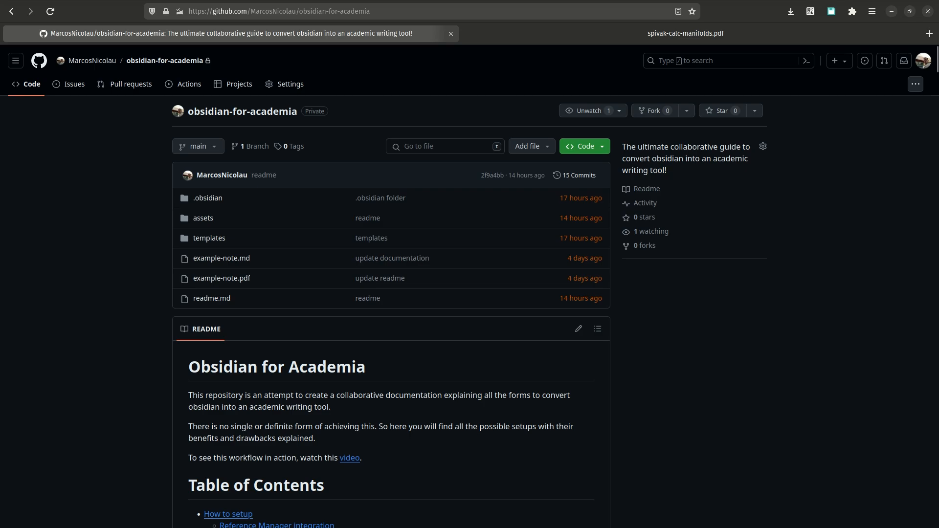
Examine the obsidian-for-academia README, covering its introduction, table of contents and the Reference Manager integration section
scroll(469, 286, down, 3)
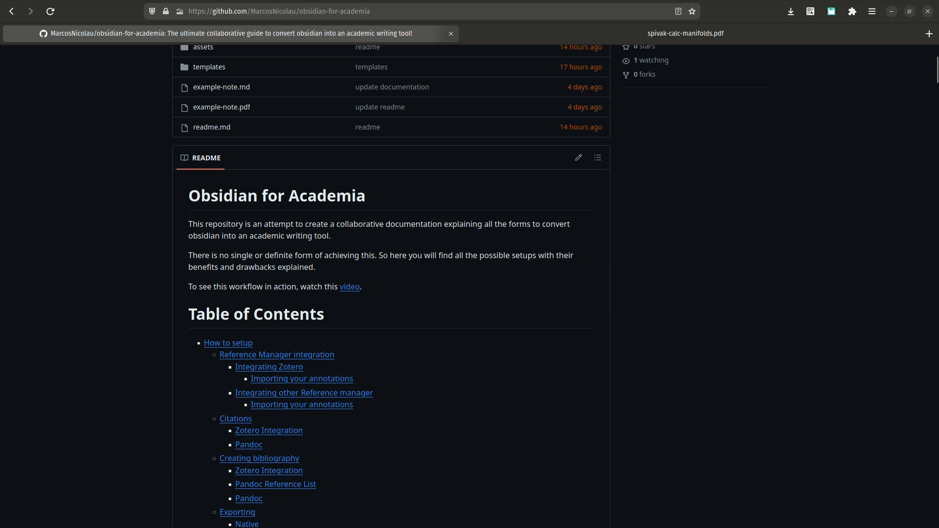
scroll(244, 318, down, 1)
scroll(342, 274, down, 5)
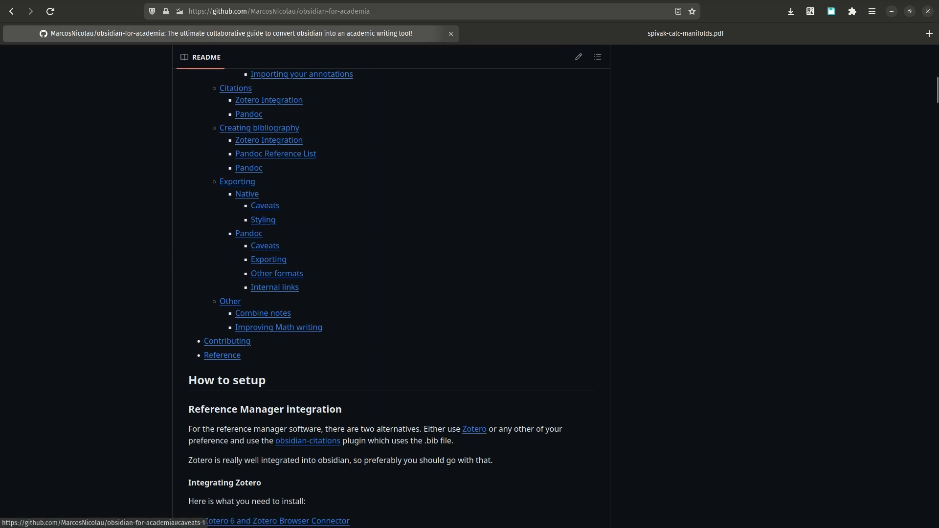
scroll(342, 273, up, 5)
scroll(274, 225, up, 2)
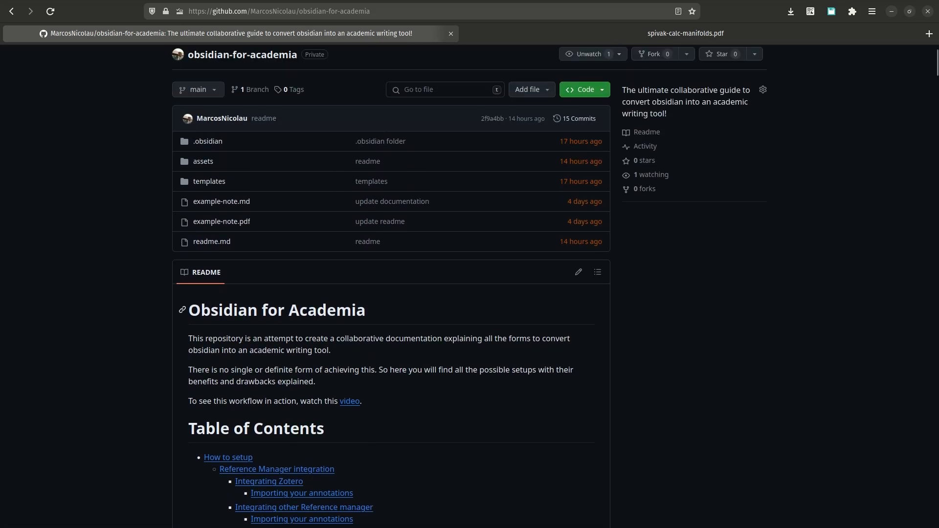
scroll(273, 225, down, 6)
scroll(274, 225, down, 10)
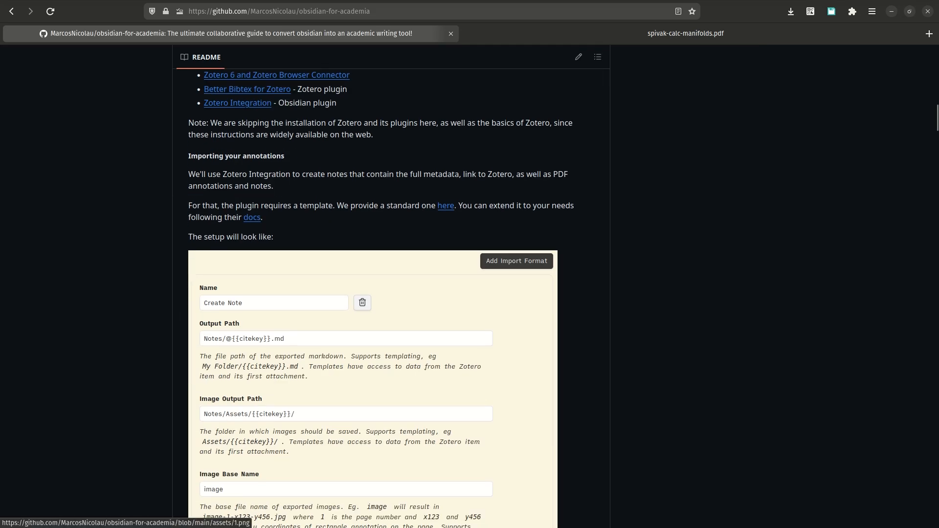
scroll(274, 353, up, 5)
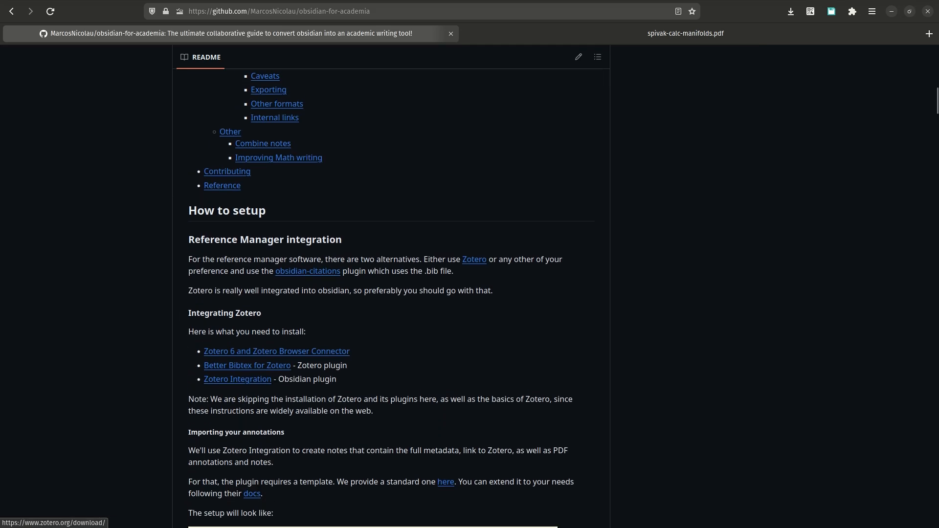
scroll(274, 354, up, 3)
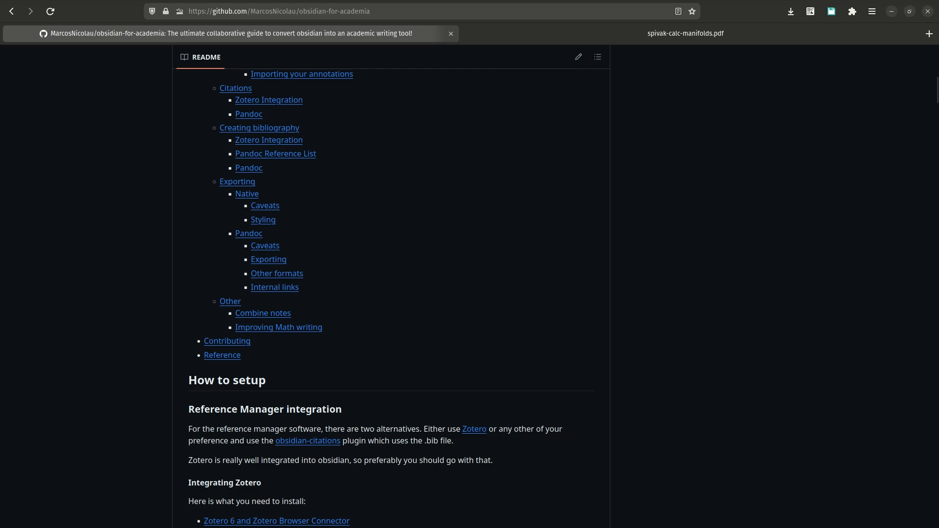
scroll(274, 353, up, 6)
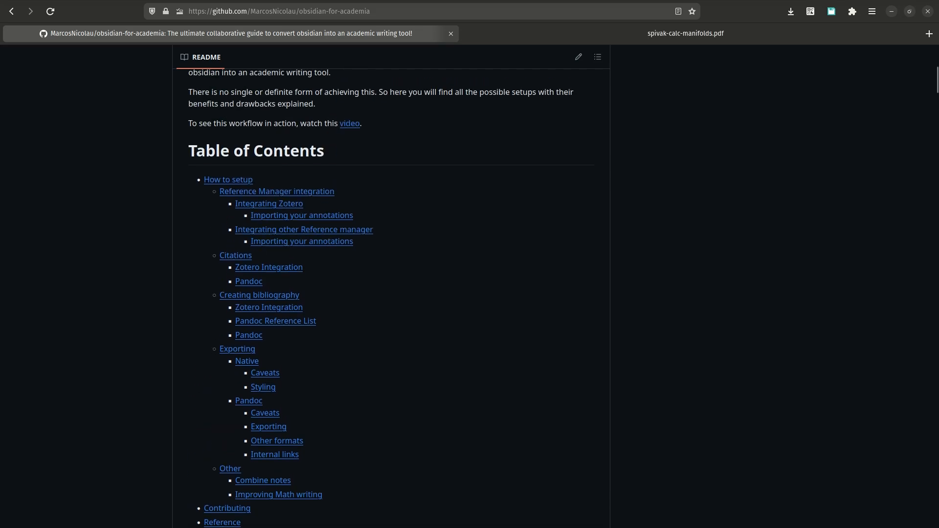
scroll(274, 318, down, 3)
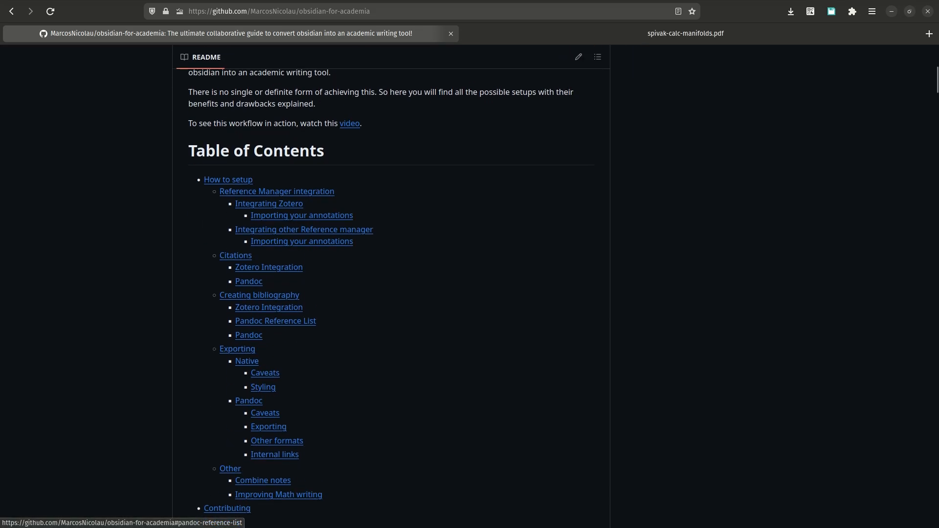
scroll(274, 318, down, 4)
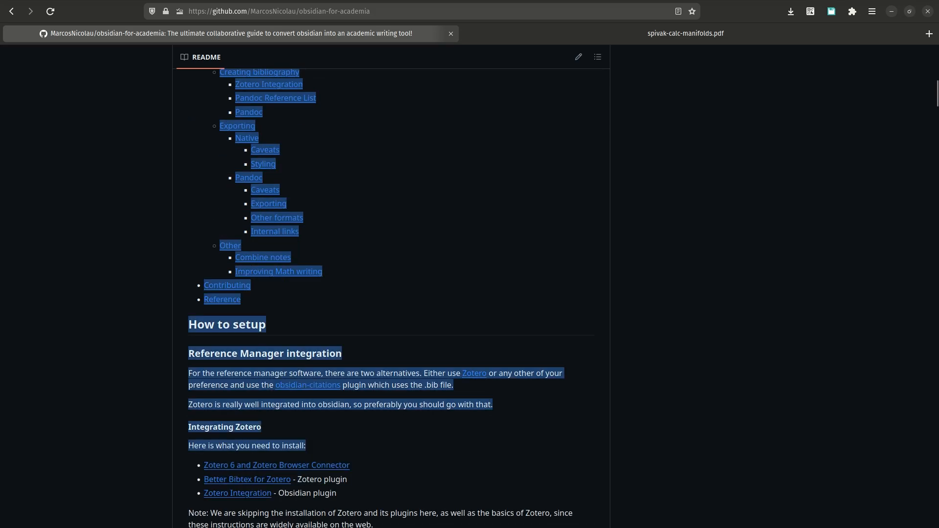
scroll(274, 318, up, 3)
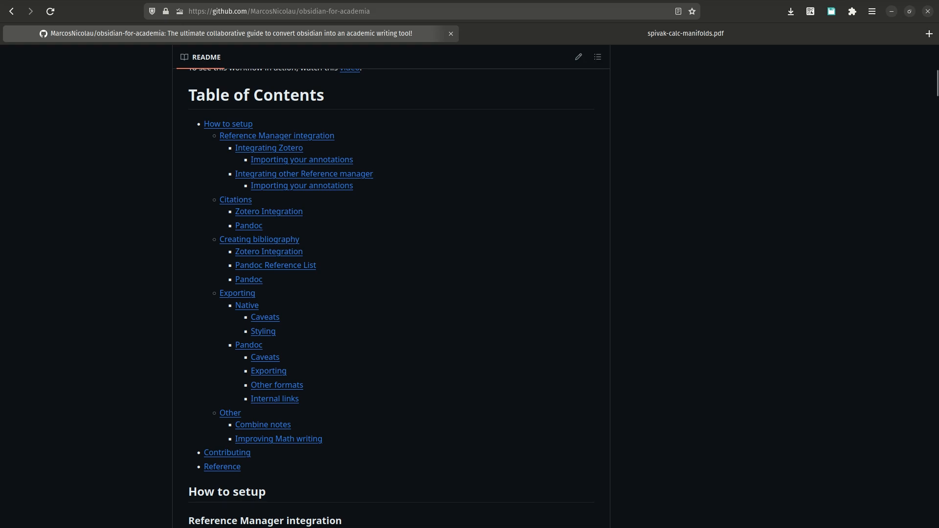
scroll(391, 294, up, 4)
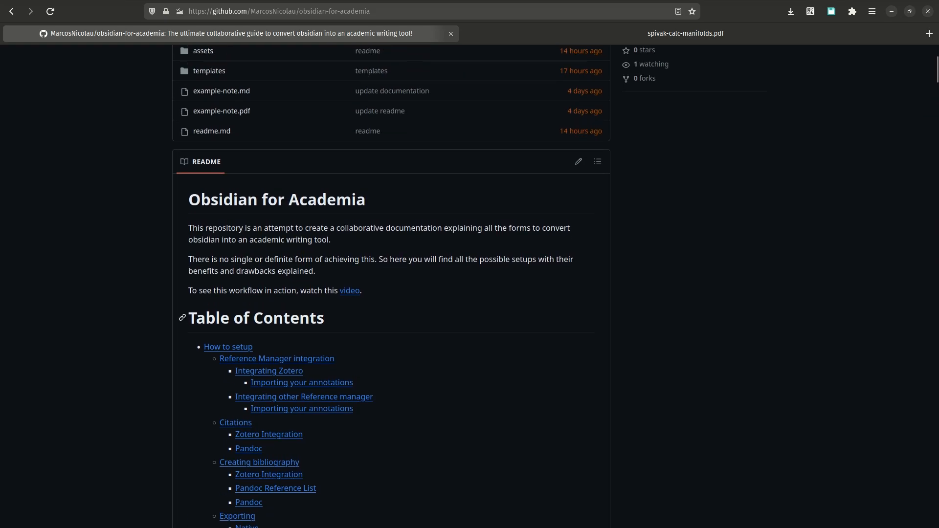
scroll(470, 293, up, 3)
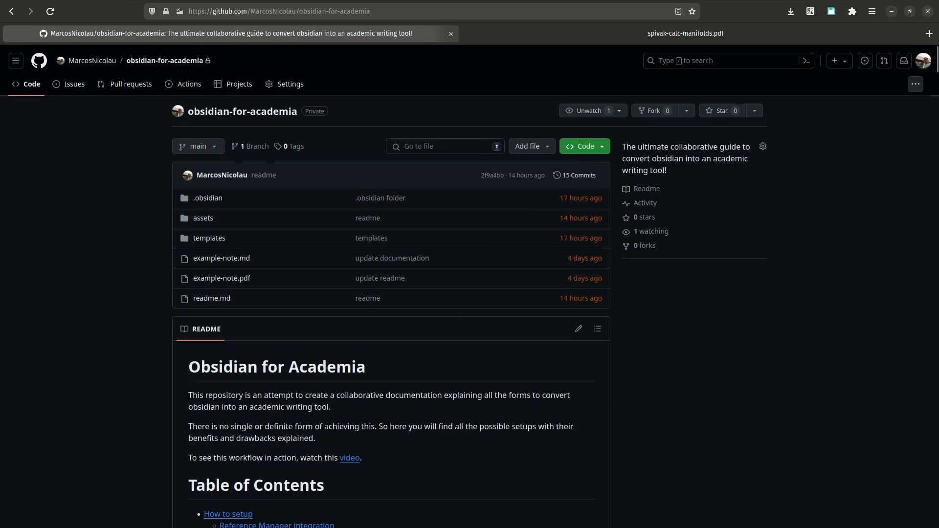
Look over the repository's file list, highlighting its rows from the .obsidian folder to readme.md
drag(560, 298, 590, 298)
click(590, 298)
drag(193, 198, 589, 299)
click(589, 299)
scroll(589, 298, down, 1)
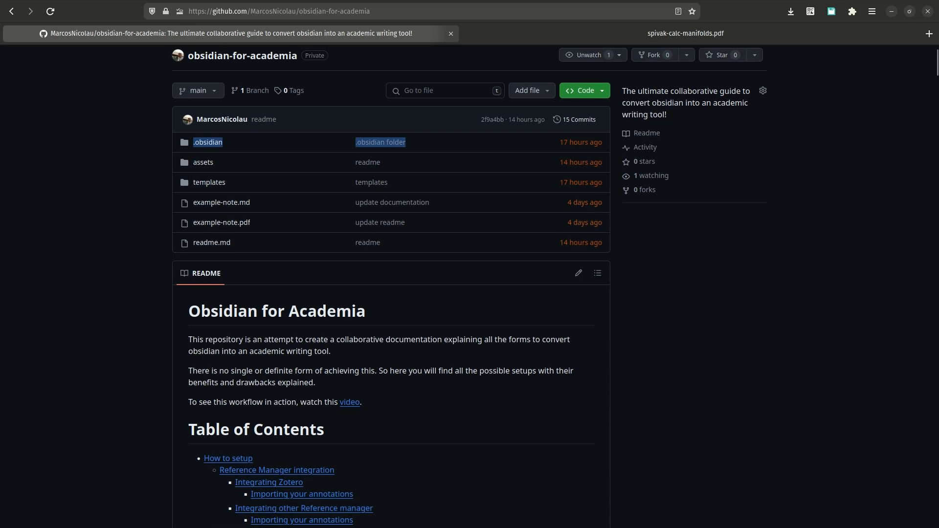
click(460, 142)
Go to the native export Styling section of the README and compare its Source and Exported example images
scroll(391, 283, down, 3)
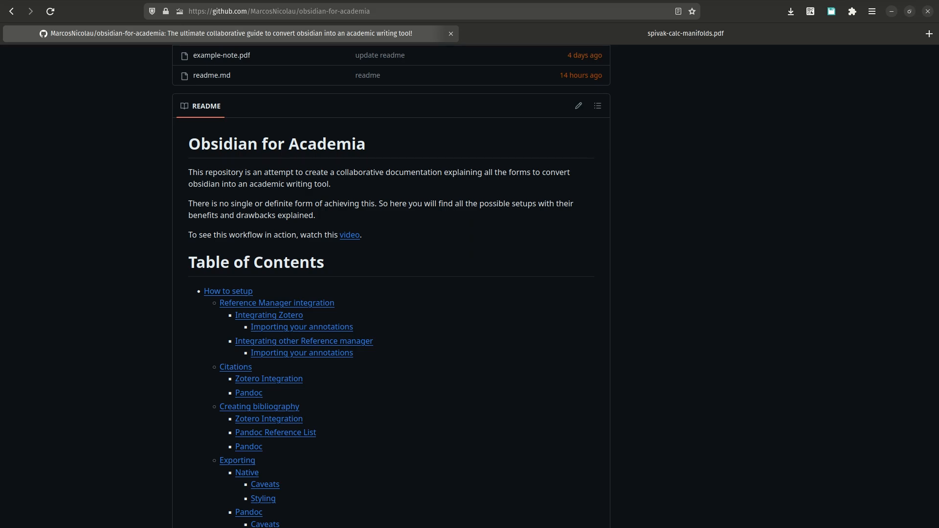
scroll(391, 294, down, 2)
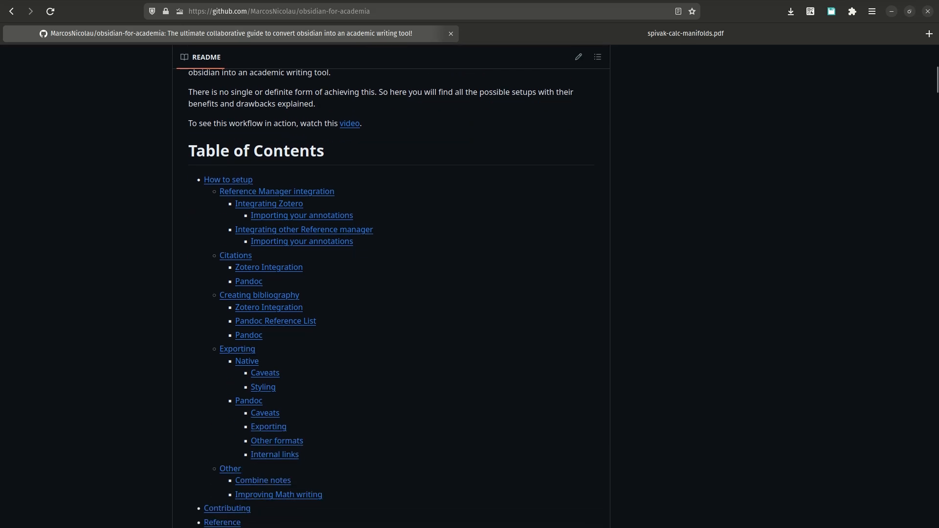
scroll(392, 293, down, 1)
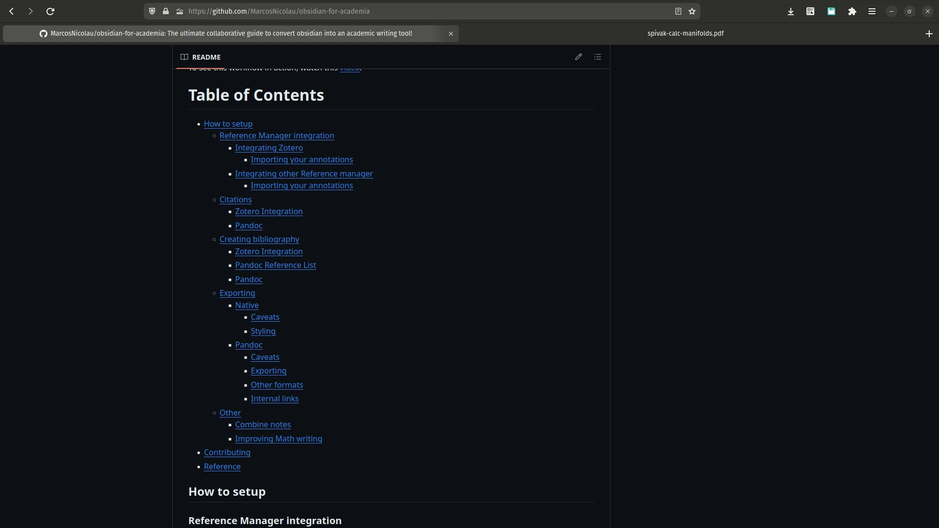
click(263, 331)
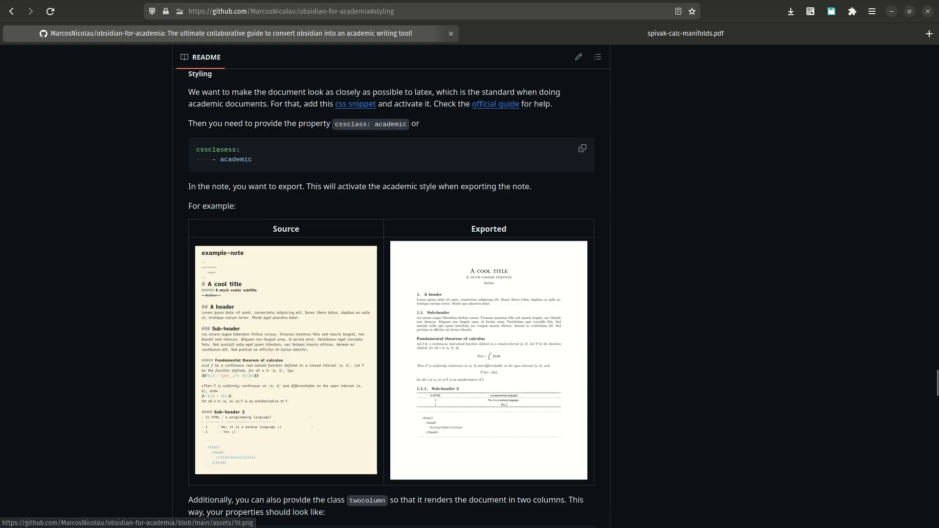
scroll(263, 331, down, 2)
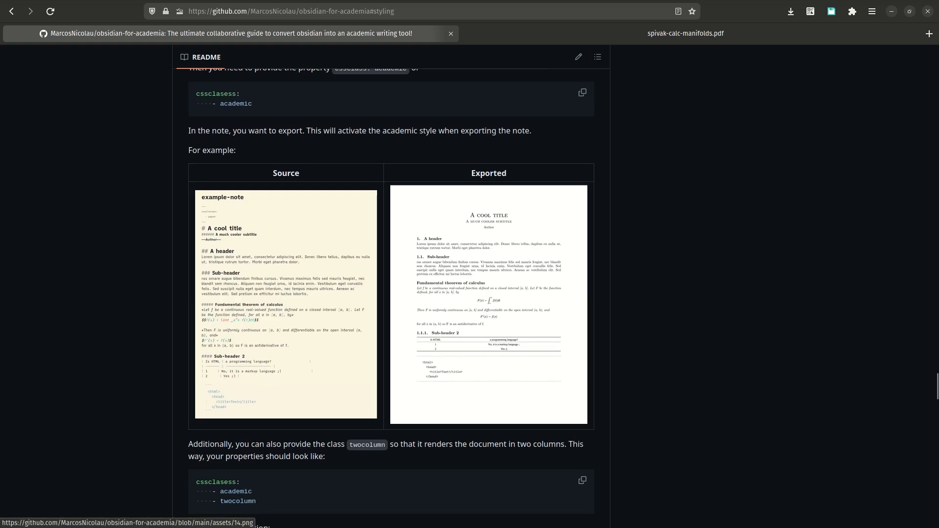
scroll(263, 331, up, 2)
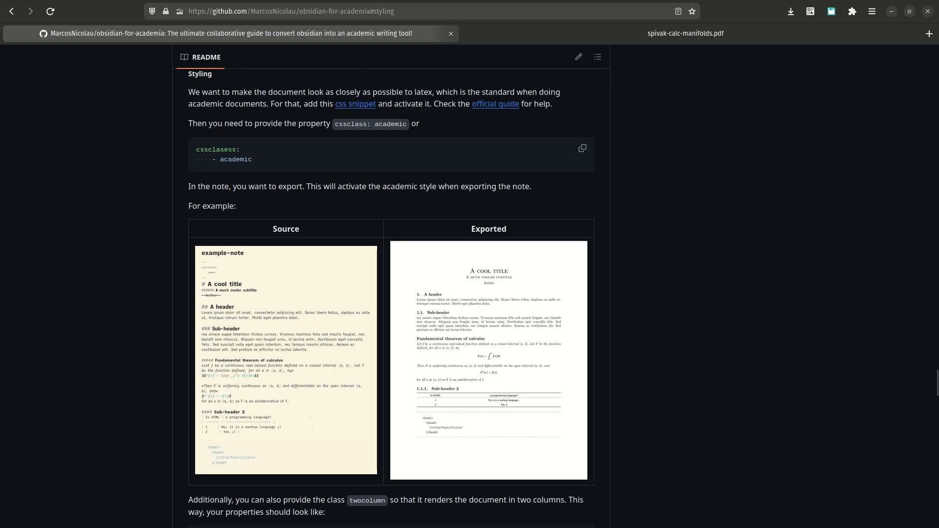
double_click(489, 229)
click(488, 229)
scroll(489, 229, down, 2)
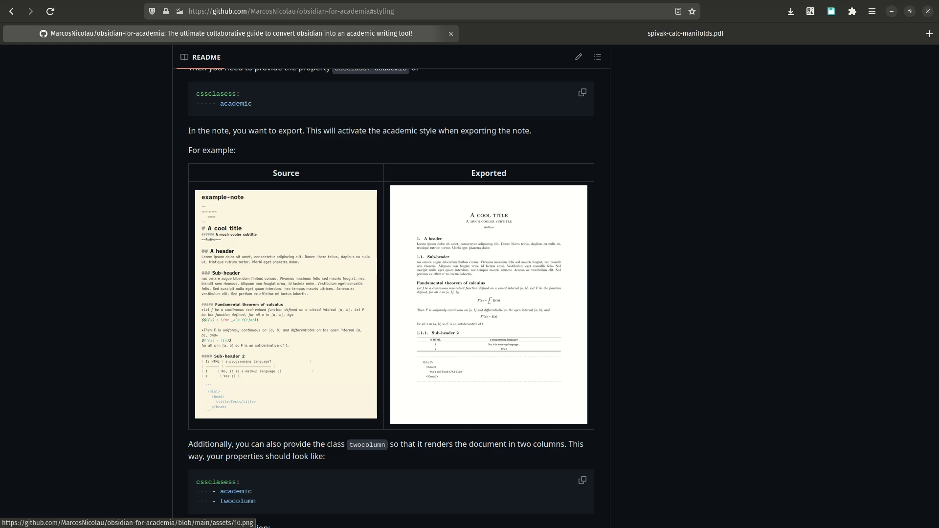
Open the exported PDF example from the README's Pandoc exporting section in a new tab, view its pages and close it
scroll(488, 229, down, 10)
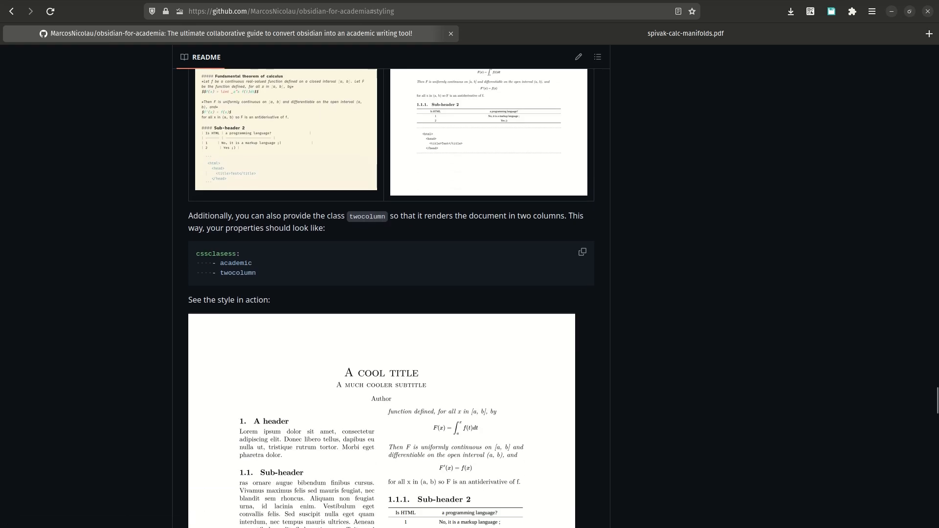
scroll(489, 228, down, 20)
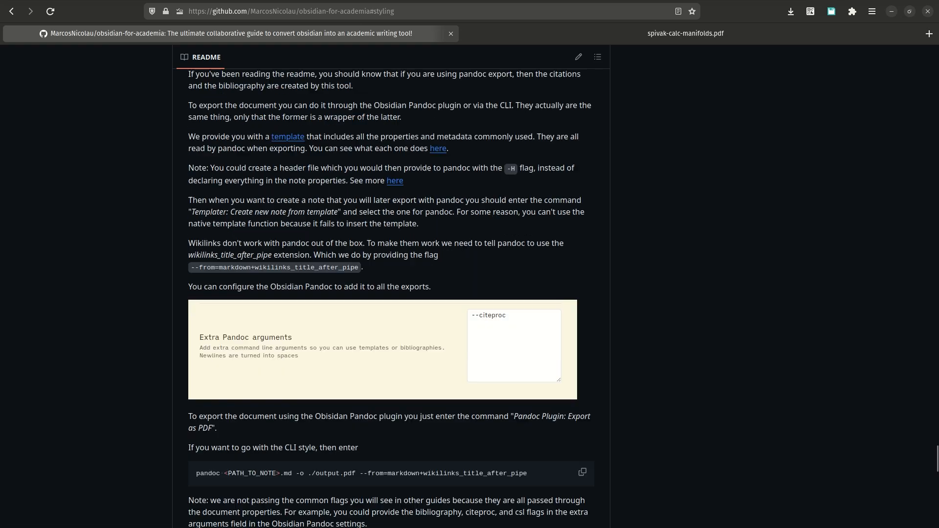
scroll(489, 229, down, 4)
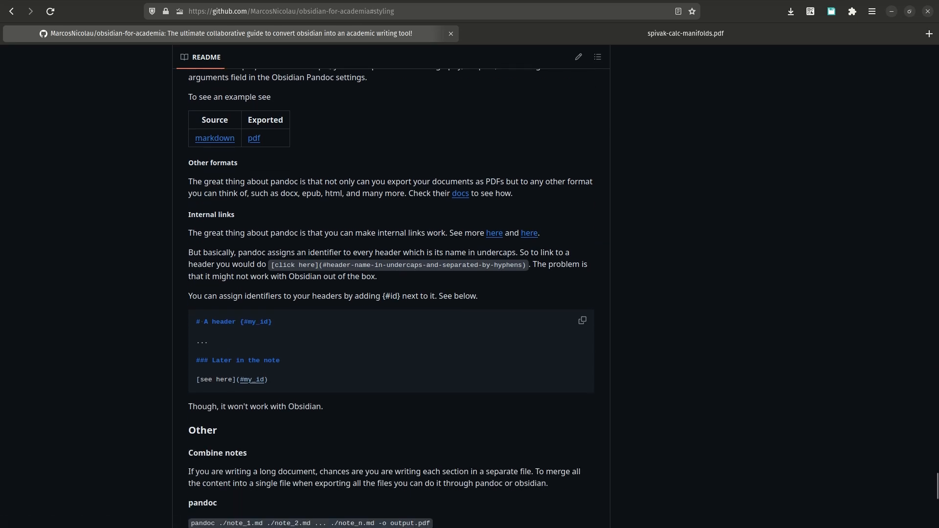
ctrl+click(254, 138)
key(ctrl+Tab)
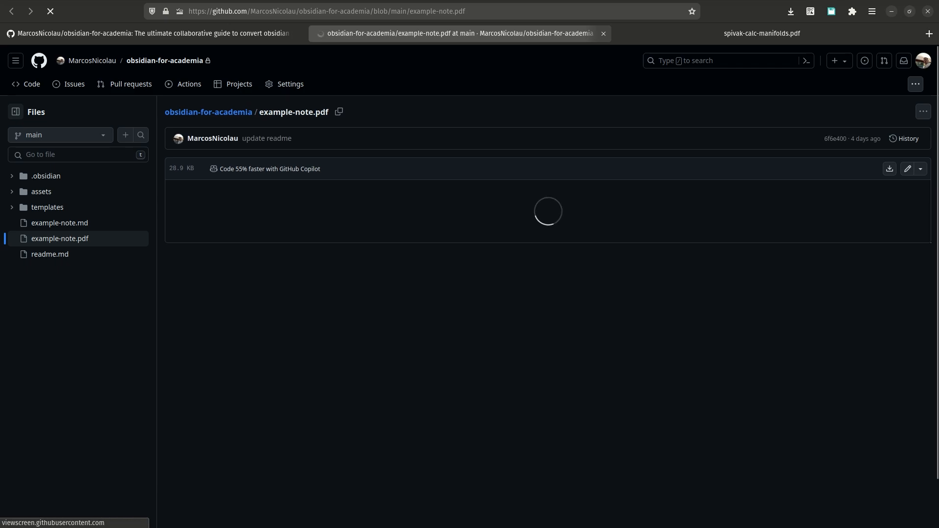
scroll(506, 249, down, 1)
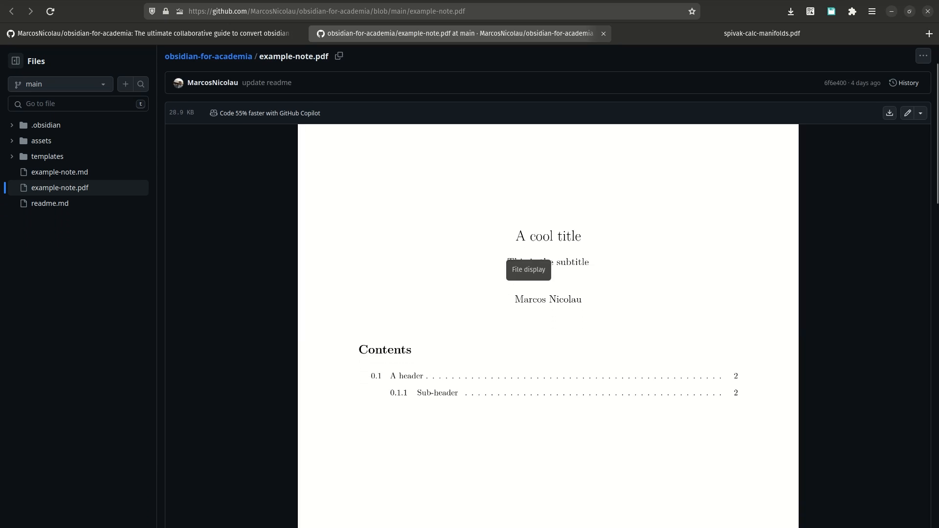
scroll(529, 259, down, 8)
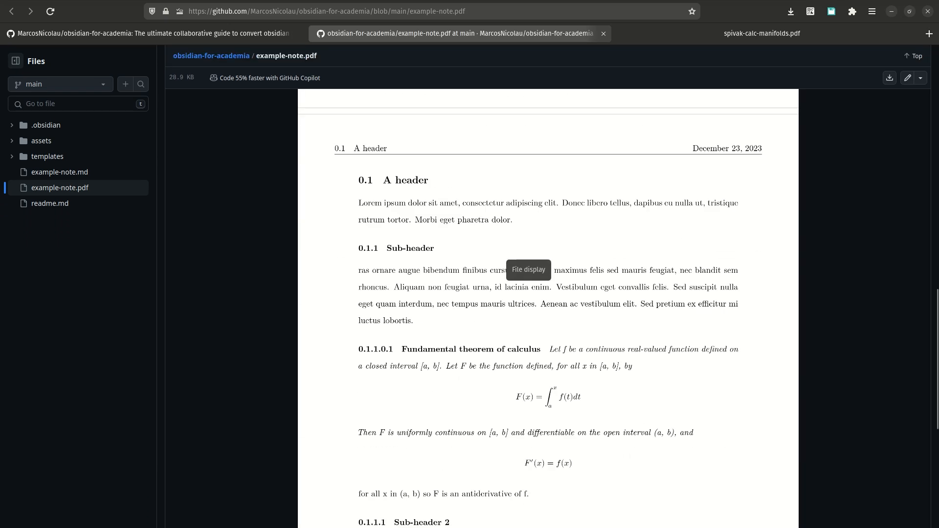
key(ctrl+w)
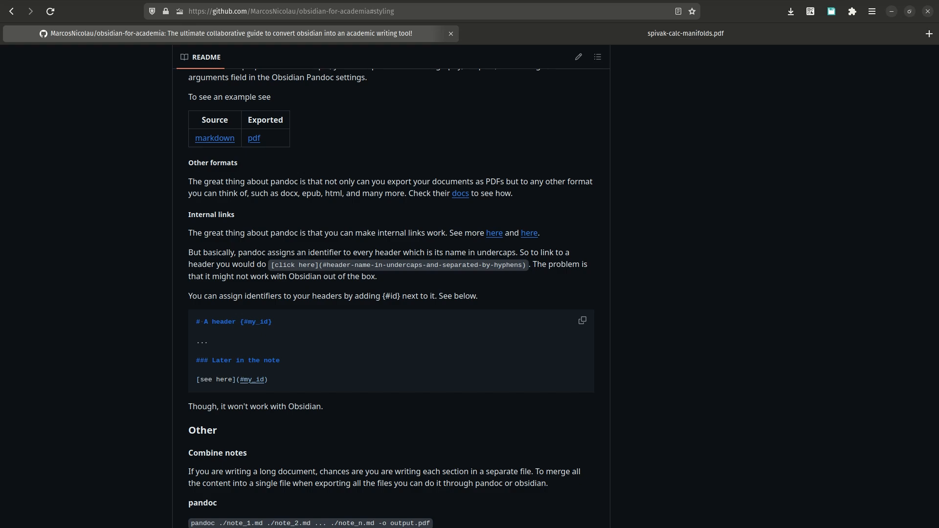
Review the README's Exporting section with its native caveats, and return to the top of the repository page
scroll(392, 294, up, 15)
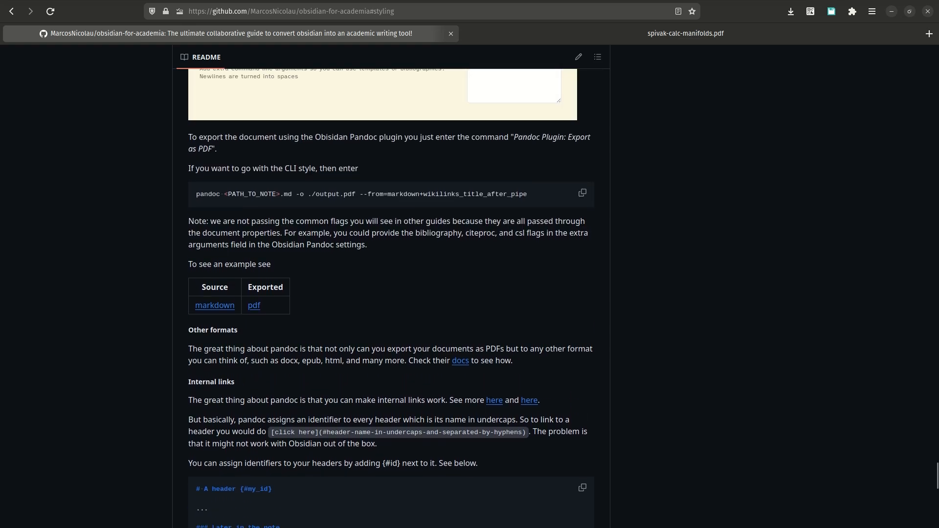
scroll(392, 293, up, 15)
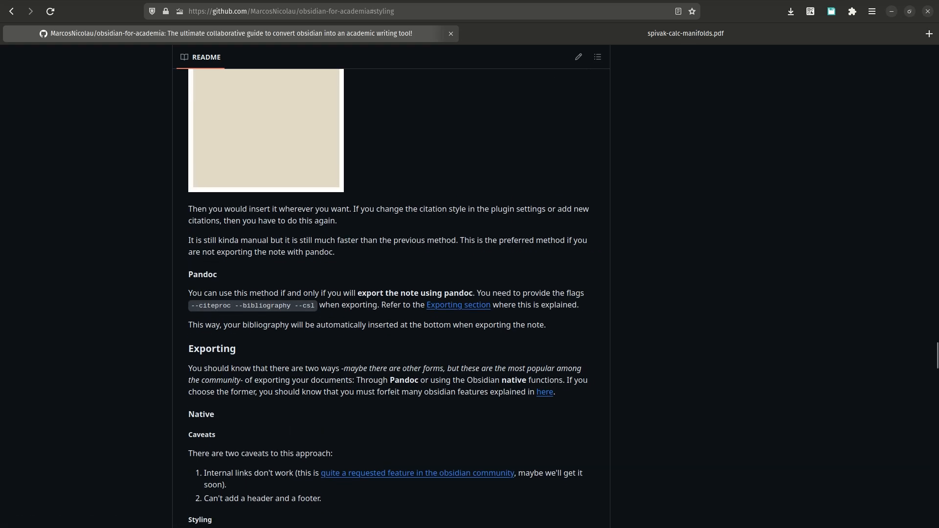
scroll(391, 293, down, 3)
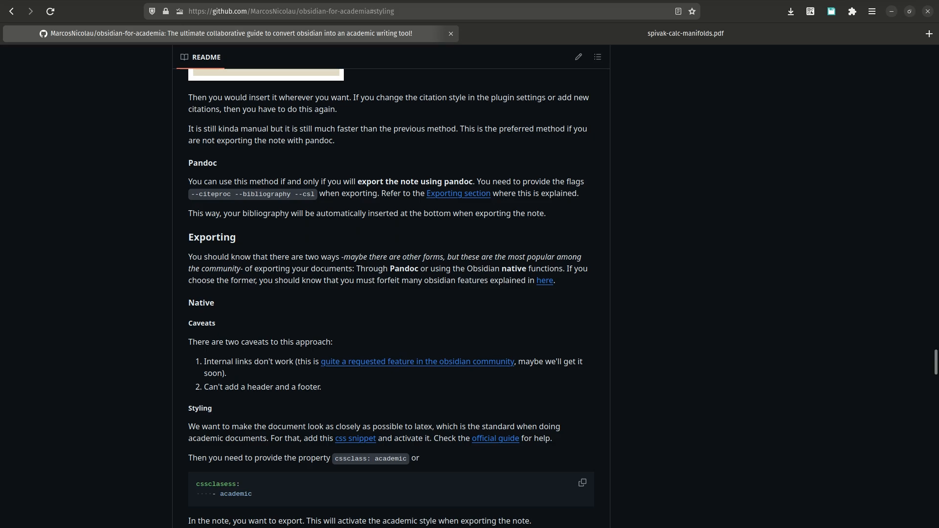
drag(936, 362, 936, 59)
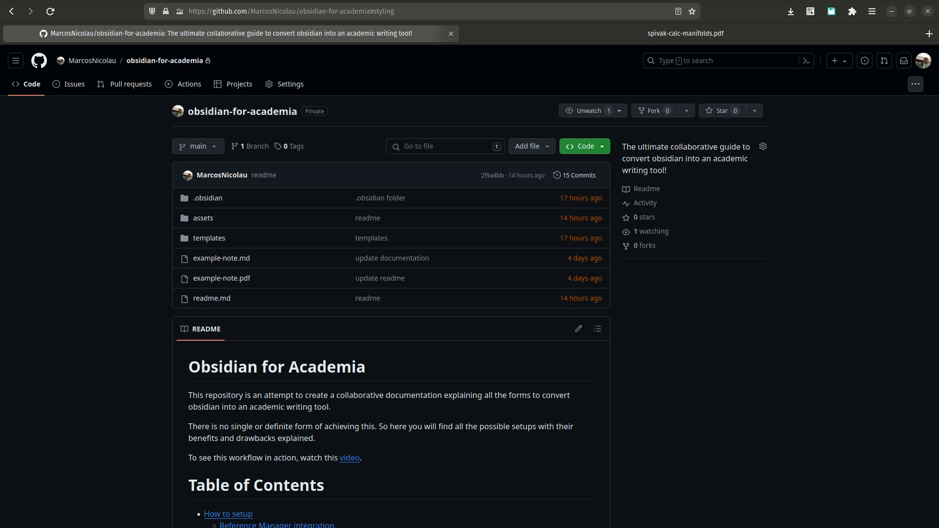
Show the spivak-calc-manifolds.pdf tab and check the browser's extension list for Zotero Connector
key(ctrl+Tab)
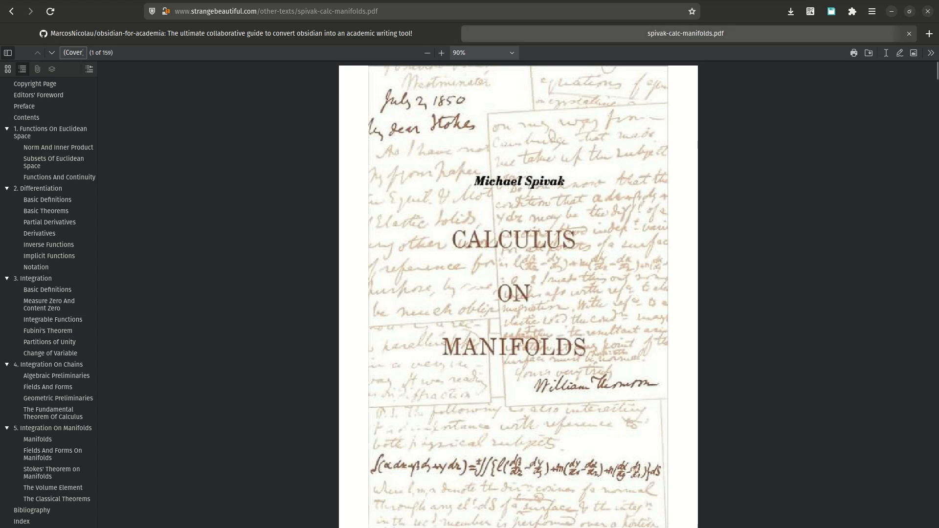
click(852, 11)
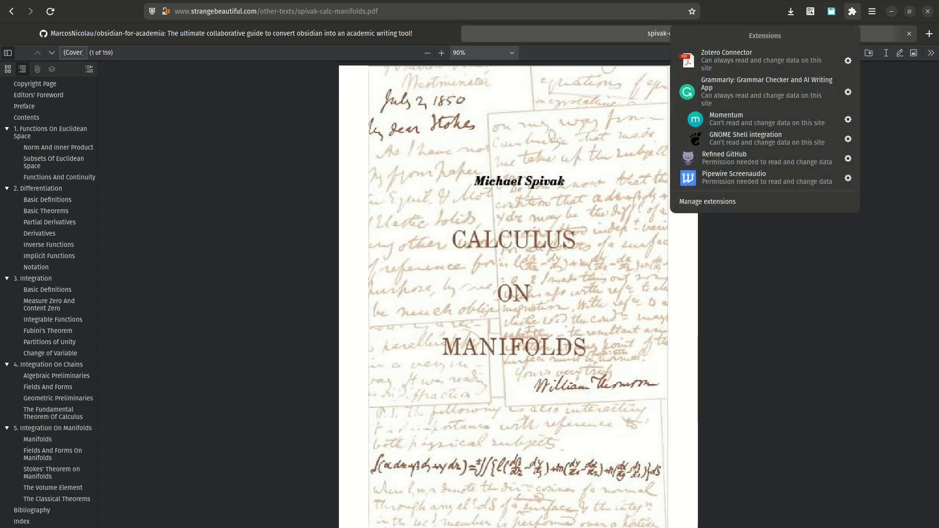
key(Escape)
Launch Zotero and switch back to Firefox with the PDF
key(ctrl+space)
text(zot)
key(Return)
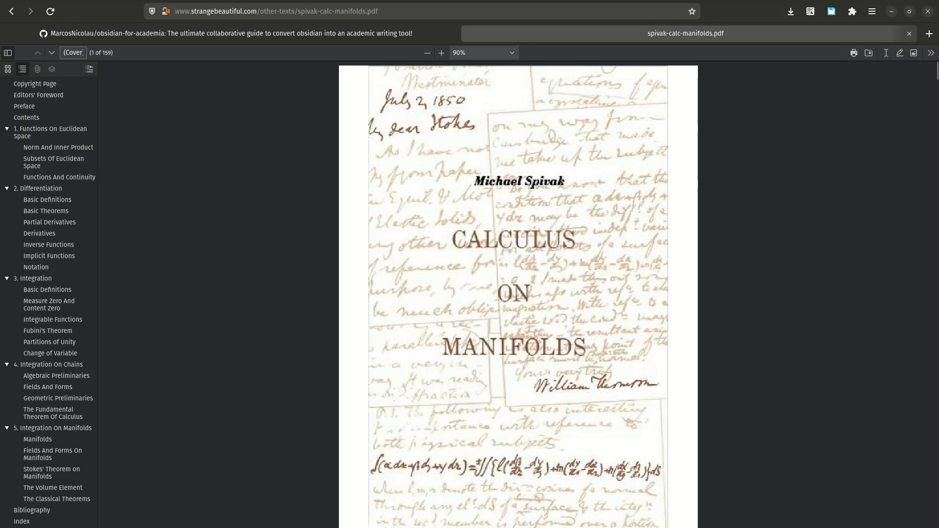
key(alt+Tab)
key(alt+Tab)
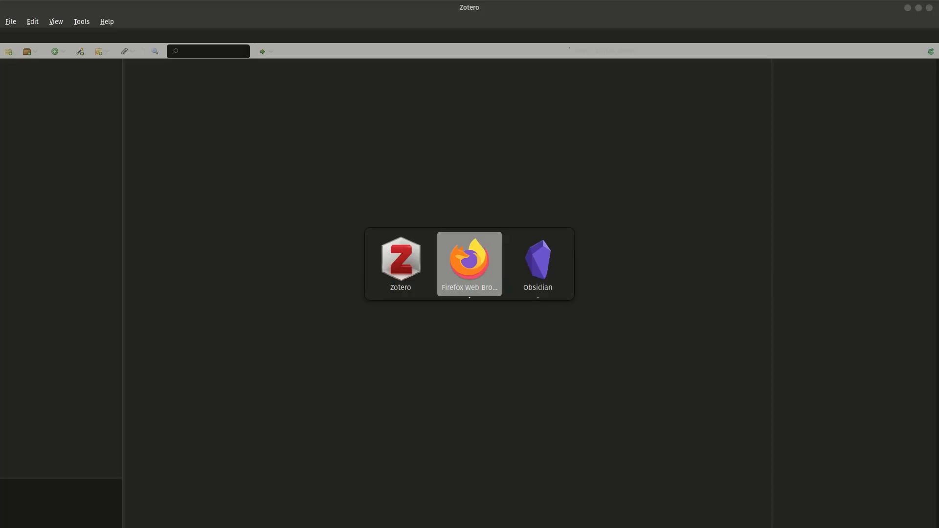
Switch back to the spivak-calc-manifolds.pdf in Firefox and save it to Zotero with the Zotero Connector extension
key(alt+Tab)
key(alt+Tab)
key(alt+Tab)
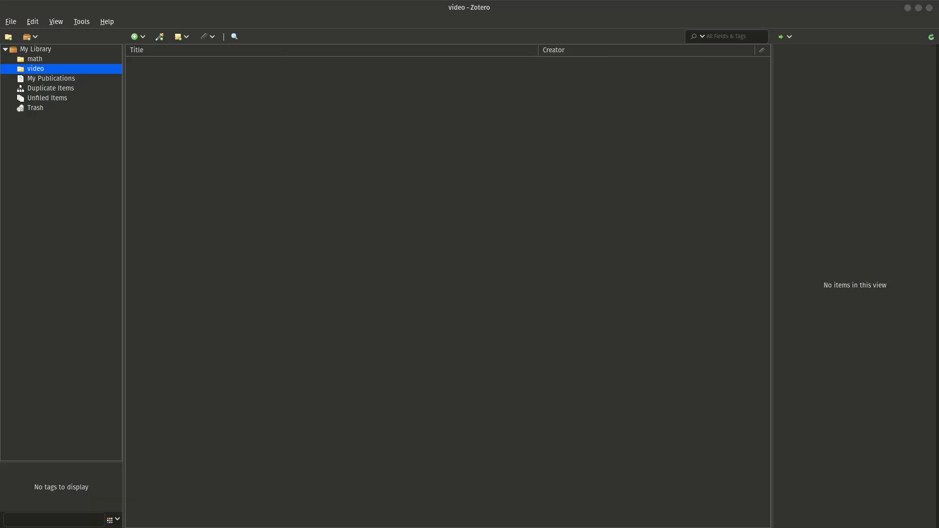
click(852, 11)
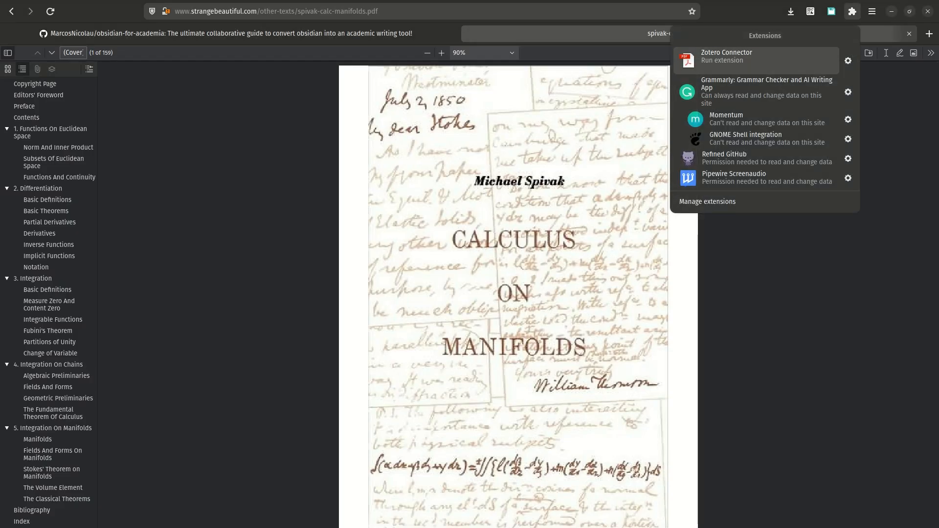
click(753, 60)
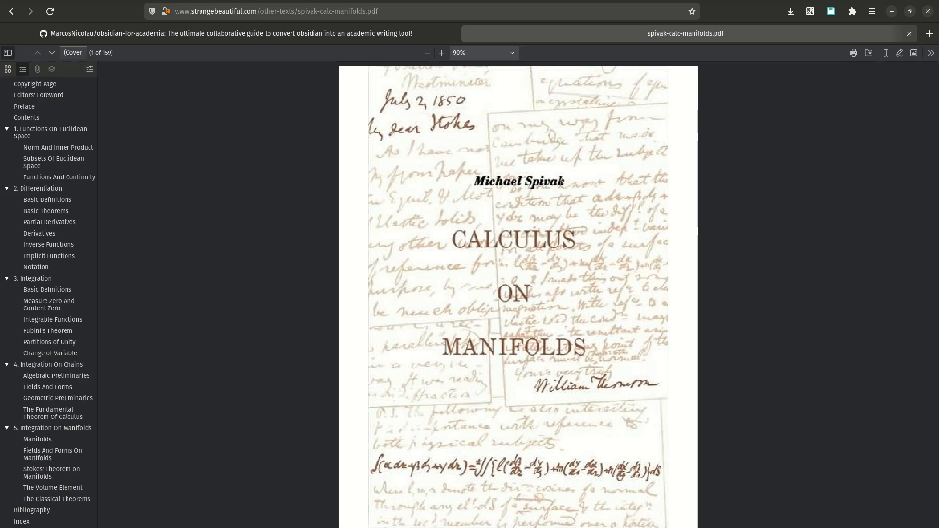
Switch to Zotero and open the PDF attached to the saved Calculus on manifolds entry in the built-in reader
key(alt+Tab)
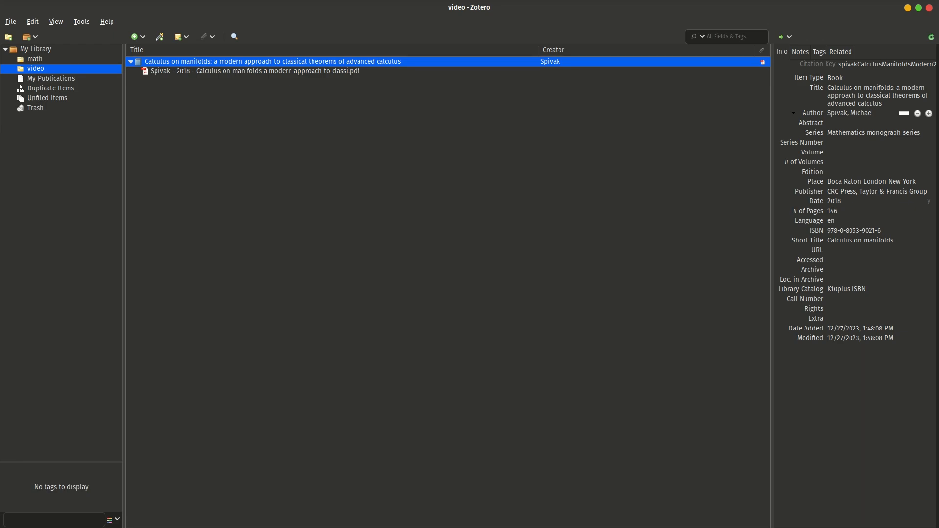
click(255, 71)
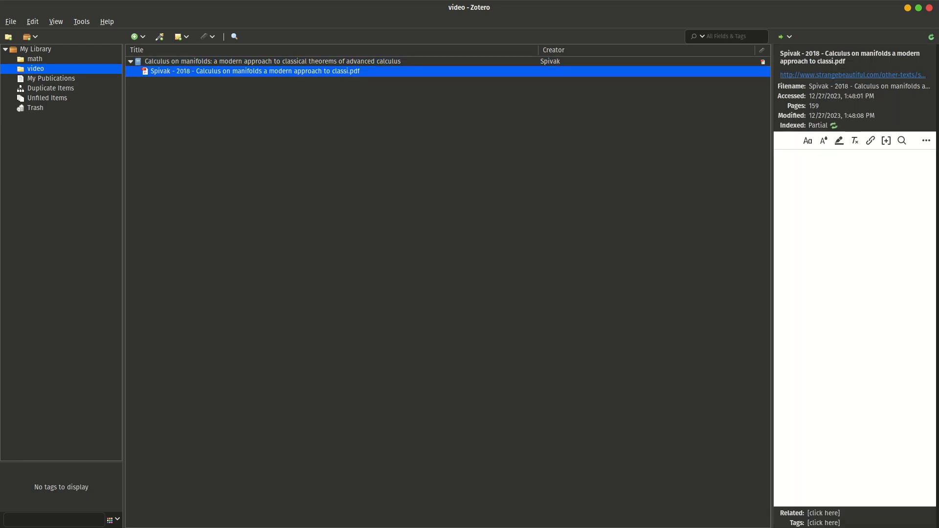
key(Return)
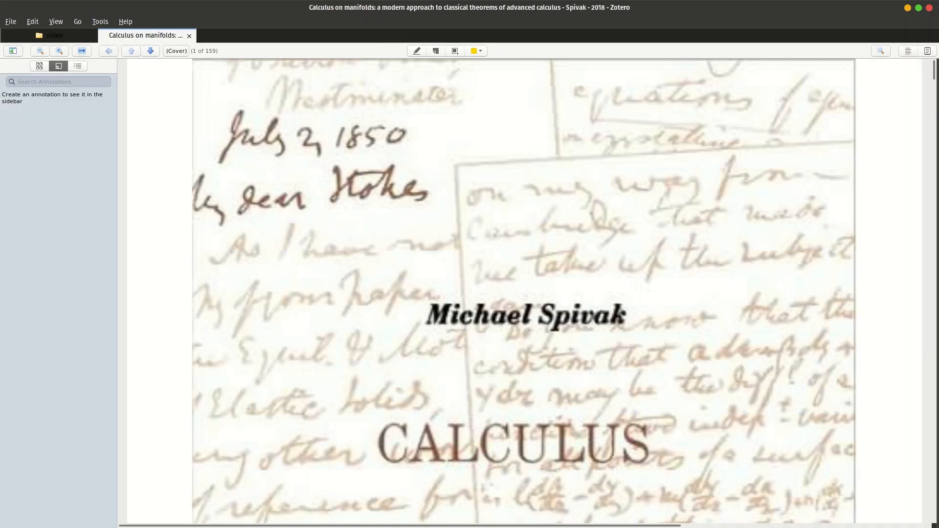
scroll(524, 294, down, 15)
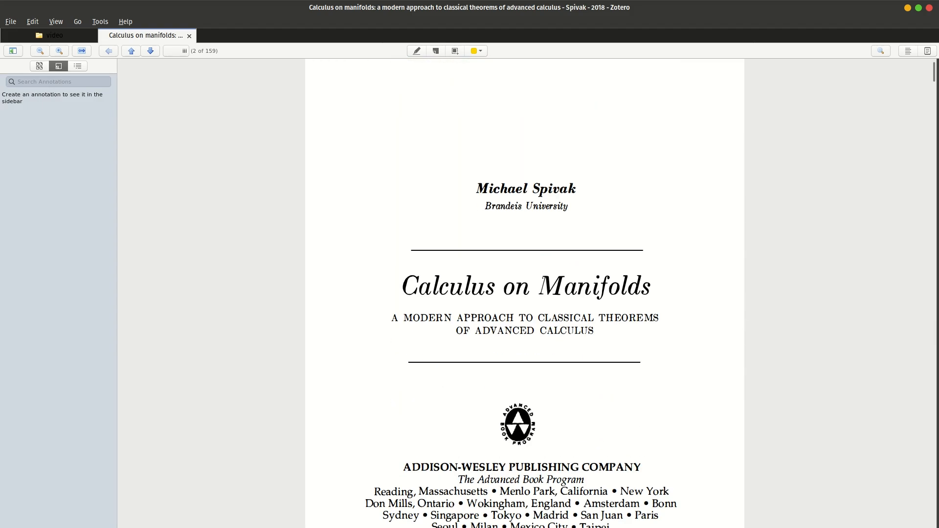
scroll(524, 294, down, 6)
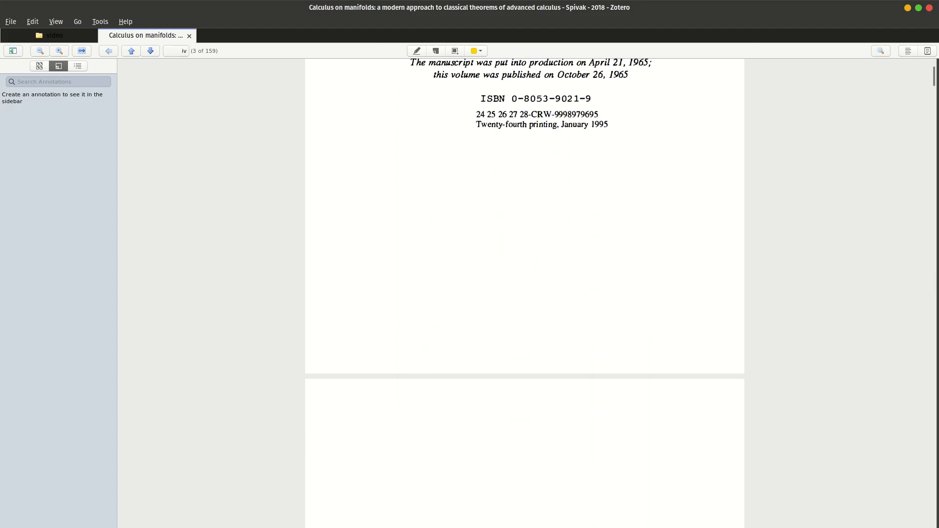
Check the choices for opening PDFs in Zotero's general preferences and close the preferences without changing anything
key(alt+f)
mouse_move(32, 22)
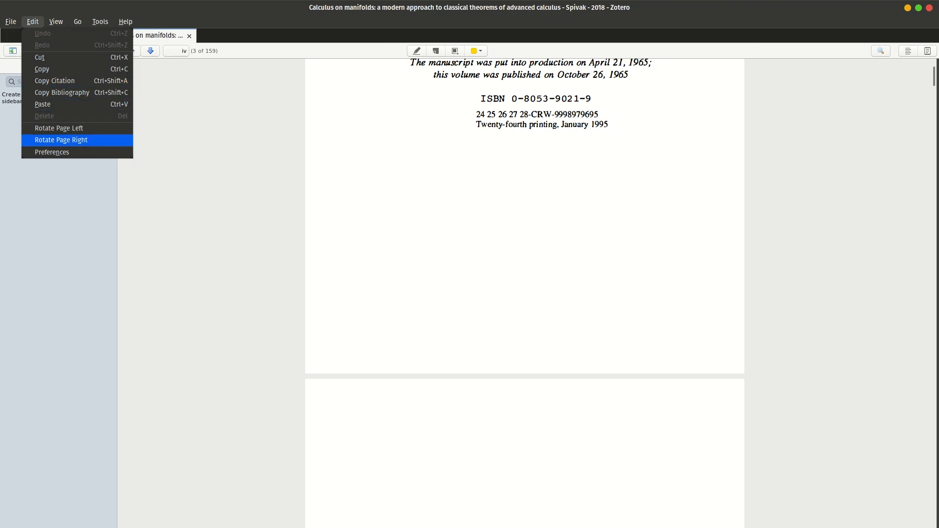
click(52, 152)
click(427, 234)
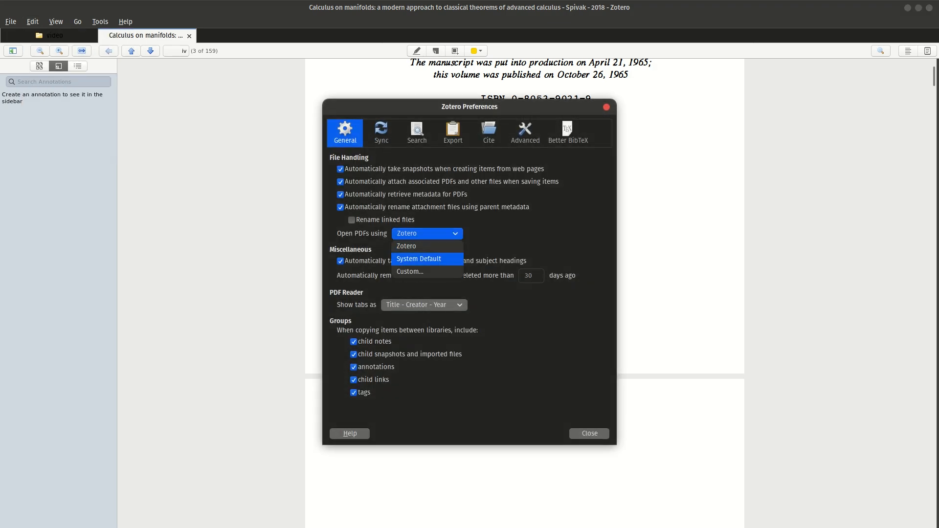
key(Escape)
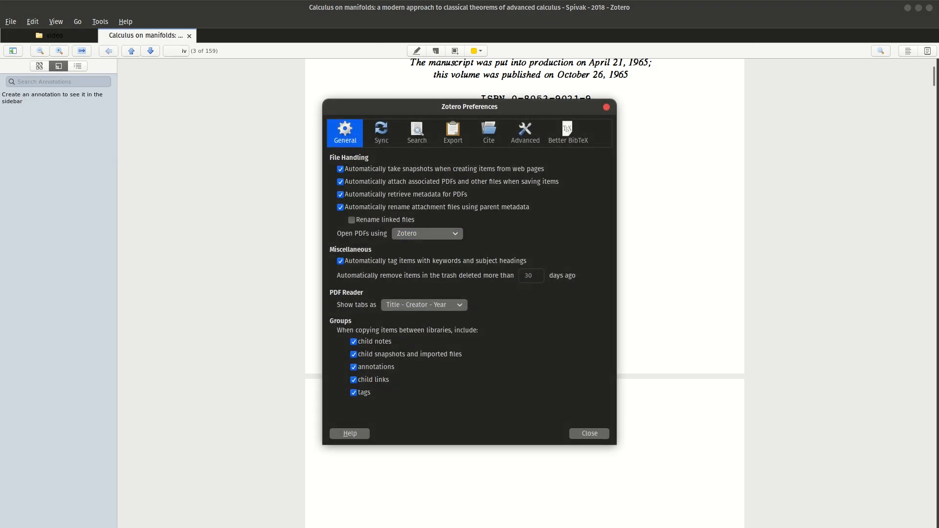
key(Escape)
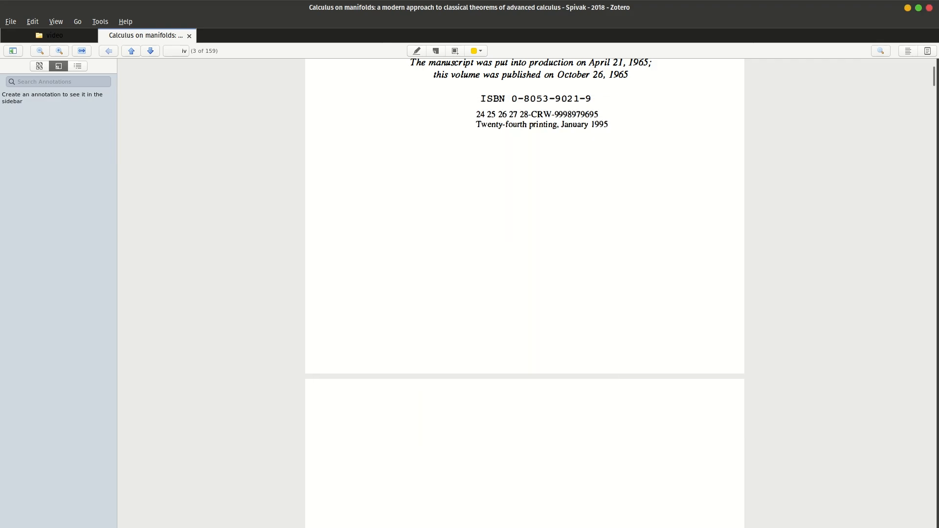
Highlight the text under "Norm and Inner Product" on page 1 in yellow, starting at "Euclidean n-space"
scroll(524, 293, down, 10)
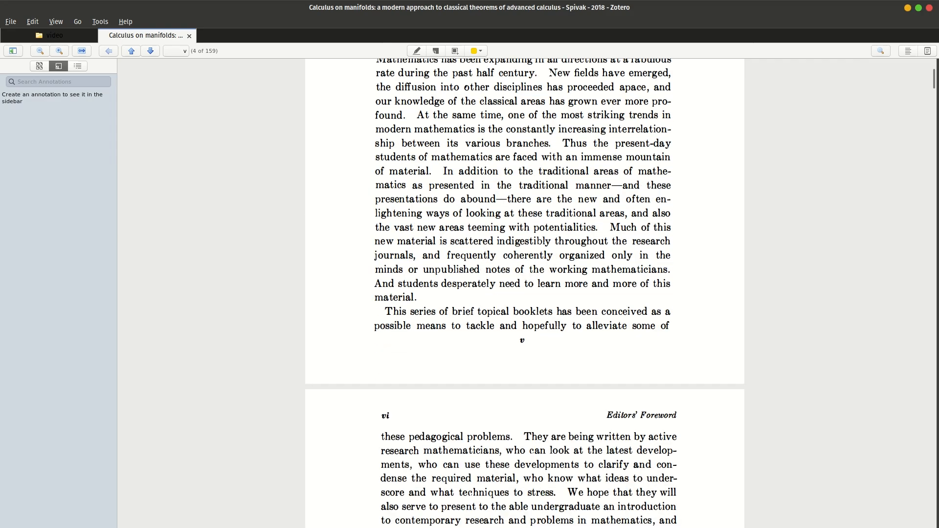
scroll(524, 293, down, 13)
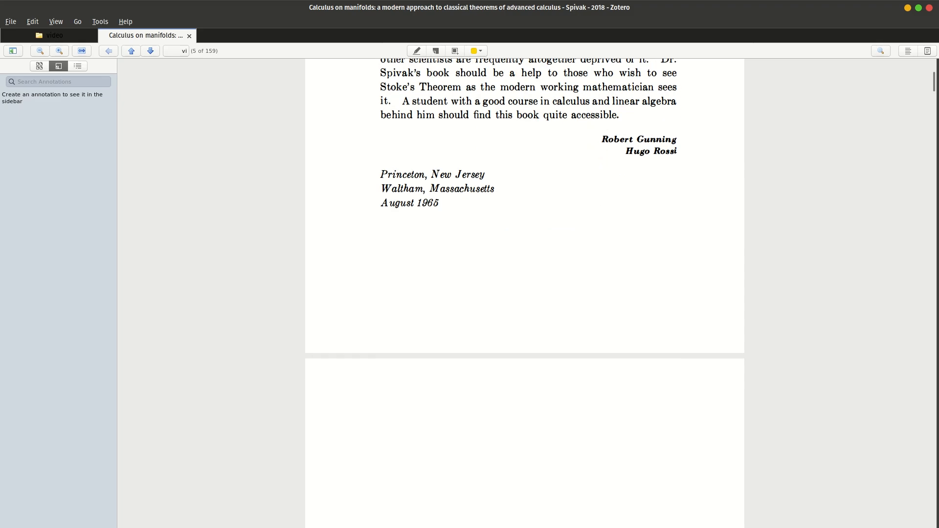
scroll(524, 294, down, 8)
scroll(524, 293, down, 20)
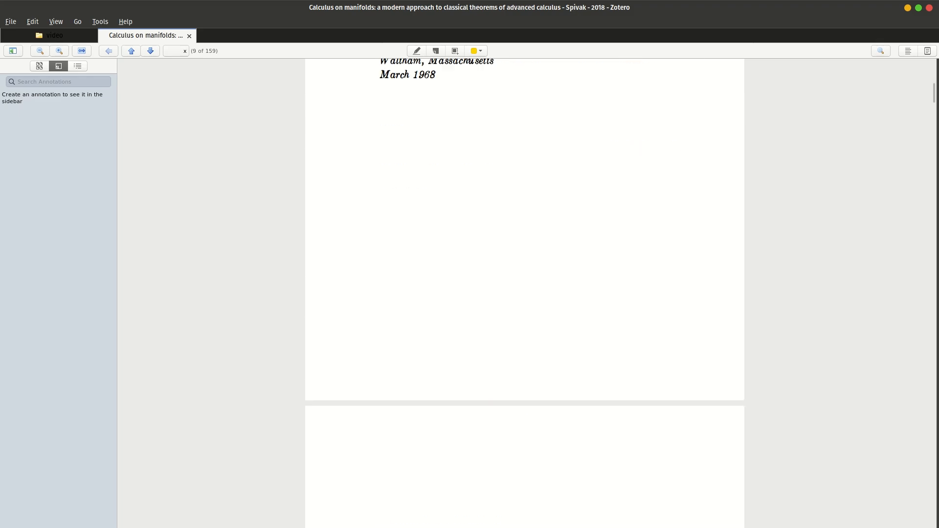
scroll(525, 294, down, 10)
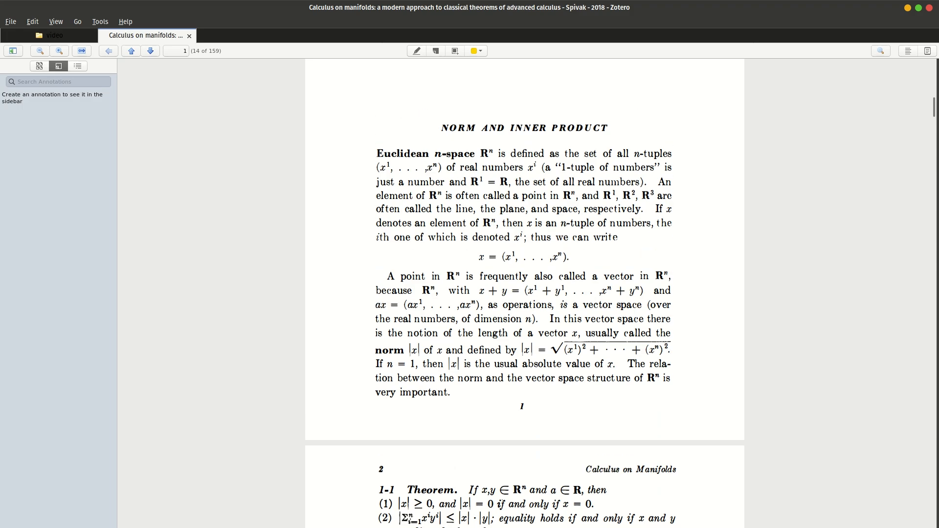
click(476, 51)
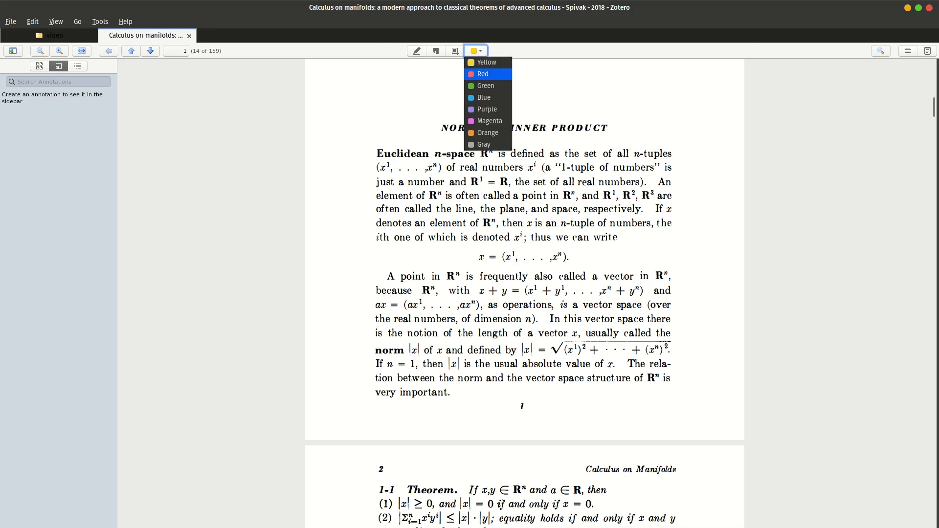
click(482, 62)
drag(376, 153, 617, 237)
click(630, 244)
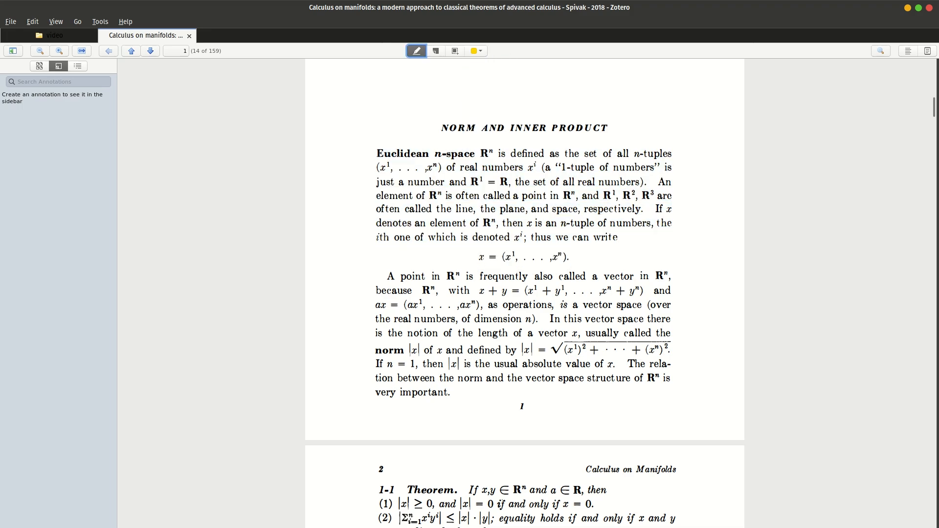
click(417, 51)
mouse_move(377, 153)
mouse_down()
mouse_move(618, 238)
mouse_move(608, 276)
mouse_move(648, 275)
mouse_move(625, 275)
mouse_move(523, 350)
mouse_move(642, 393)
mouse_up()
Search the document for "general stokes", also trying the spelling "general stoke's"
scroll(642, 393, down, 10)
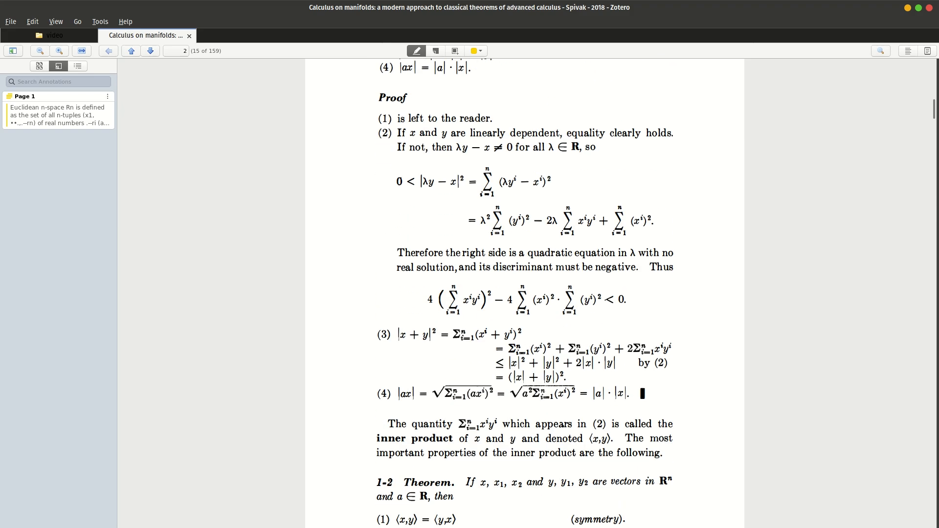
scroll(524, 294, down, 5)
key(ctrl+f)
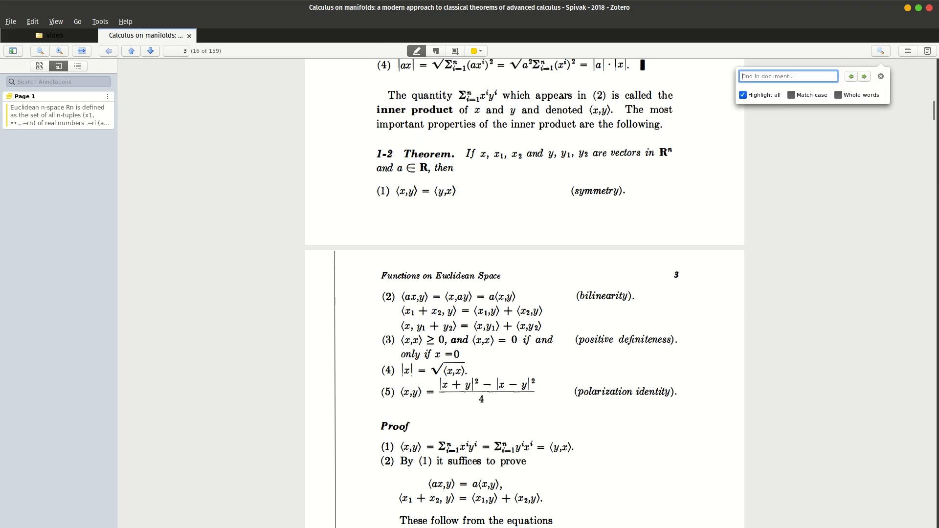
text(general )
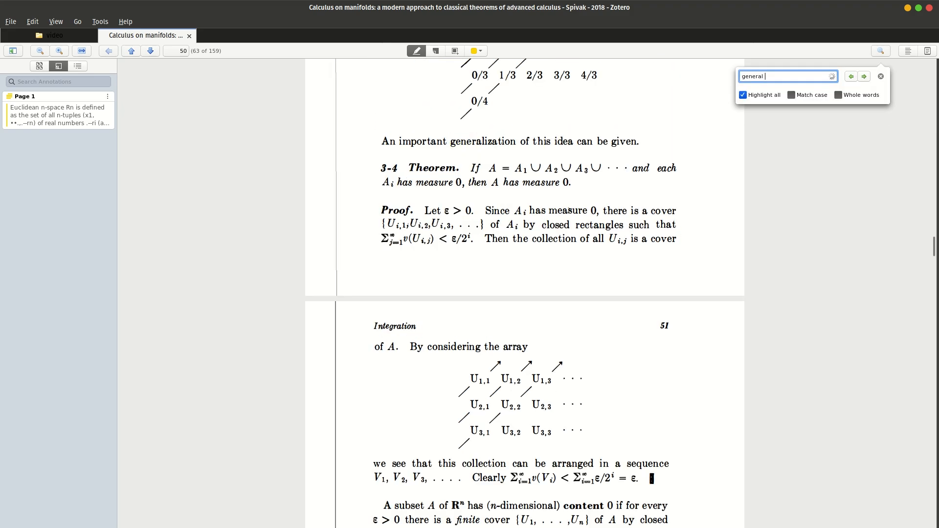
text(sotkes)
key(ctrl+shift+Left)
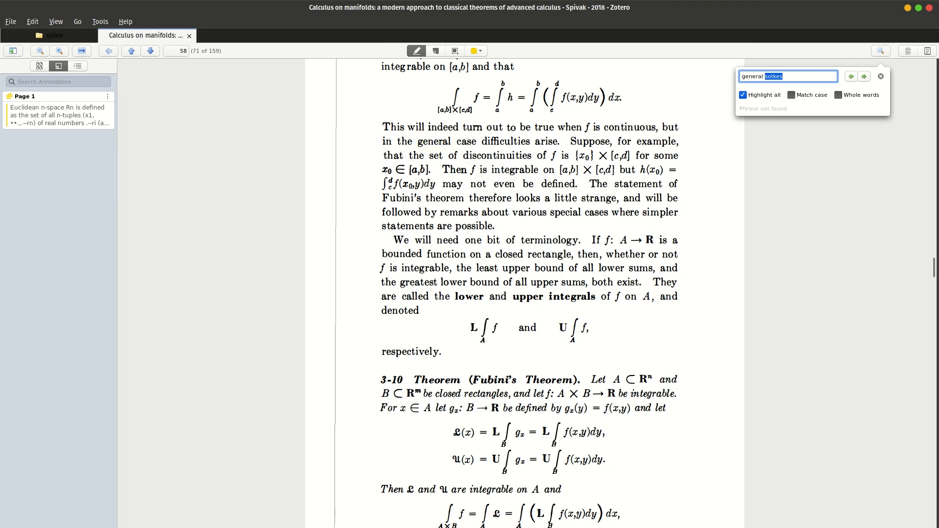
text(stokes)
key(BackSpace)
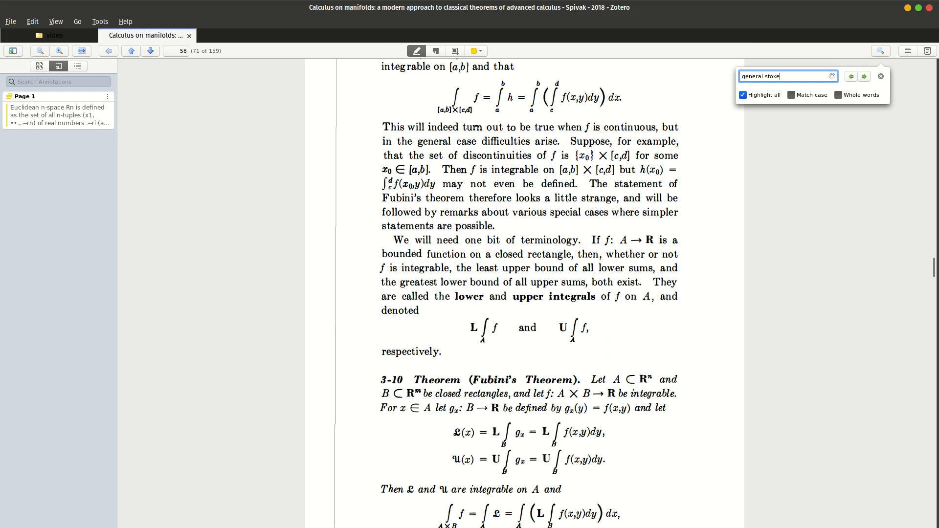
text('s th)
key(ctrl+shift+Left)
key(ctrl+shift+Left)
key(ctrl+shift+Left)
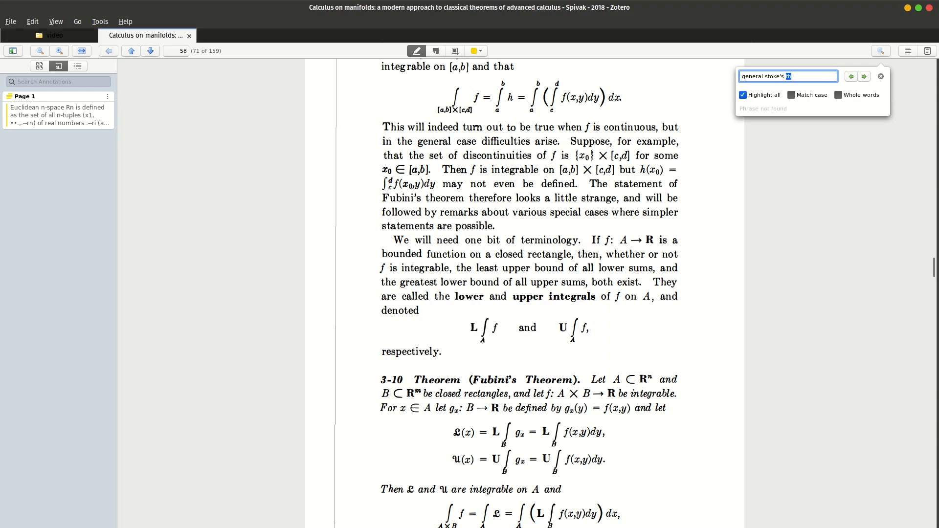
key(BackSpace)
key(Return)
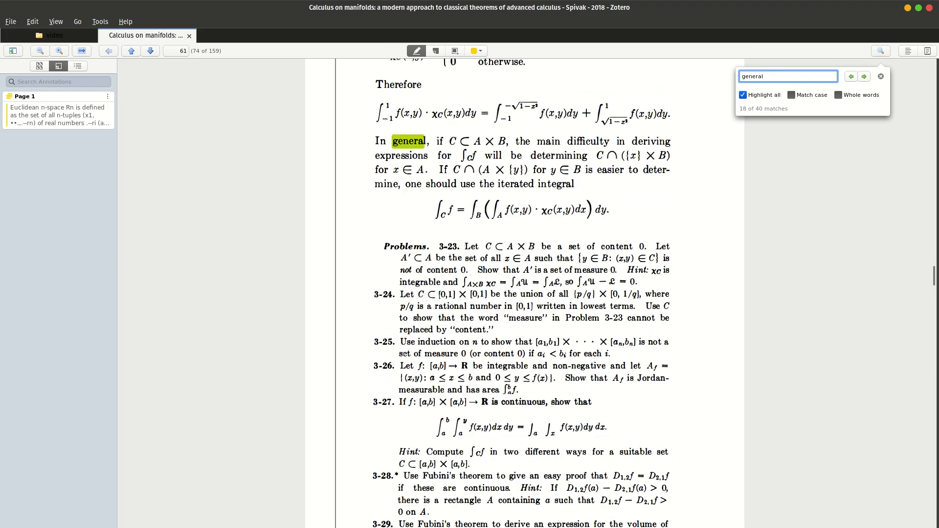
text(stokes)
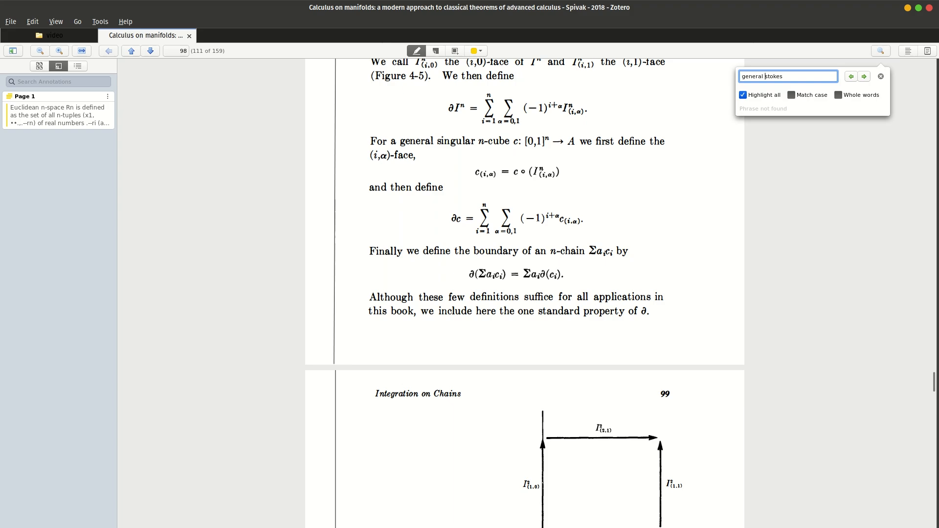
Shorten the document search to "stokes" and close the search at Theorem 4-13 on page 102
key(ctrl+Left)
key(ctrl+shift+Left)
key(BackSpace)
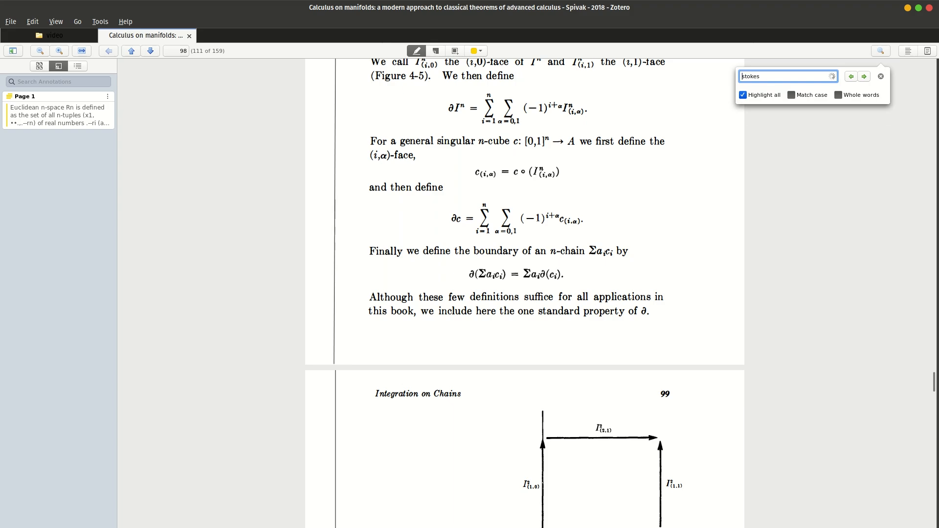
key(Escape)
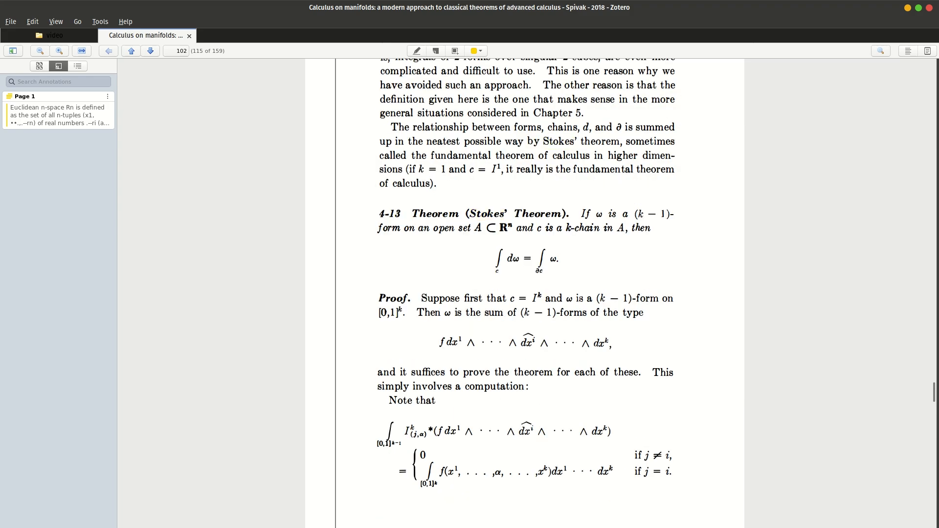
Mark Theorem 4-13 (Stokes' Theorem) with its equation on page 102 as a yellow area annotation
scroll(524, 293, up, 4)
scroll(525, 293, down, 4)
click(454, 51)
drag(360, 196, 695, 282)
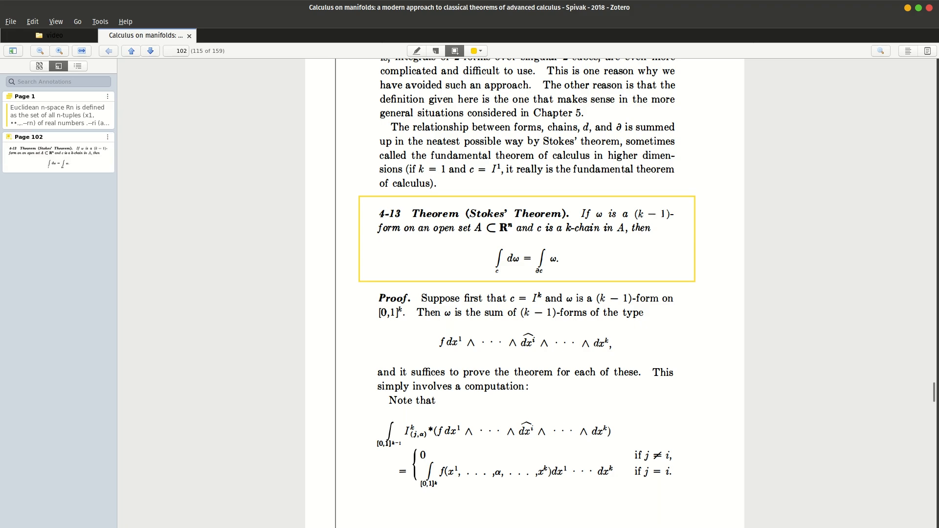
Add the comment "Also known as the fundamental theorem of calculus" to the page 102 area annotation
click(58, 158)
click(35, 178)
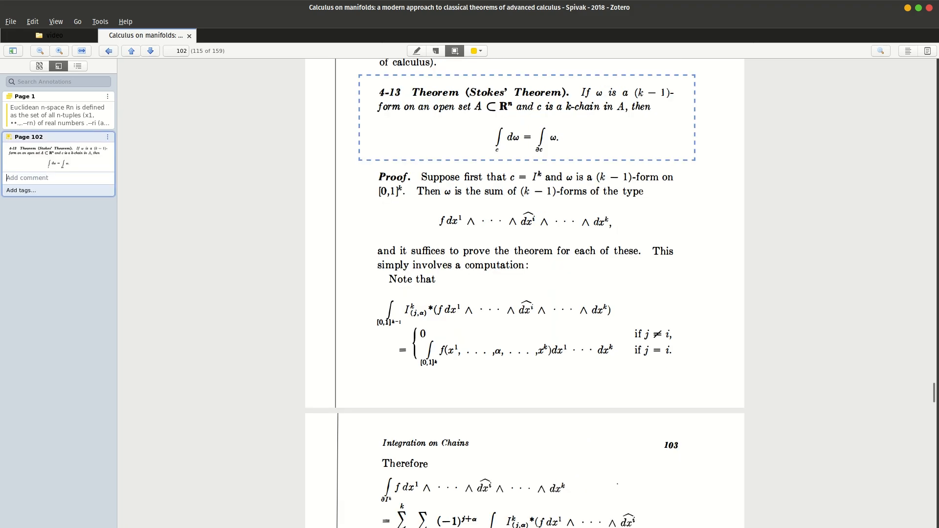
text(Also known as the fundamente)
key(BackSpace)
text(al theorem)
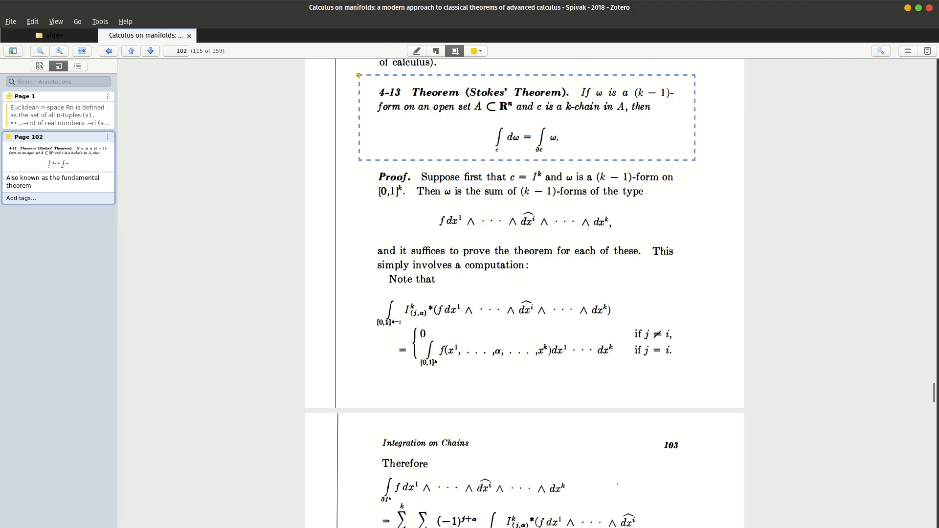
text( of calculus)
key(Return)
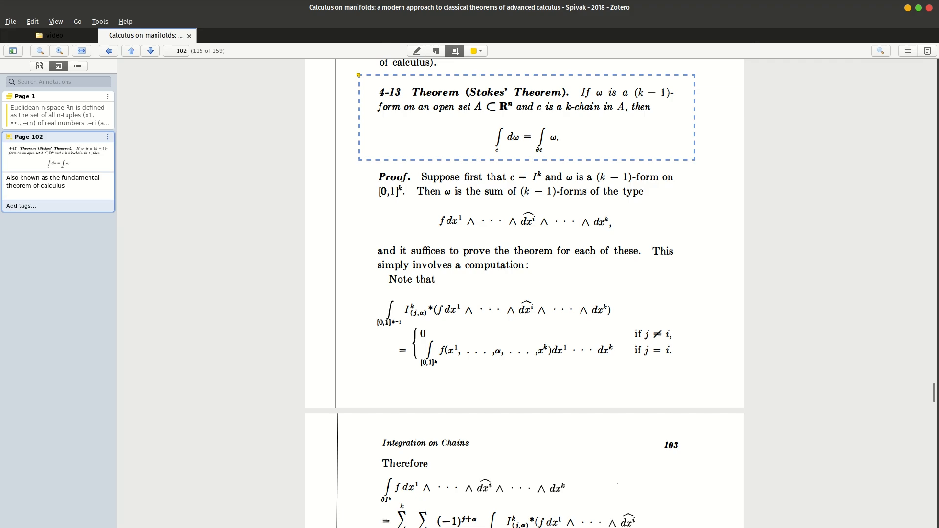
Set the annotation colour to green and highlight the page 104 passage listing the three important attributes of Stokes' theorem
click(476, 50)
click(489, 85)
scroll(524, 294, down, 5)
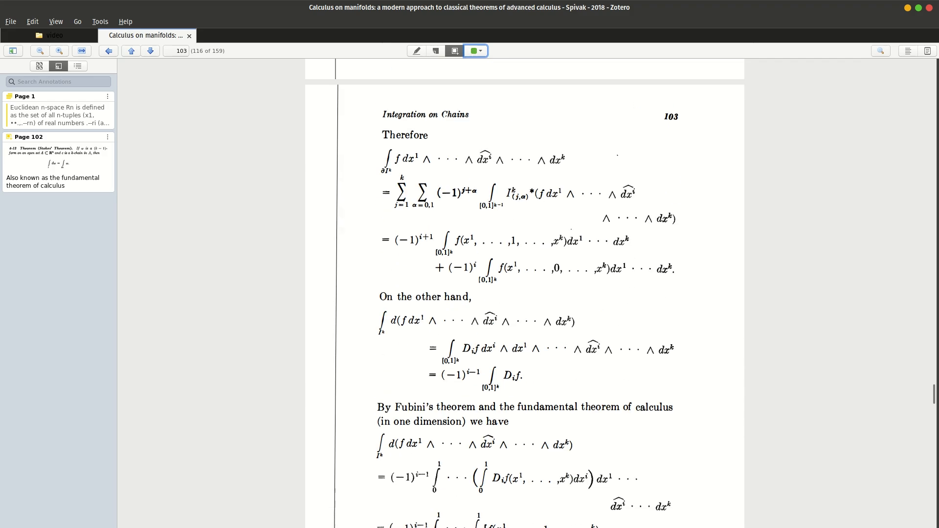
scroll(525, 293, down, 12)
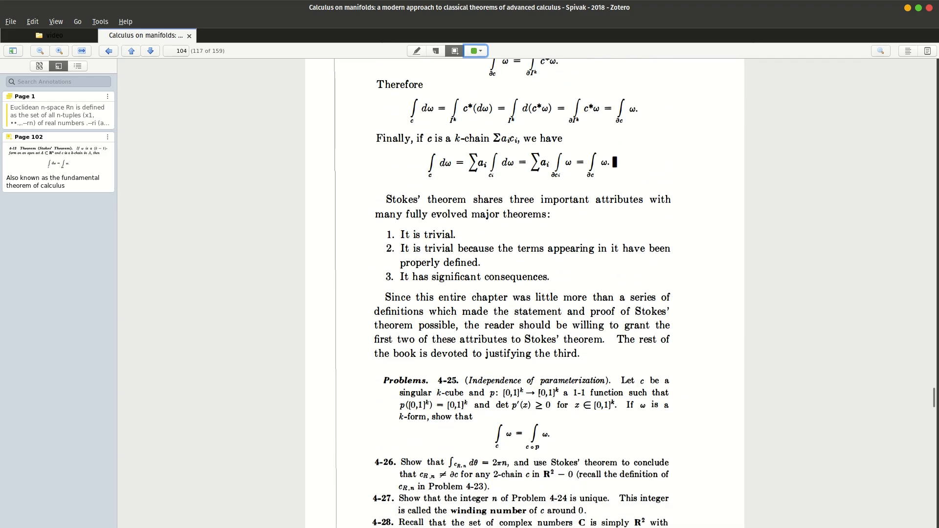
click(416, 50)
mouse_move(386, 199)
mouse_down()
mouse_move(531, 249)
mouse_move(559, 297)
mouse_move(549, 277)
mouse_up()
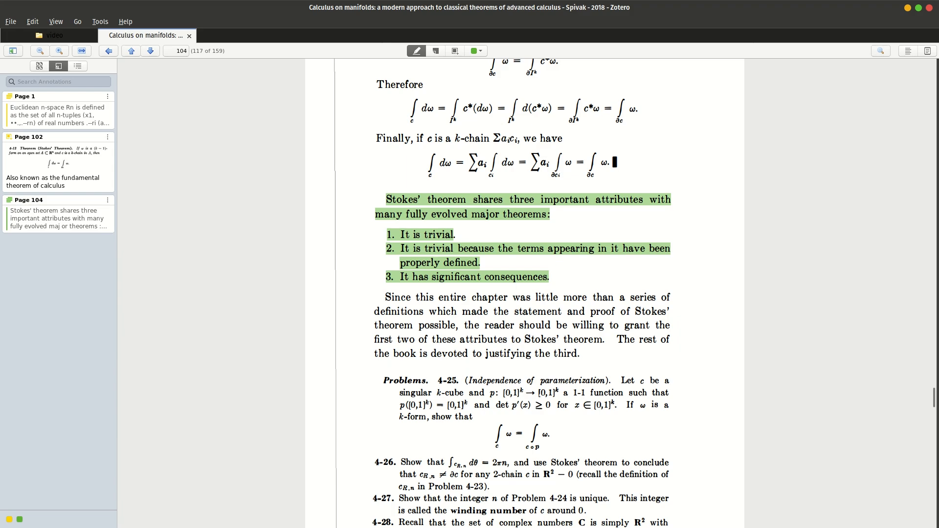
key(alt+Tab)
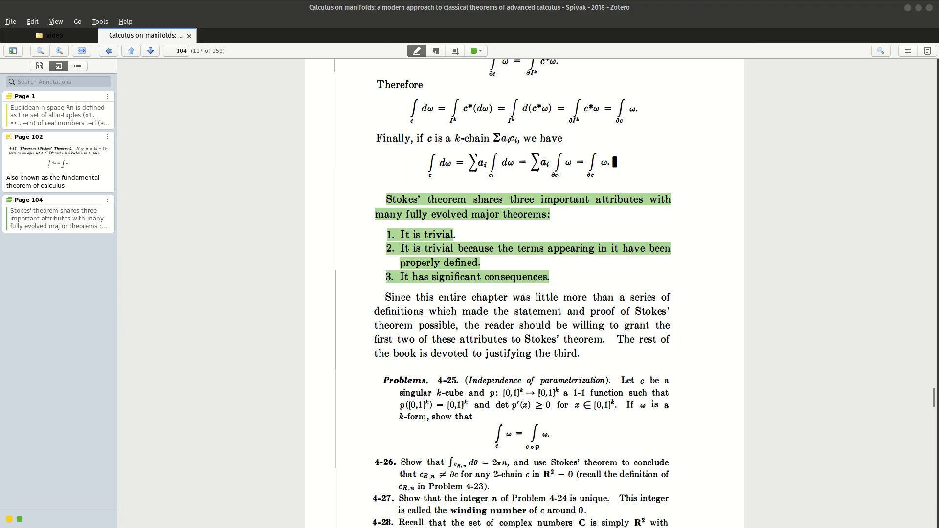
key(Escape)
key(alt+Tab)
key(alt+Tab)
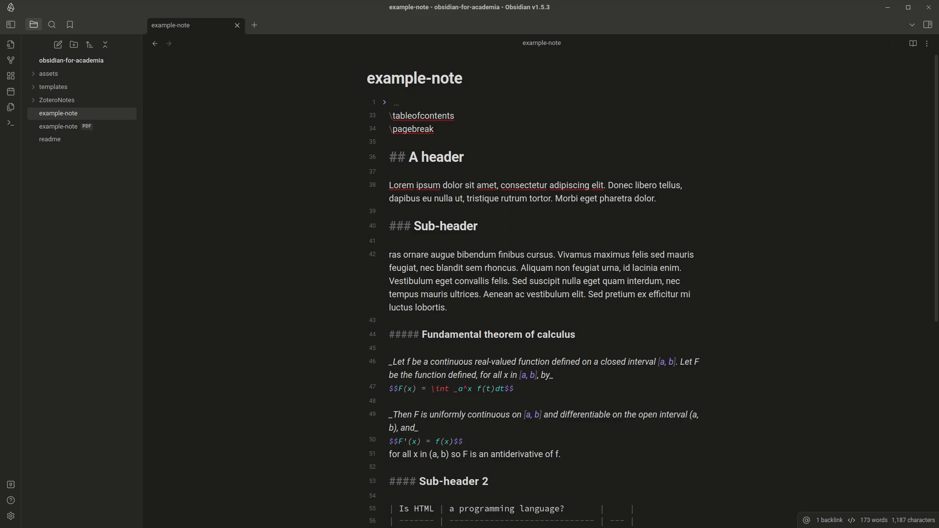
click(56, 100)
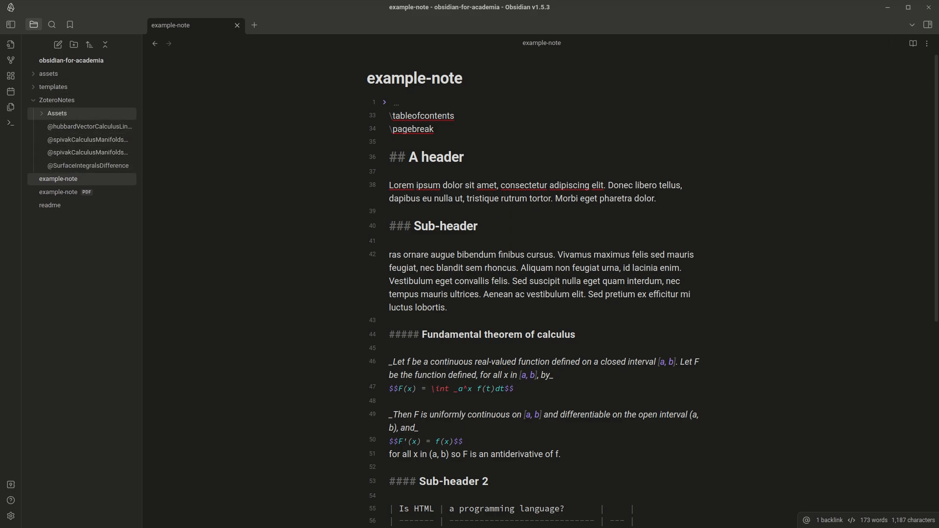
ctrl+click(85, 127)
key(ctrl+w)
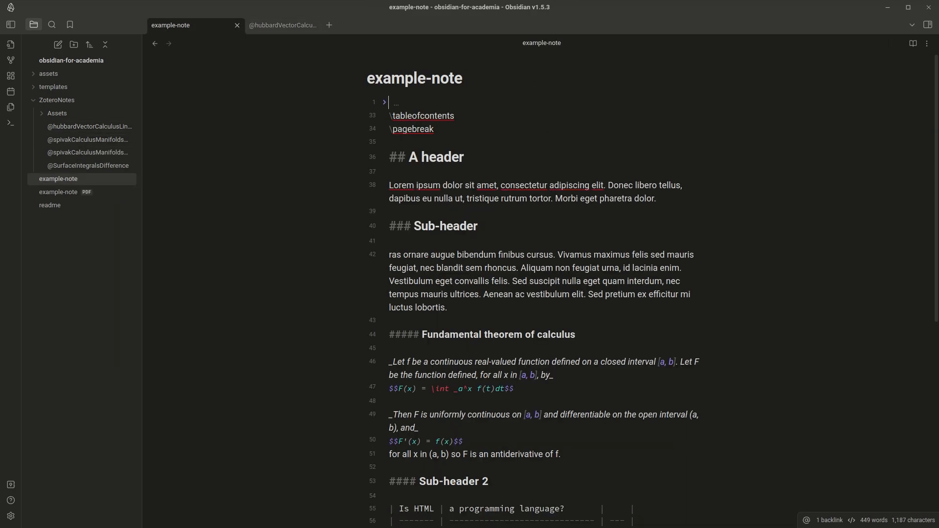
right_click(102, 166)
right_click(86, 140)
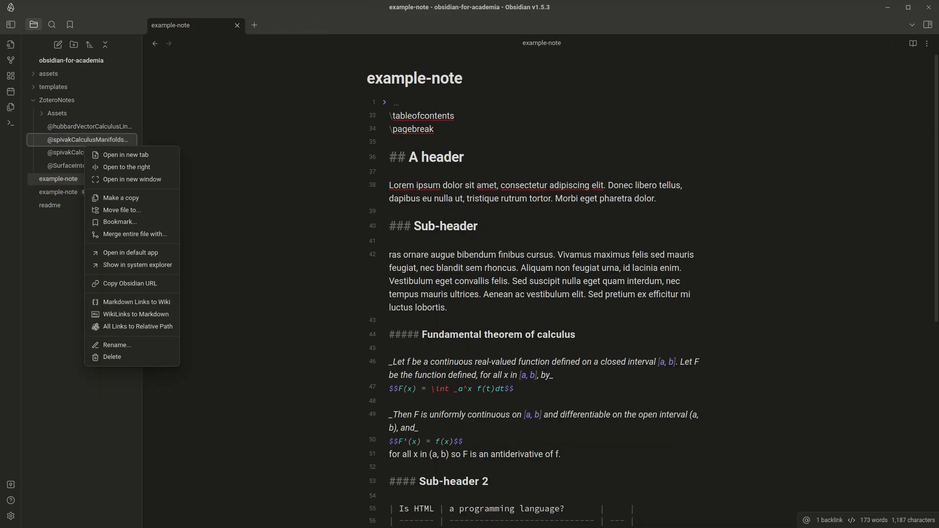
click(112, 357)
click(545, 304)
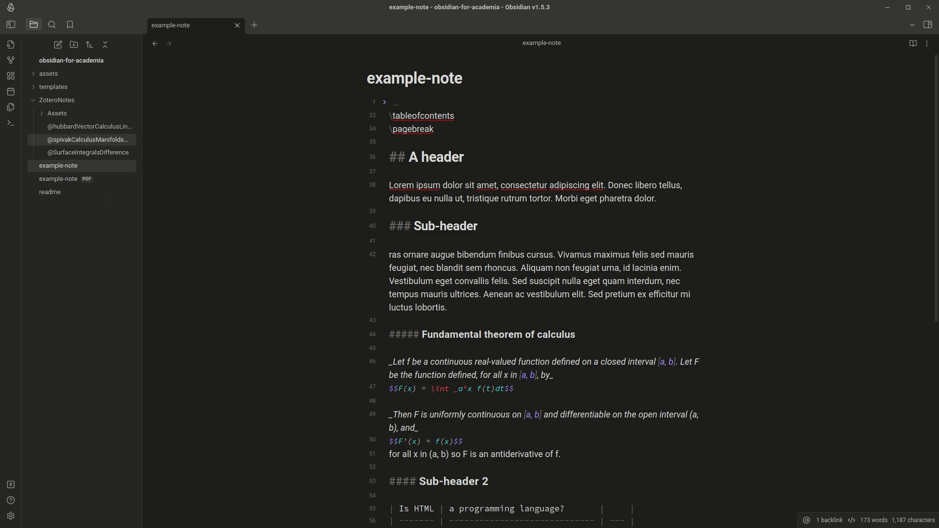
right_click(105, 140)
click(118, 357)
click(545, 303)
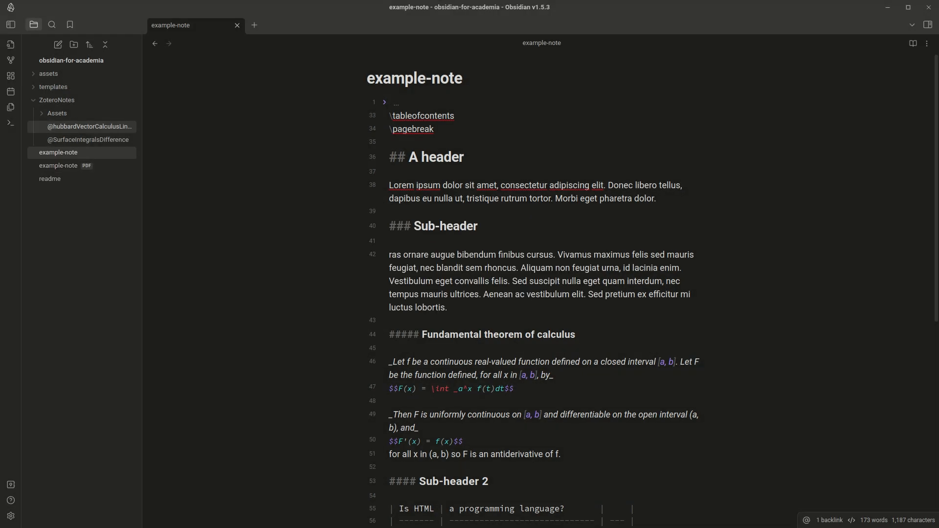
right_click(96, 126)
click(122, 341)
click(545, 300)
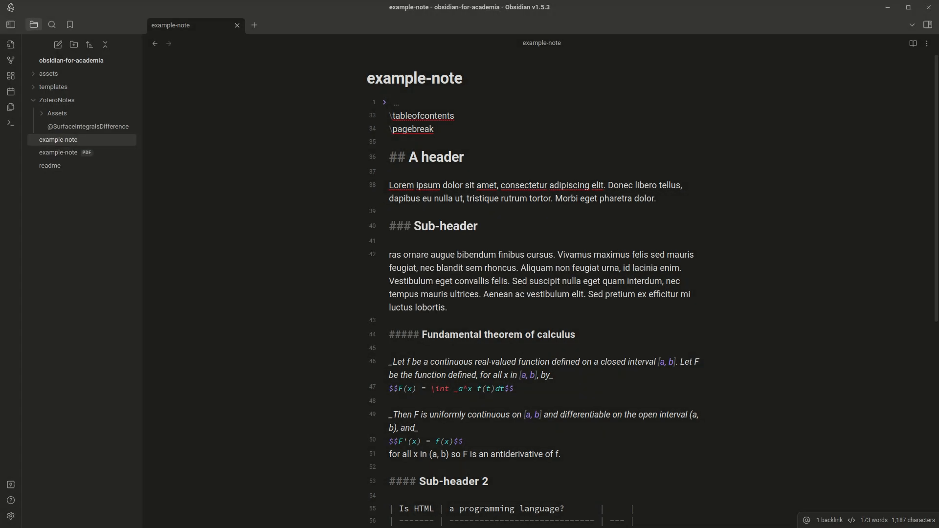
right_click(113, 127)
click(138, 342)
click(545, 301)
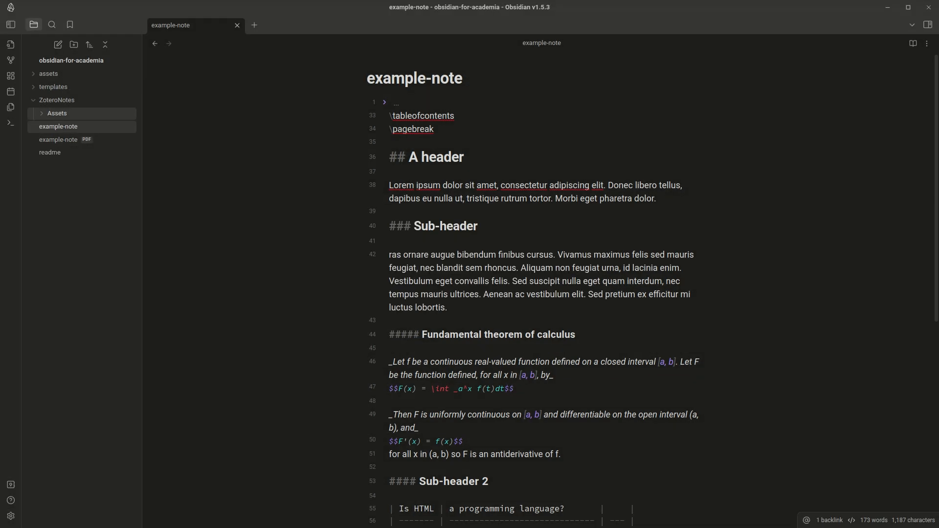
Check the subfolders inside ZoteroNotes' Assets folder, leaving it collapsed
click(58, 113)
click(57, 113)
click(57, 113)
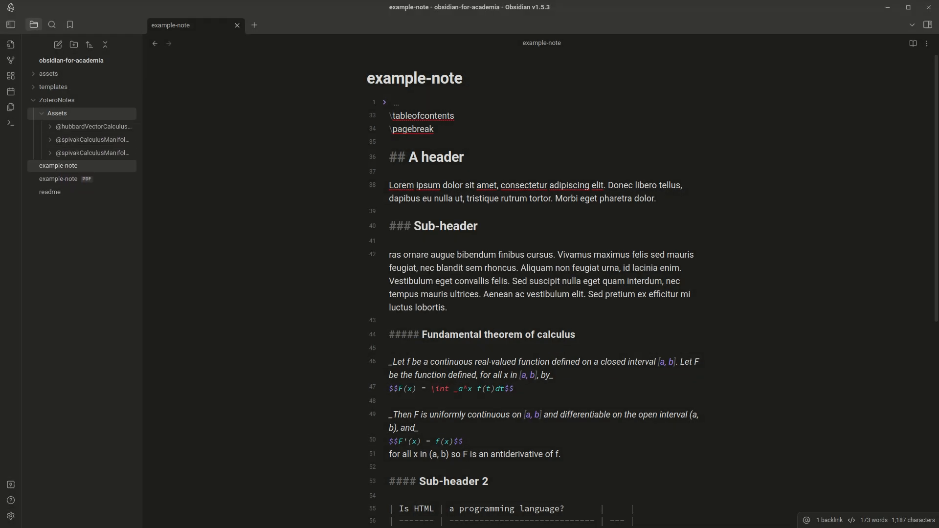
click(57, 113)
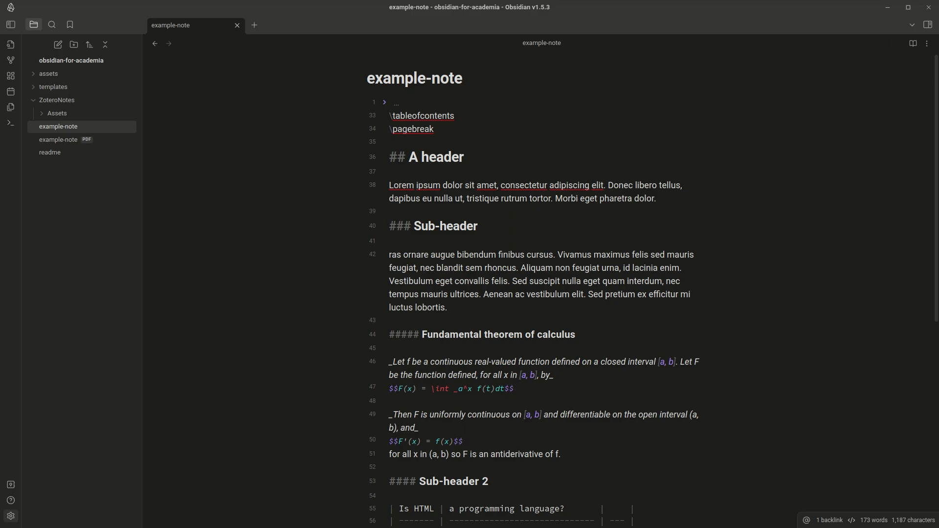
Examine the Create Note import format in the Zotero Integration settings, including its output paths and template file, and close the settings
click(11, 516)
click(238, 468)
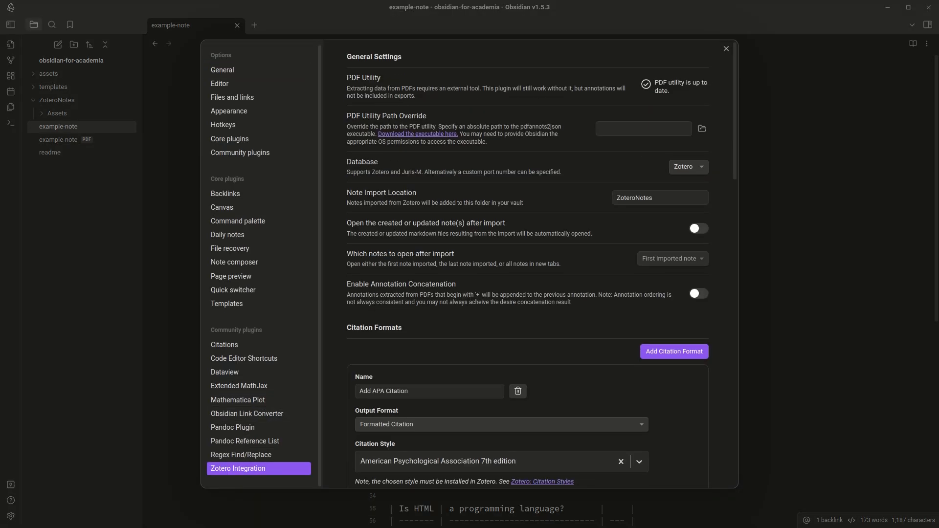
scroll(527, 264, down, 10)
scroll(527, 264, up, 5)
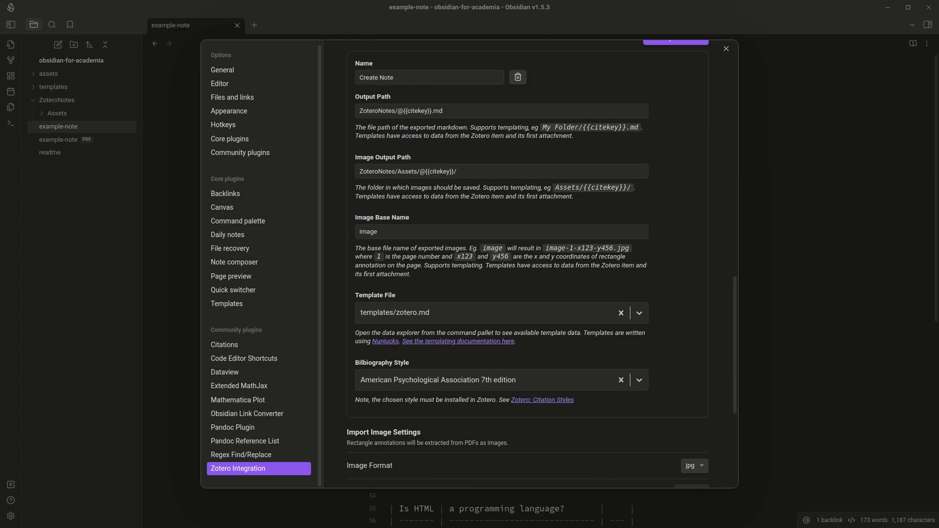
drag(395, 78, 359, 77)
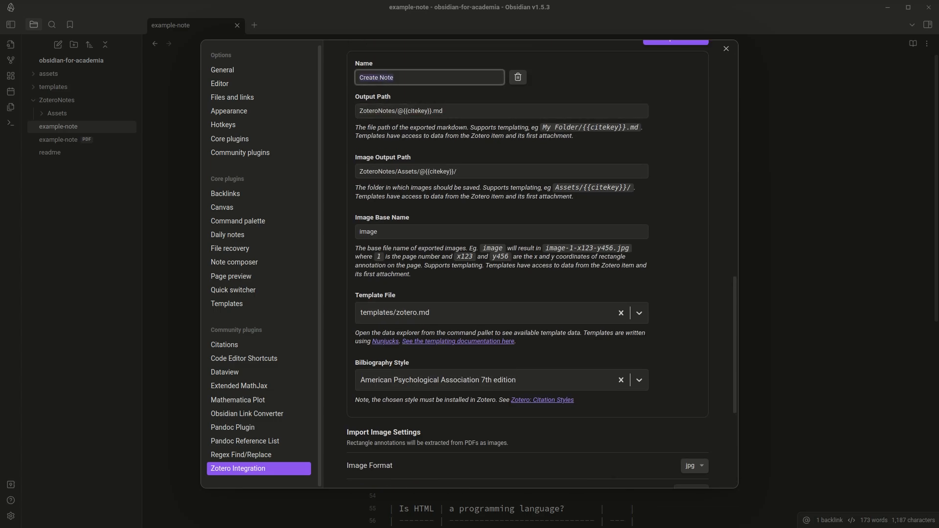
click(394, 77)
scroll(528, 265, up, 2)
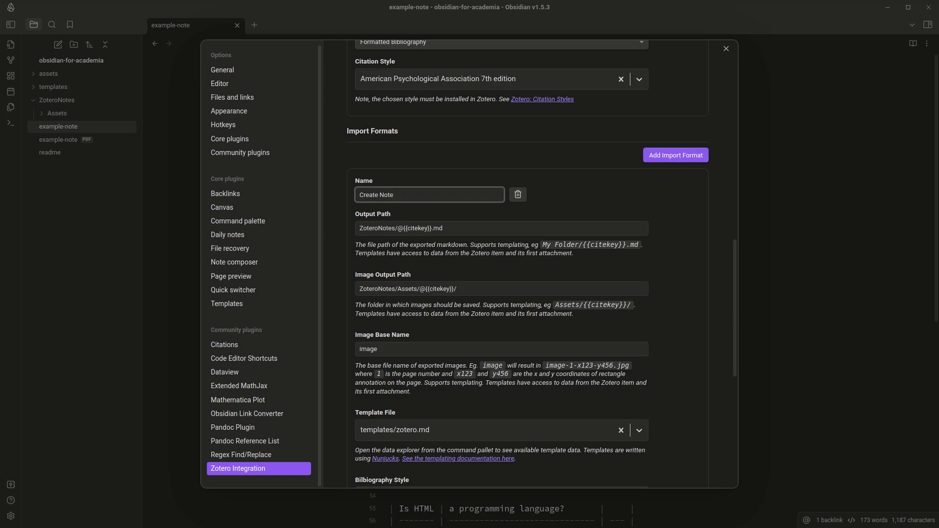
scroll(542, 264, down, 1)
click(726, 48)
Open the zotero note in the templates folder and examine its citation, abstract and annotation sections
click(57, 101)
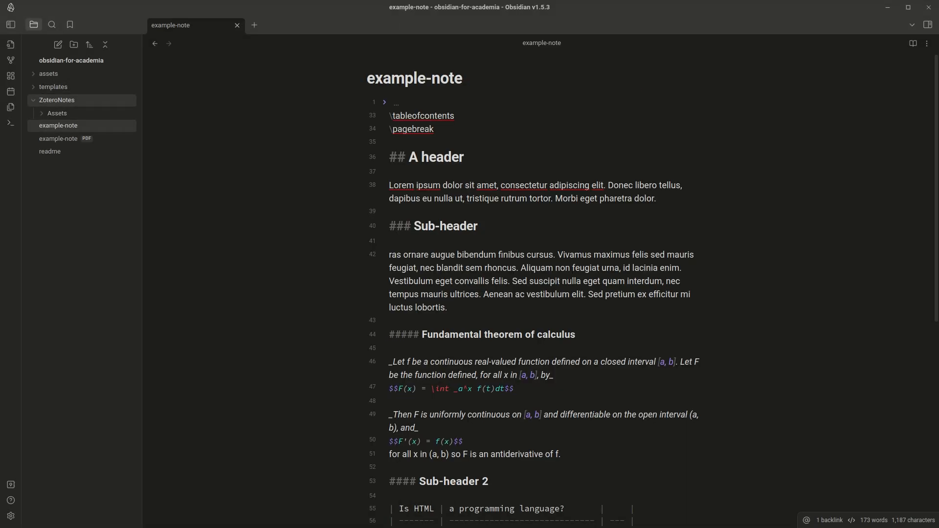
click(53, 87)
click(56, 113)
scroll(538, 293, down, 5)
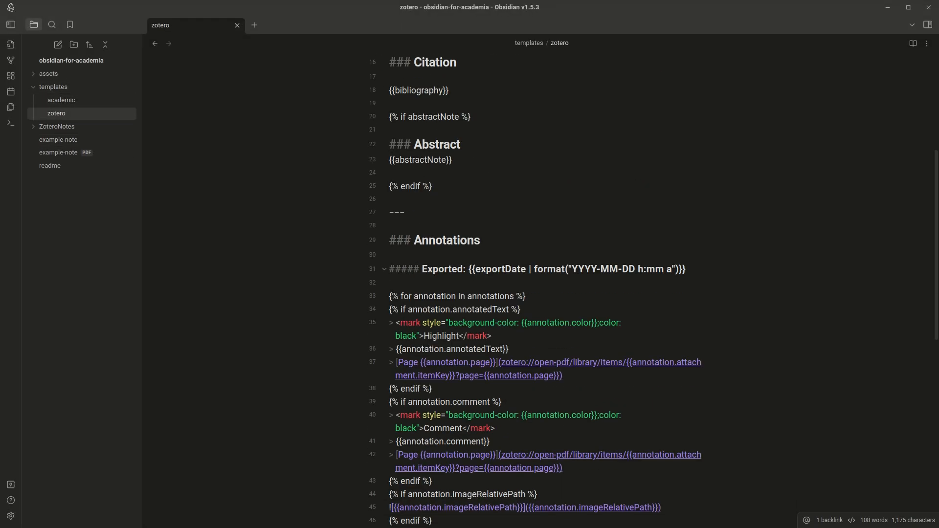
scroll(537, 293, down, 1)
scroll(538, 293, down, 4)
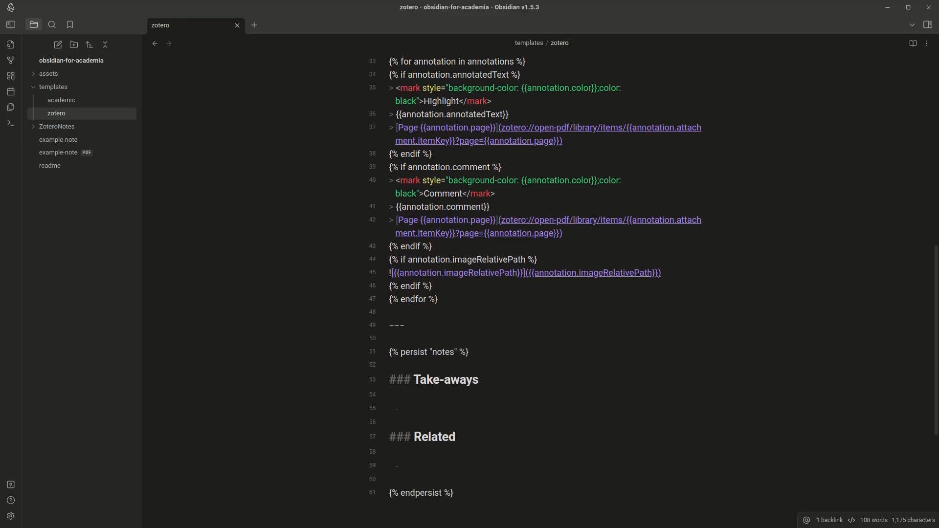
scroll(537, 294, up, 4)
scroll(538, 293, down, 7)
Examine the persisted notes block with the Take-aways and Related headings against the template's annotation loop
drag(456, 212, 389, 155)
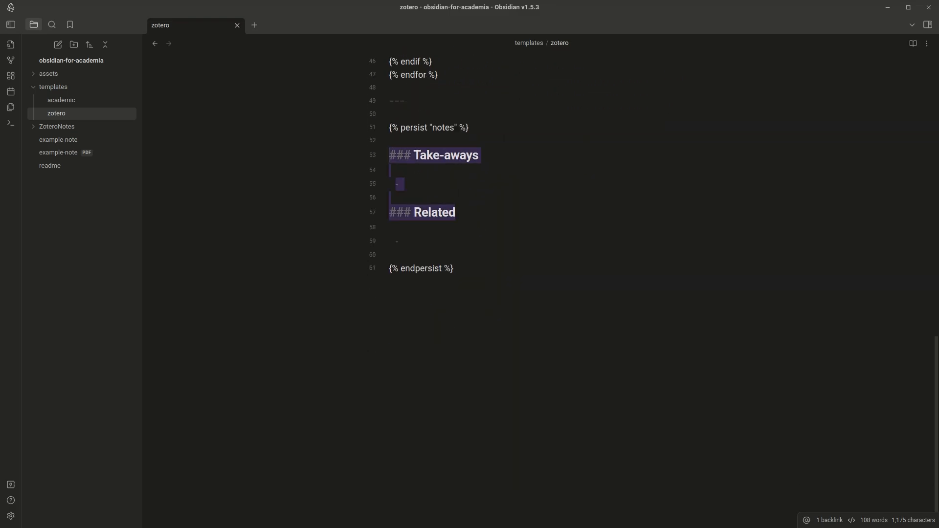
double_click(479, 156)
scroll(538, 195, up, 4)
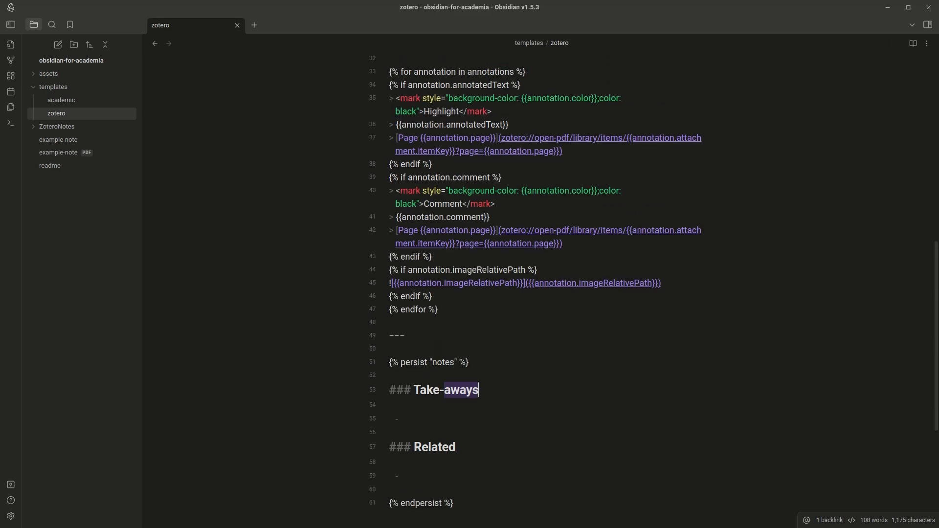
scroll(538, 294, up, 2)
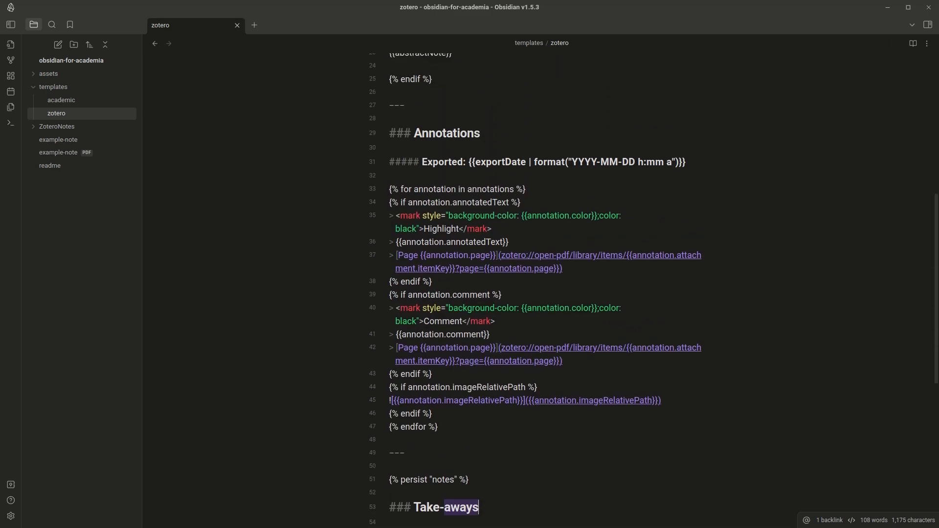
scroll(538, 293, down, 4)
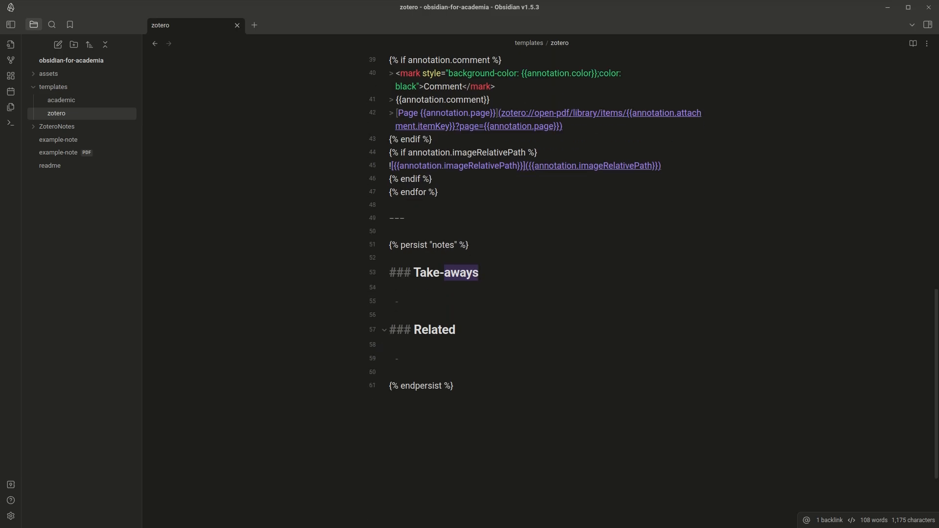
drag(456, 330, 389, 273)
drag(400, 358, 389, 273)
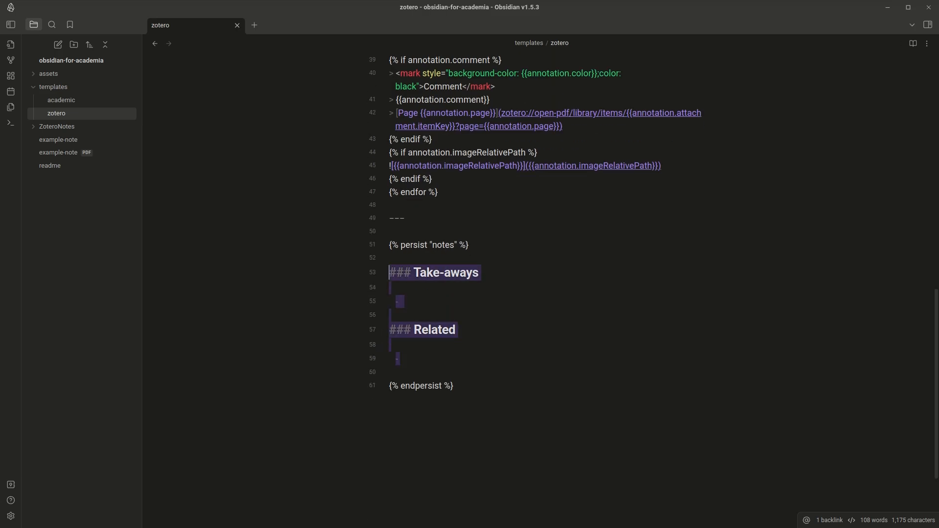
scroll(538, 293, up, 5)
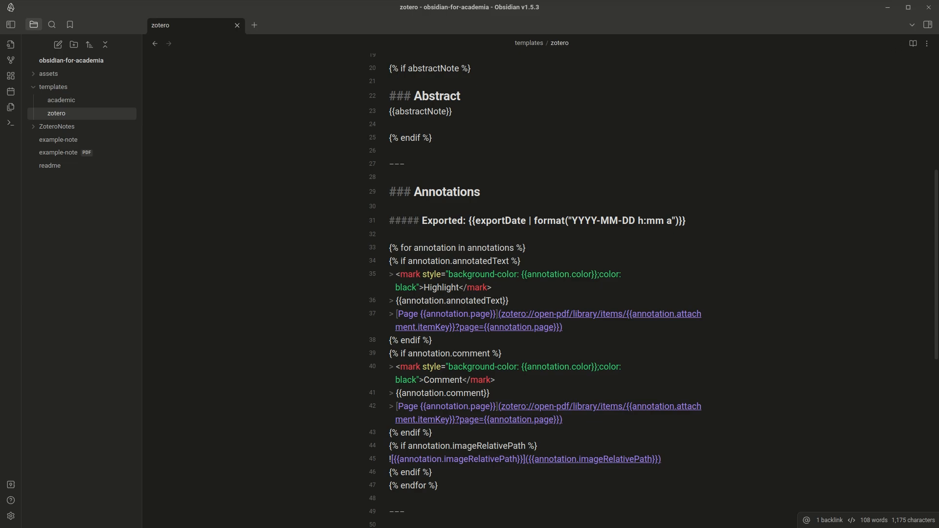
Close the template and run Zotero Integration's Create Note, searching "spivak" and choosing the CRC Press, Taylor & Francis Group edition of Calculus on manifolds
click(237, 25)
key(ctrl+p)
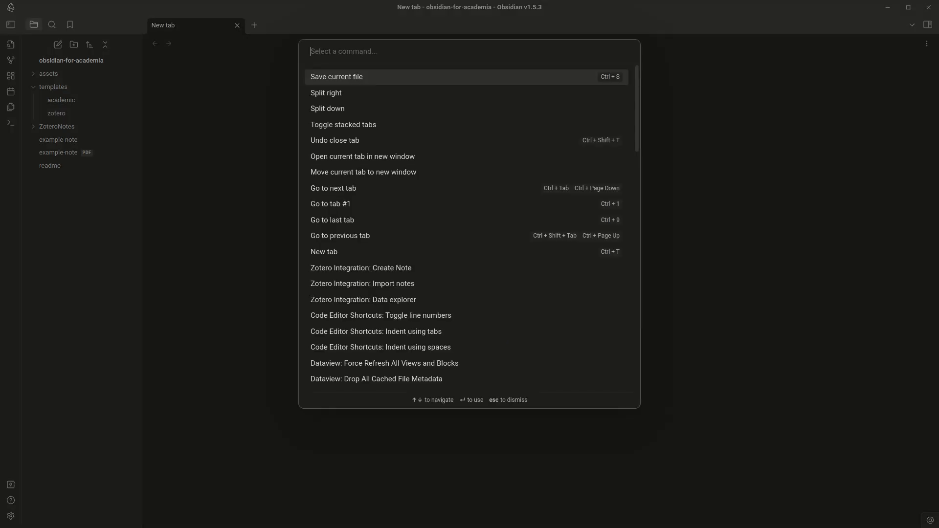
text(create note)
key(Down)
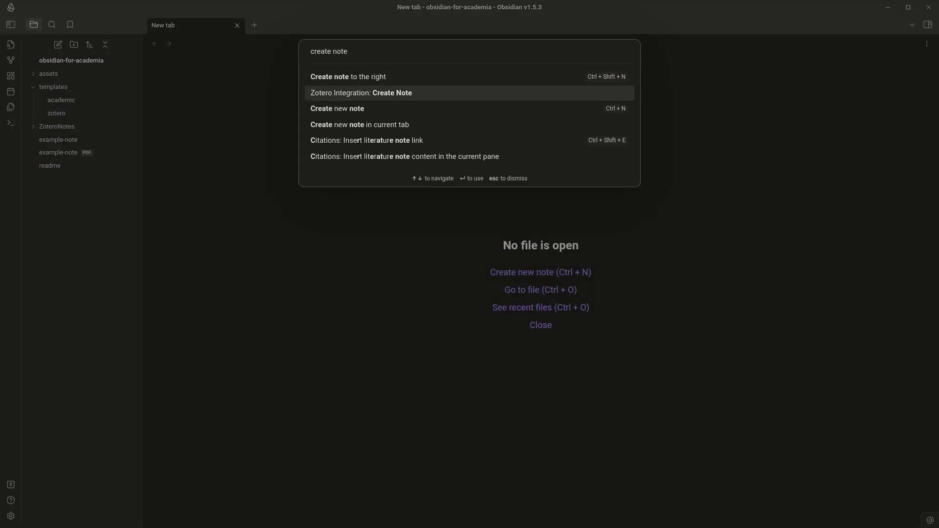
key(Return)
text(spivak)
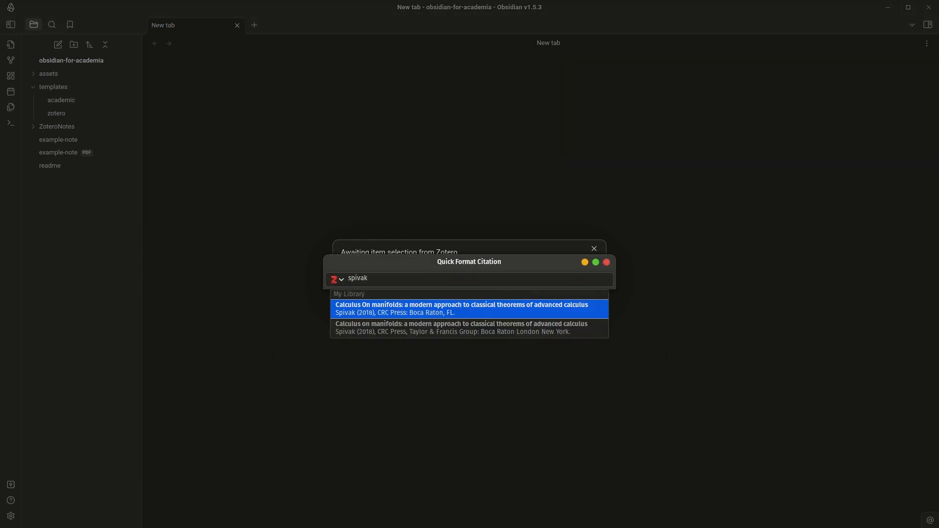
key(Return)
key(Return)
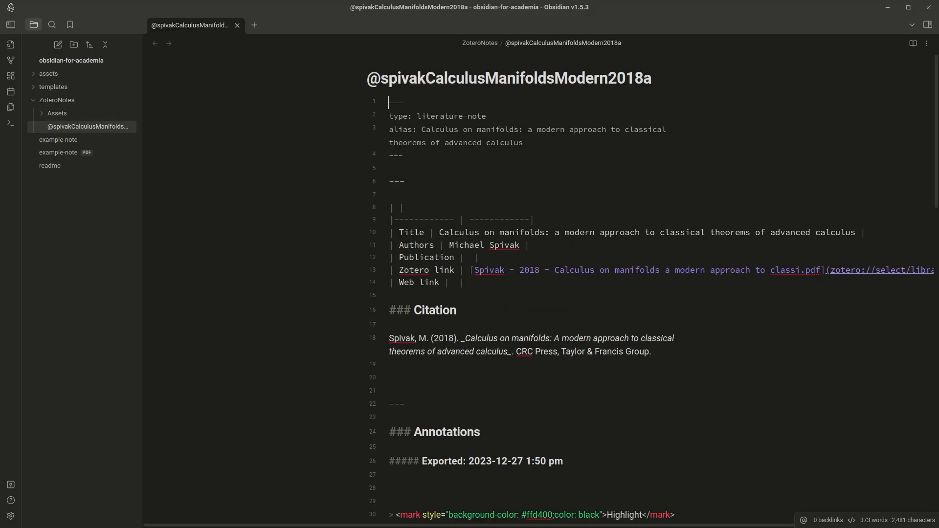
Switch the imported literature note to reading view and examine its citation and exported annotations
key(ctrl+e)
scroll(538, 294, down, 1)
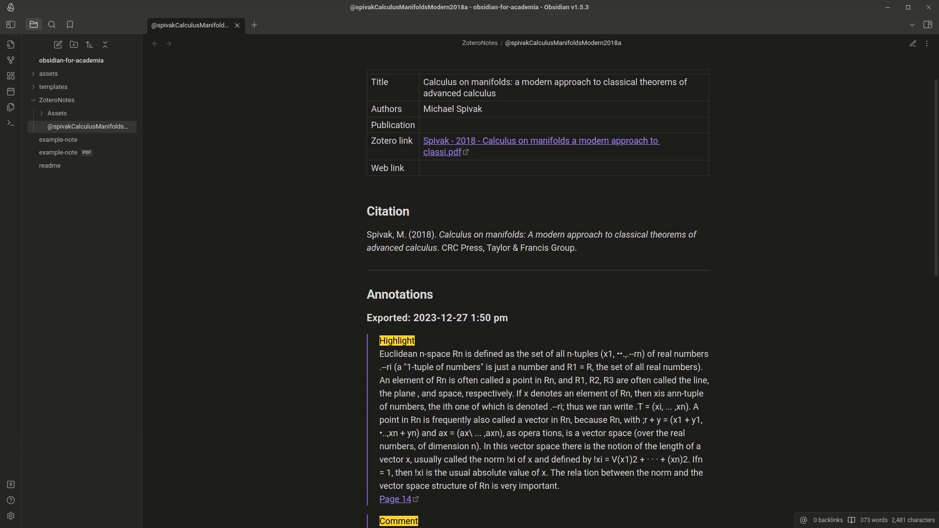
scroll(538, 294, down, 5)
scroll(538, 294, up, 4)
drag(381, 309, 549, 401)
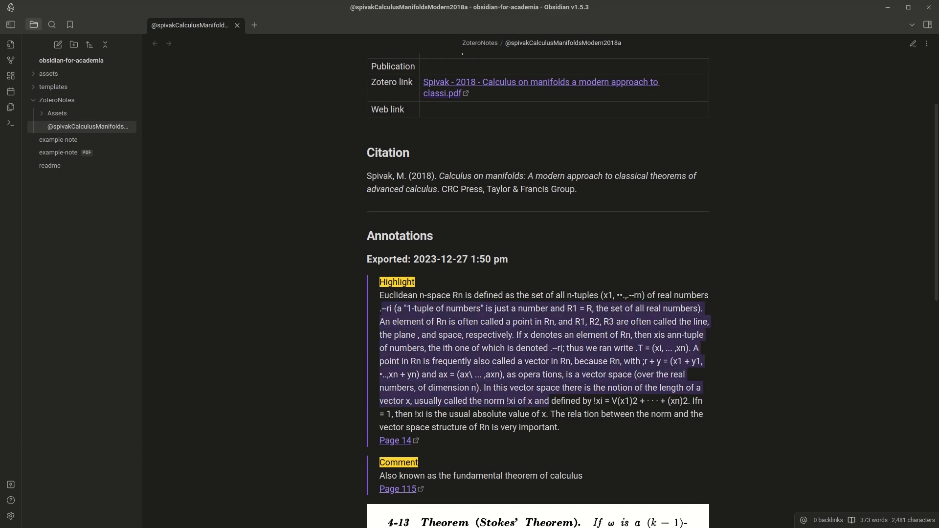
Follow the note's Page 14 and Page 117 links to the PDF in Zotero, returning to Obsidian after each
click(395, 441)
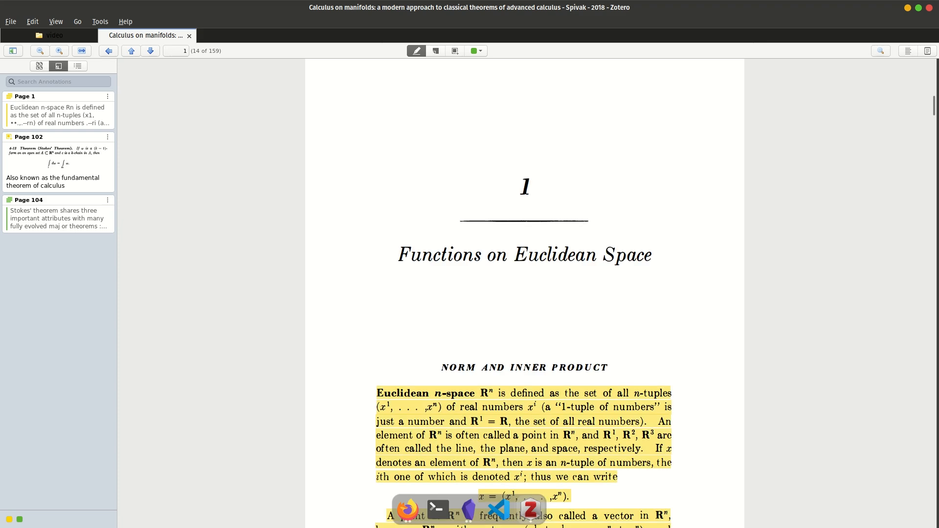
scroll(524, 293, down, 2)
key(alt+Tab)
scroll(538, 293, down, 9)
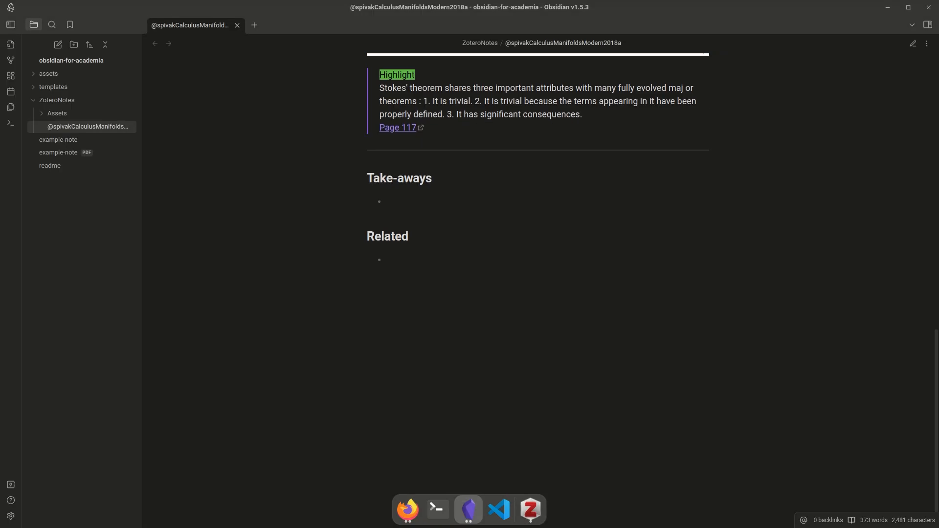
scroll(538, 294, up, 5)
click(397, 421)
key(alt+Tab)
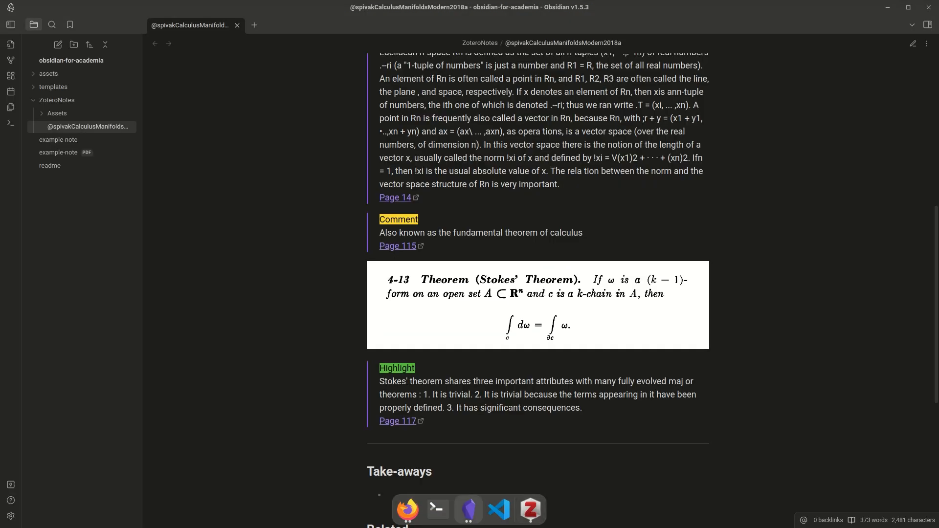
Select the imported comment "Also known as the fundamental theorem of calculus" and review the annotations and empty sections below it
triple_click(478, 233)
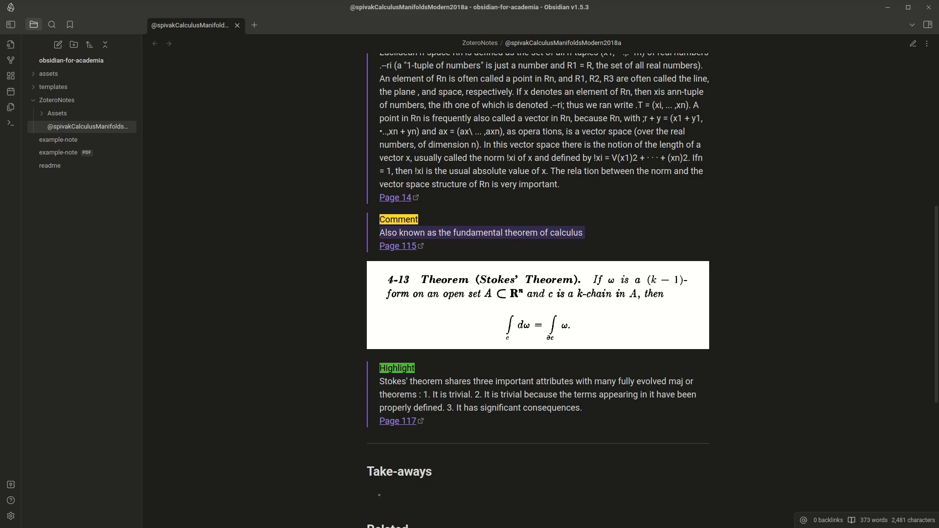
scroll(538, 293, down, 2)
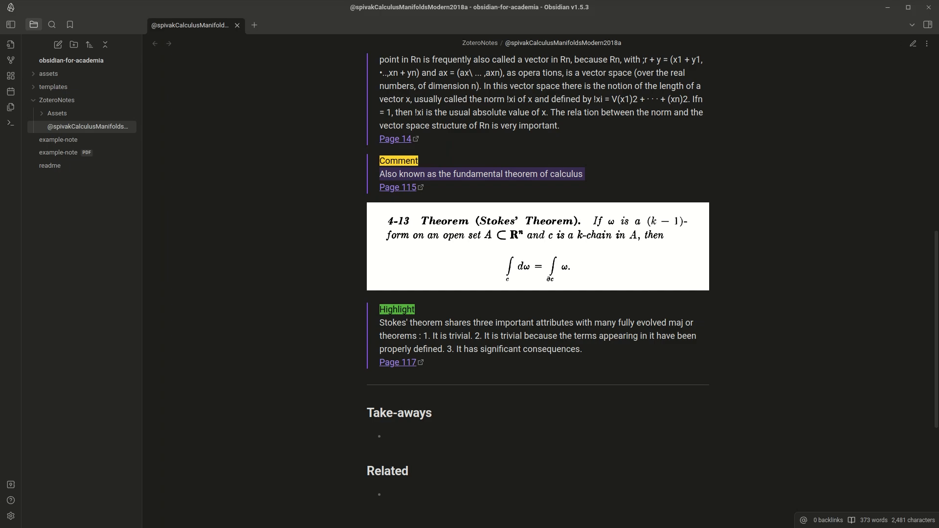
Review the imported literature note from its metadata table through the annotations to the Take-aways section
scroll(514, 344, up, 7)
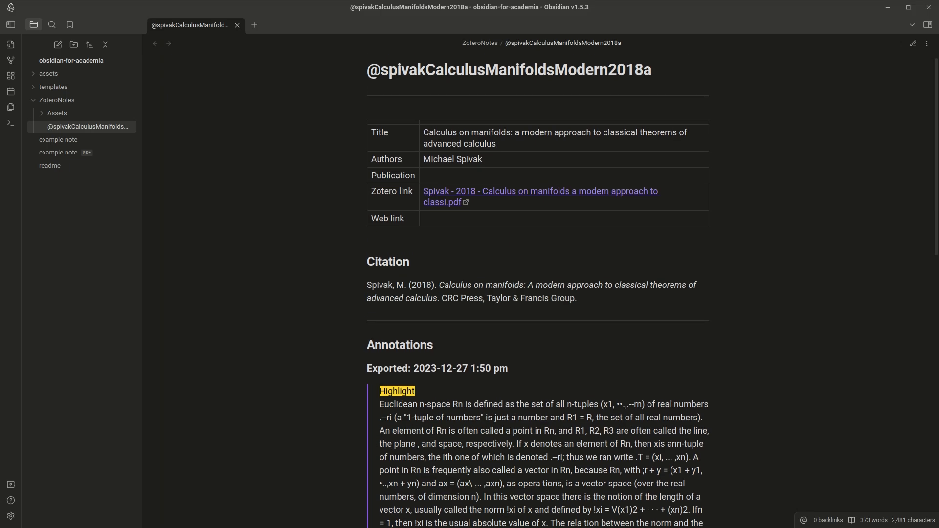
scroll(538, 294, down, 6)
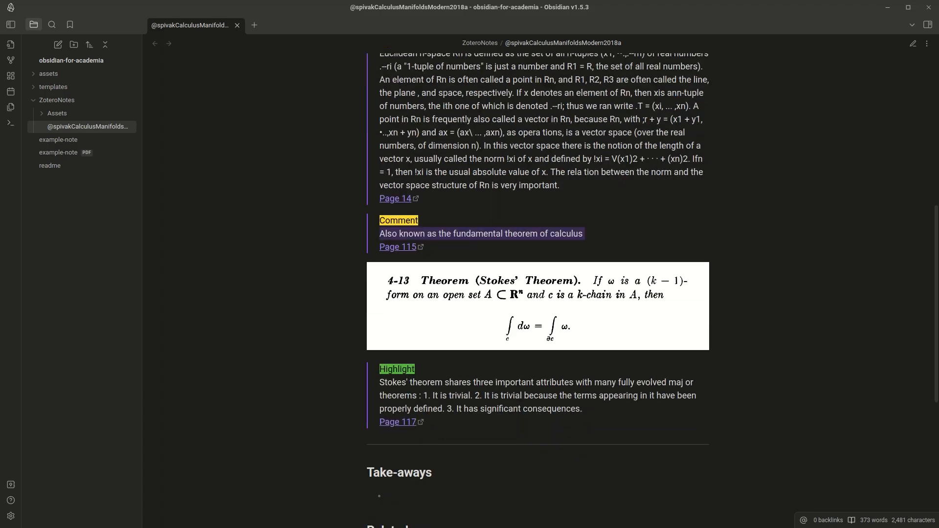
scroll(537, 294, up, 4)
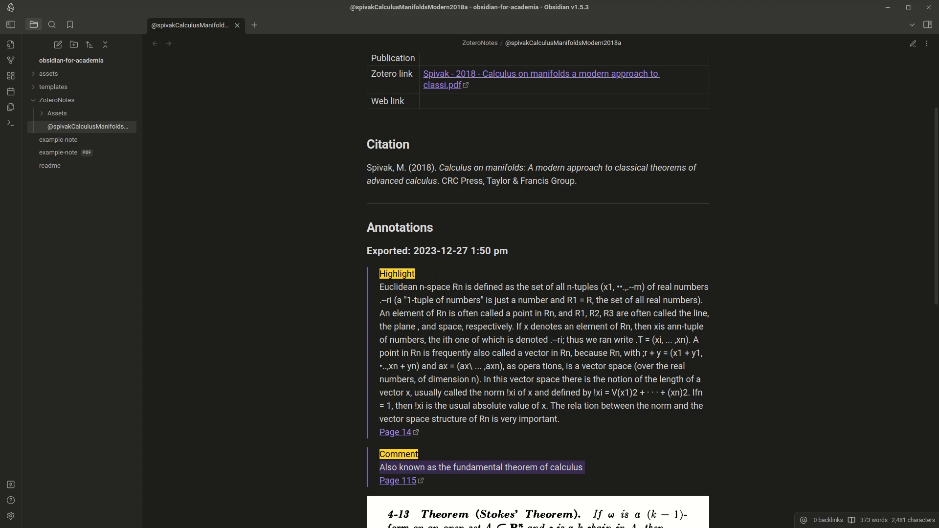
scroll(538, 293, down, 9)
scroll(538, 293, up, 5)
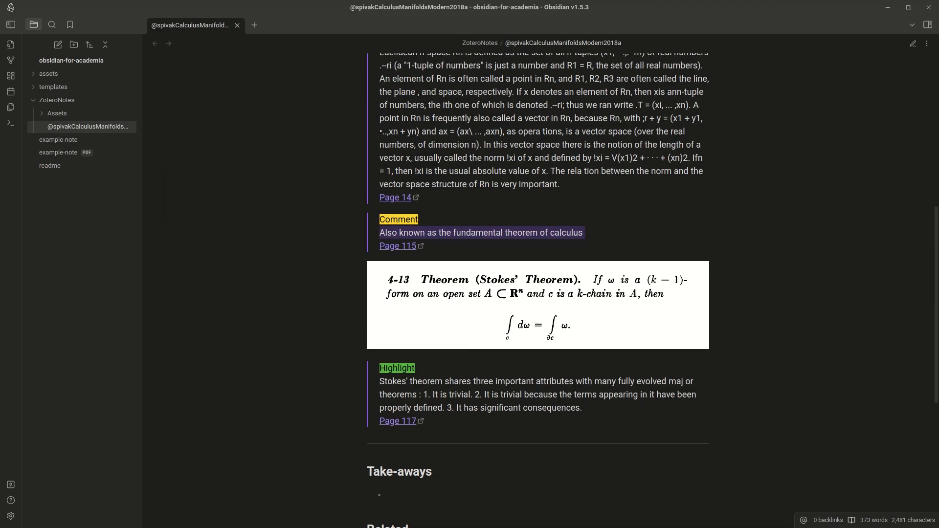
Collapse the ZoteroNotes folder and create a new note named note_1
click(57, 101)
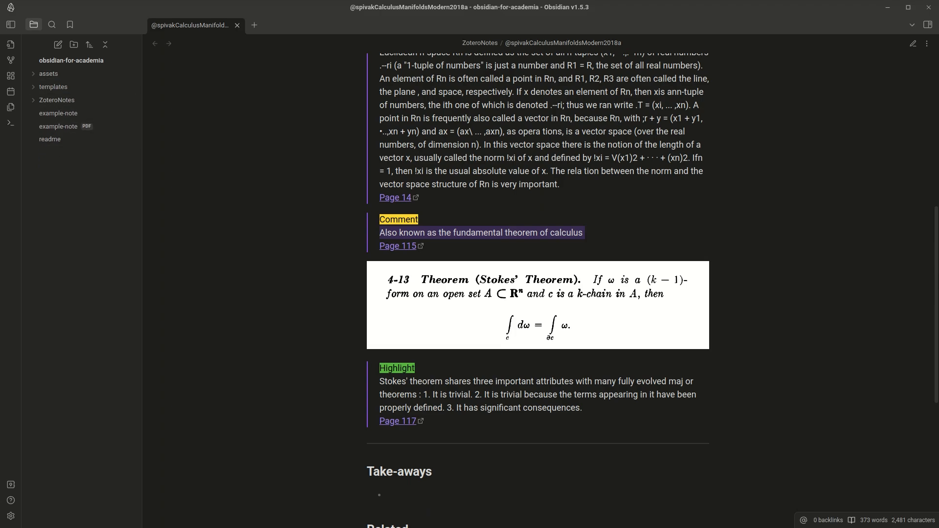
key(ctrl+n)
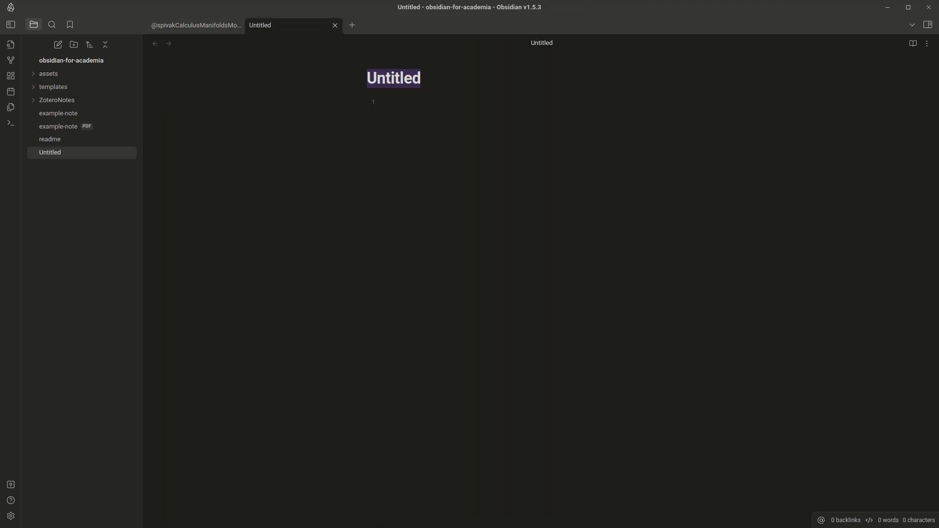
text(note_1)
key(Return)
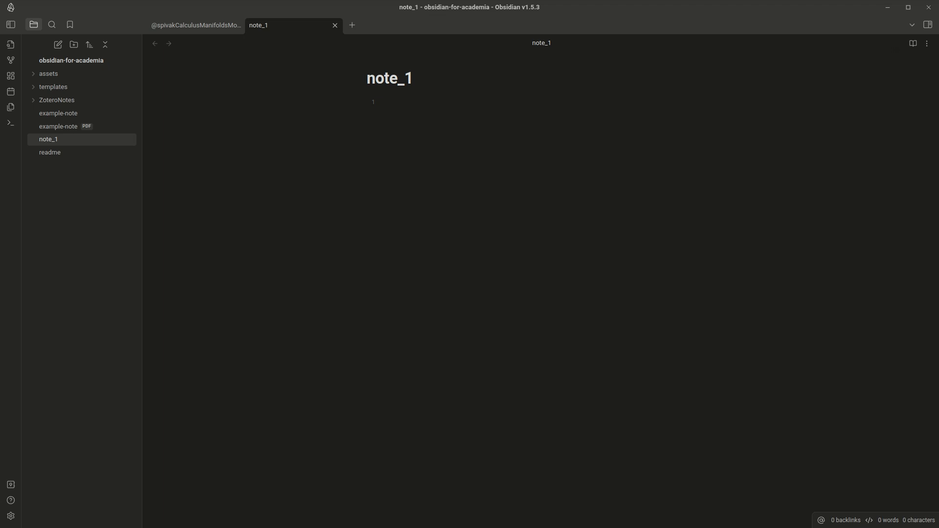
Open example-note and unfold its front matter to examine the properties
click(58, 113)
key(ctrl+a)
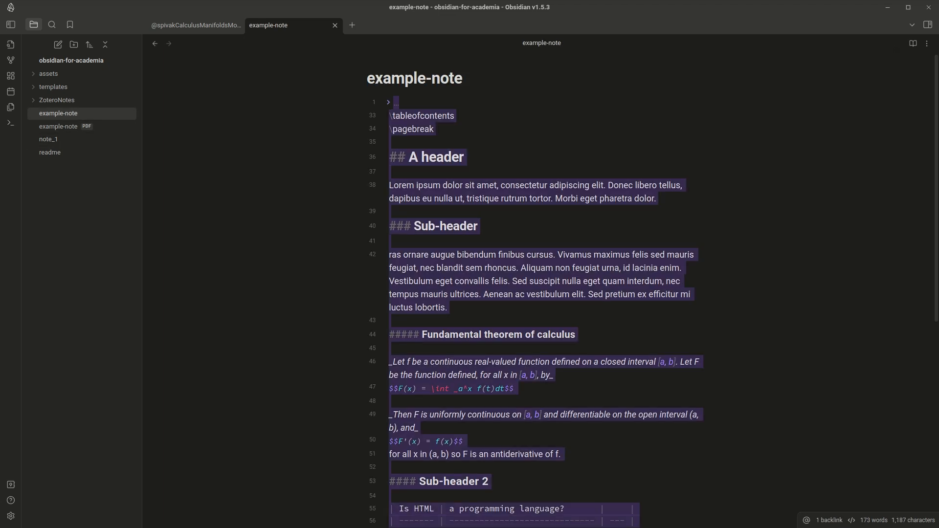
click(388, 102)
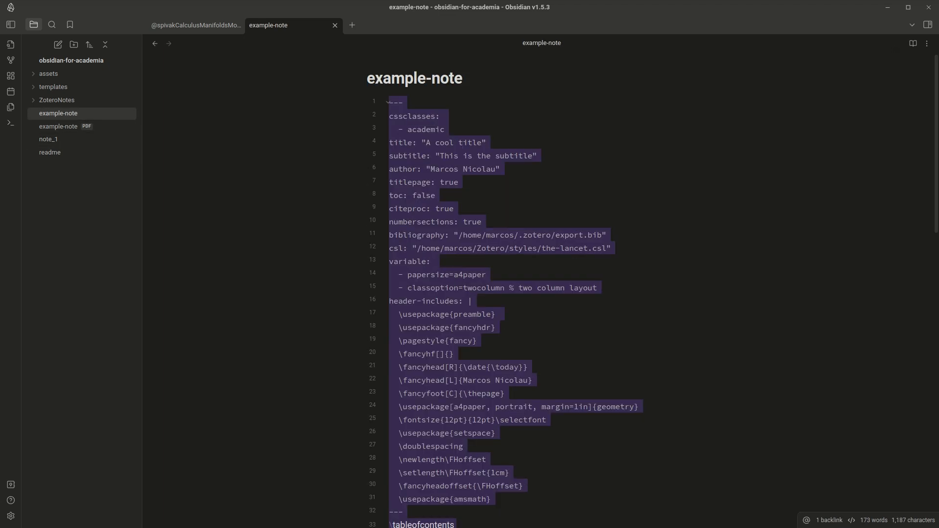
Return to note_1 and add the front-matter template with the Templates: Insert template command
click(48, 139)
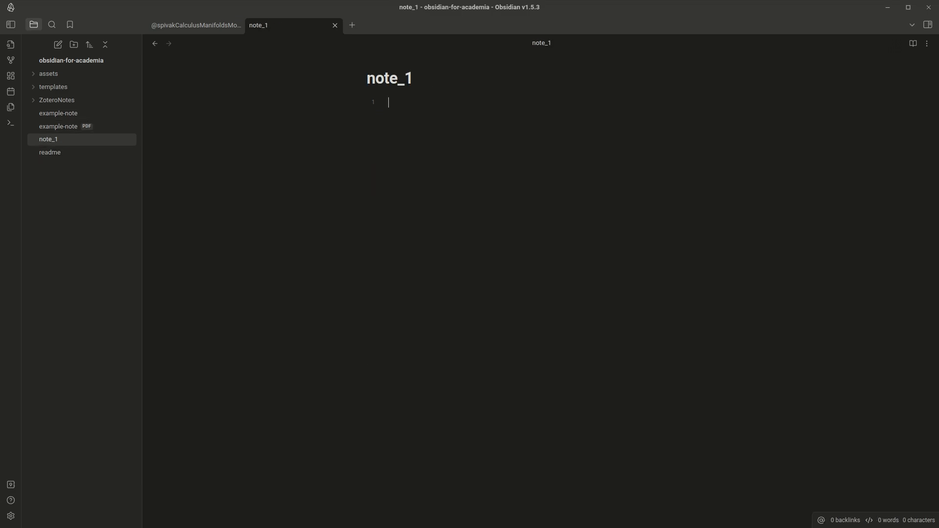
key(ctrl+p)
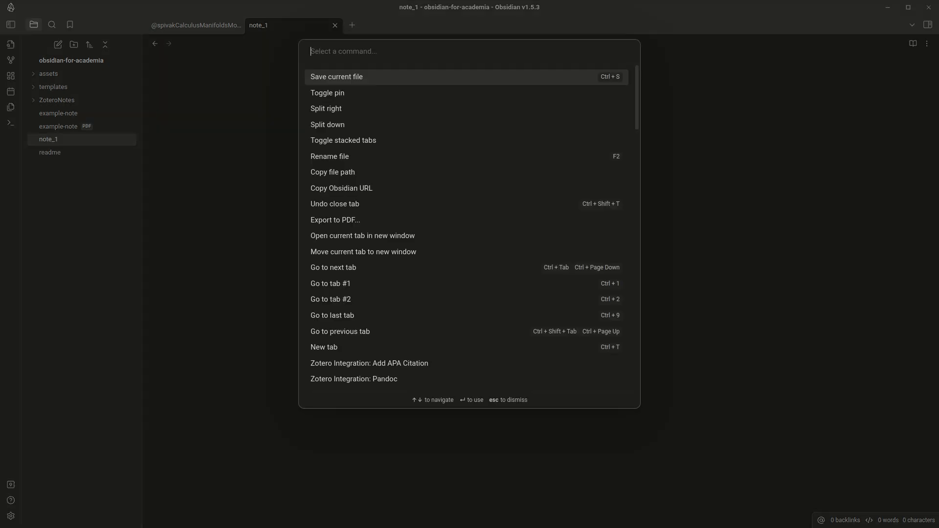
text(insert tem)
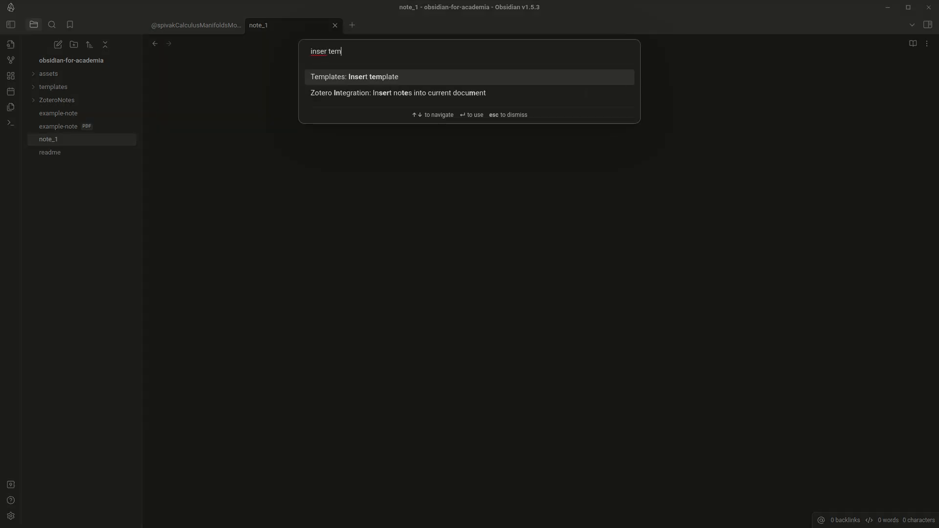
key(Return)
key(Return)
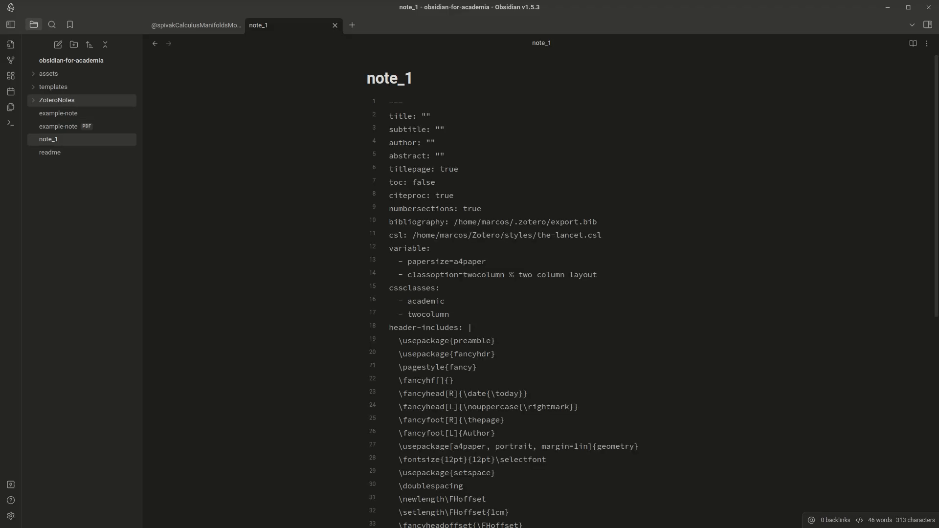
Examine the inserted front matter in note_1, highlighting the properties from title to numbersections
scroll(491, 294, down, 4)
drag(490, 304, 426, 251)
scroll(426, 251, up, 3)
scroll(538, 294, up, 1)
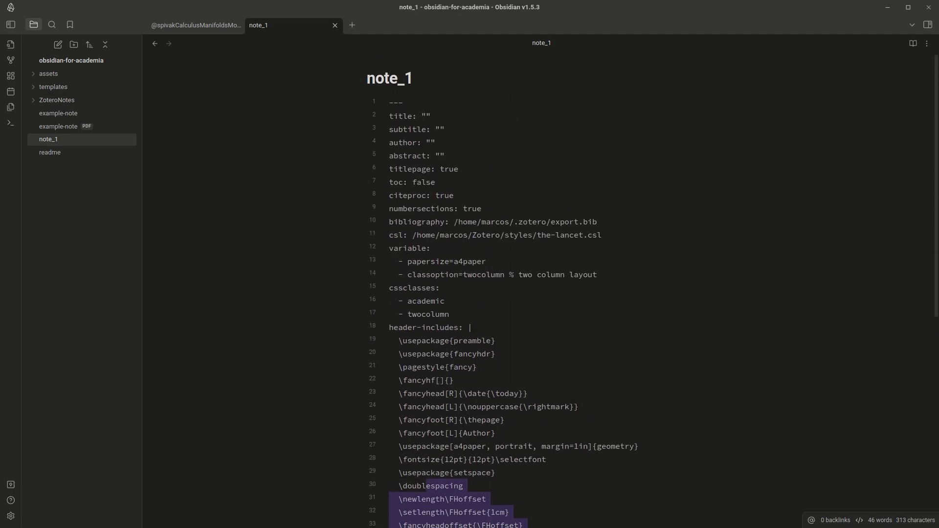
drag(390, 116, 481, 209)
drag(389, 196, 481, 208)
drag(482, 208, 426, 170)
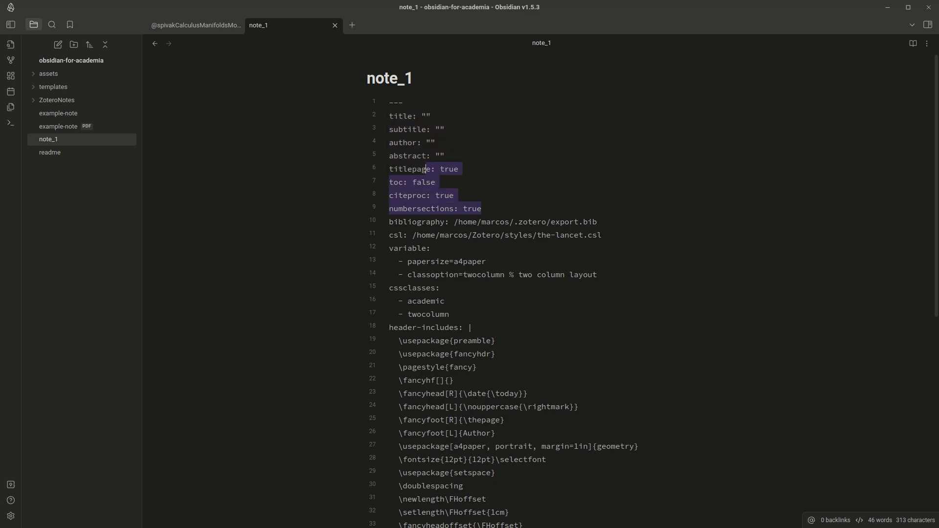
scroll(426, 169, down, 3)
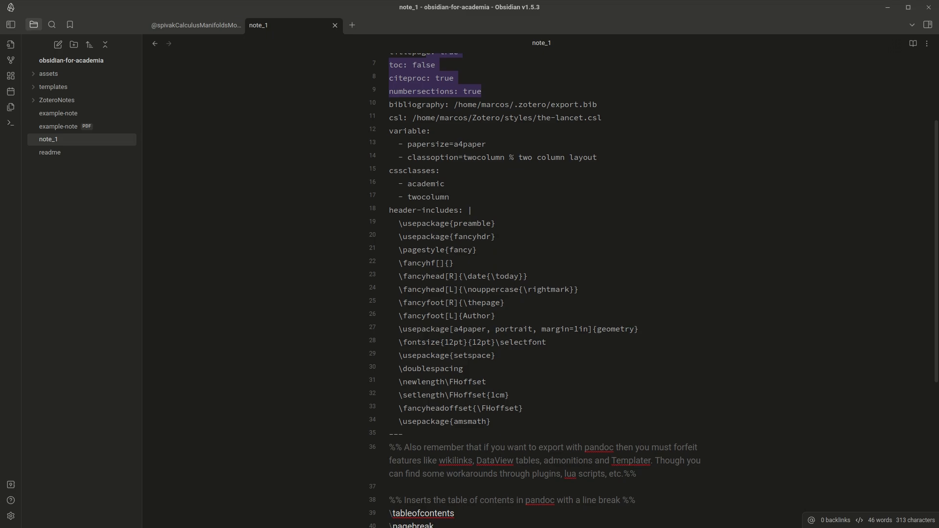
Try reducing note_1's front matter to only the academic cssclass, and undo both deletions
drag(490, 421, 390, 210)
scroll(390, 211, up, 3)
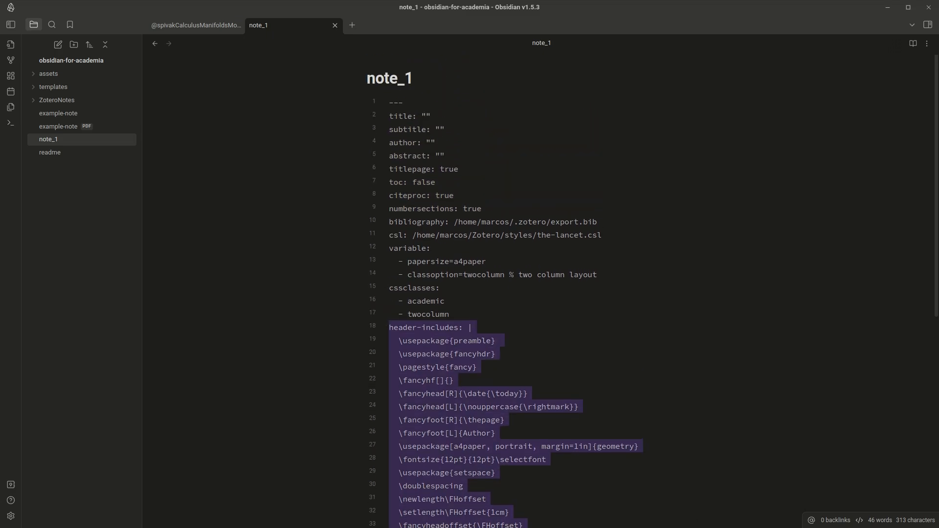
drag(597, 275, 389, 116)
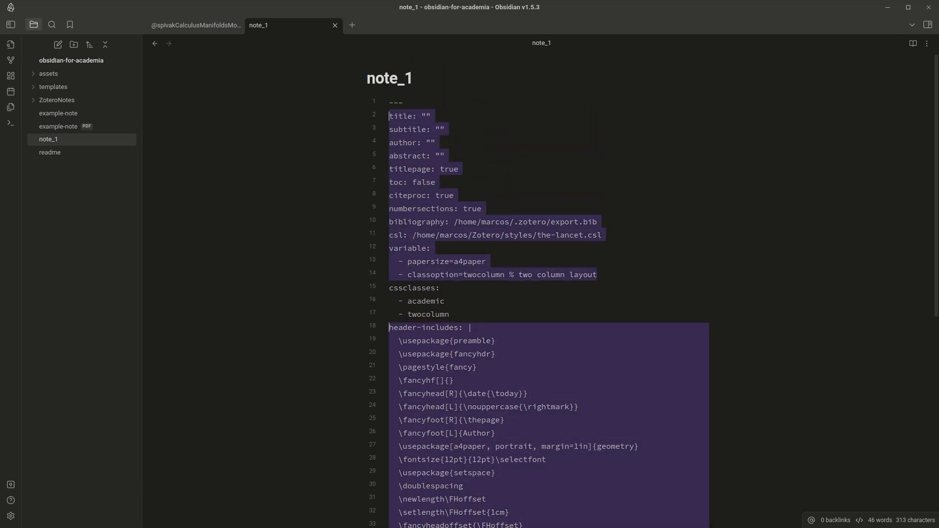
key(BackSpace)
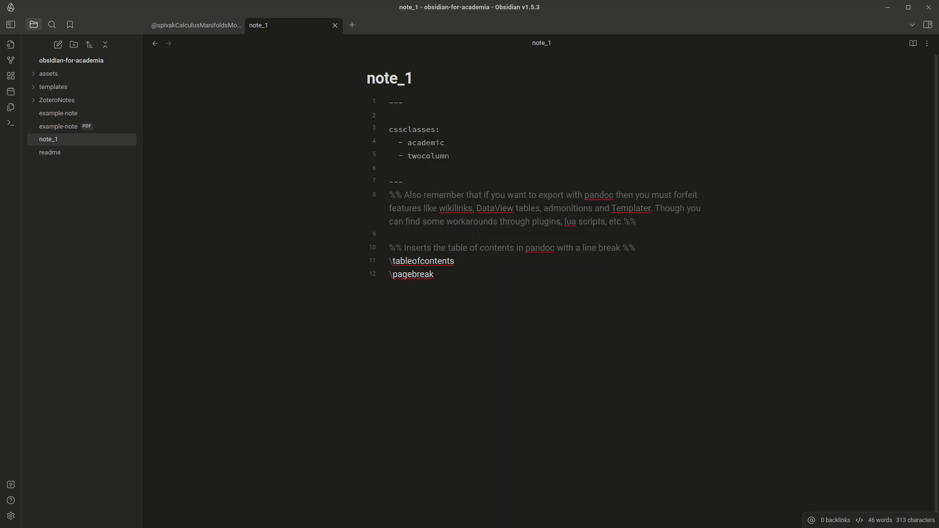
drag(449, 156, 390, 156)
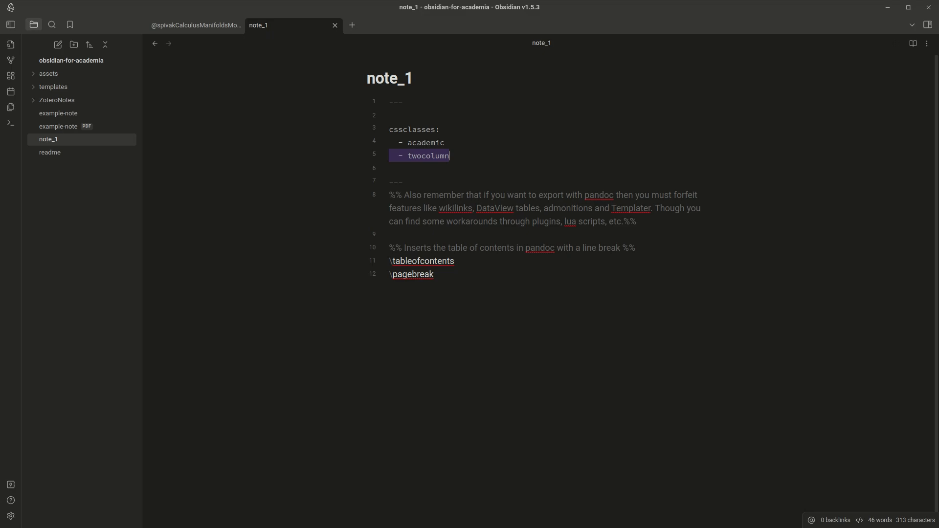
key(BackSpace)
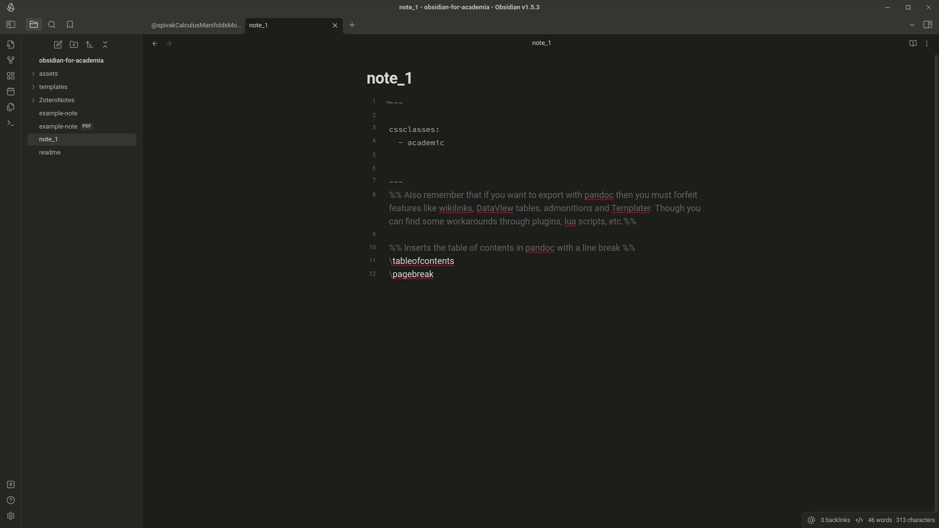
key(ctrl+z)
key(ctrl+z)
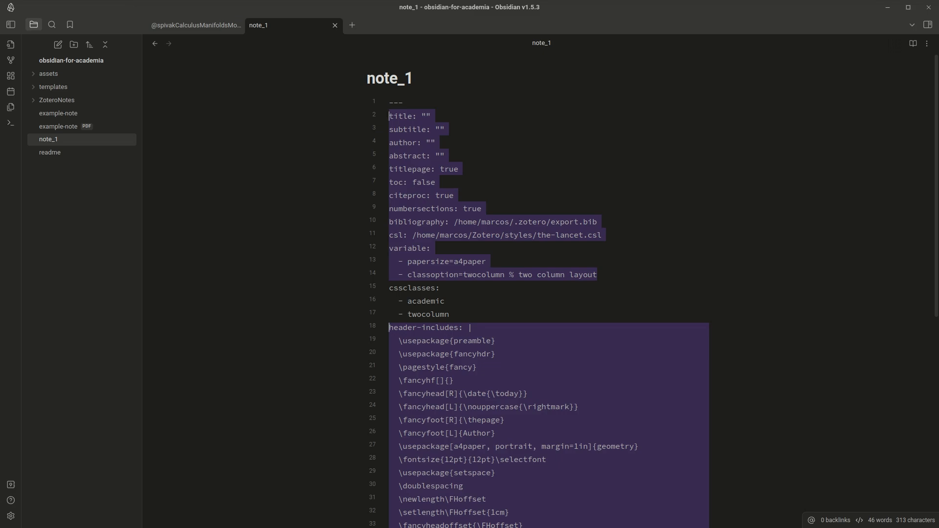
Highlight the cssclasses entries academic and twocolumn and review the rest of the template
click(445, 301)
drag(450, 314, 389, 288)
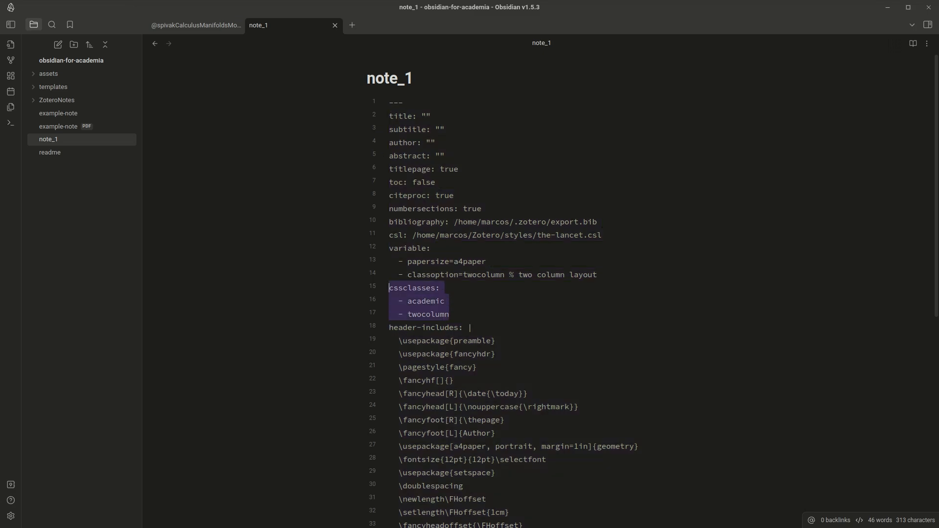
click(449, 314)
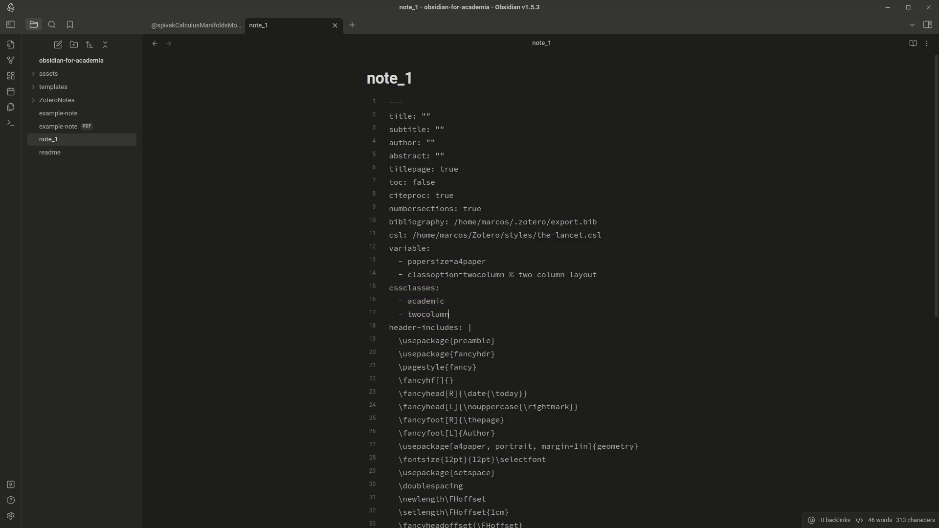
scroll(538, 293, down, 3)
scroll(538, 294, down, 1)
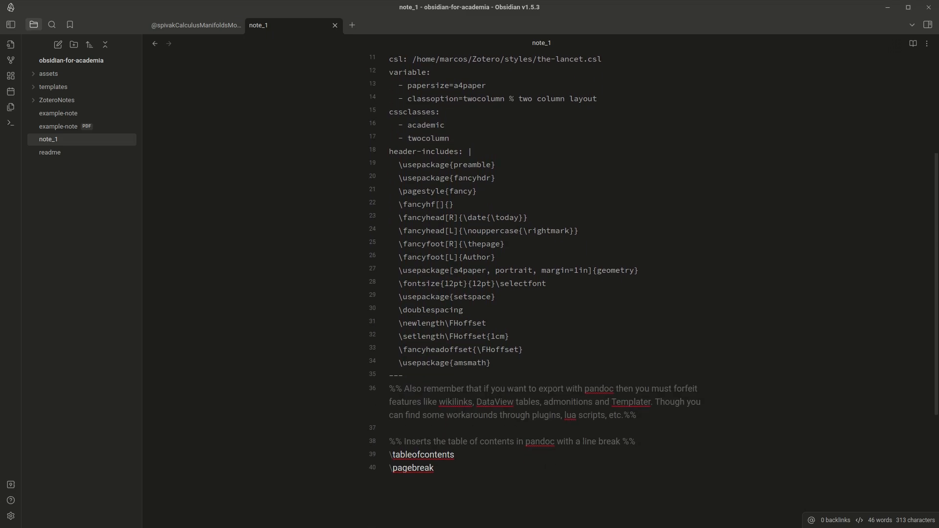
scroll(538, 294, up, 3)
scroll(538, 294, down, 2)
Try deleting the header-includes block from note_1's front matter, and undo the deletion
mouse_move(398, 223)
mouse_down()
mouse_move(494, 329)
mouse_move(491, 422)
mouse_move(389, 210)
mouse_up()
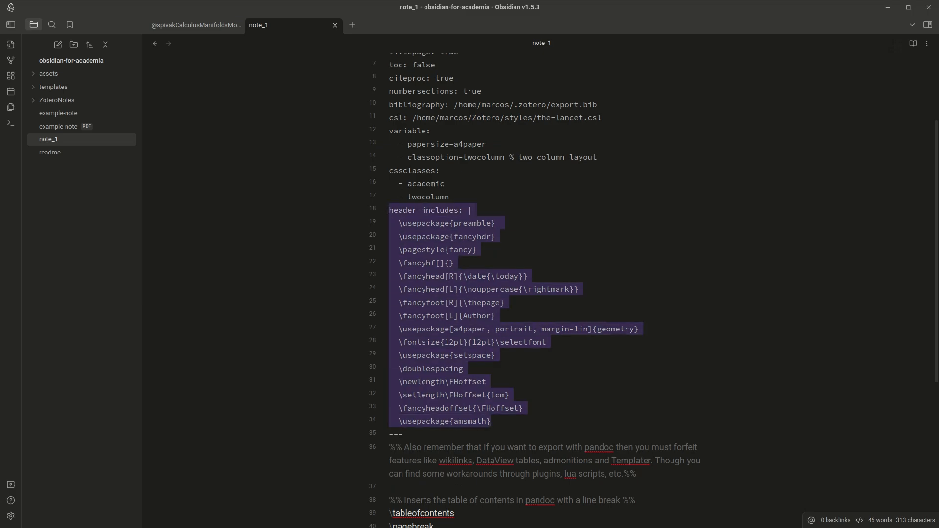
drag(490, 422, 389, 269)
scroll(411, 289, up, 1)
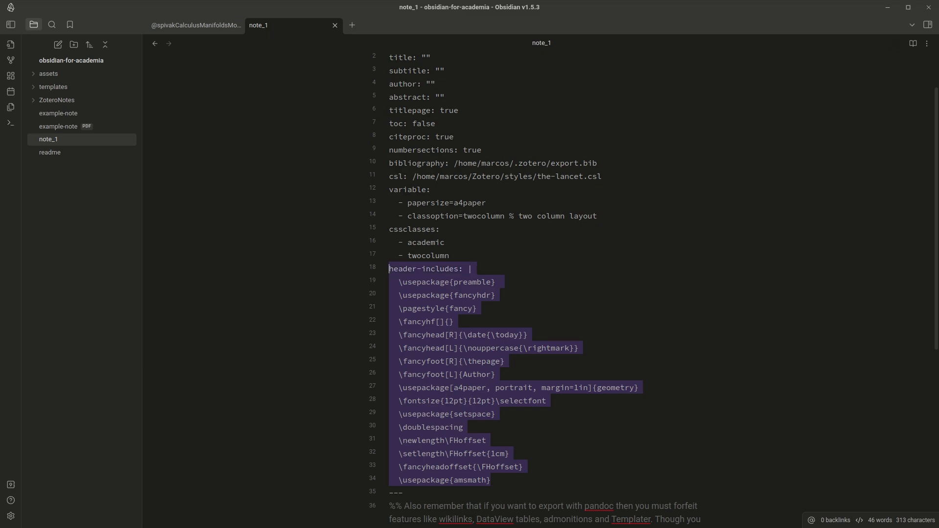
scroll(516, 288, up, 1)
key(BackSpace)
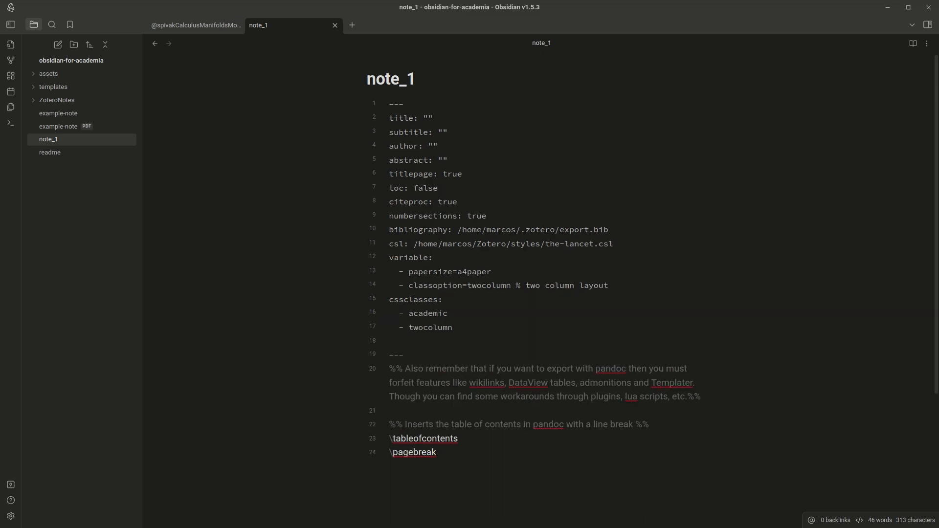
key(ctrl+z)
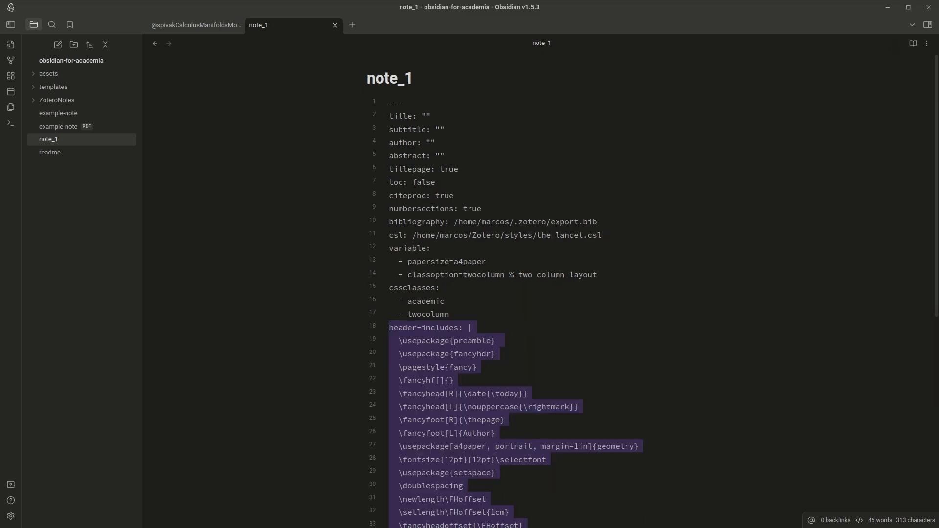
Open the Pandoc Plugin settings and append "-H ./header.tex" to the extra Pandoc arguments
click(10, 516)
scroll(528, 293, down, 5)
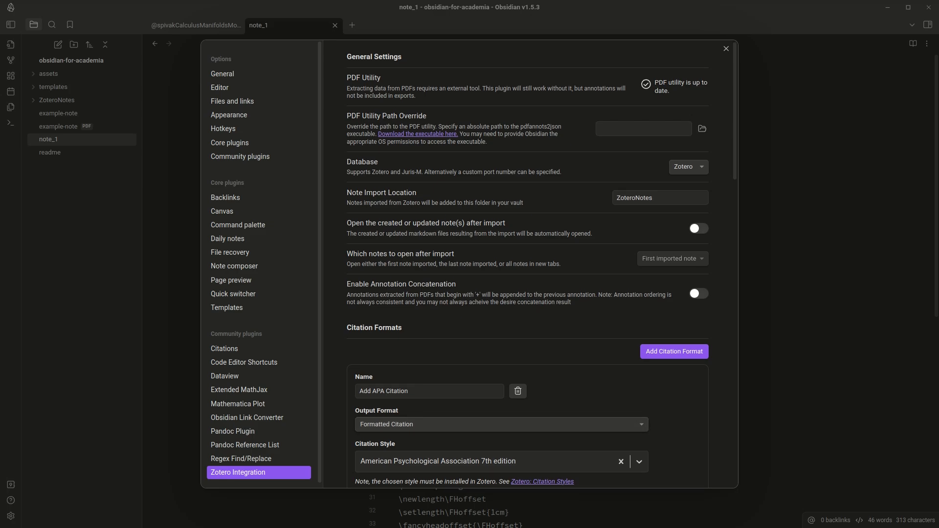
scroll(259, 403, down, 1)
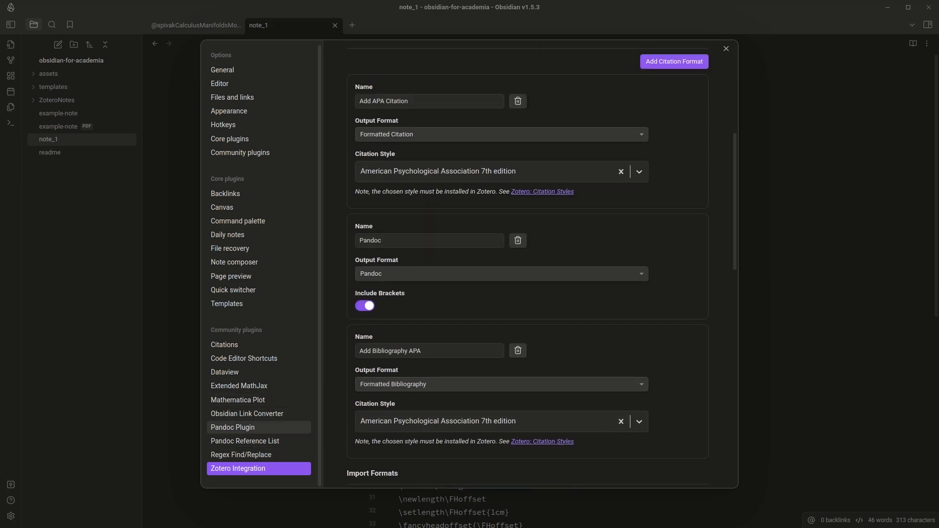
click(232, 427)
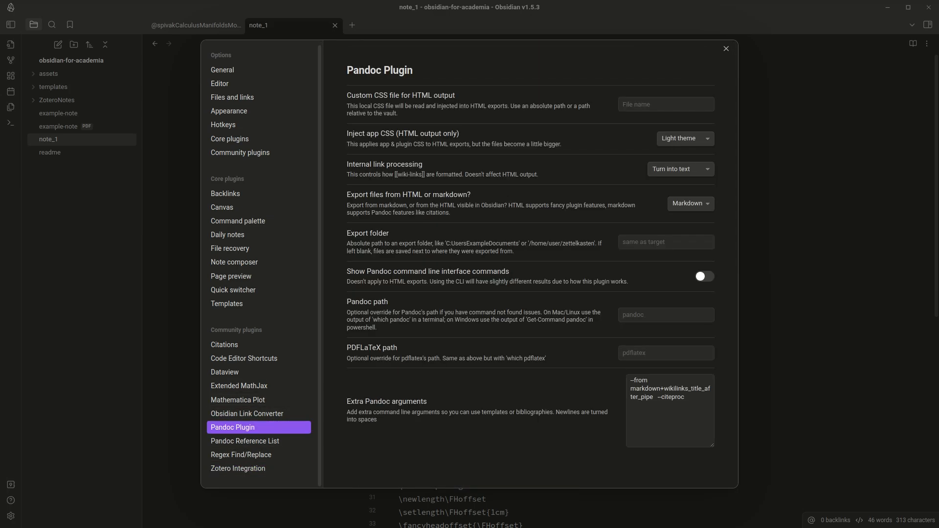
click(684, 398)
text(-H)
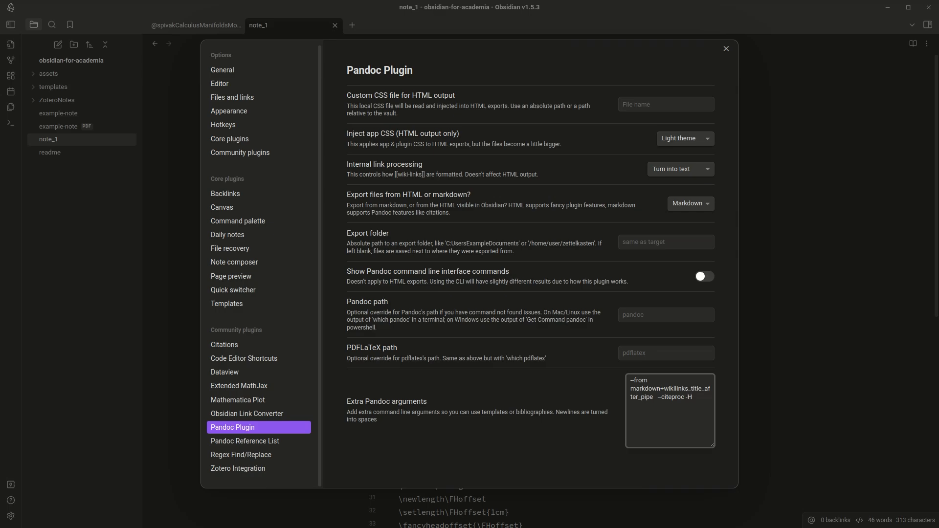
text( ./header.tex)
Remove the "-H ./header.tex" text from the extra Pandoc arguments and close the settings
key(ctrl+shift+Left)
key(ctrl+shift+Left)
key(ctrl+shift+Left)
key(ctrl+shift+Left)
key(BackSpace)
click(726, 49)
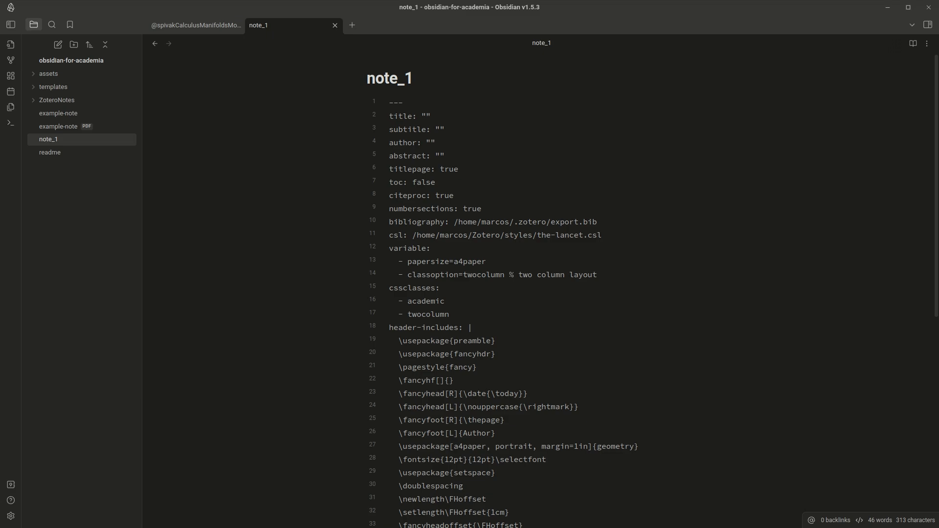
Select the whole header-includes block in note_1, from its heading line through \usepackage{amsmath}
scroll(502, 293, down, 5)
scroll(502, 294, up, 5)
scroll(502, 294, down, 4)
key(shift+Up)
key(shift+Up)
key(shift+Up)
key(shift+Up)
key(shift+Up)
key(shift+Up)
key(shift+Up)
key(shift+Up)
key(shift+Up)
key(shift+Up)
key(shift+Up)
key(shift+Up)
key(shift+Up)
key(shift+Up)
key(shift+Up)
key(shift+Up)
key(shift+Home)
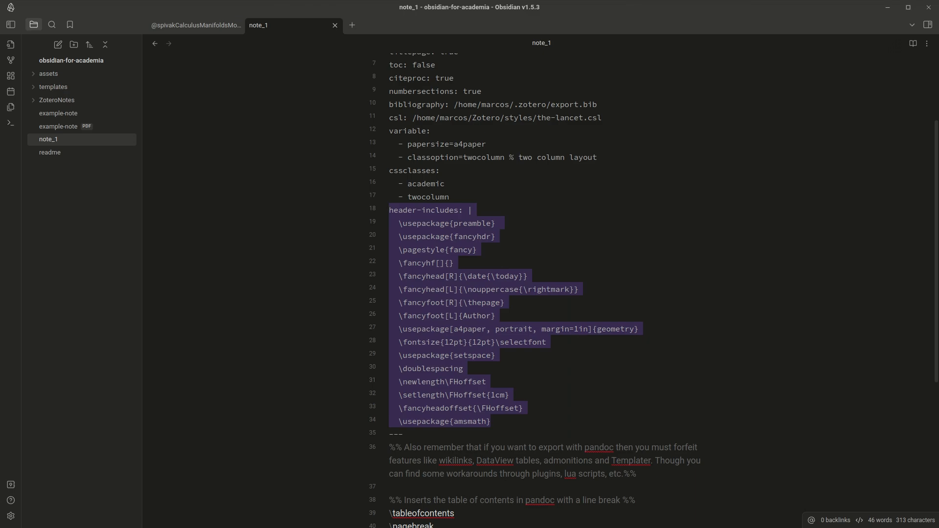
Highlight the \thepage footer value and the \fancyhead date command with its \today value in note_1's header-includes block
double_click(484, 302)
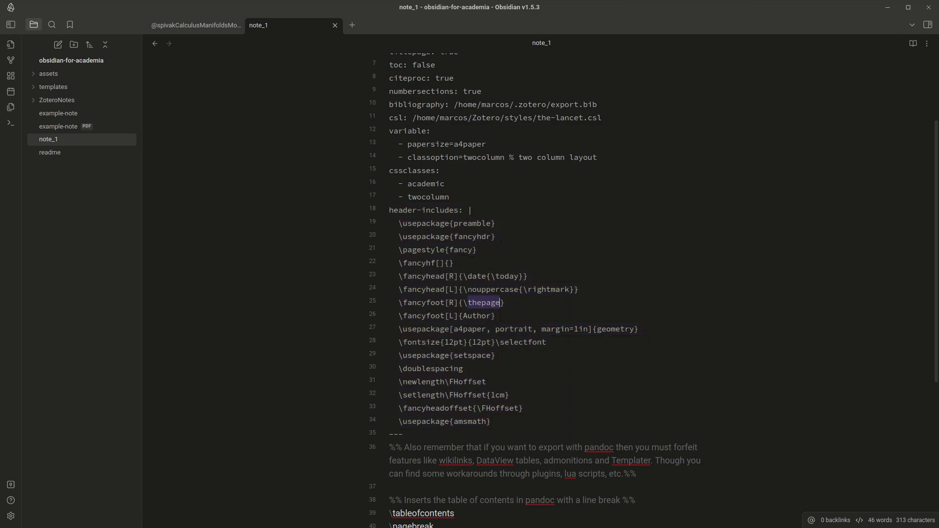
double_click(423, 276)
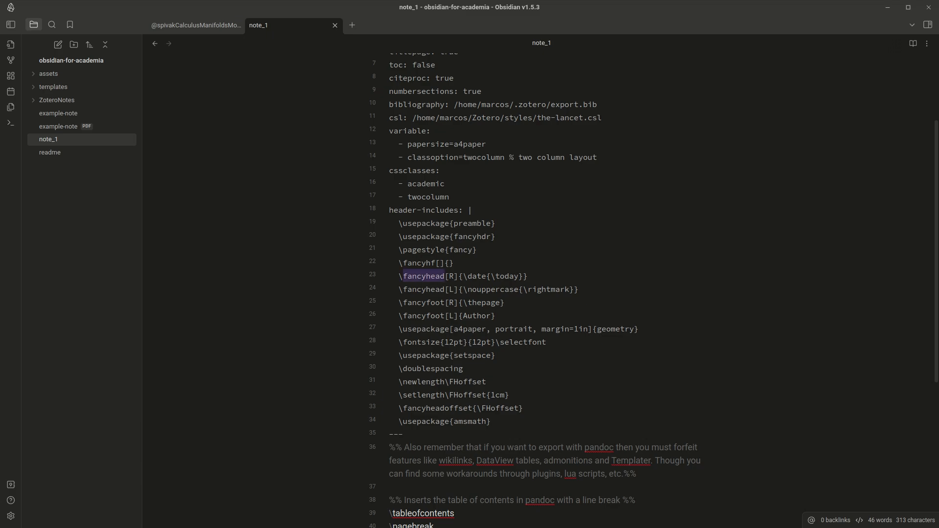
double_click(477, 276)
double_click(507, 276)
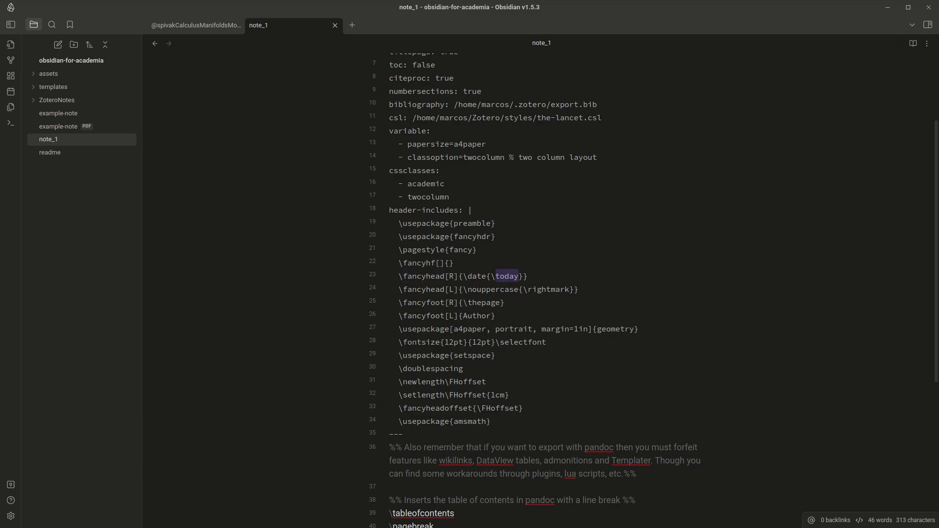
scroll(538, 294, up, 3)
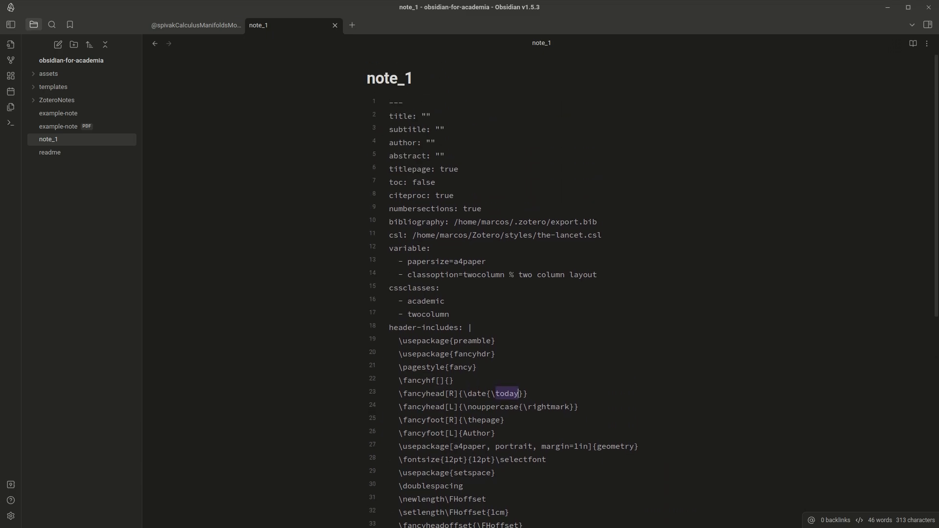
Try deleting the \usepackage{preamble} line from note_1's header-includes block, and undo the deletion
scroll(506, 313, down, 1)
mouse_move(394, 283)
mouse_down()
mouse_move(495, 295)
mouse_move(500, 283)
mouse_move(399, 283)
mouse_up()
click(500, 283)
double_click(472, 282)
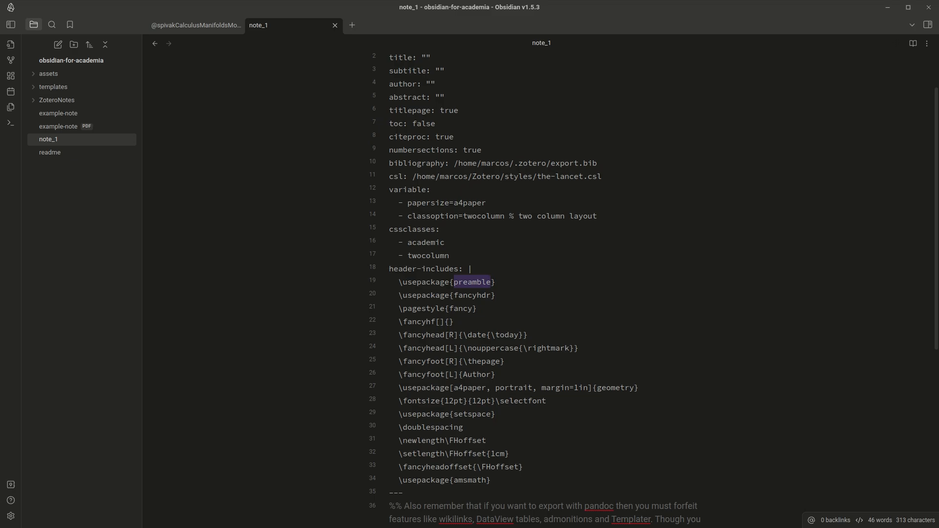
click(500, 283)
double_click(435, 282)
double_click(458, 282)
drag(496, 282, 389, 282)
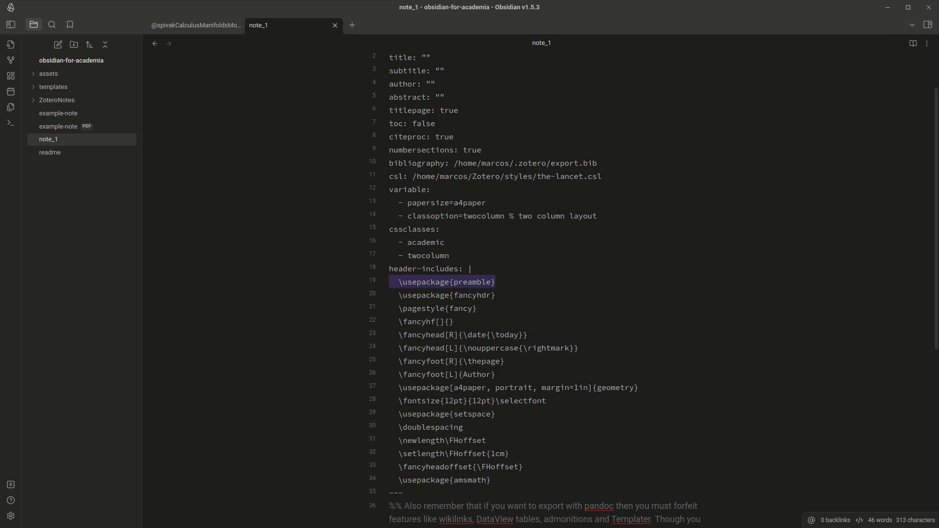
key(BackSpace)
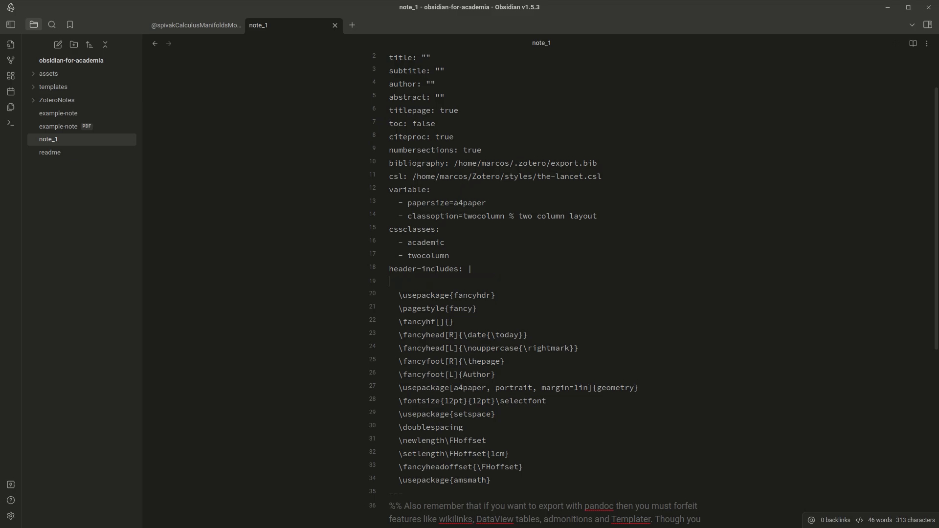
key(ctrl+z)
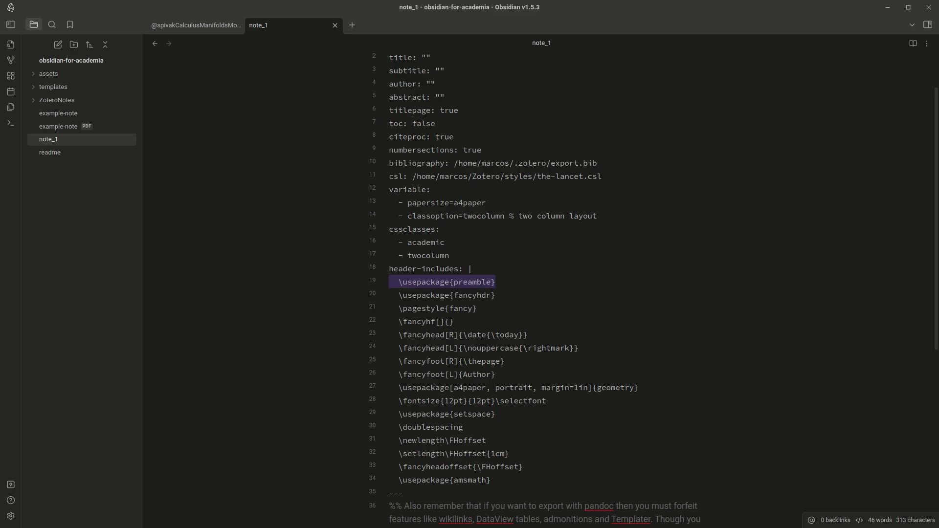
key(Right)
Highlight the variable settings and the bibliography and csl path lines in note_1's front matter
scroll(502, 294, up, 2)
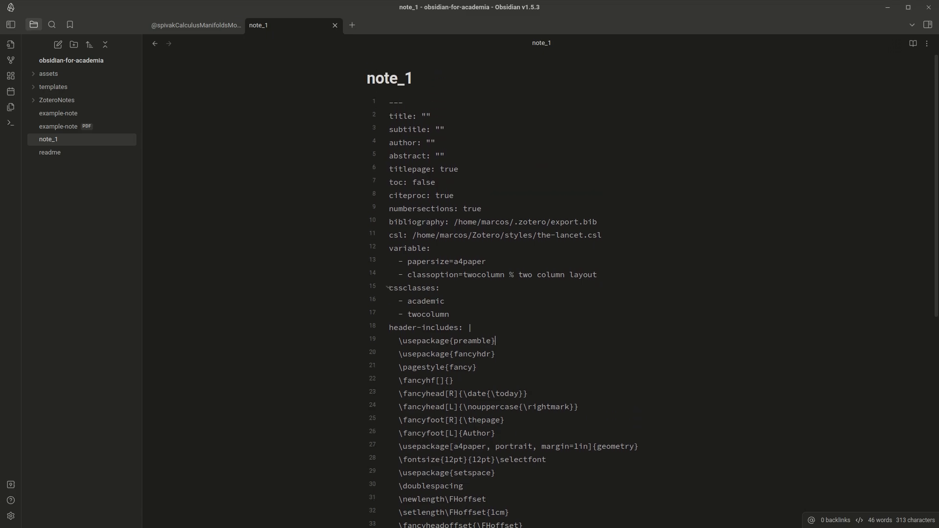
drag(523, 275, 390, 249)
drag(597, 275, 390, 235)
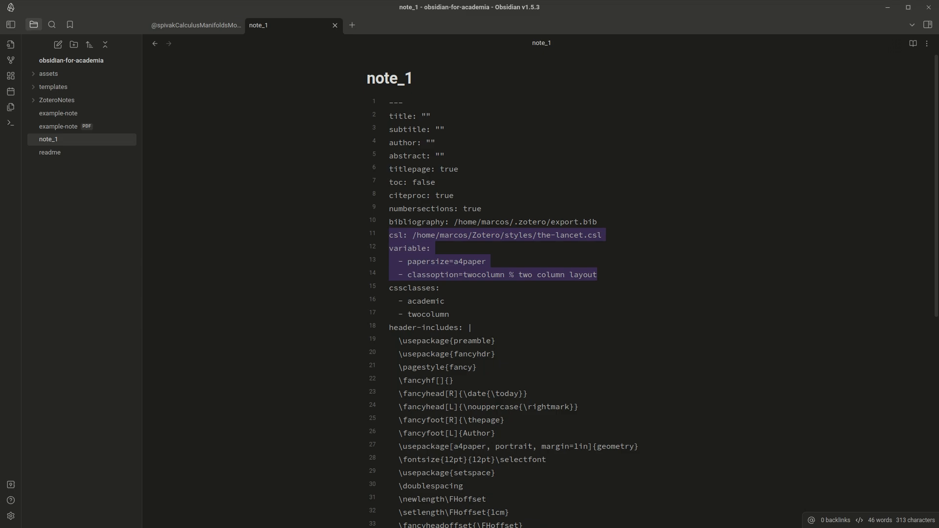
drag(602, 235, 390, 235)
double_click(417, 222)
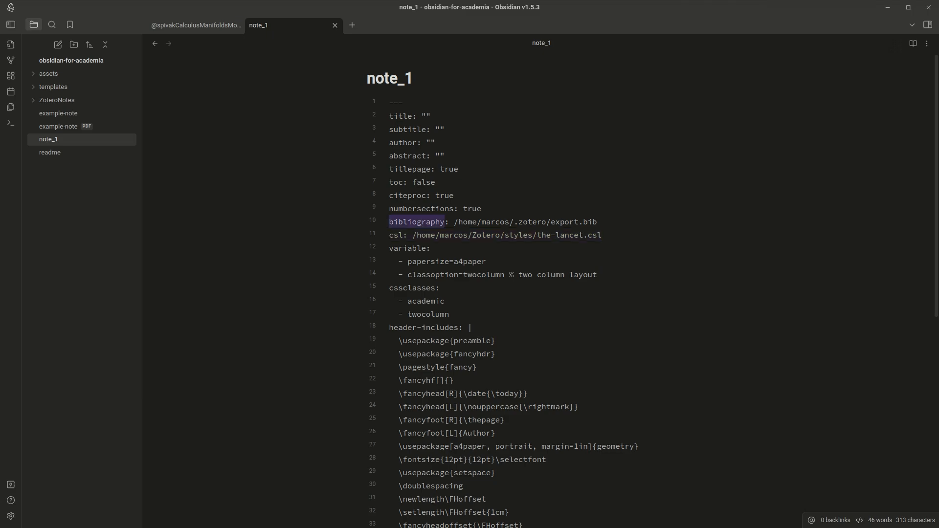
drag(601, 235, 390, 222)
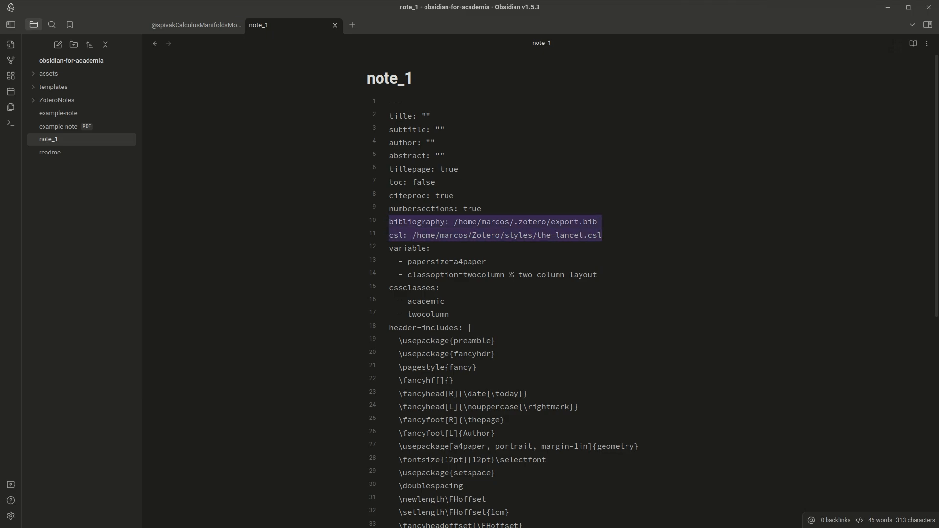
Open example-note and copy its entire content
scroll(535, 240, down, 6)
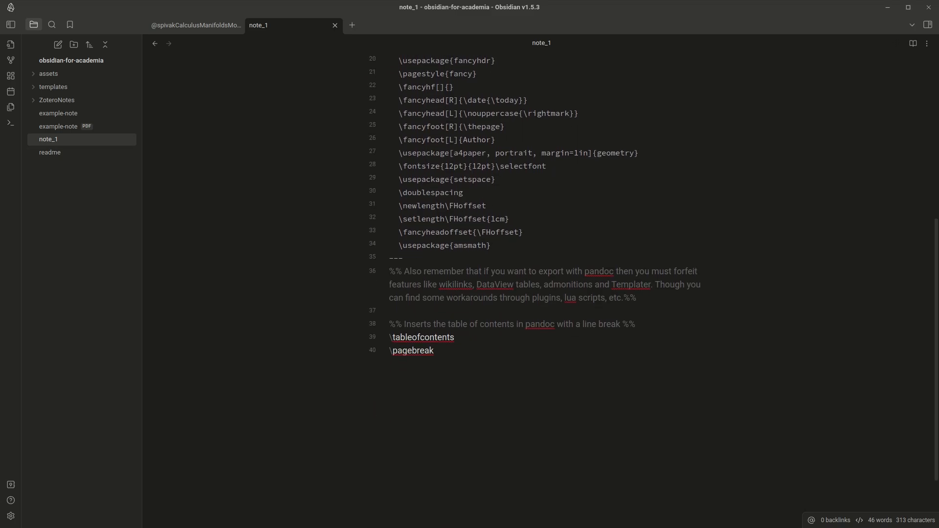
click(58, 113)
scroll(535, 239, down, 5)
click(510, 329)
key(ctrl+a)
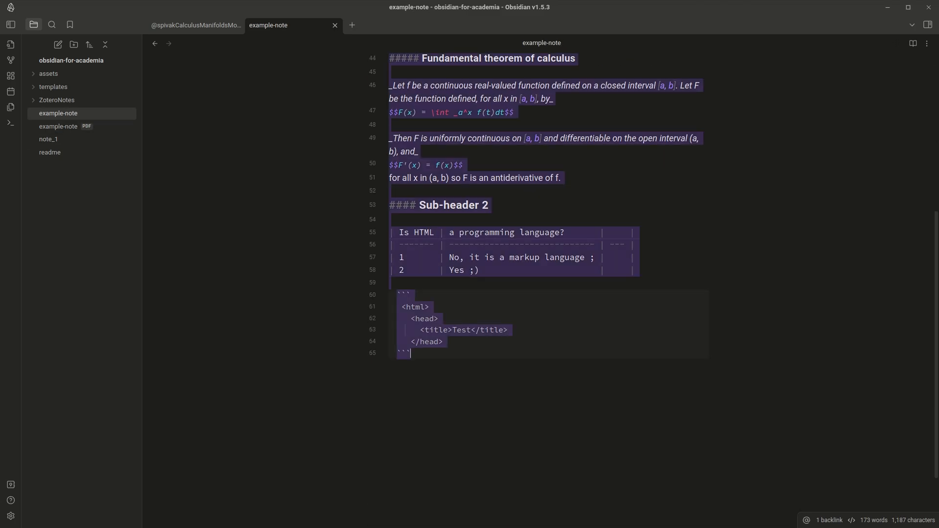
key(ctrl+e)
key(ctrl+a)
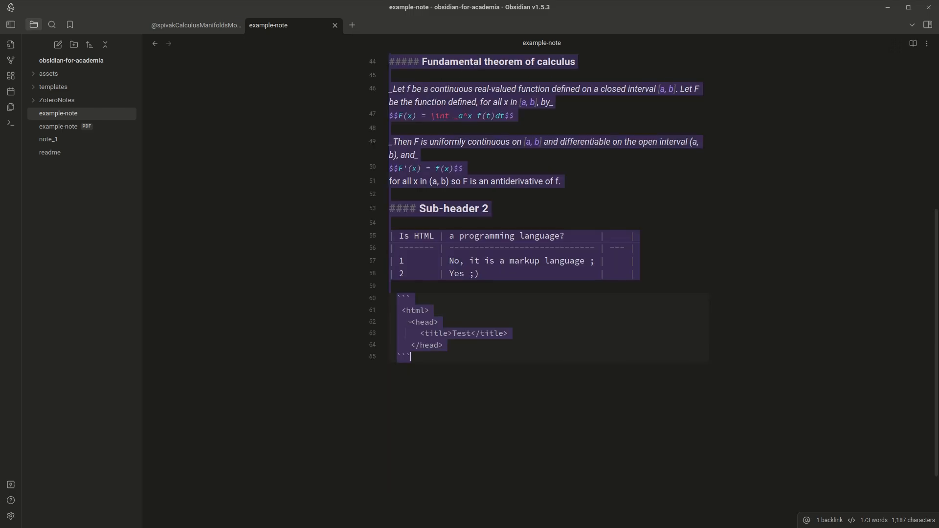
Paste the copied example content into note_1 on a new line after \pagebreak
click(59, 139)
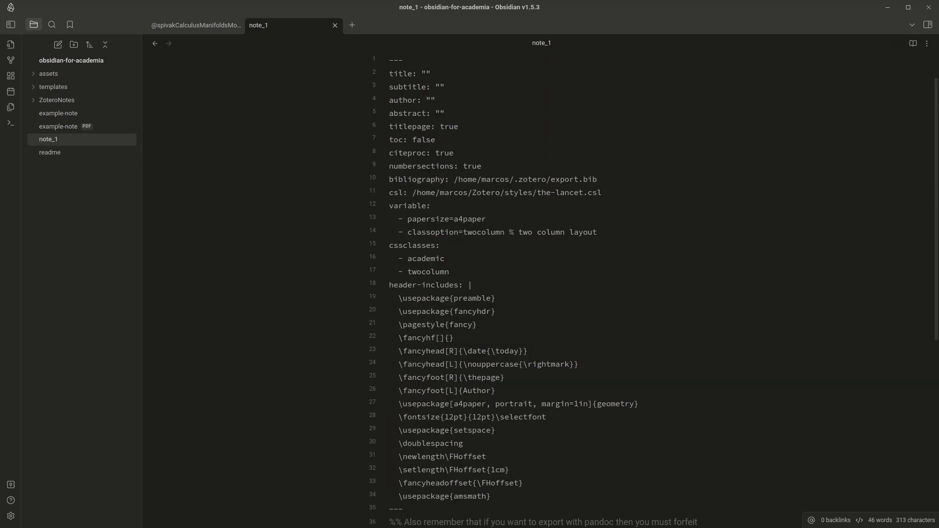
scroll(541, 288, down, 7)
drag(434, 269, 389, 203)
click(434, 268)
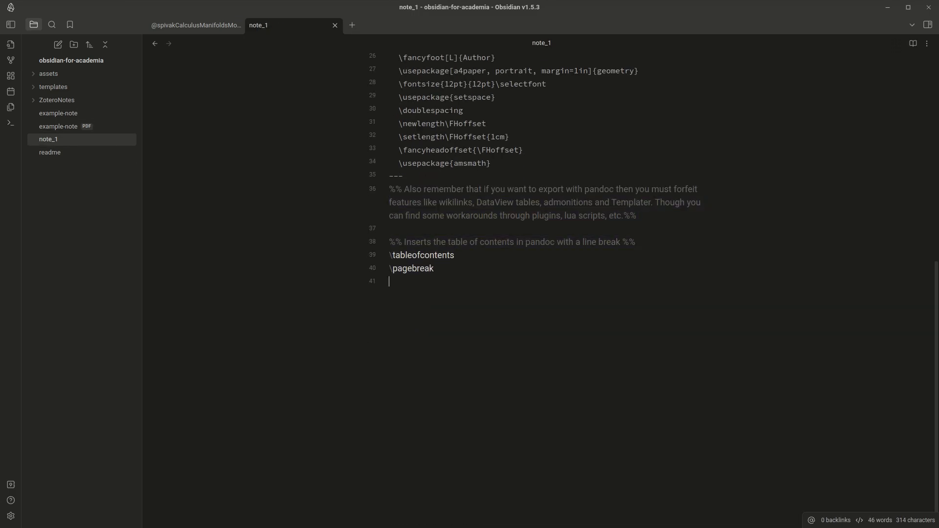
key(ctrl+v)
Insert a blank line between the pasted front matter's closing line and the pasted \tableofcontents line
scroll(541, 289, up, 1)
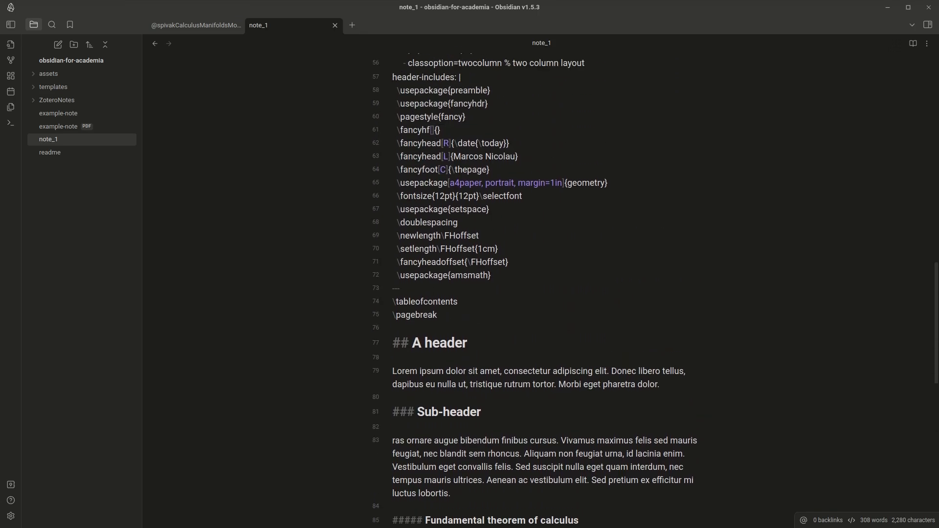
drag(438, 315, 392, 302)
scroll(542, 289, up, 4)
scroll(541, 288, down, 5)
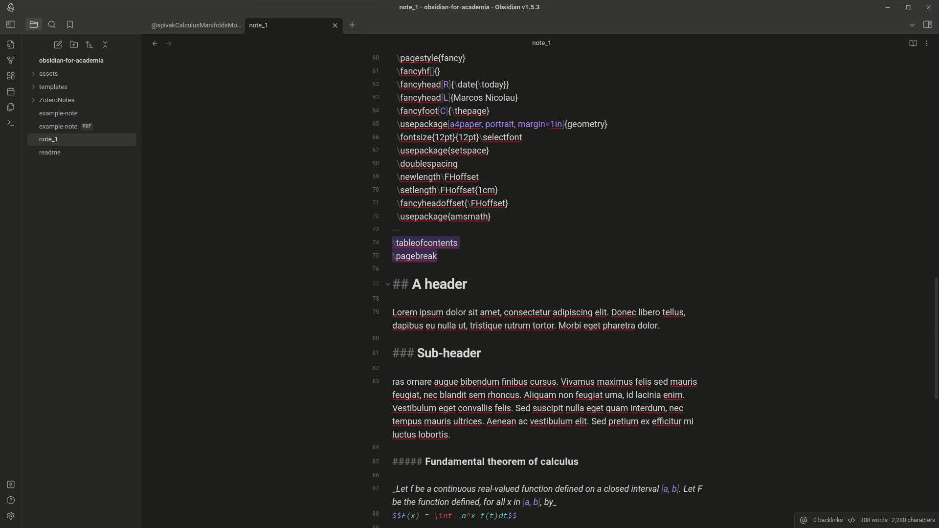
click(394, 268)
drag(438, 257, 393, 243)
click(400, 230)
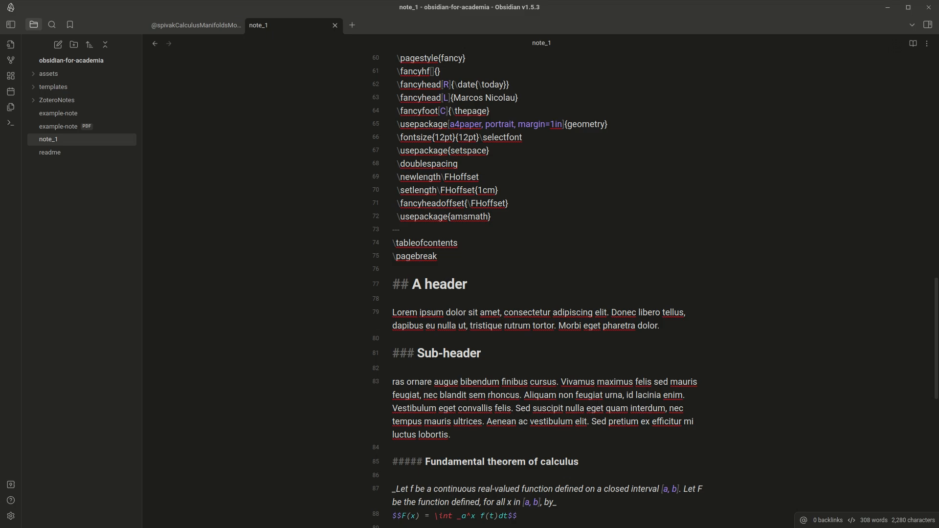
key(Return)
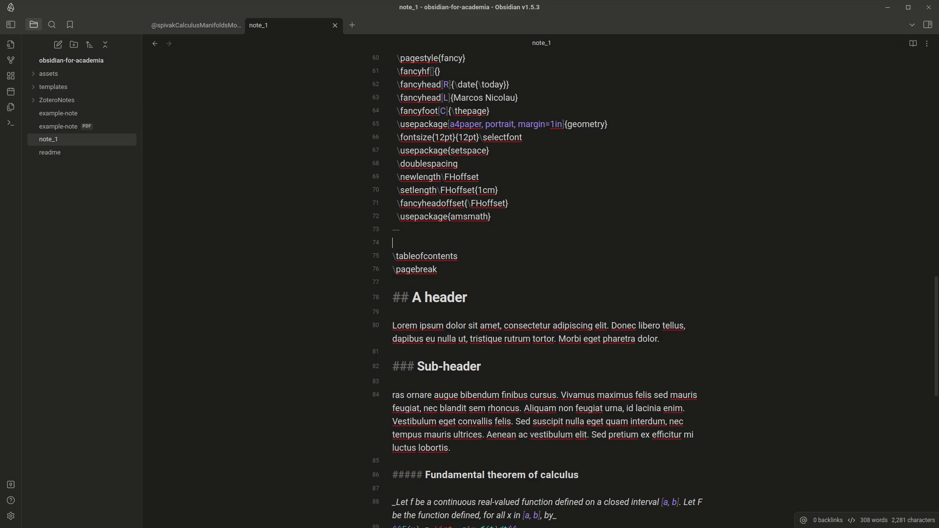
Delete the duplicate front matter block that came in with the pasted example content
scroll(541, 289, up, 4)
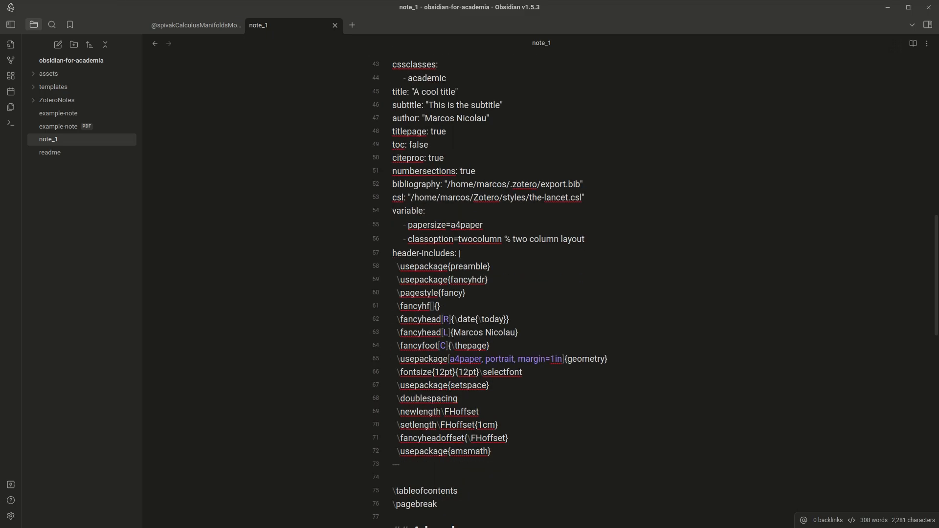
scroll(542, 289, down, 1)
drag(399, 405, 392, 213)
scroll(392, 227, up, 4)
key(BackSpace)
Remove the duplicate \tableofcontents and \pagebreak lines and the extra blank lines above "A header"
drag(434, 240, 390, 227)
key(BackSpace)
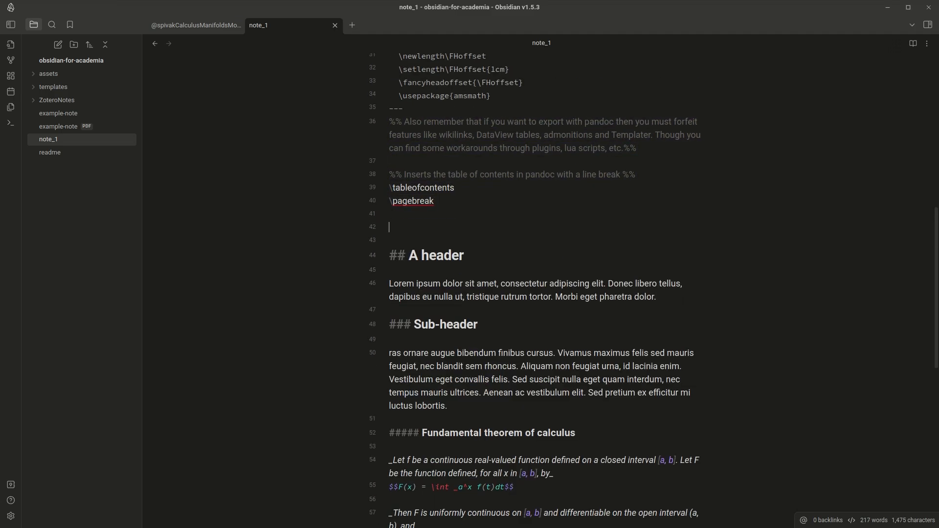
key(BackSpace)
key(BackSpace)
Try deleting the \tableofcontents and \pagebreak lines from note_1, and undo the deletion
scroll(535, 291, up, 3)
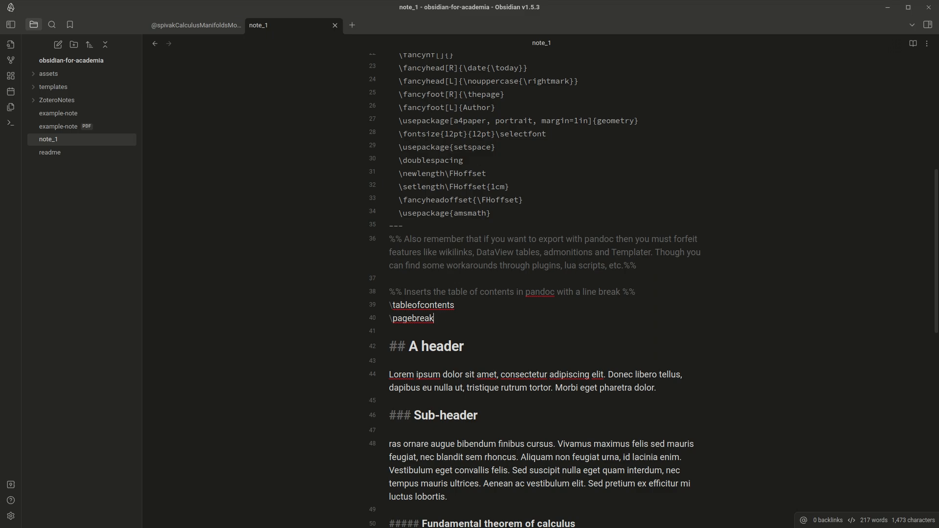
triple_click(497, 292)
drag(436, 318, 389, 305)
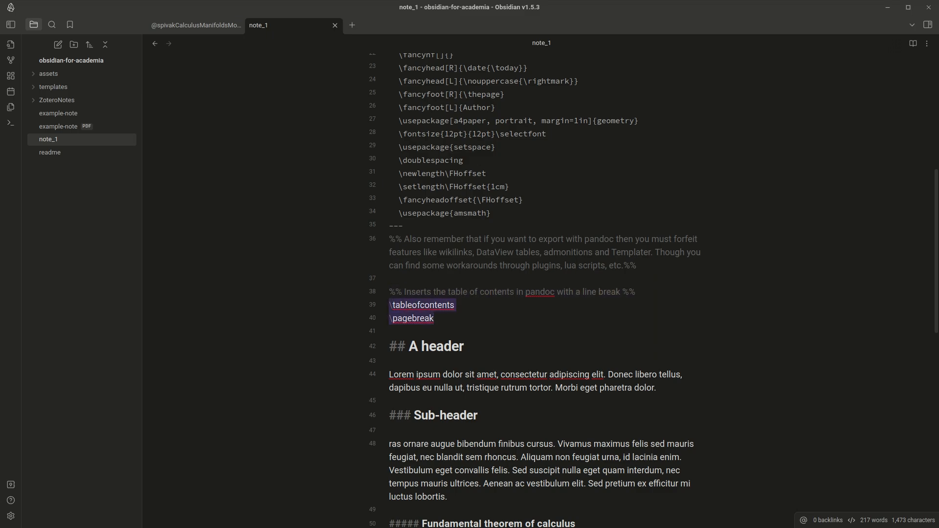
key(BackSpace)
key(ctrl+z)
click(390, 305)
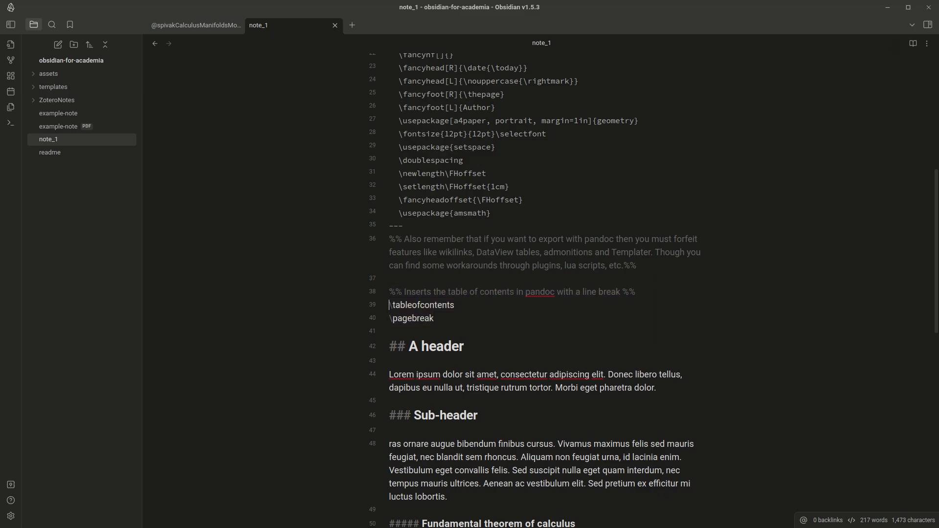
Fold note_1's front matter and place the cursor at the end of the paragraph under "Sub-header"
scroll(534, 291, up, 7)
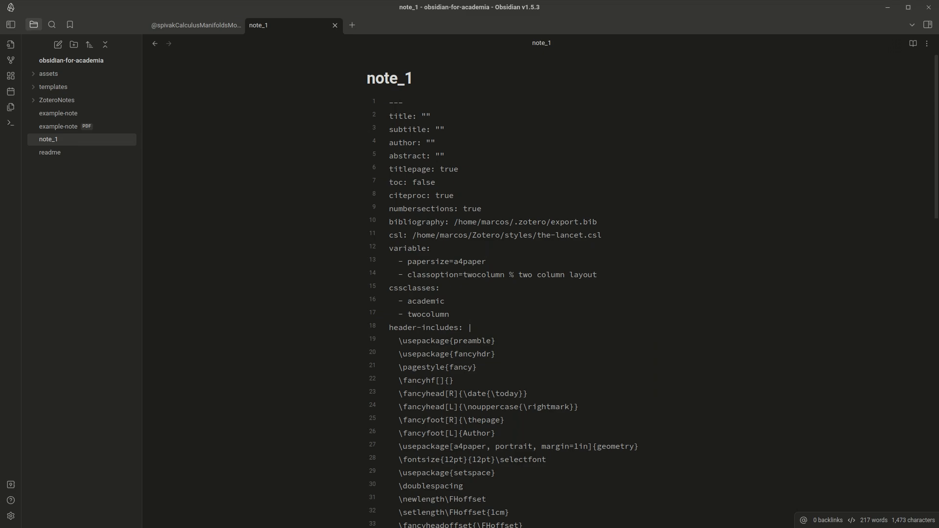
click(388, 102)
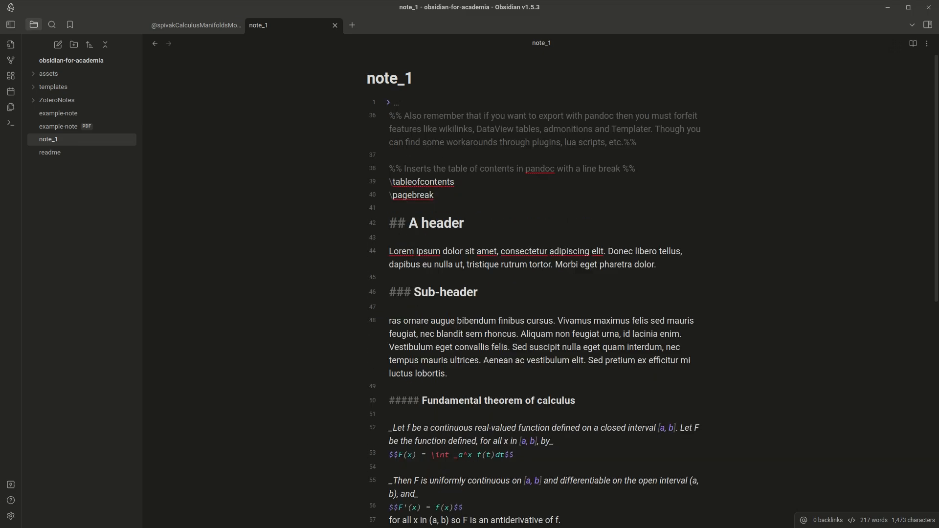
scroll(537, 293, down, 2)
drag(656, 205, 389, 193)
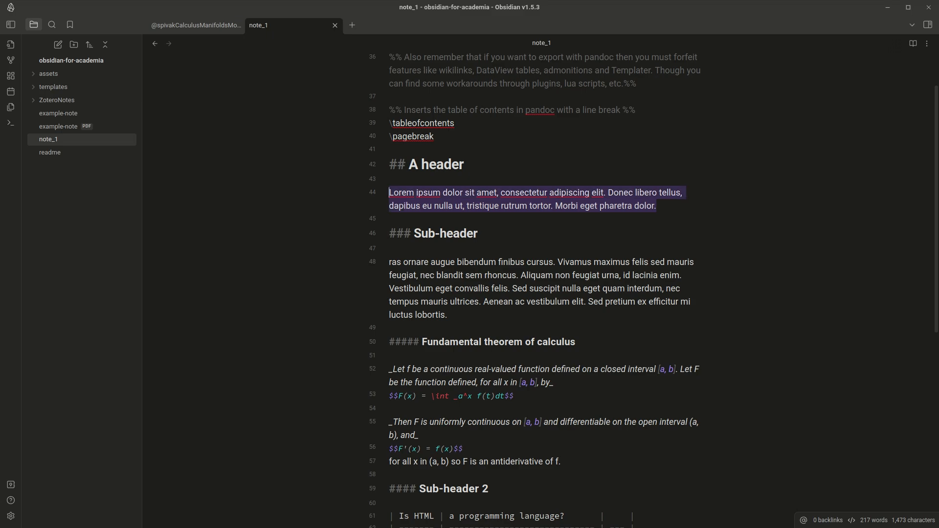
click(447, 315)
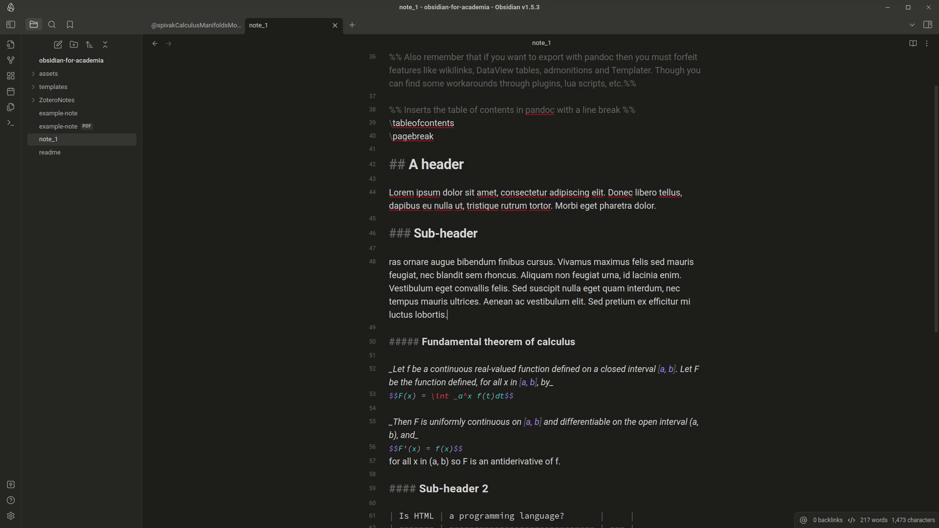
scroll(538, 293, down, 4)
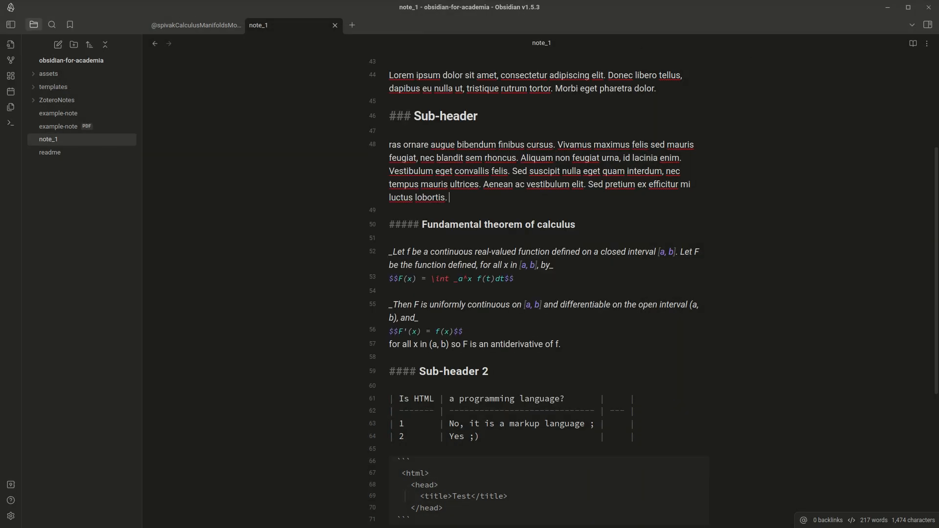
Open the Zotero Integration settings, review the citation formats, and highlight the name of the Add APA Citation format
click(11, 516)
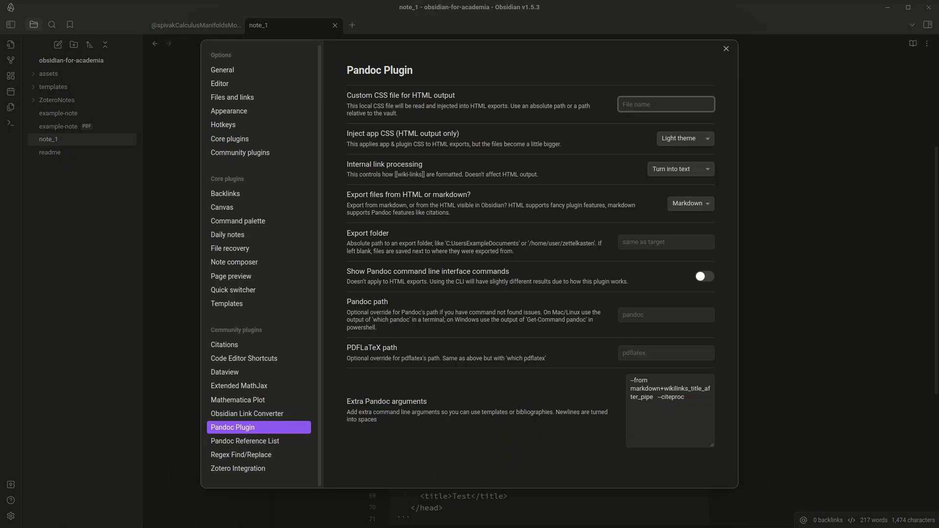
click(244, 468)
scroll(528, 264, down, 6)
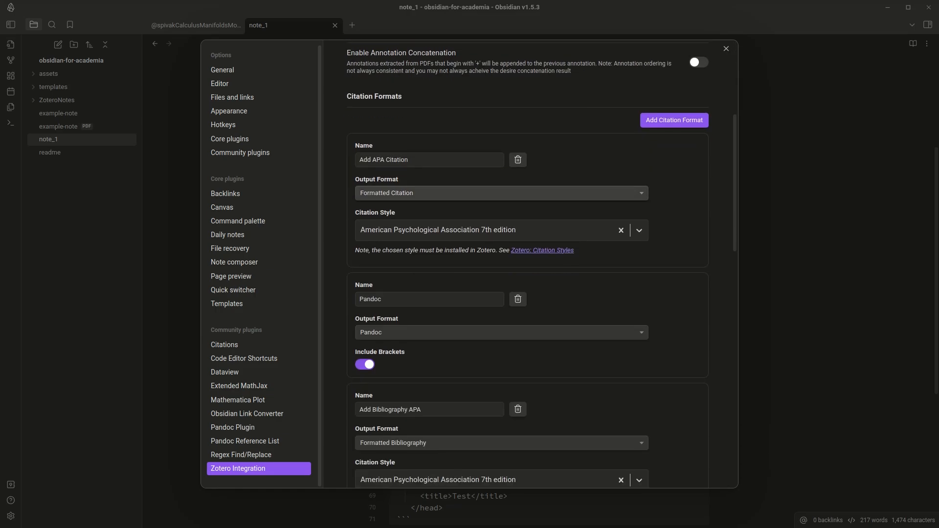
scroll(528, 264, up, 1)
scroll(527, 264, down, 2)
scroll(527, 264, up, 4)
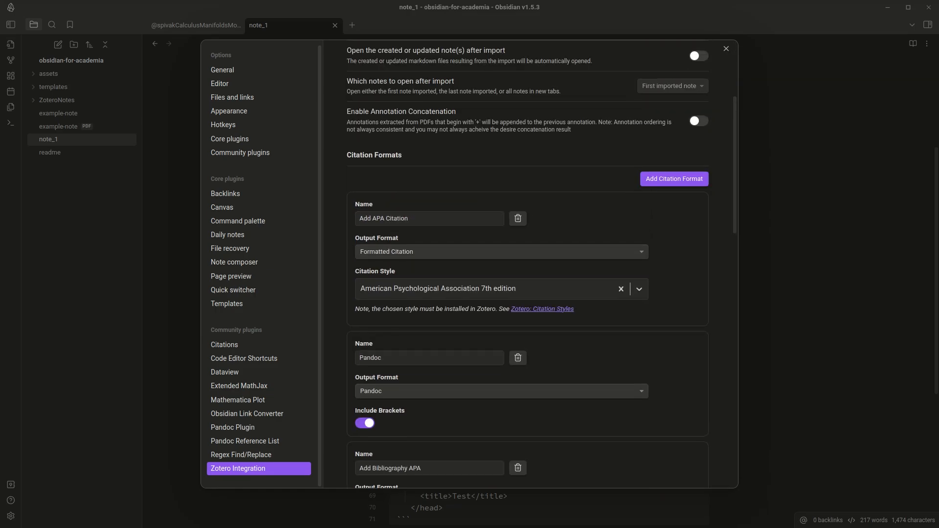
drag(420, 219, 306, 220)
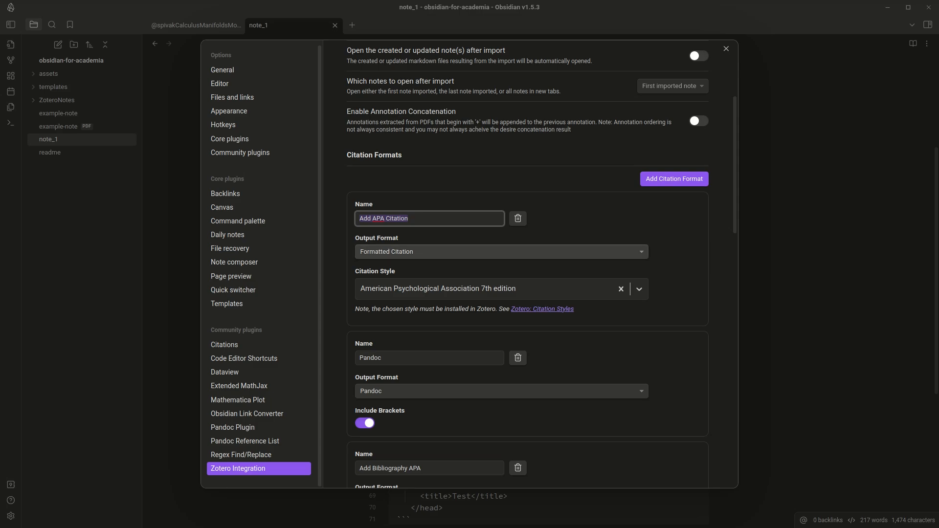
Check the output format choices of the Add APA Citation format and close the settings
click(502, 252)
click(502, 252)
scroll(528, 264, up, 5)
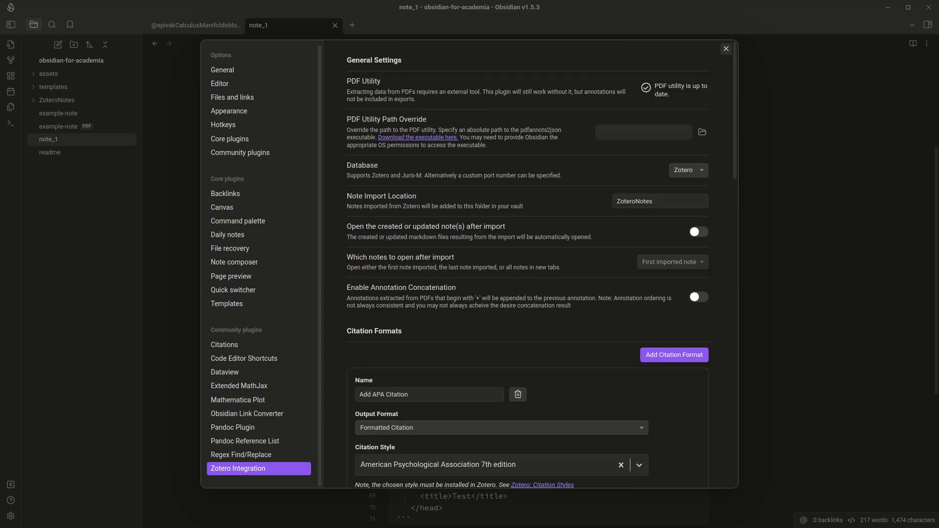
key(Escape)
Insert an APA citation from Zotero for Spivak's "Calculus On manifolds" at the end of the paragraph under "Sub-header"
key(ctrl+p)
text(zotero add)
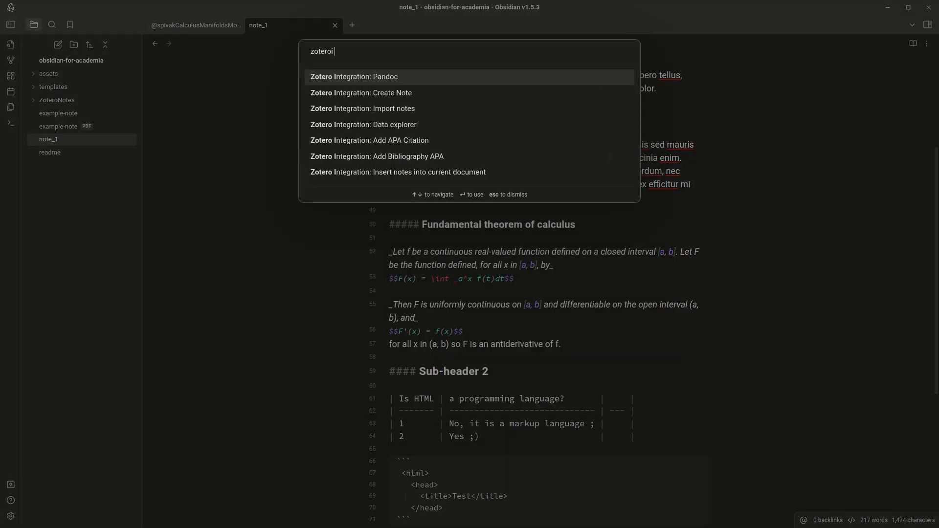
key(Return)
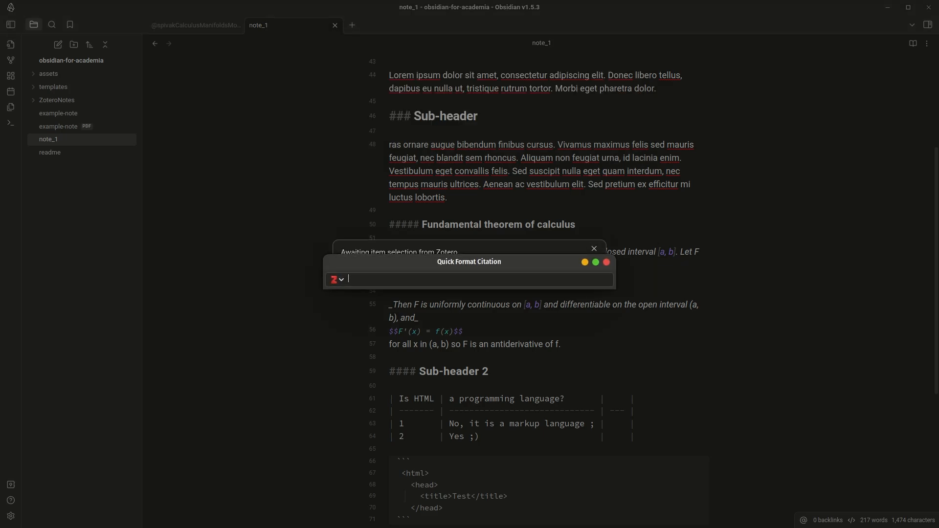
text(spivak)
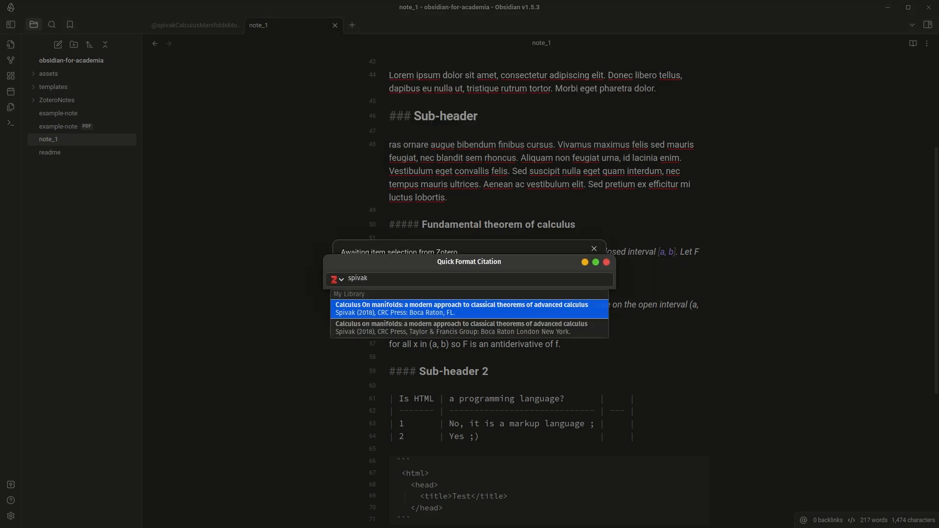
key(Return)
key(Return)
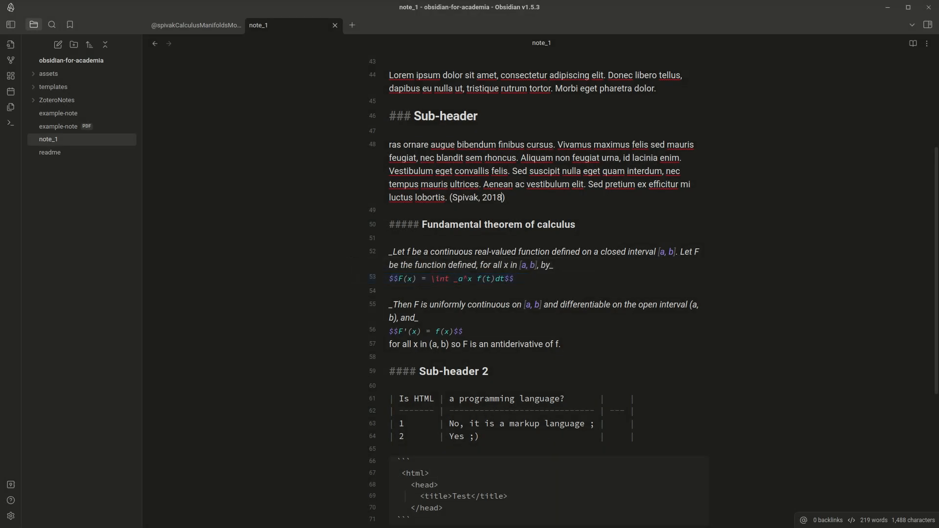
Wrap the (Spivak, 2018) citation, together with its leading space, in square brackets
key(shift+Left)
key(shift+Left)
key(shift+Left)
key(shift+Left)
key(shift+Left)
key(shift+Left)
key(shift+Left)
key(shift+Left)
key(shift+Left)
key(shift+Left)
key(shift+Left)
key(shift+Left)
key(shift+Left)
key(shift+Left)
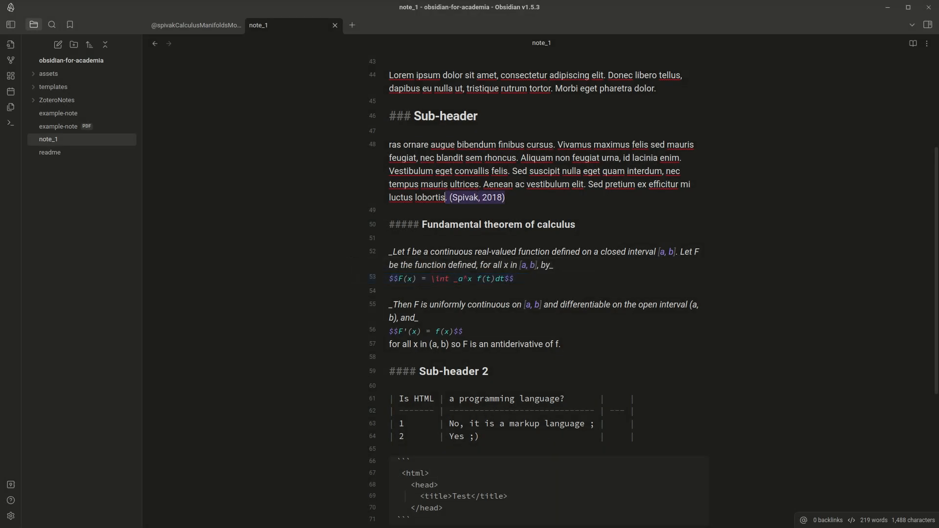
text([)
key(End)
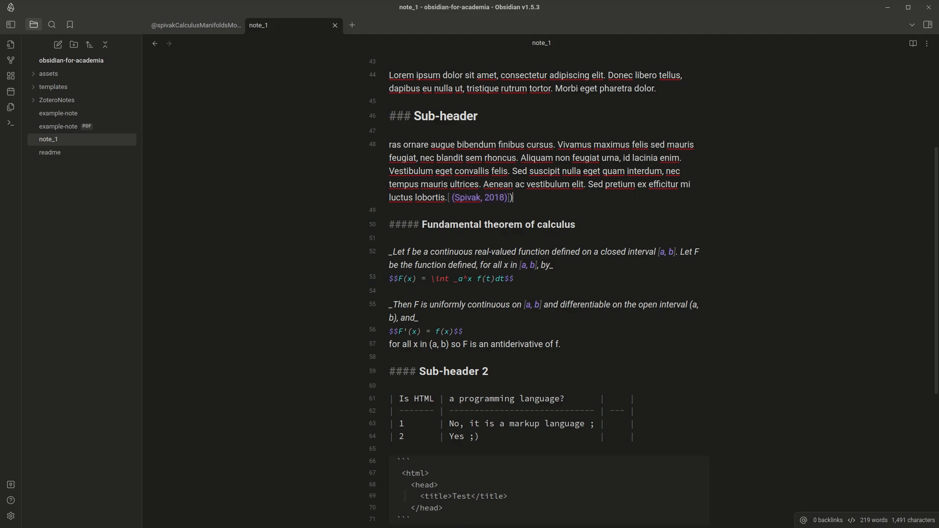
Remove the stray characters after the bracketed citation and wrap it in a second pair of square brackets
text((./)
key(BackSpace)
key(BackSpace)
key(BackSpace)
key(shift+Left)
key(shift+Left)
key(shift+Left)
key(shift+Left)
key(shift+Left)
key(shift+Left)
key(shift+Left)
key(shift+Left)
key(shift+Left)
key(shift+Left)
key(shift+Left)
key(shift+Left)
key(shift+Left)
key(shift+Left)
key(shift+Left)
key(shift+Left)
key(shift+Left)
text([)
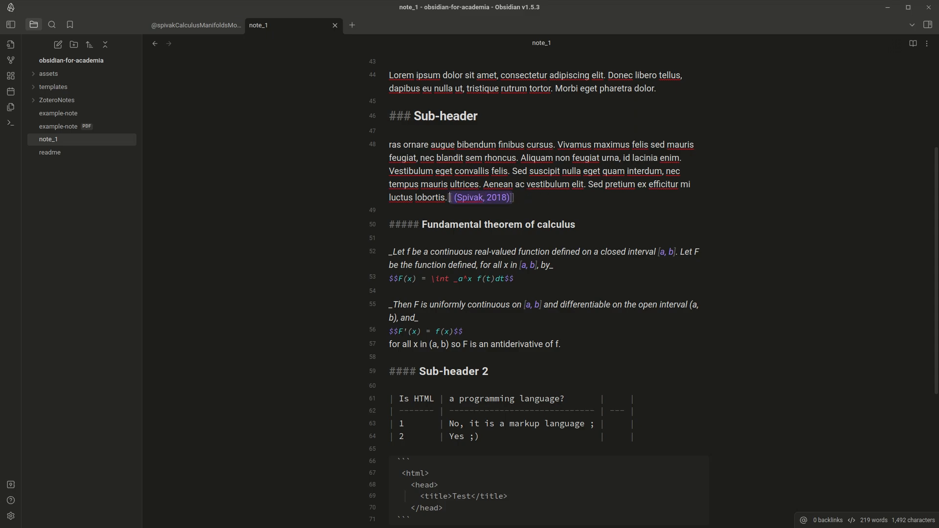
key(Left)
key(Delete)
text(@s)
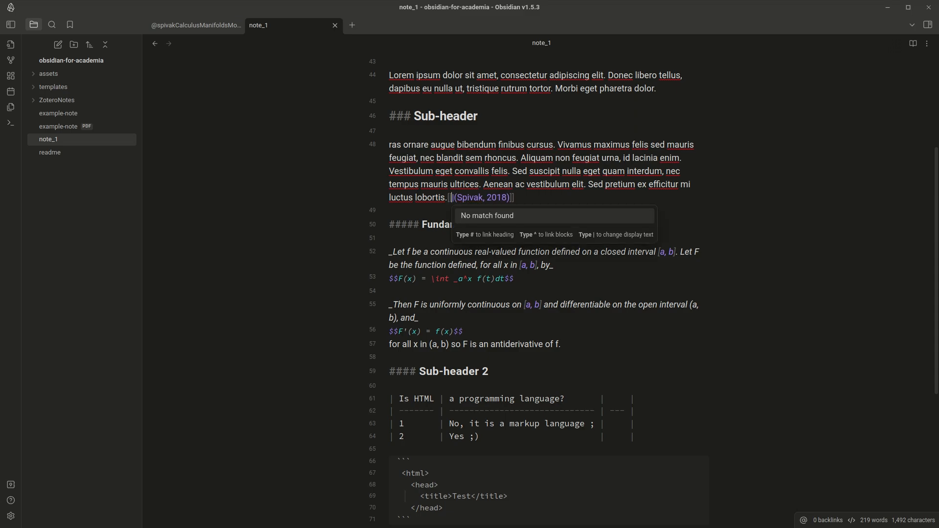
text(piva)
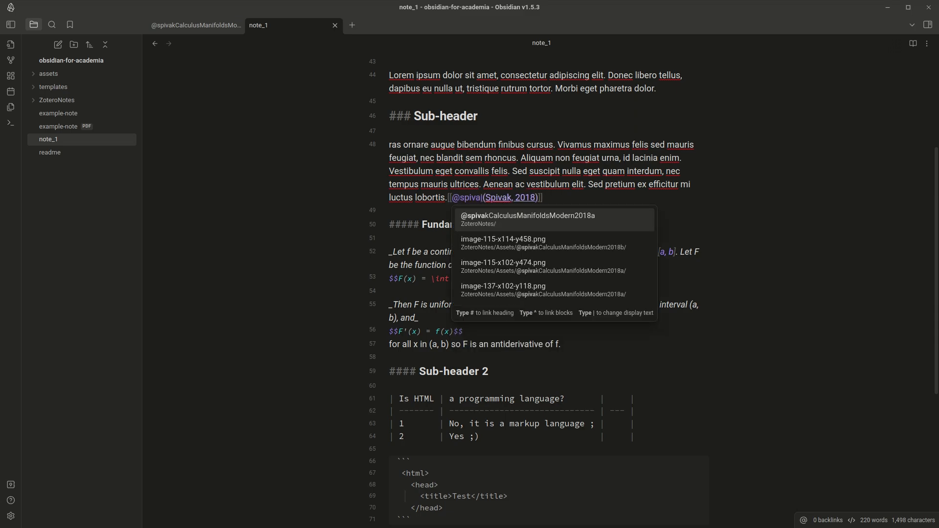
key(Return)
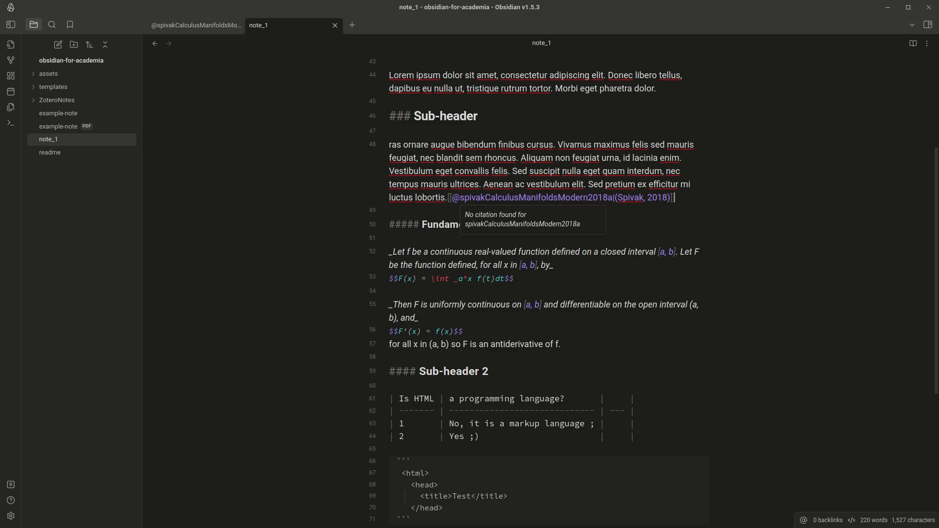
Follow the (Spivak, 2018) link in reading view to its literature note, and return to note_1 with the older literature-note tab closed
key(ctrl+e)
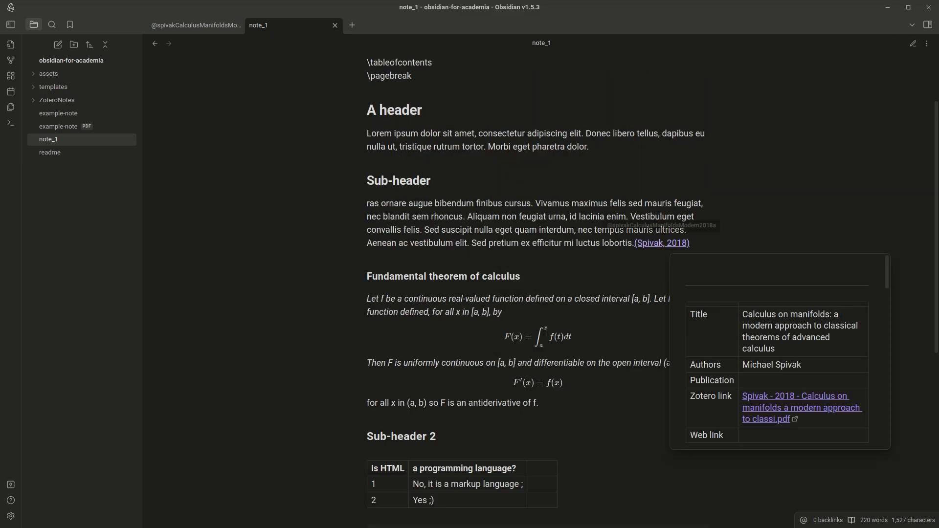
ctrl+click(669, 243)
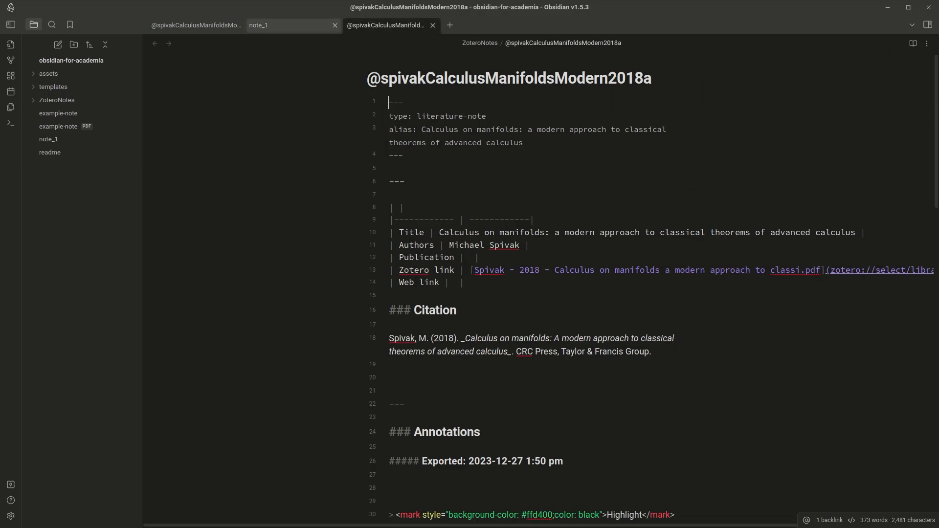
click(289, 25)
click(237, 25)
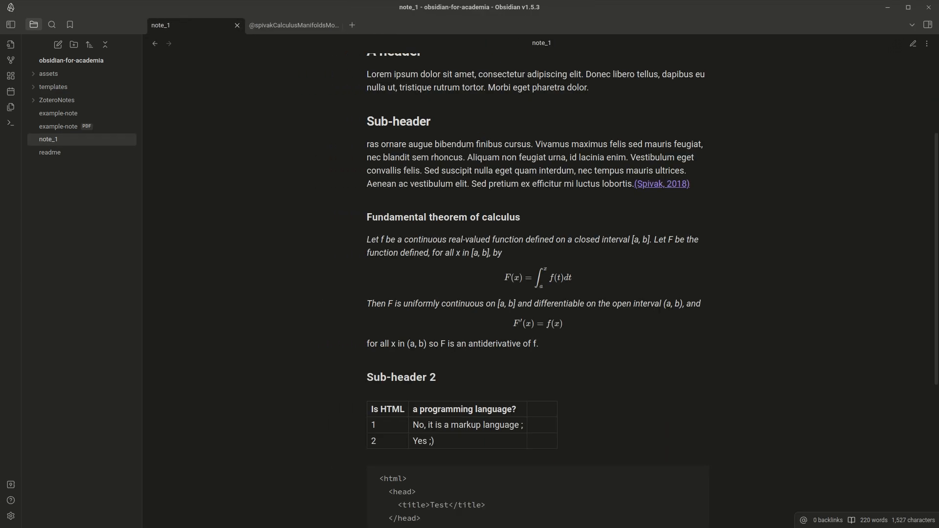
key(ctrl+e)
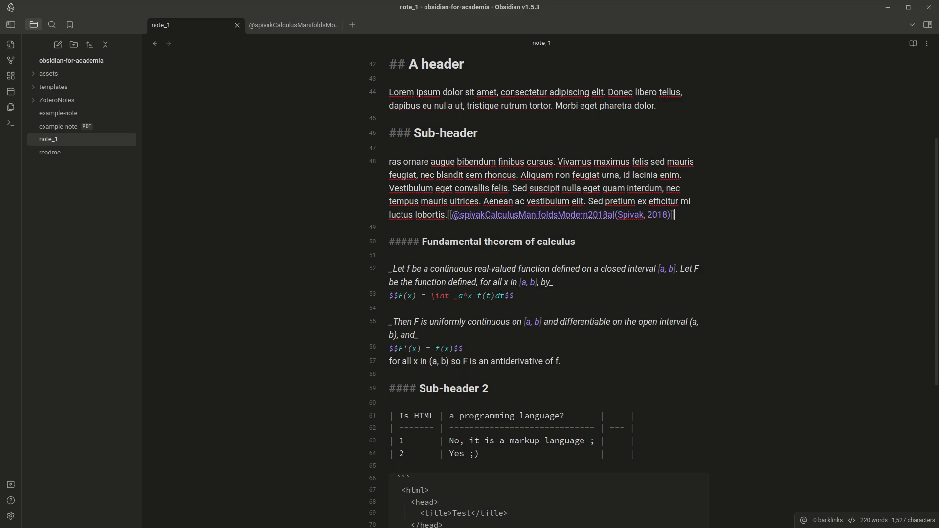
key(Return)
key(Return)
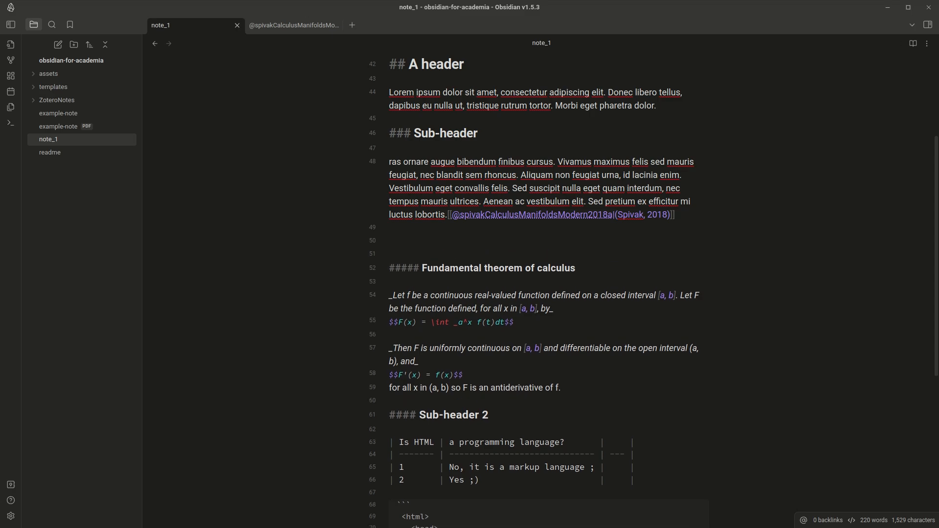
text([@spi)
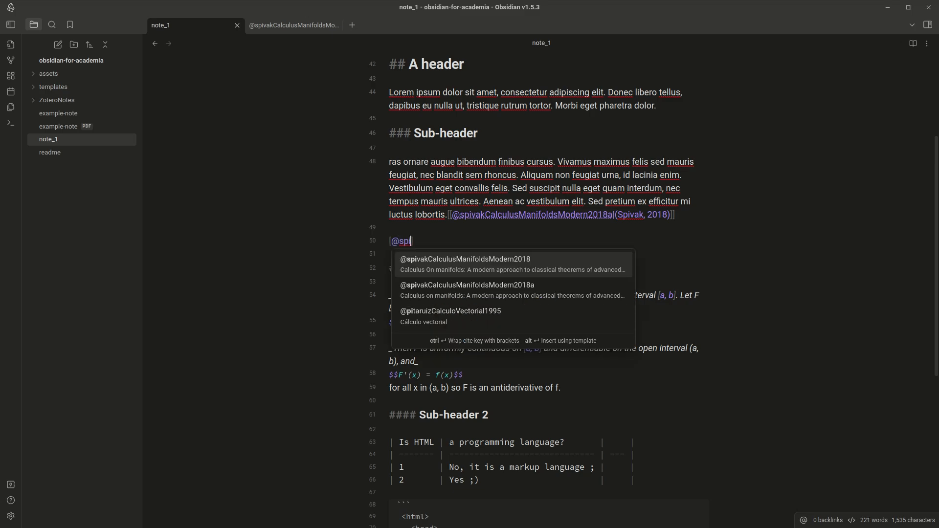
key(Return)
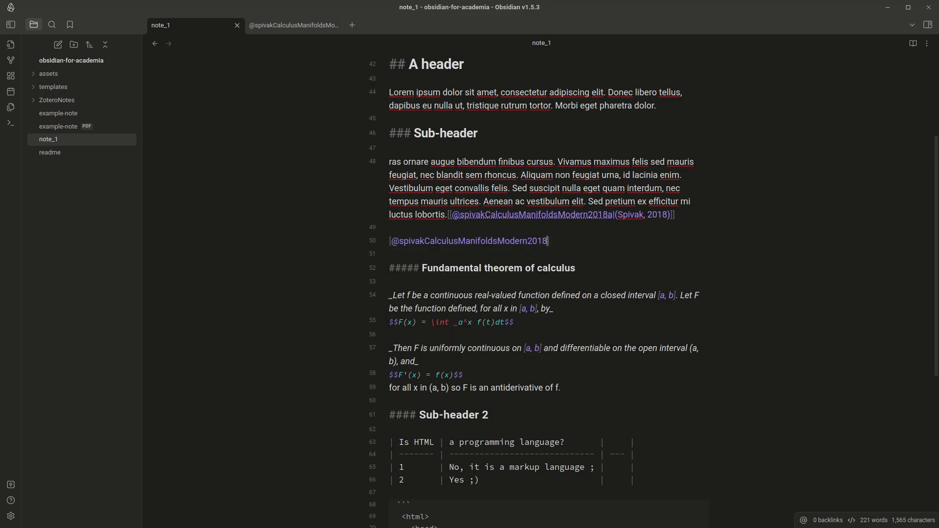
Review the Pandoc Reference List settings for inline citations, and show note_1 in reading view
click(10, 516)
scroll(259, 440, down, 1)
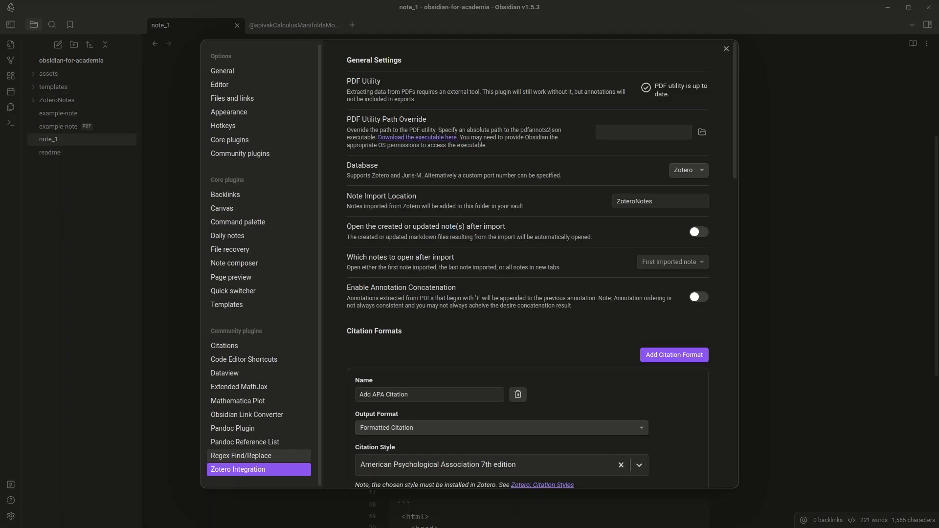
click(244, 440)
scroll(542, 264, down, 1)
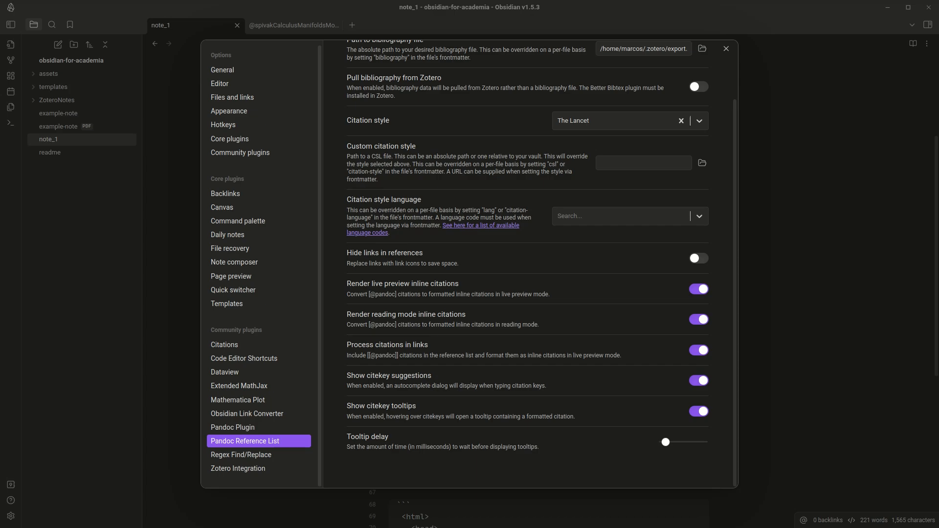
click(726, 49)
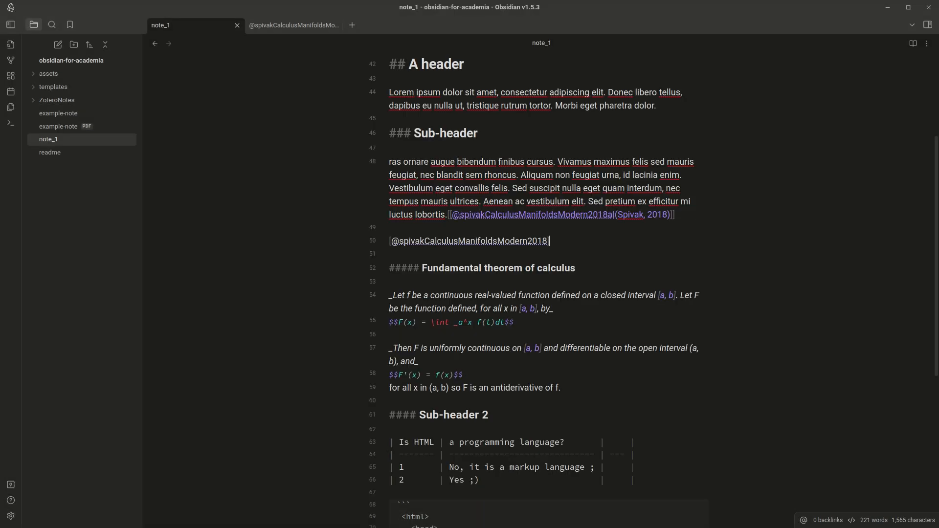
mouse_move(569, 216)
key(ctrl+e)
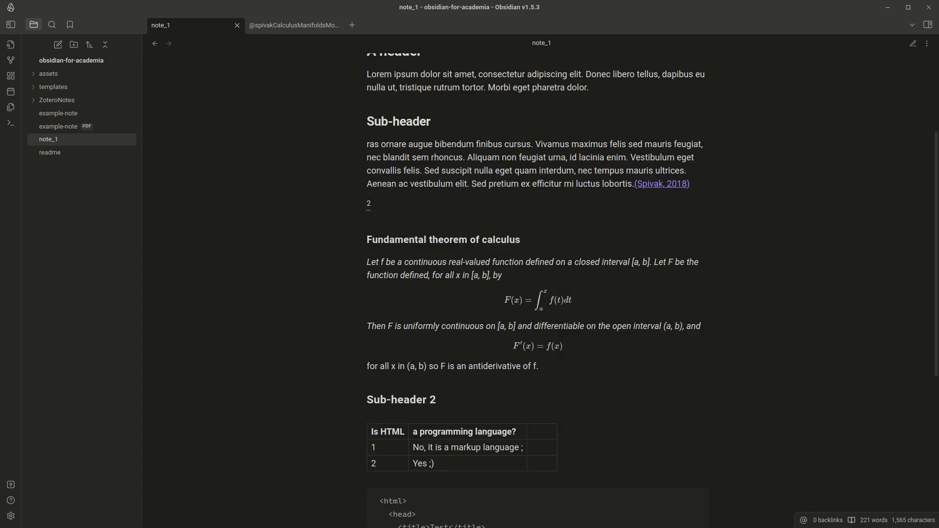
Set the Pandoc Reference List citation style to American Psychological Association 7th edition and close the settings
click(10, 516)
click(617, 188)
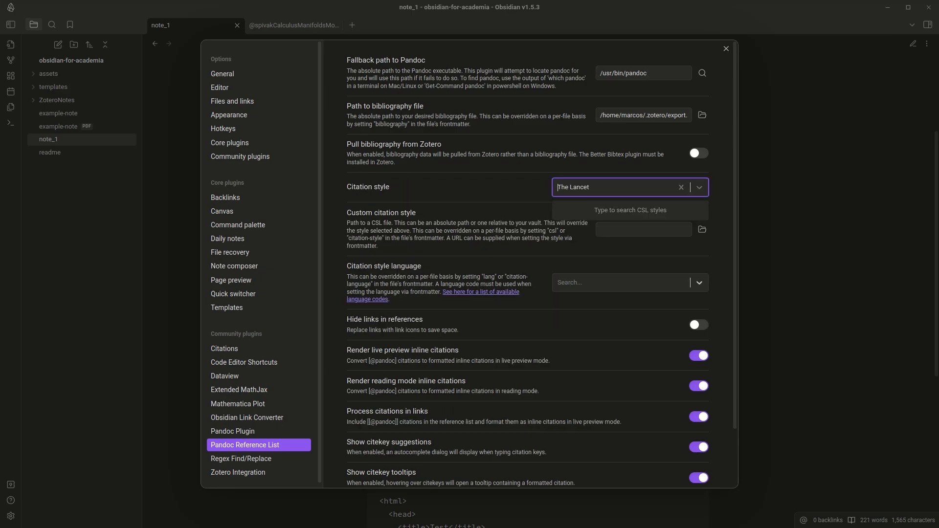
text(apa)
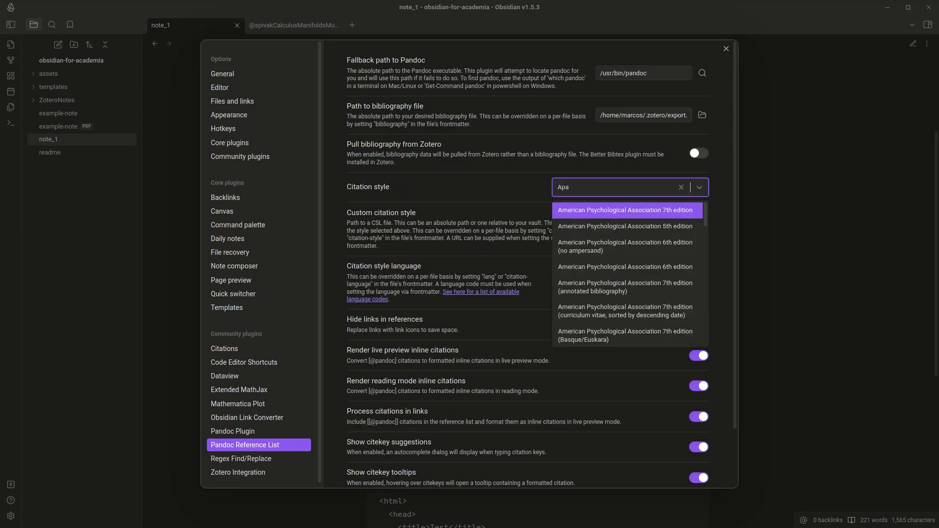
key(Return)
click(725, 48)
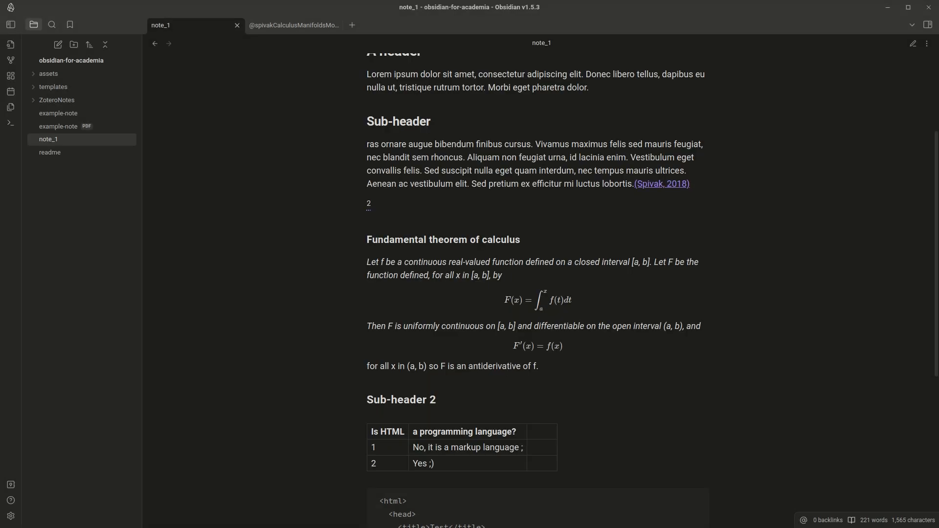
key(ctrl+e)
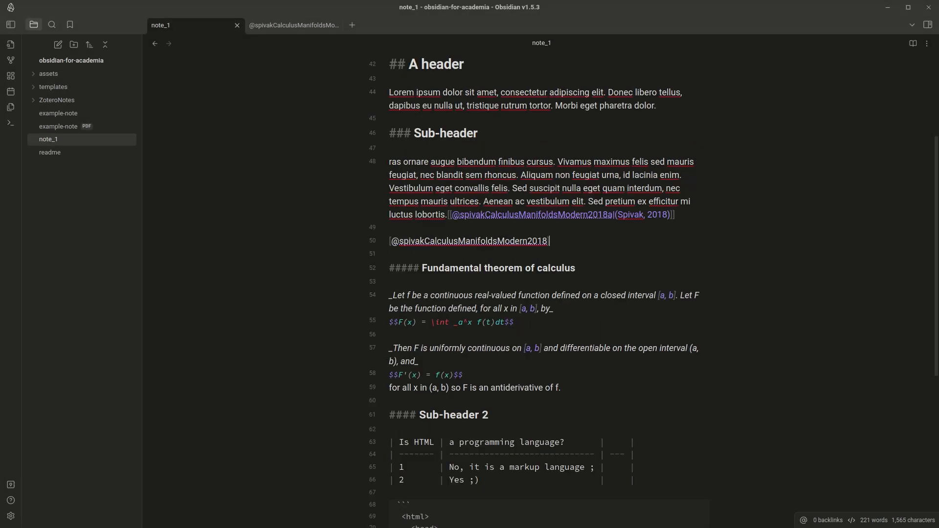
key(ctrl+e)
key(ctrl+e)
key(ctrl+shift+Left)
key(ctrl+shift+Left)
key(ctrl+shift+Left)
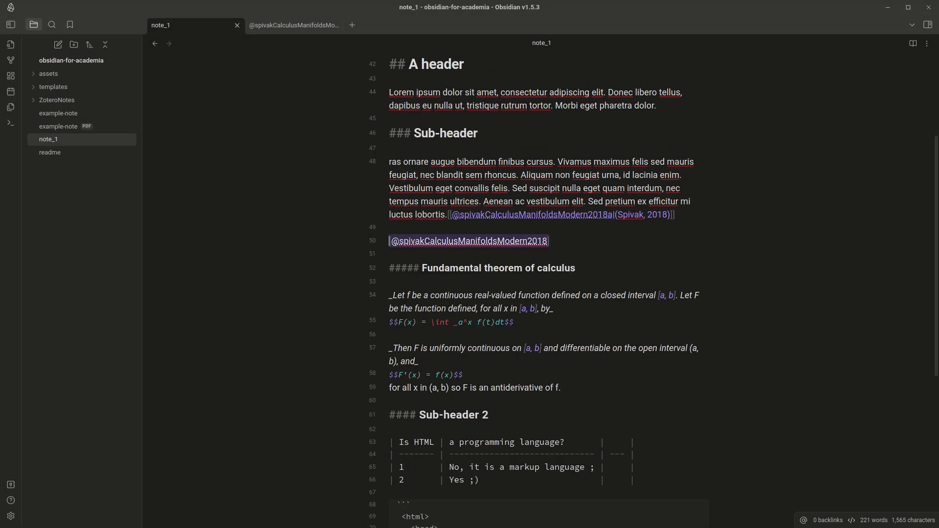
key(ctrl+e)
key(ctrl+e)
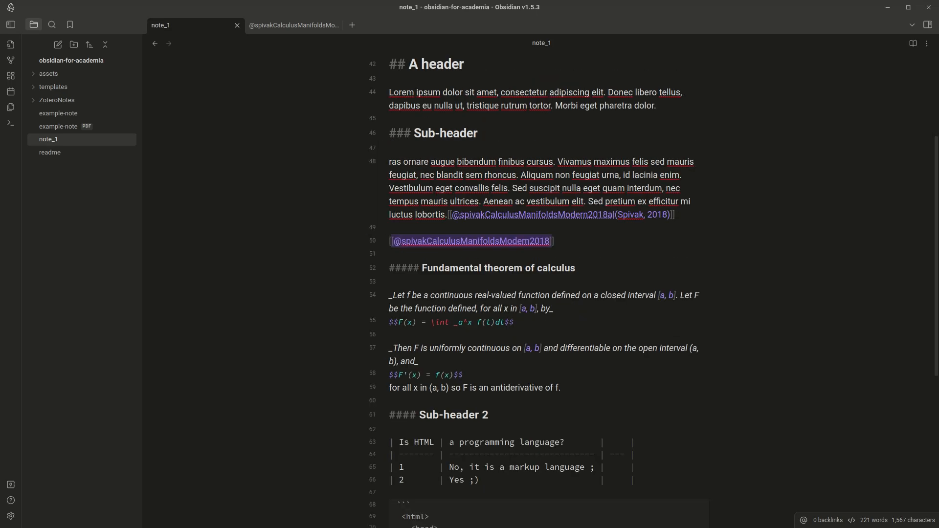
Examine the citation style and rendering options in the Pandoc Reference List plugin settings
key(ctrl+p)
text(re)
key(Escape)
key(ctrl+e)
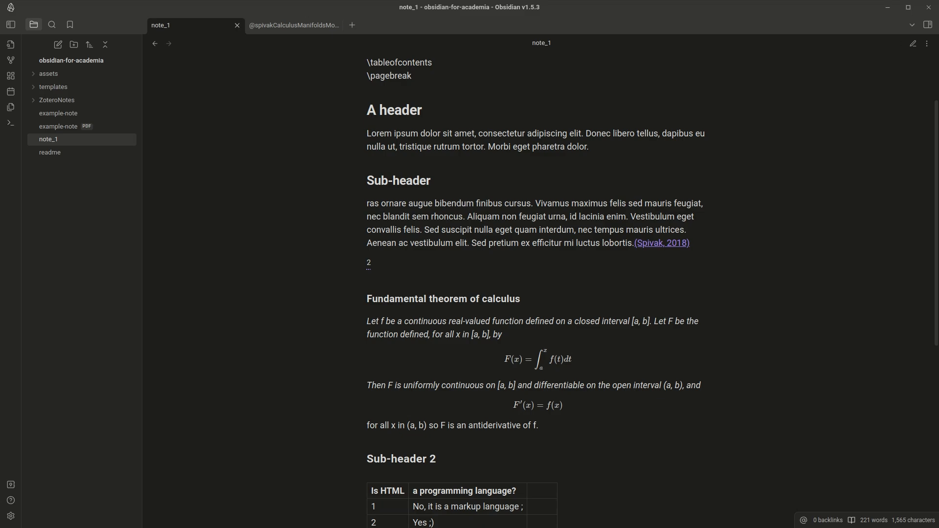
click(10, 516)
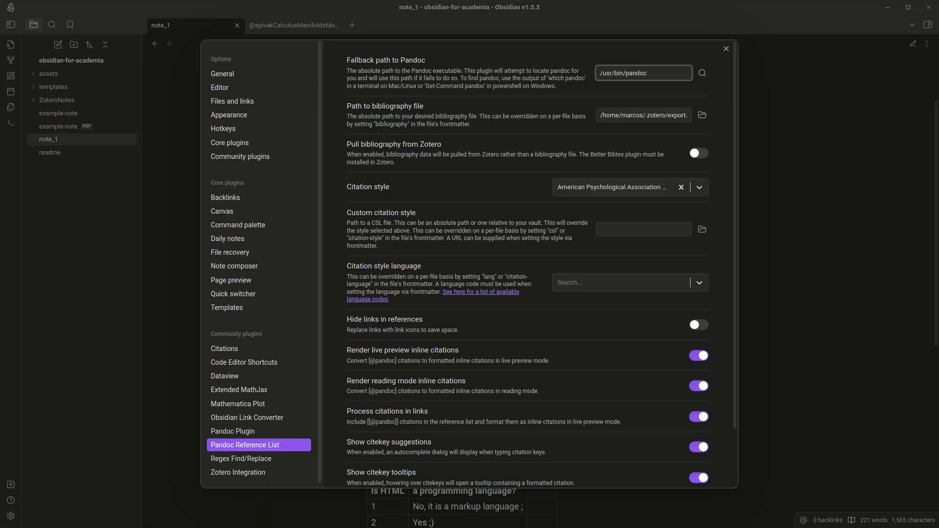
key(Escape)
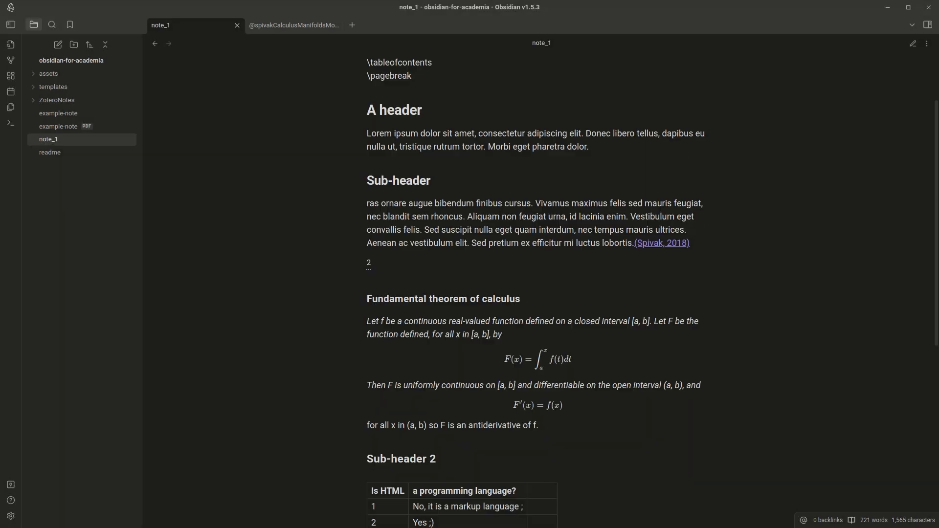
Delete the csl line from note_1's frontmatter and preview the line 50 citation in reading view
key(ctrl+e)
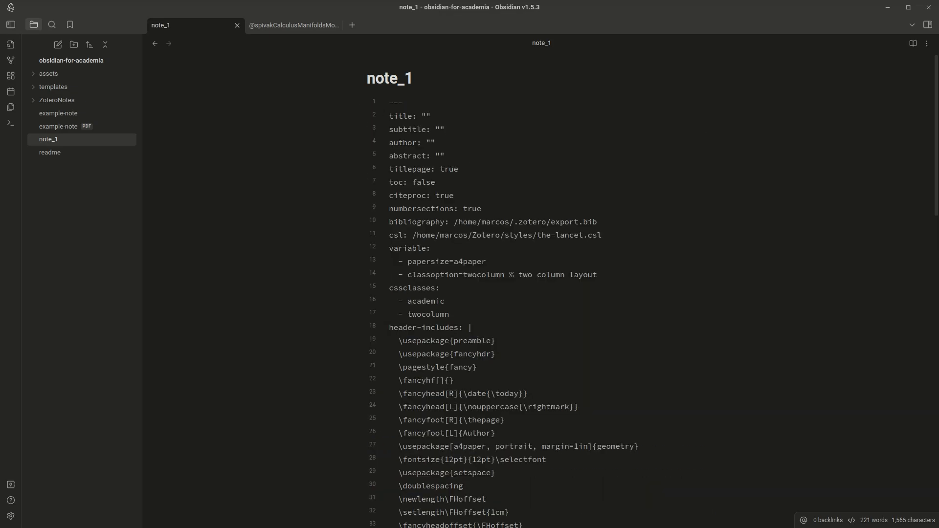
drag(603, 235, 389, 235)
key(BackSpace)
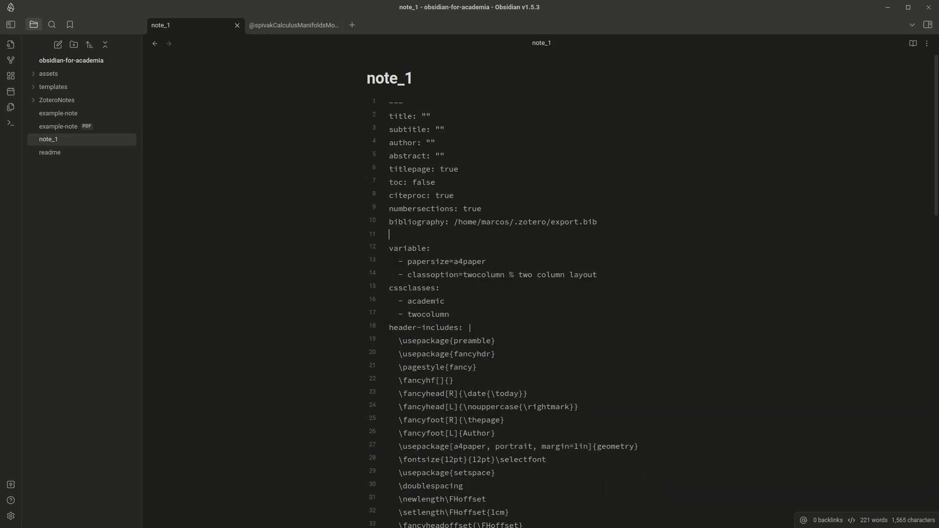
key(ctrl+e)
scroll(538, 323, down, 3)
scroll(538, 294, down, 8)
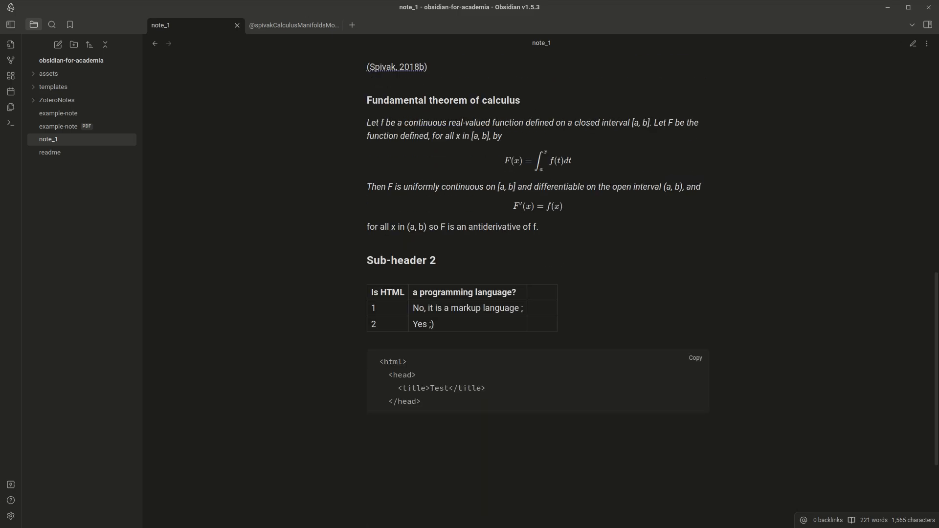
mouse_move(397, 185)
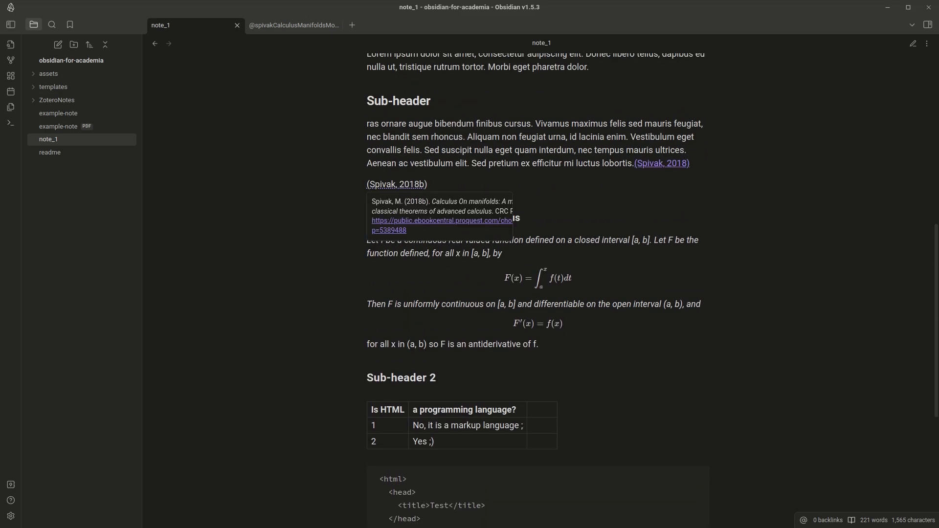
Undo the deletion of the csl line in the frontmatter and return to reading view
key(ctrl+e)
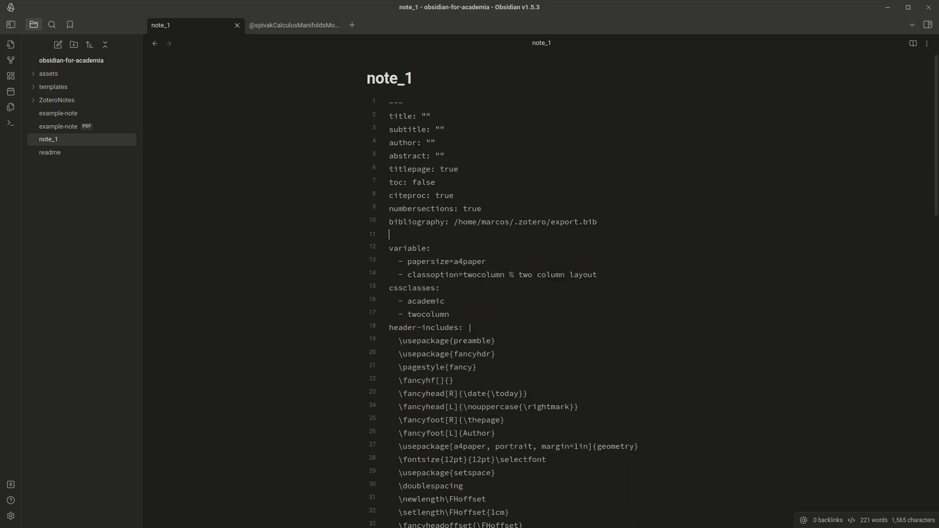
key(ctrl+z)
key(ctrl+e)
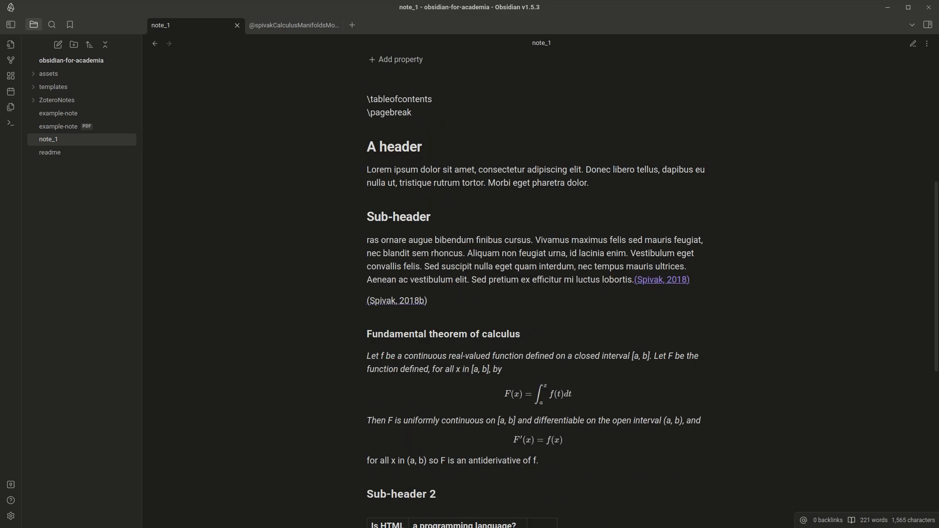
key(ctrl+e)
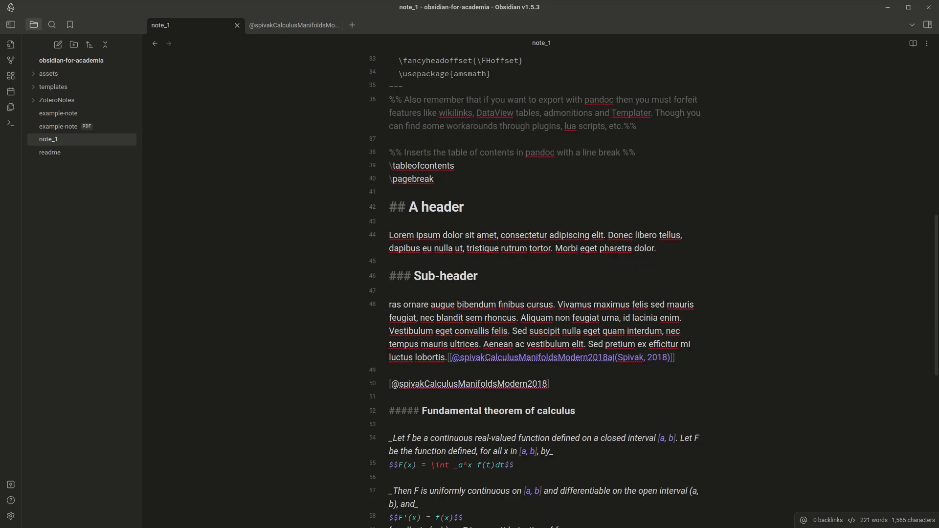
drag(549, 384, 389, 383)
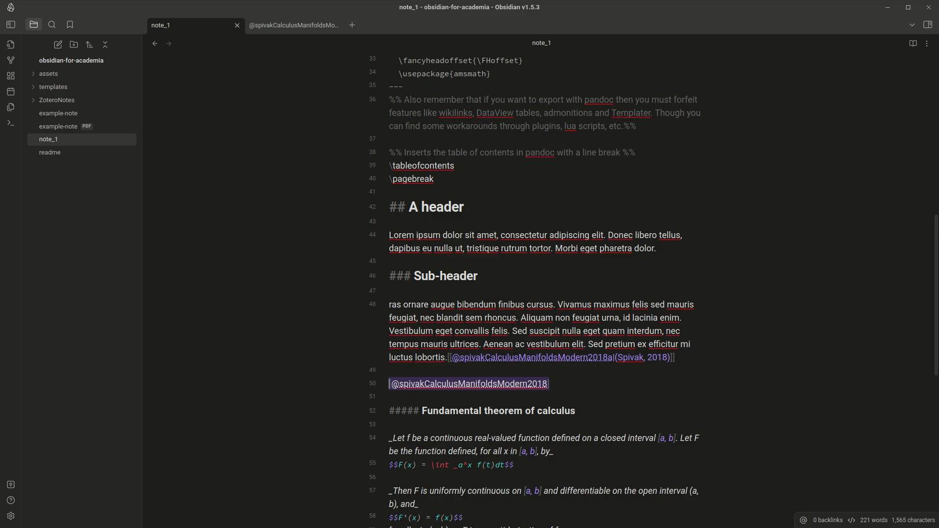
text([[)
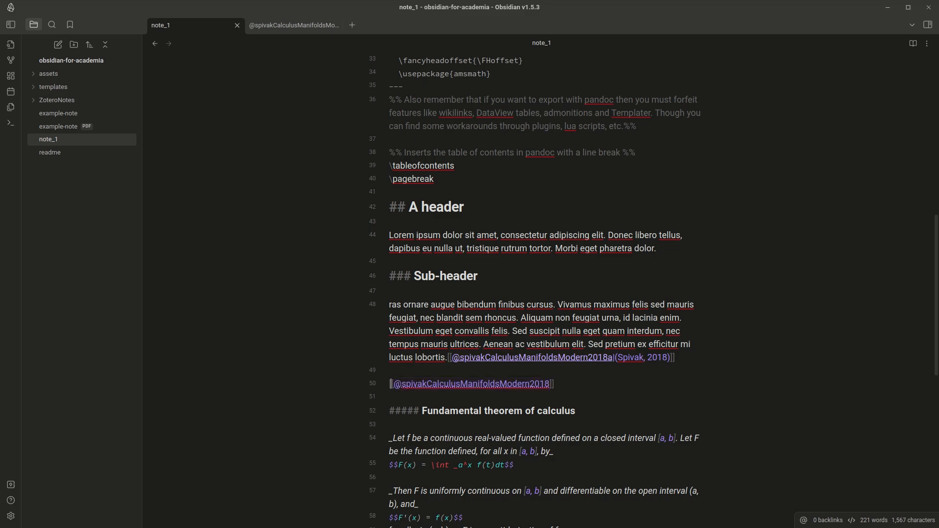
key(ctrl+e)
ctrl+click(661, 279)
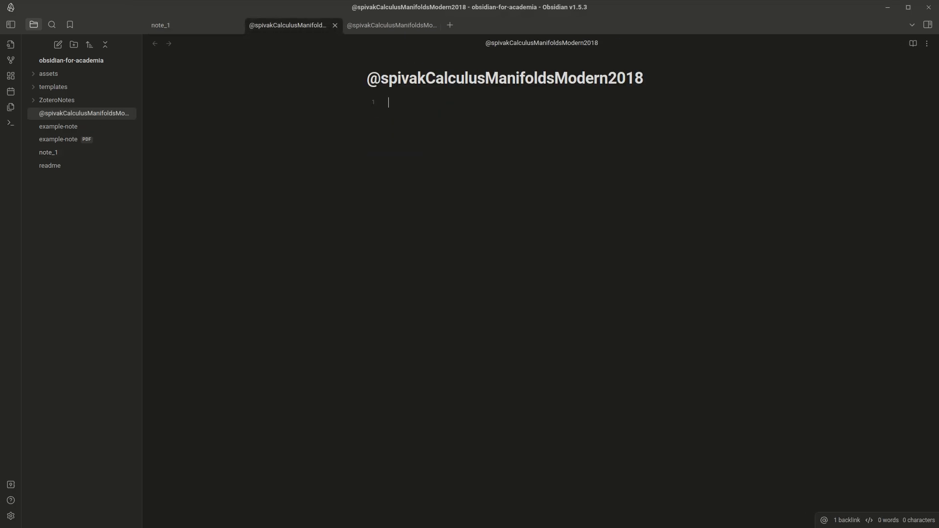
key(ctrl+w)
key(ctrl+e)
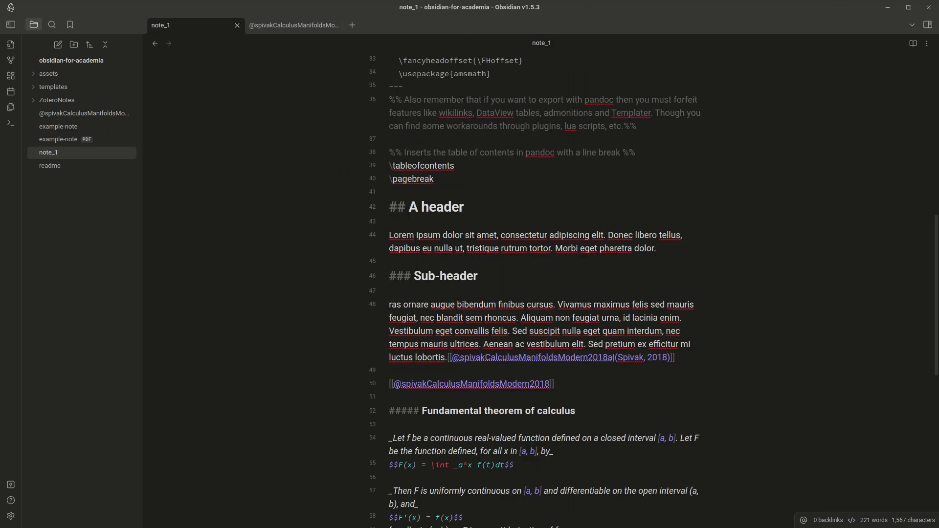
text(a)
click(390, 371)
key(ctrl+e)
ctrl+click(662, 280)
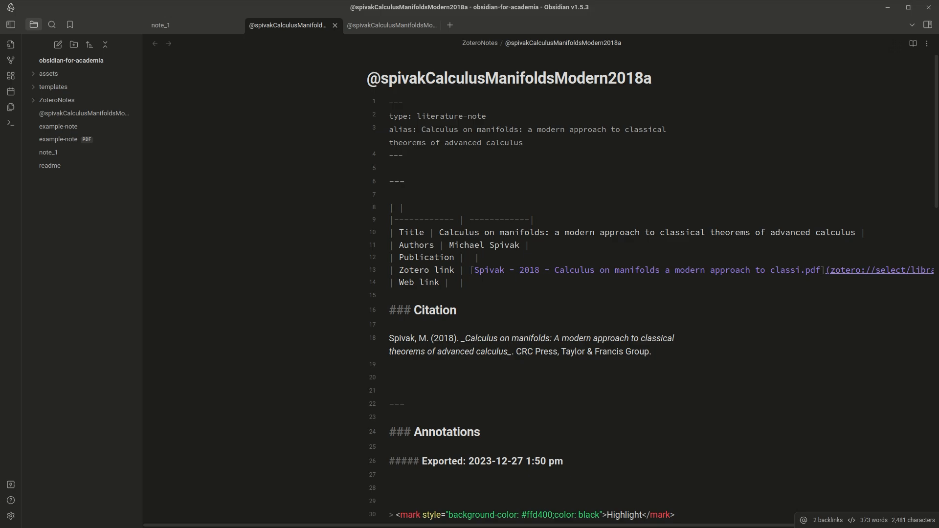
Close the duplicate literature note tab and return to note_1 in editing view
click(432, 25)
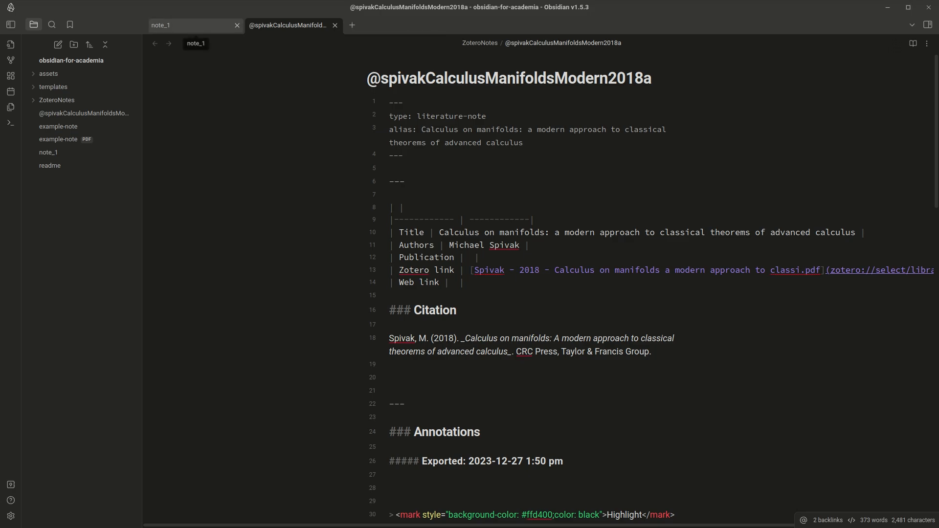
click(195, 25)
scroll(535, 291, down, 1)
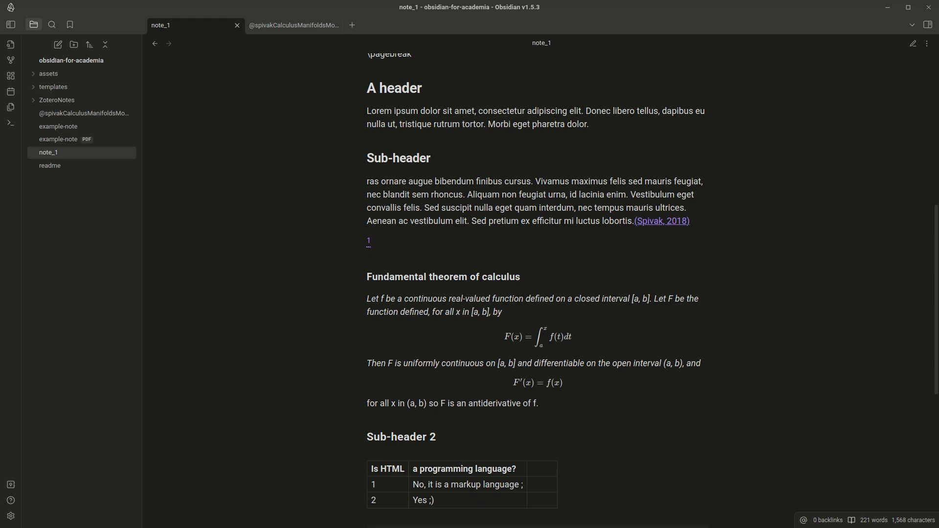
key(ctrl+e)
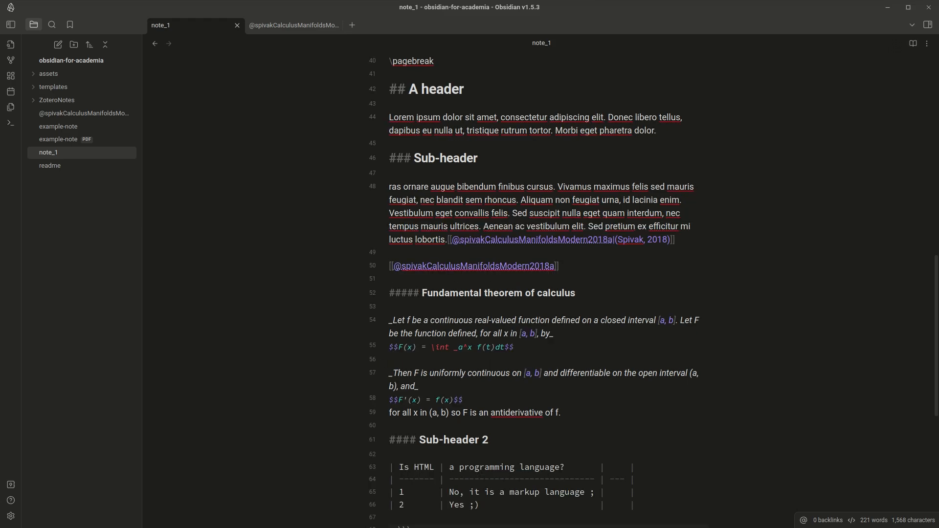
Expand the ZoteroNotes folder to see the literature note that the wikilink refers to
click(57, 100)
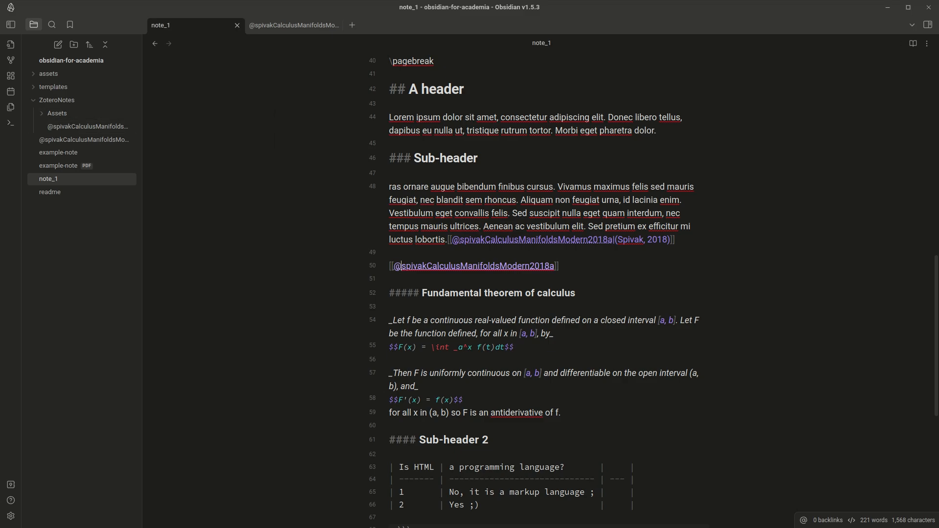
mouse_move(390, 266)
mouse_down()
mouse_move(554, 266)
mouse_move(390, 253)
mouse_up()
click(390, 253)
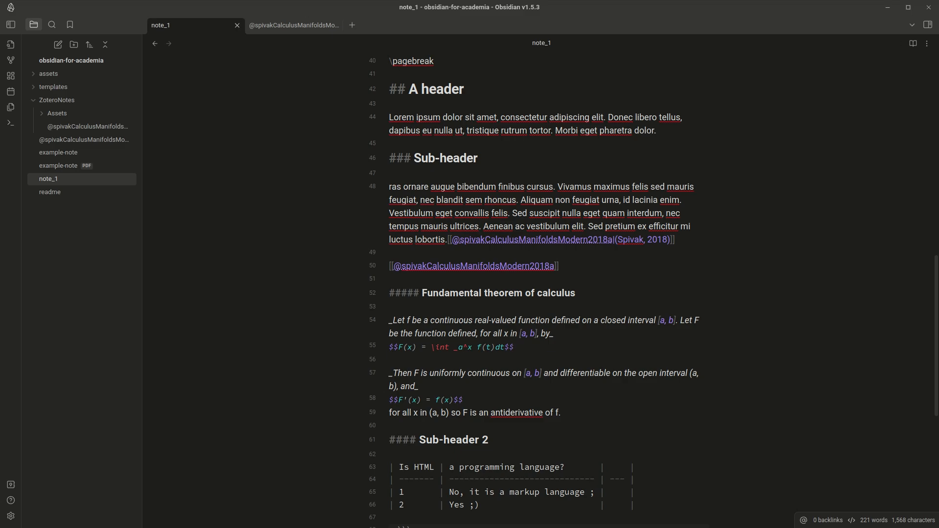
Convert all wikilinks in the vault to Markdown links with the Obsidian Link Converter command
key(ctrl+p)
text(convert)
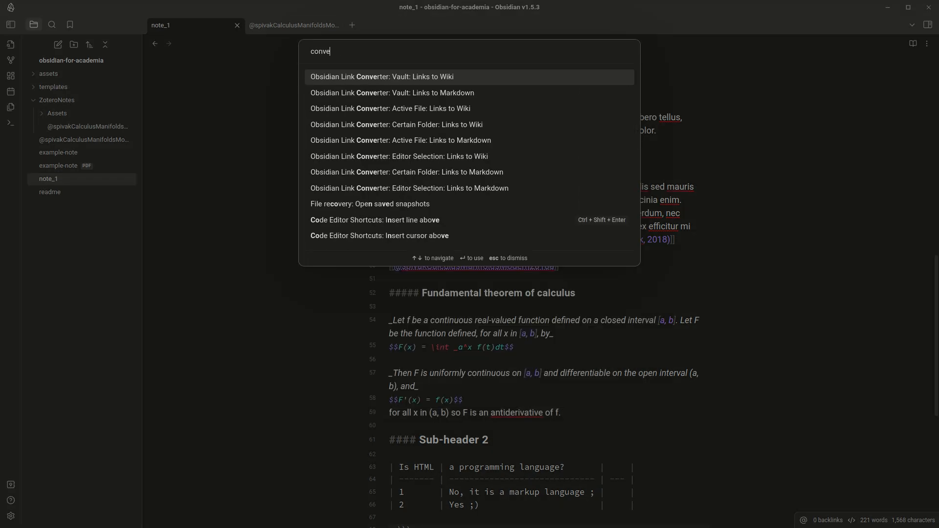
key(Up)
key(Up)
key(Up)
key(Up)
key(Up)
key(Up)
key(Up)
key(Up)
key(Down)
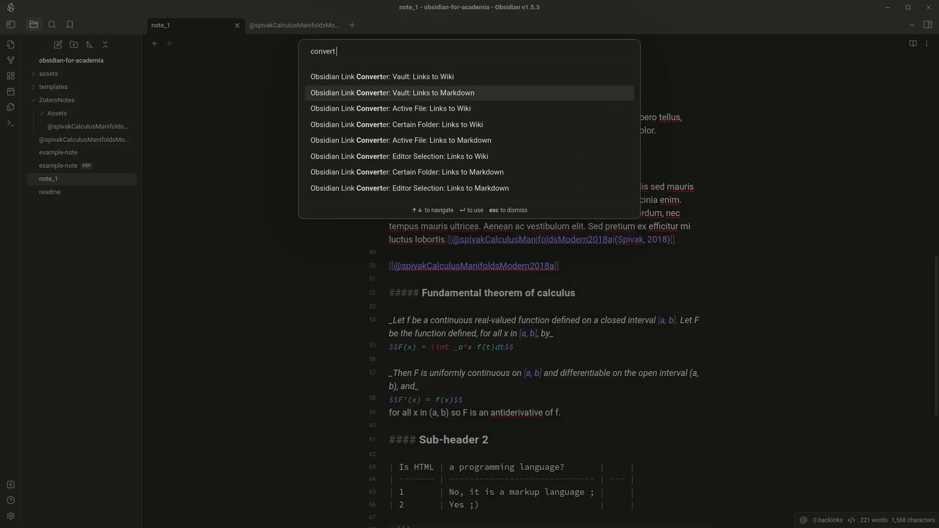
key(Up)
key(Down)
key(Up)
key(Down)
key(Return)
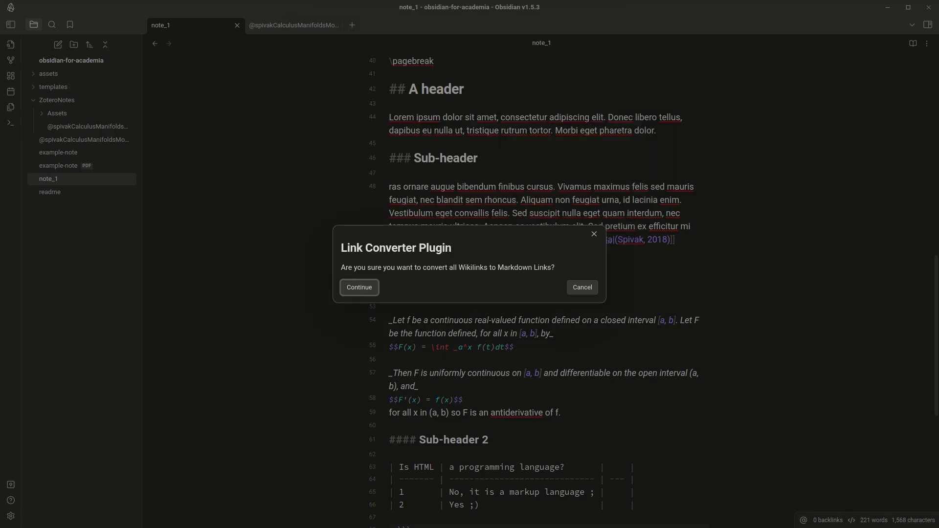
key(Return)
Inspect the converted Markdown link on line 50 and undo the link conversion in note_1
triple_click(472, 280)
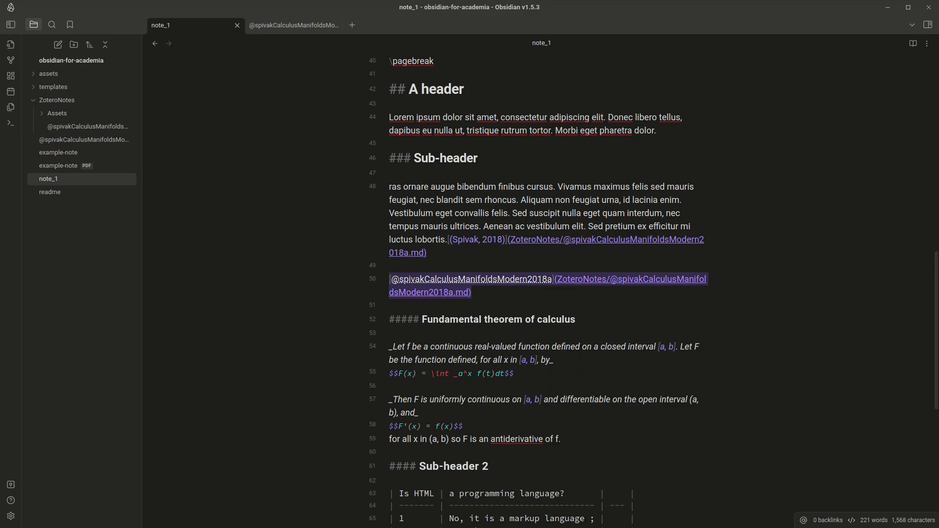
click(389, 305)
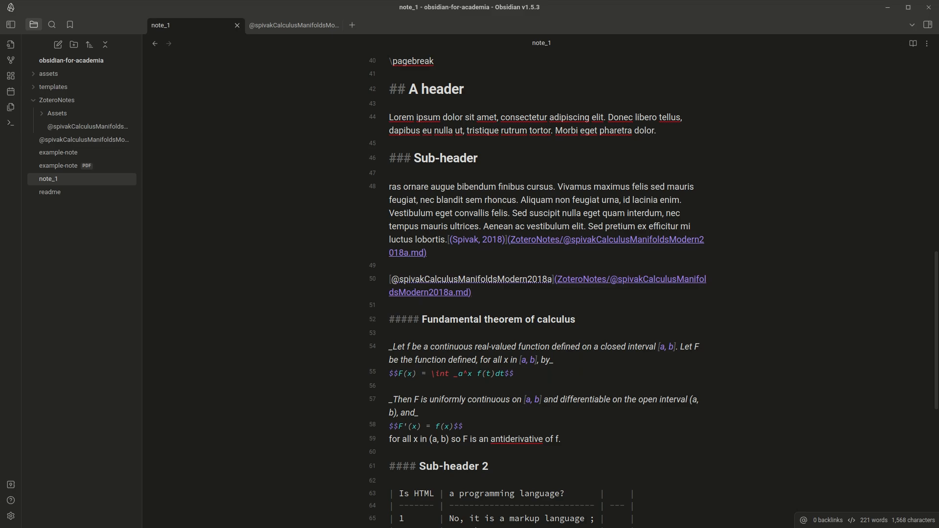
key(ctrl+z)
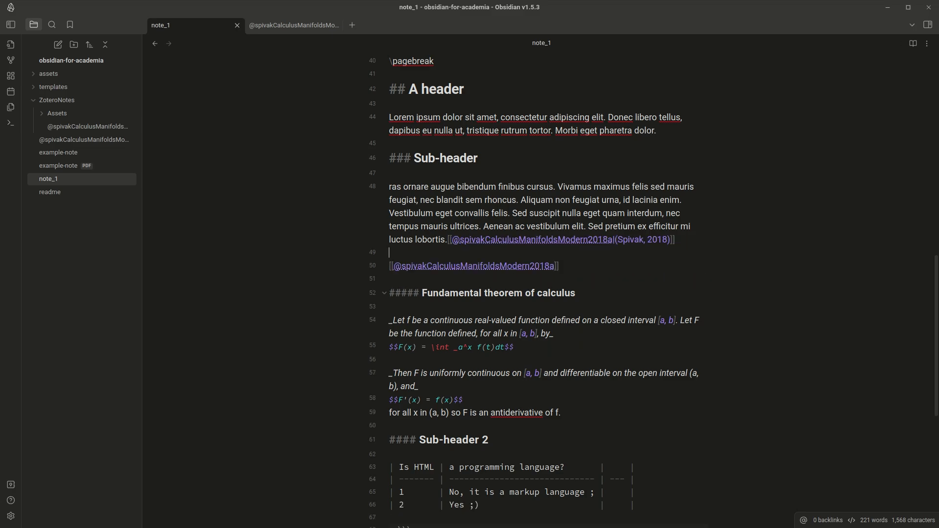
drag(561, 266, 389, 266)
key(ctrl+c)
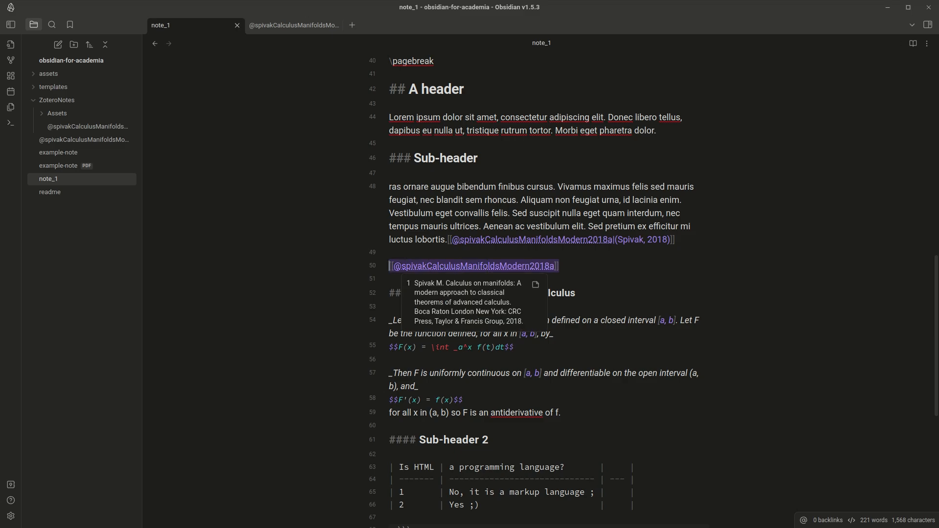
key(BackSpace)
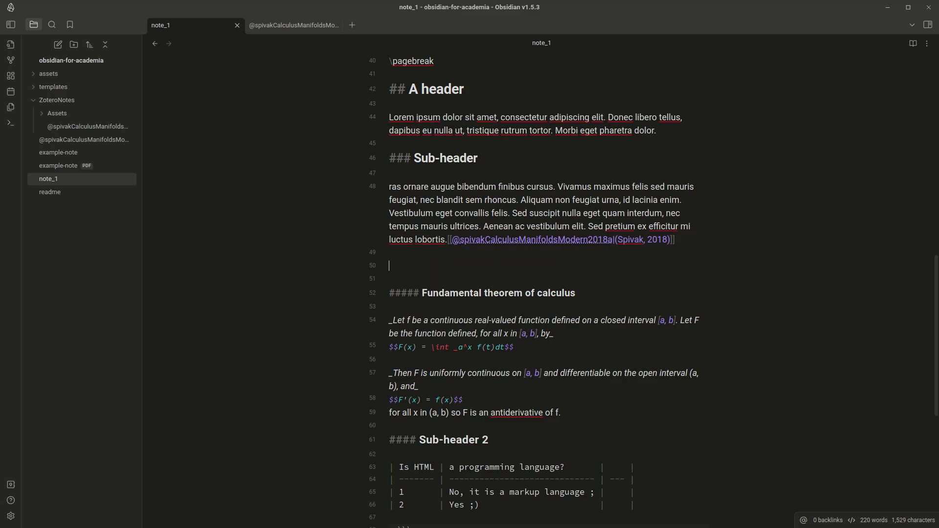
click(684, 200)
key(ctrl+v)
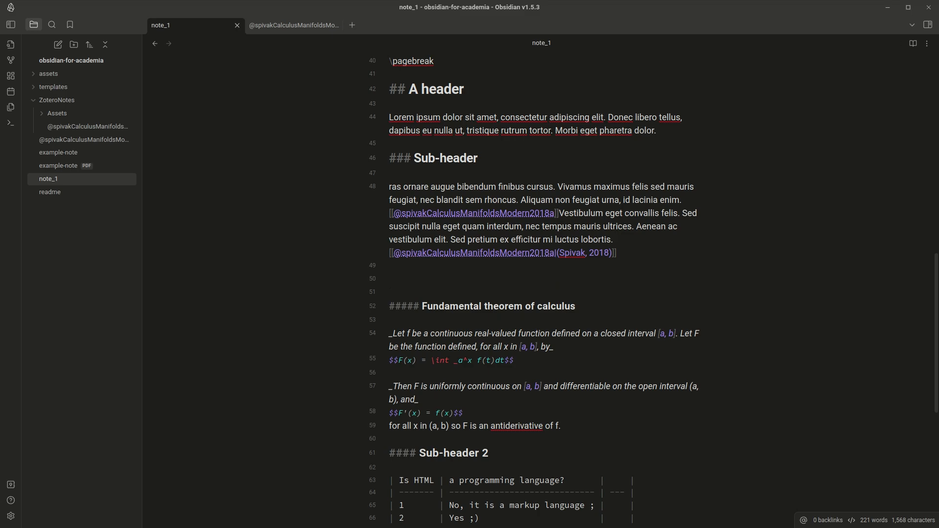
Open the Zotero Integration plugin settings and review its citation and import formats
scroll(542, 283, down, 7)
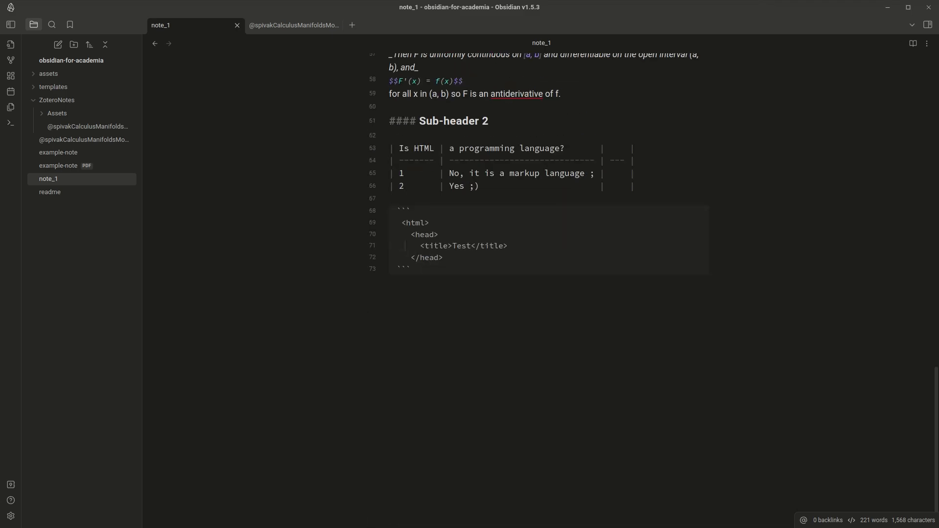
click(11, 516)
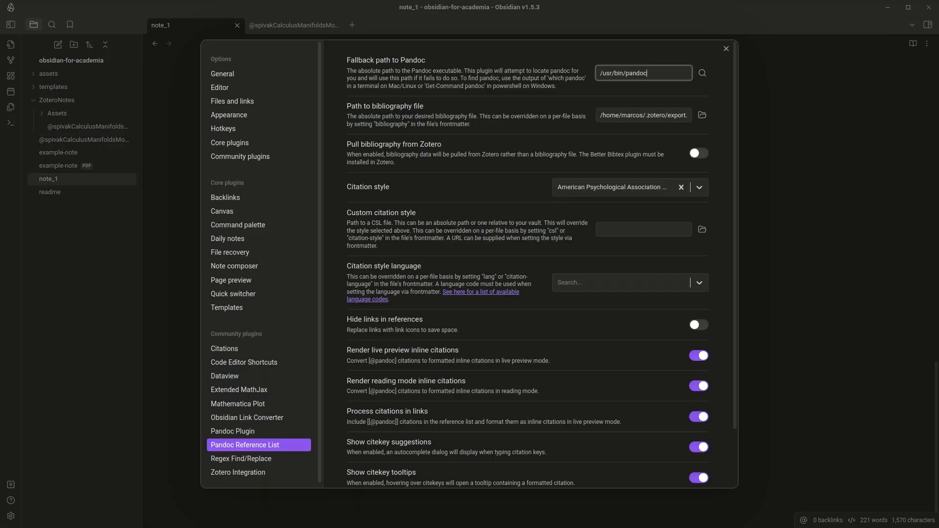
click(239, 469)
scroll(528, 264, down, 7)
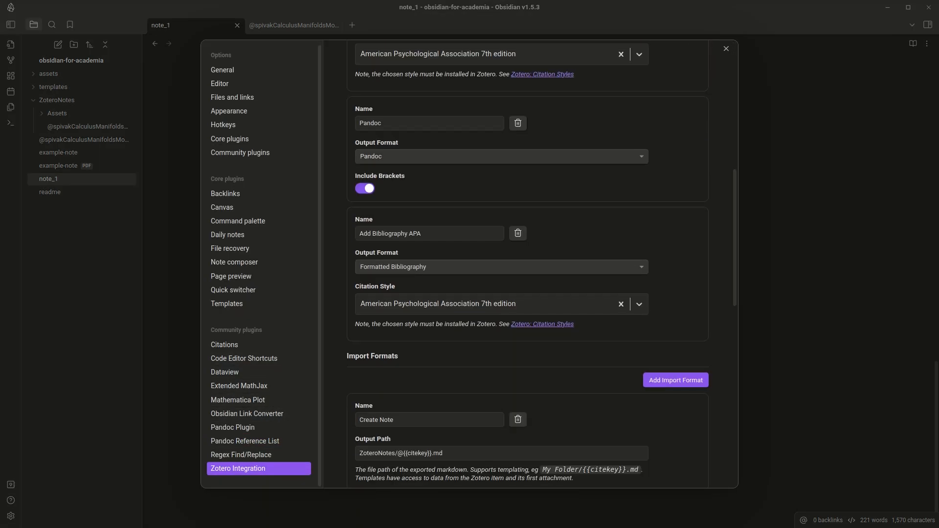
Check the output format choices of the Add Bibliography APA citation format, pick Formatted Bibliography and close the settings
click(499, 267)
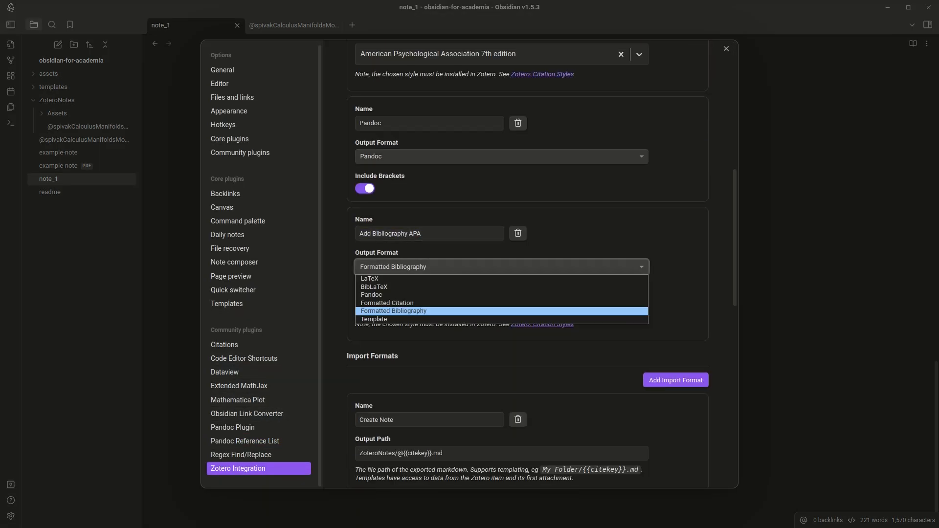
click(440, 311)
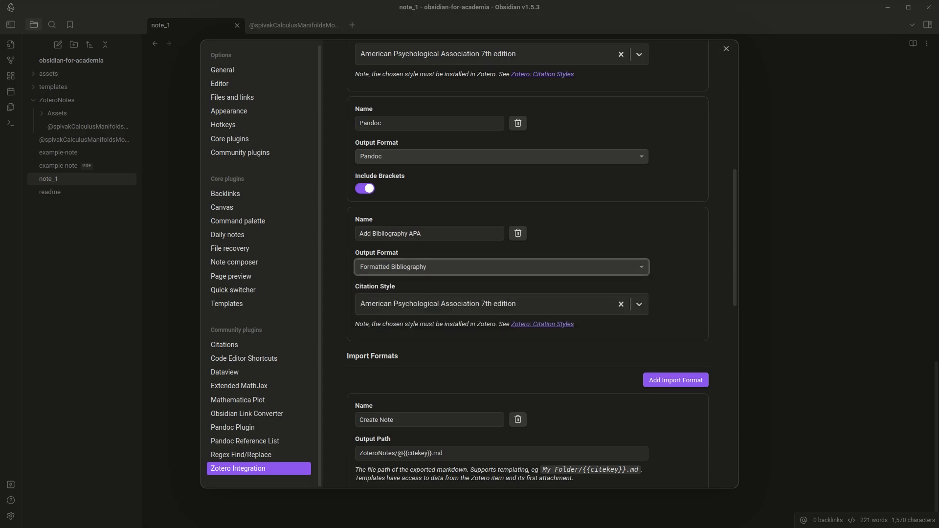
click(725, 49)
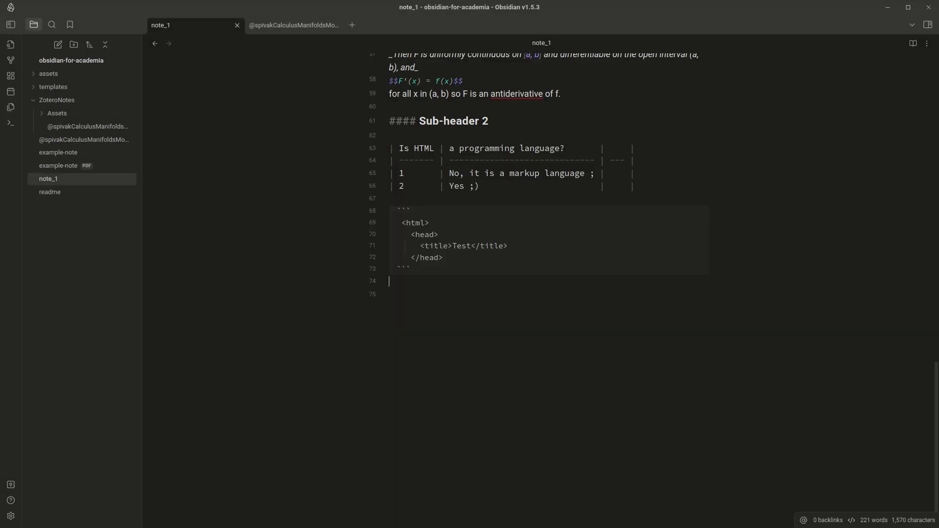
Insert an APA bibliography entry for the CRC Press, Taylor & Francis Group edition of Calculus on manifolds at the end of note_1
key(ctrl+p)
text(add apa)
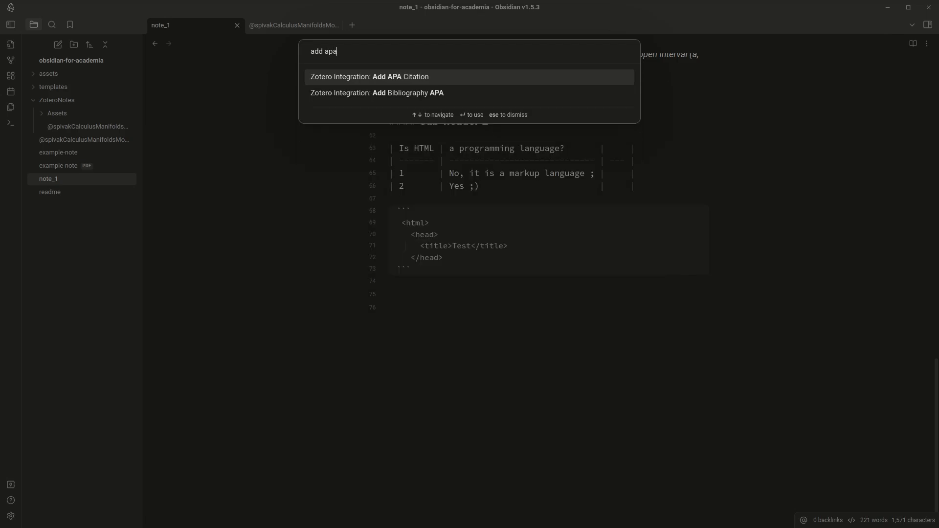
key(Down)
key(Return)
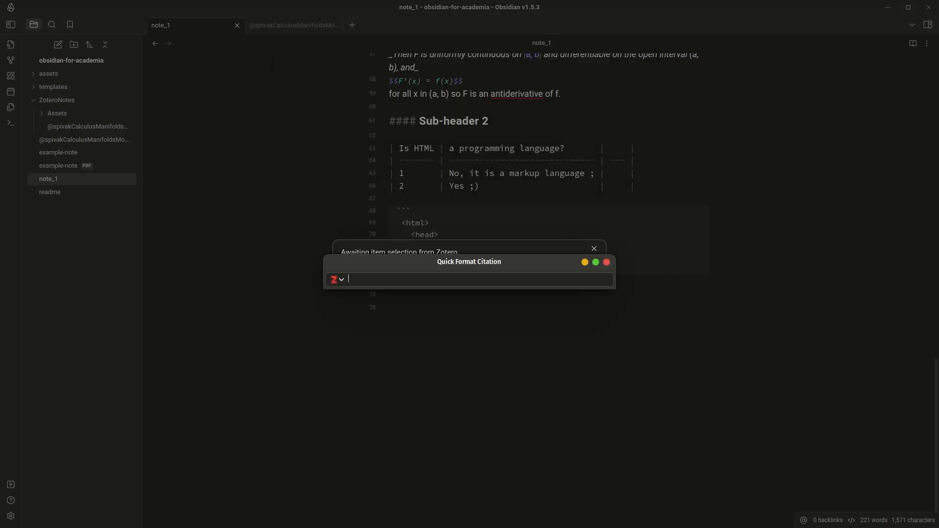
text(spivak)
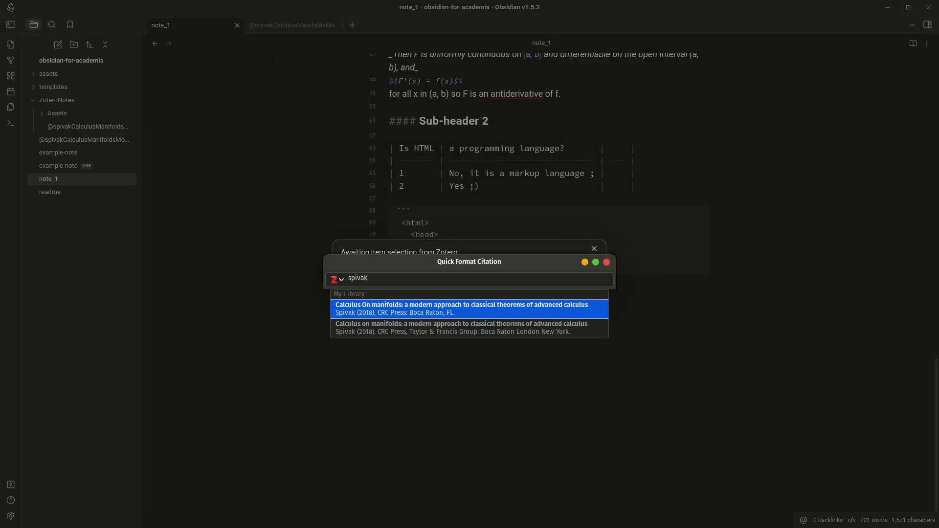
key(Down)
key(Return)
key(Return)
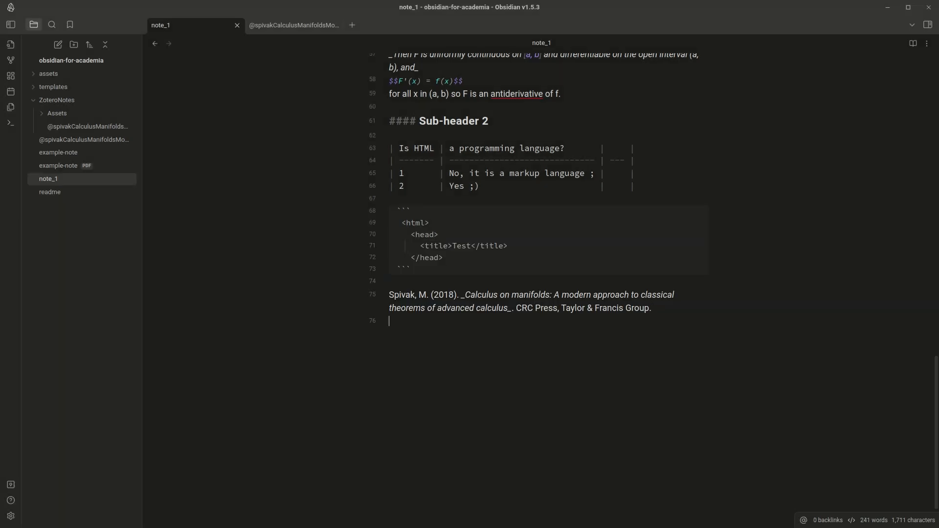
Delete the APA bibliography entry from the end of note_1
key(shift+Up)
key(shift+Up)
key(BackSpace)
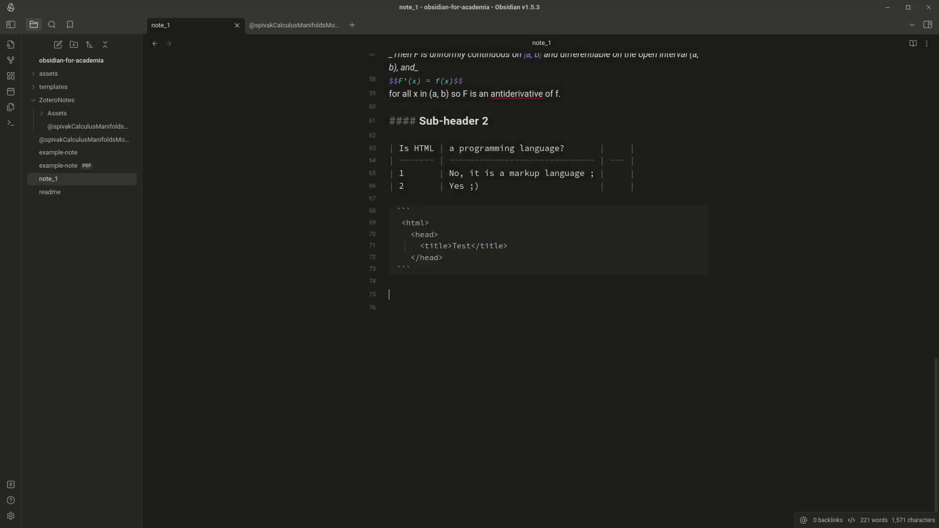
Show the reference list of note_1 with the Pandoc Reference List command
key(ctrl+p)
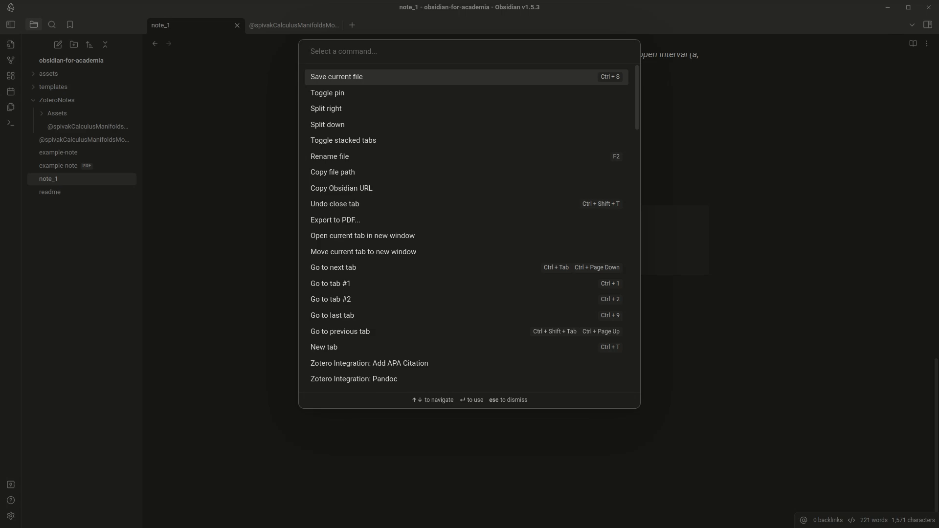
text(pandoc refere)
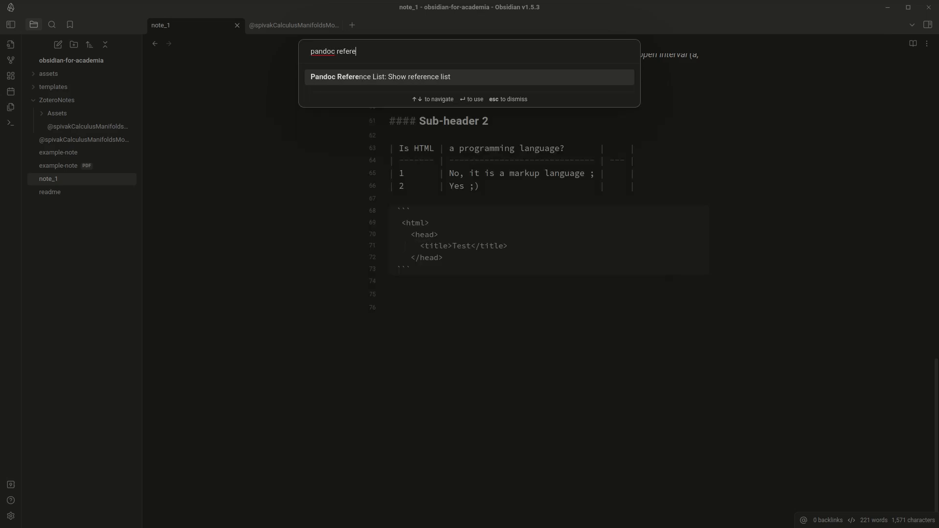
key(Return)
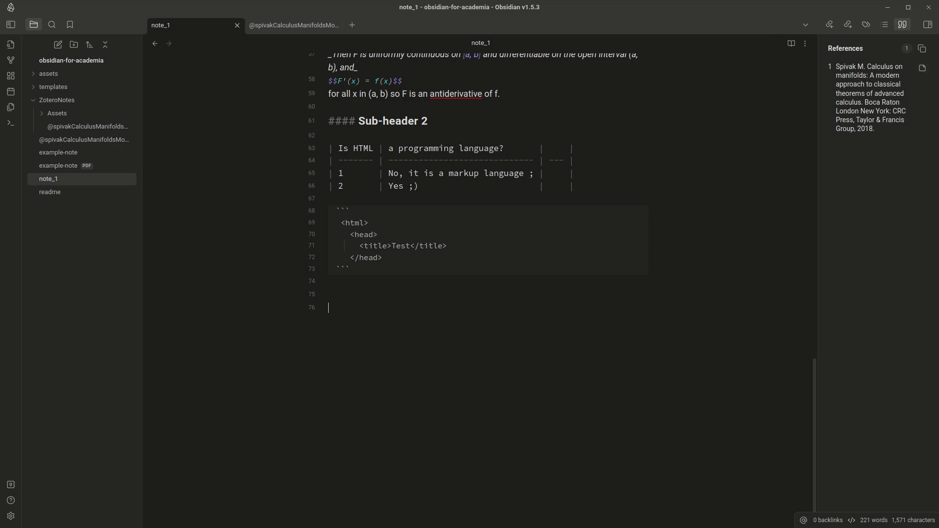
scroll(481, 284, up, 6)
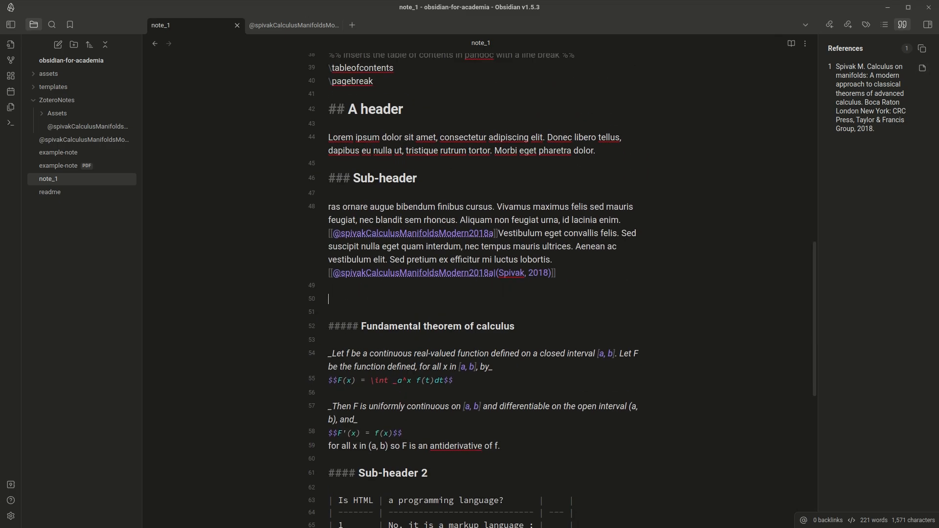
text([[@Sur)
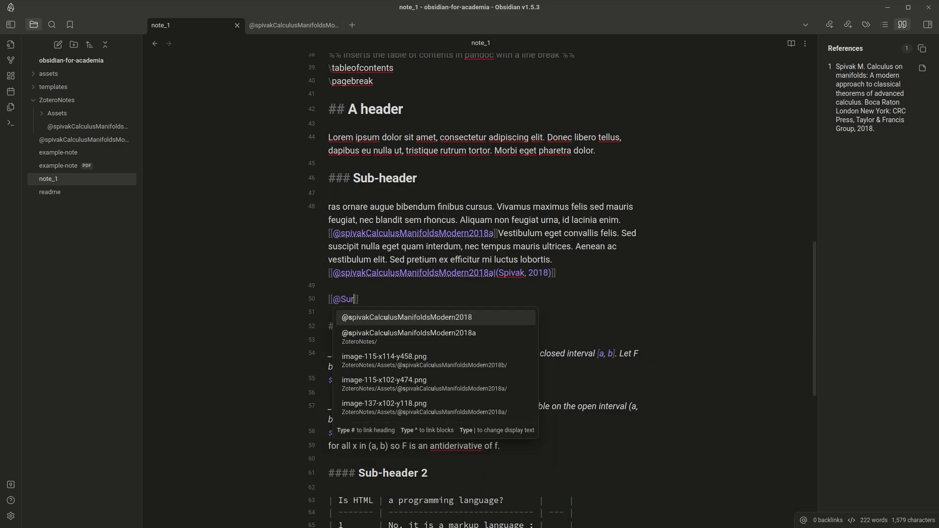
text(face)
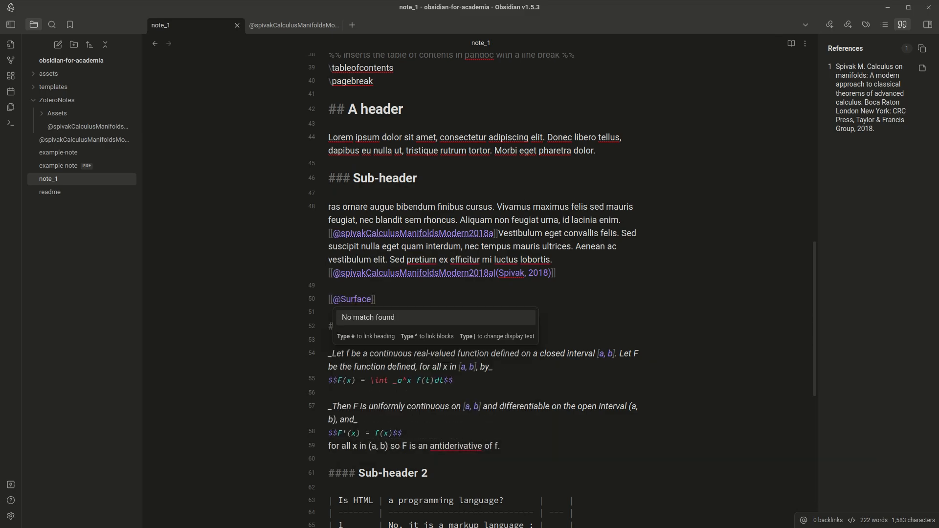
key(ctrl+BackSpace)
key(Right)
key(BackSpace)
key(BackSpace)
key(BackSpace)
key(BackSpace)
key(BackSpace)
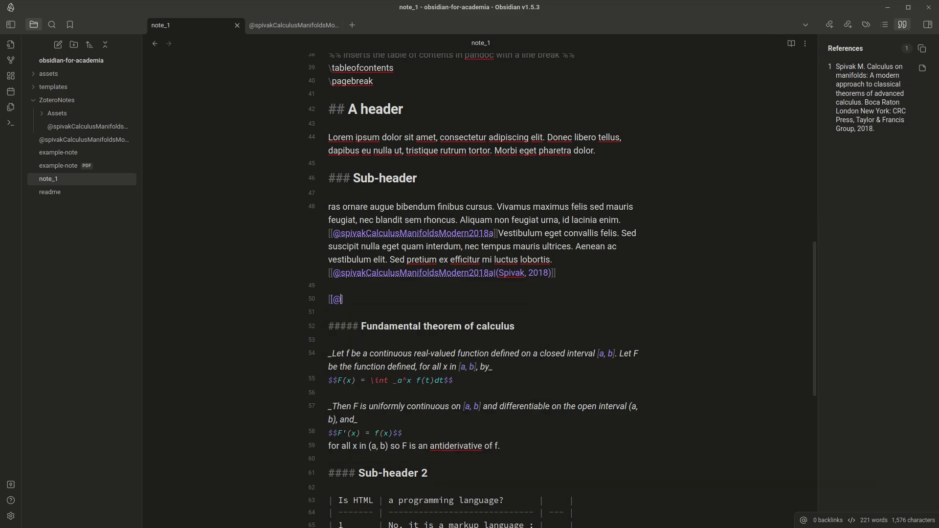
text([@)
text(SurfaceIntegralsDifference)
key(Return)
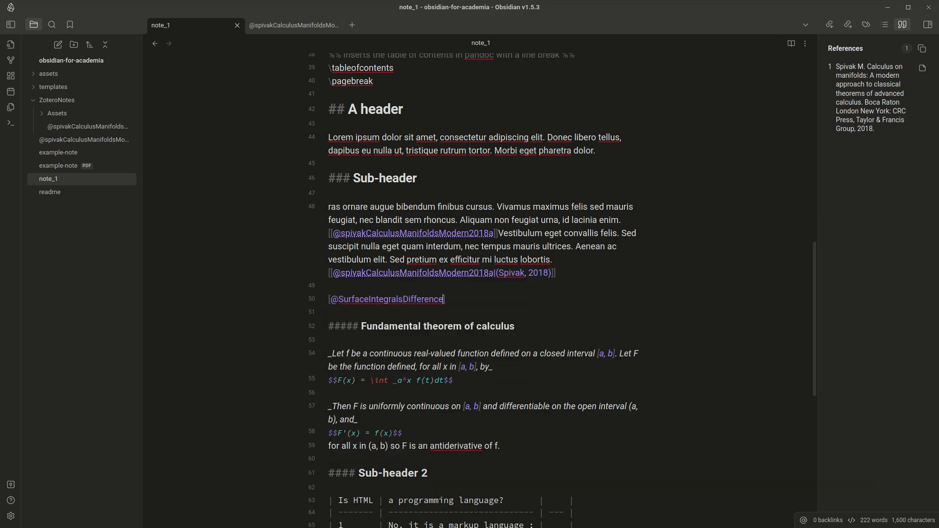
text([)
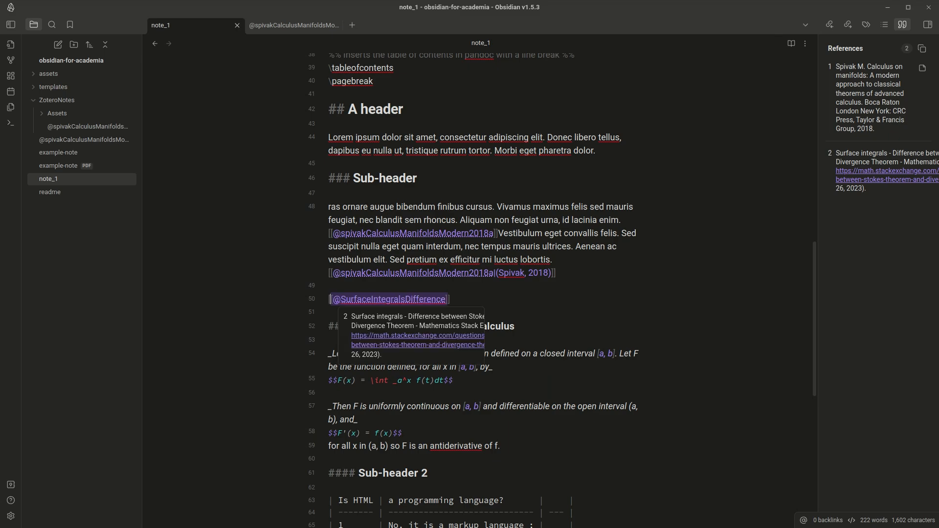
key(ctrl+z)
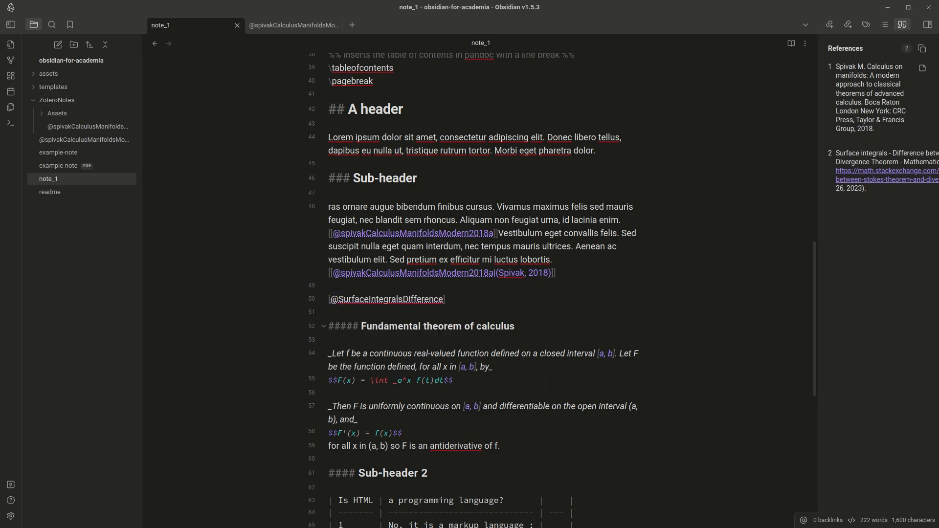
Paste the numbered reference list from the References pane at the end of note_1
scroll(484, 274, down, 8)
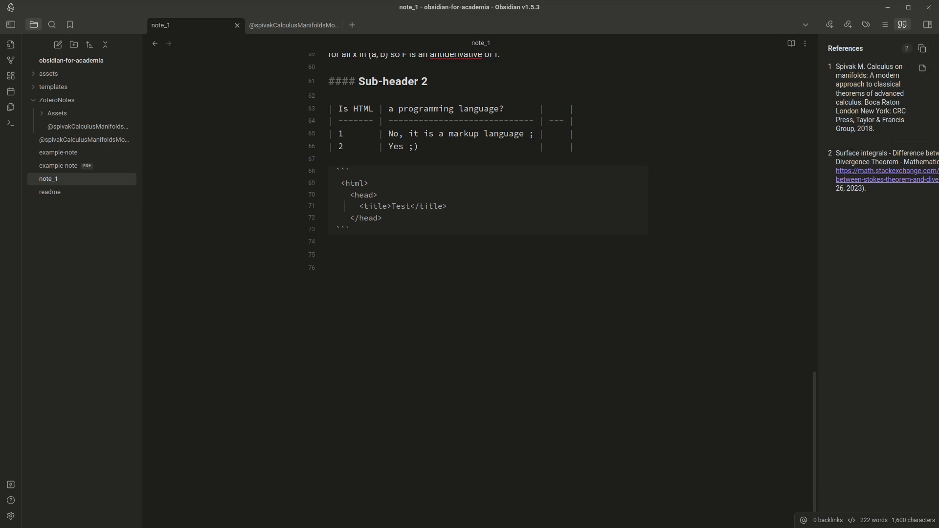
click(329, 268)
text(1  Spivak M. Calculus on manifolds: A modern approach to classical theorems of advanced calculus. Boca Raton London New York: CRC Press, Taylor & Francis Group, 2018.  2  Surface integrals - Difference between Stokes’ Theorem and Divergence Theorem - Mathematics Stack Exchange. [https://math.stackexchange.com/questions/2302188/difference-between-stokes-theorem-and-divergence-theorem](https://math.stackexchange.com/questions/2302188/difference-between-stokes-theorem-and-divergence-theorem) (accessed Oct 26, 2023).)
Add the level-2 heading "References" above the pasted reference entries, followed by a blank line
text(#)
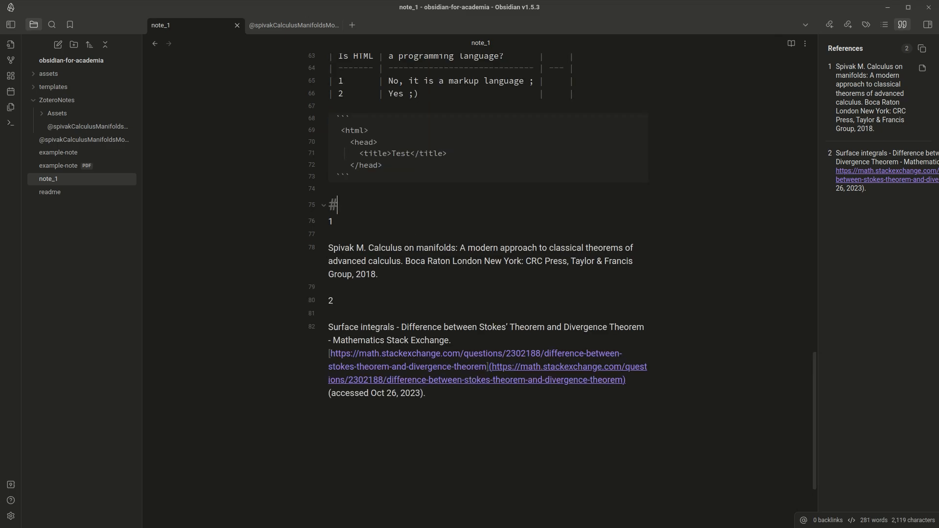
text(# References)
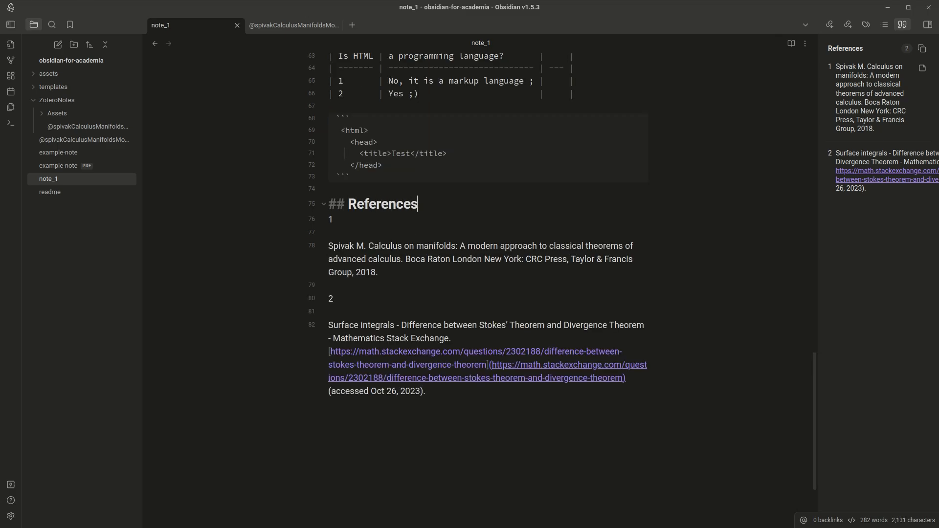
key(Return)
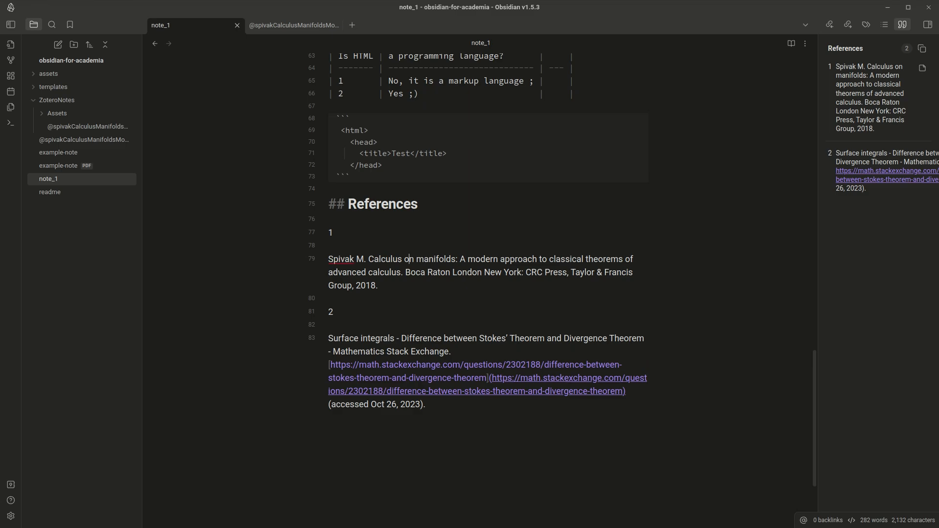
drag(426, 404, 328, 259)
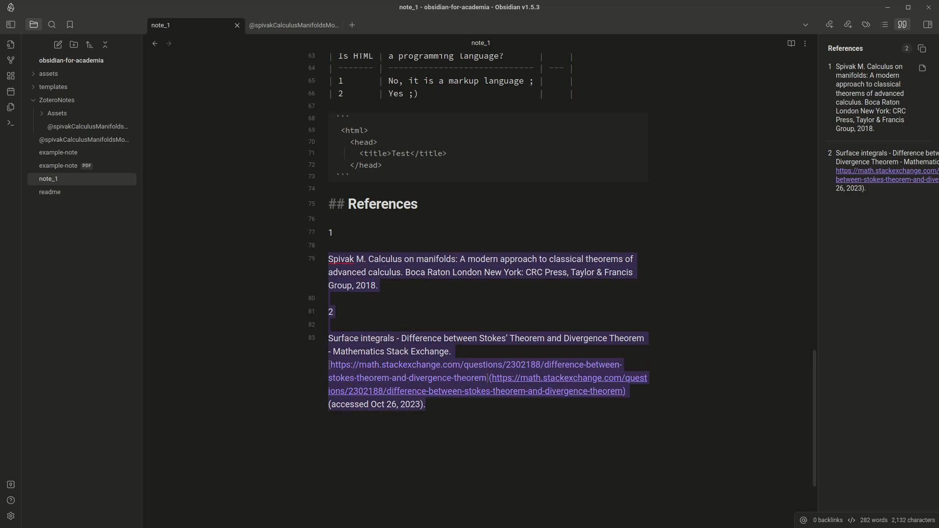
scroll(328, 259, down, 2)
scroll(328, 259, up, 2)
scroll(328, 260, down, 1)
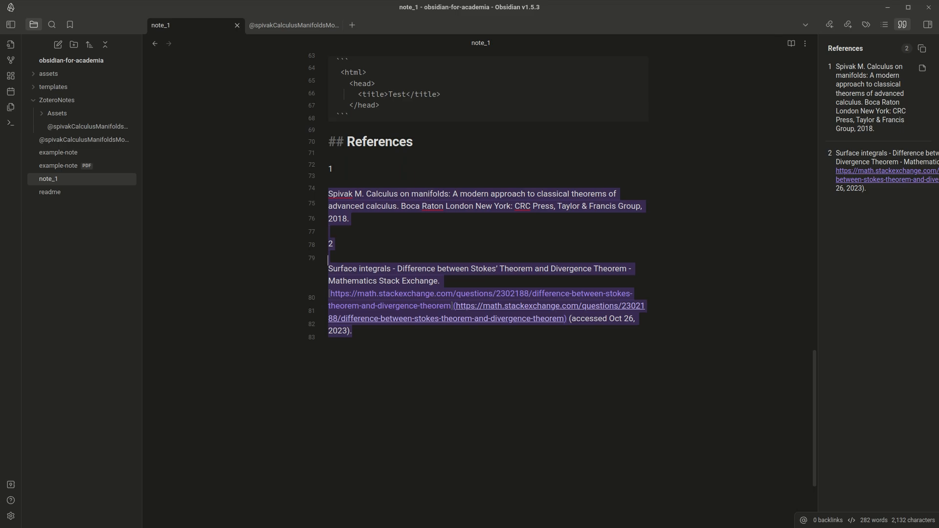
key(Left)
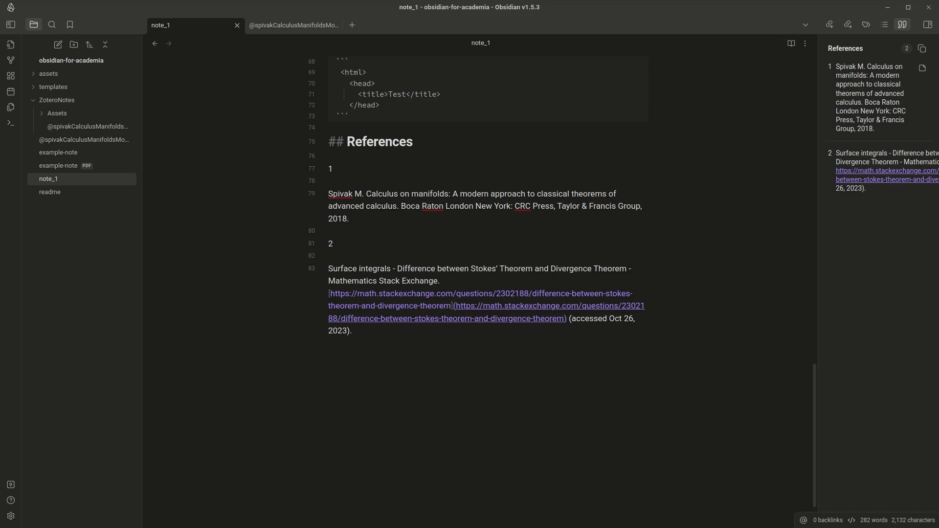
Delete both pasted reference entries and their numbers under the References heading
drag(353, 332, 328, 169)
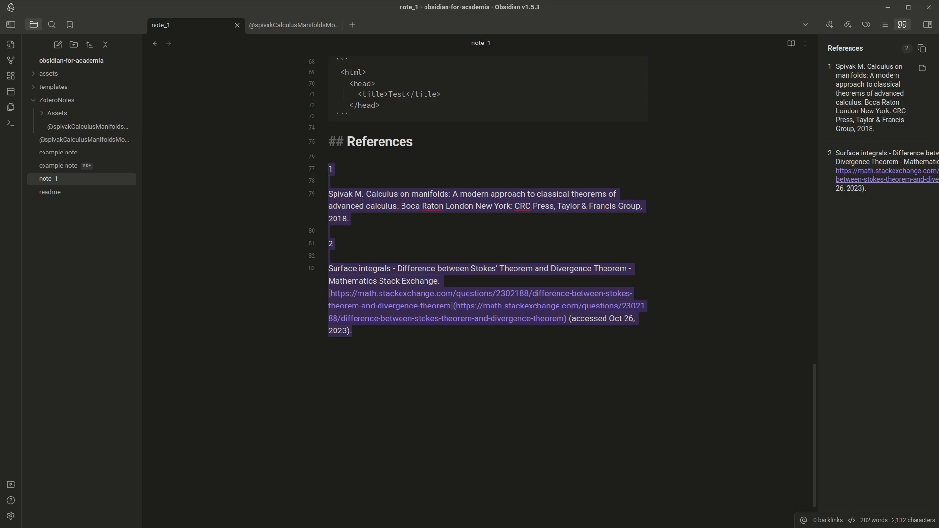
key(BackSpace)
key(BackSpace)
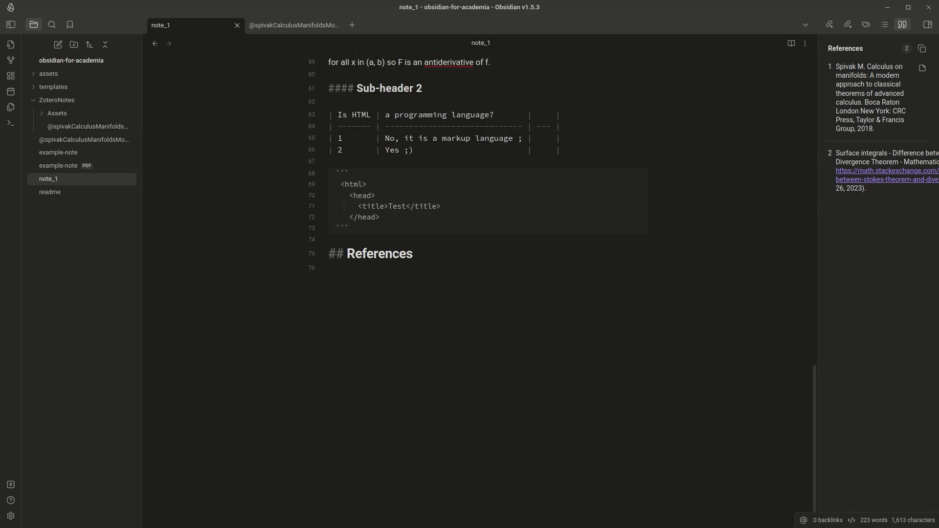
Convert the vault's wikilinks to Markdown links with the Obsidian Link Converter command
scroll(480, 284, up, 6)
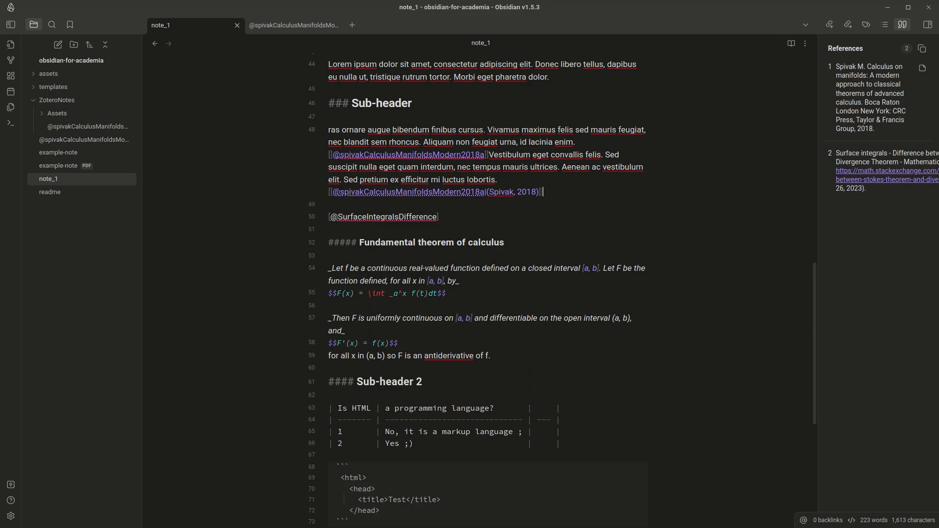
key(ctrl+p)
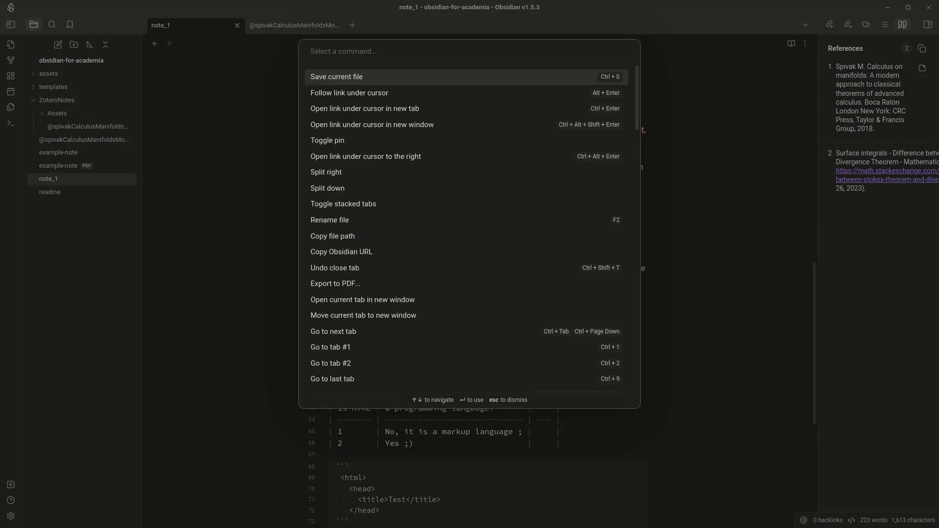
text(convert)
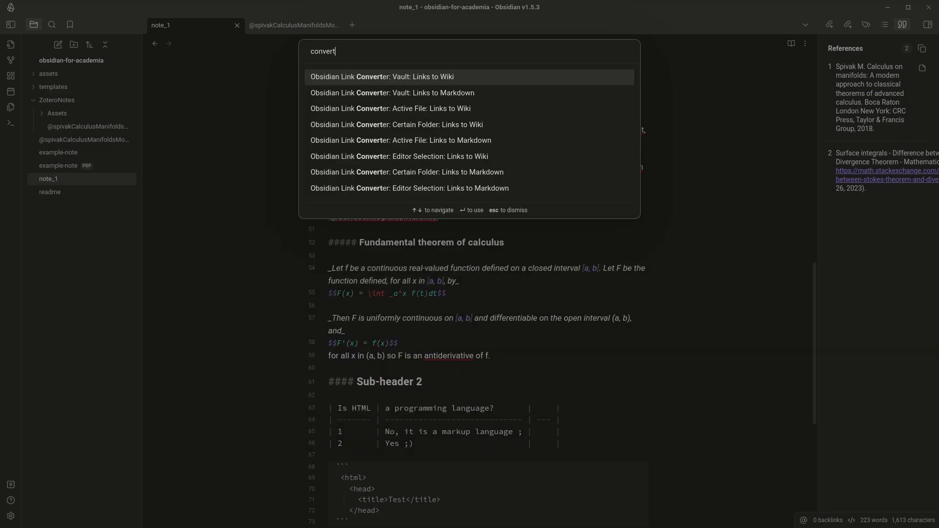
key(Down)
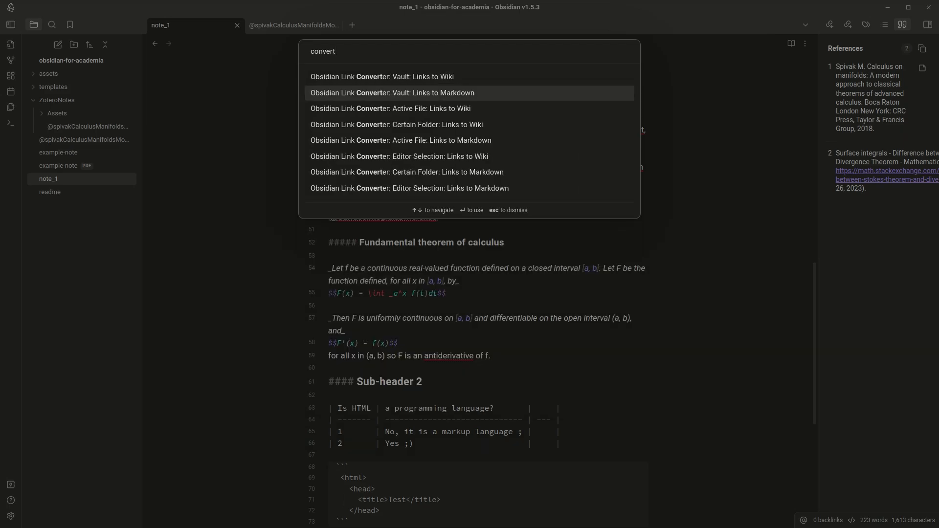
key(Return)
key(Return)
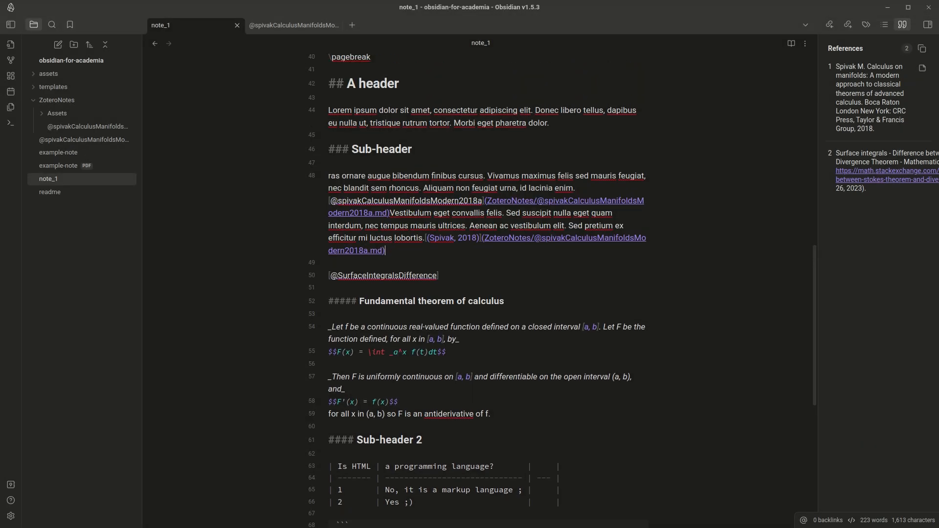
Review the Extra Pandoc arguments in the Pandoc Plugin settings, focusing on the wikilinks_title_after_pipe extension and the citeproc option
scroll(479, 289, up, 7)
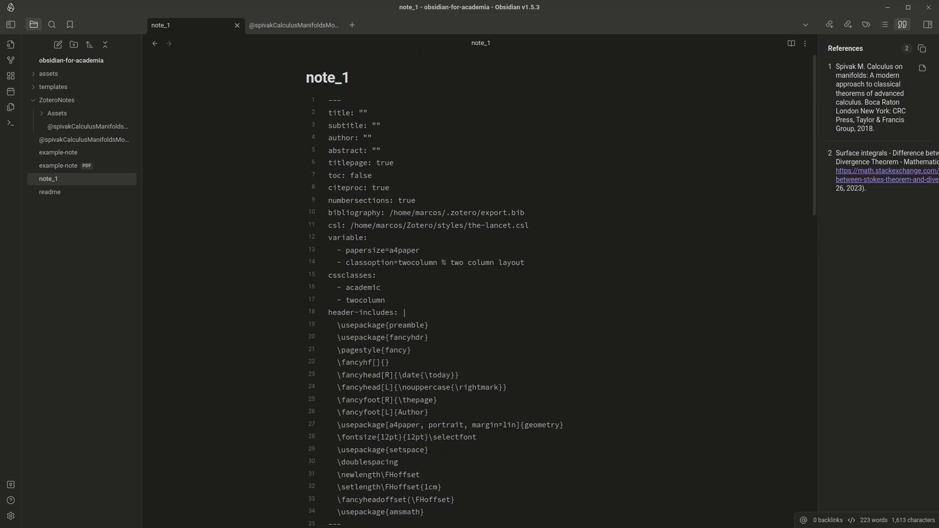
scroll(479, 289, down, 7)
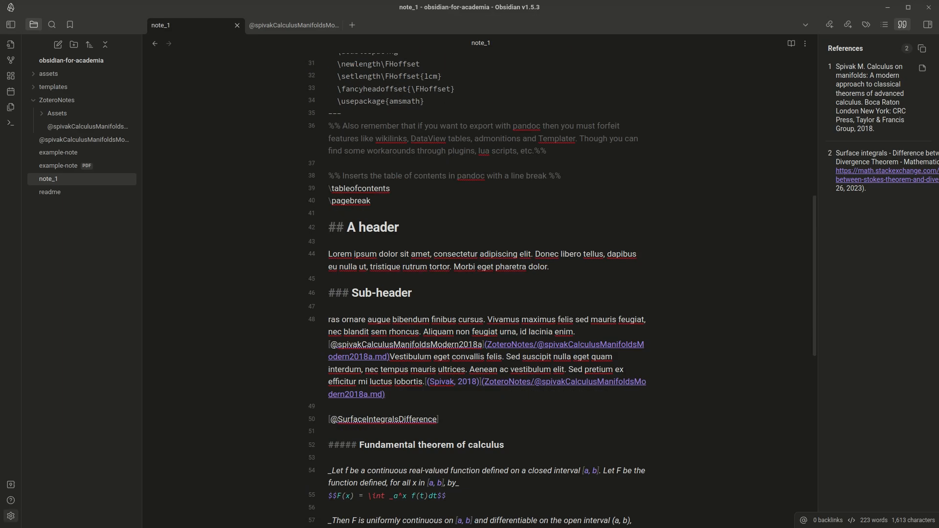
click(11, 516)
scroll(259, 362, down, 1)
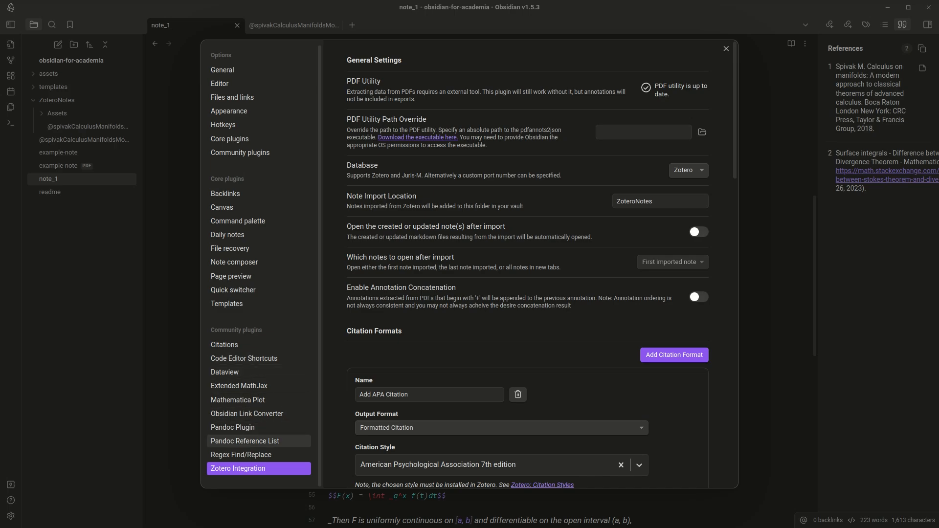
click(233, 427)
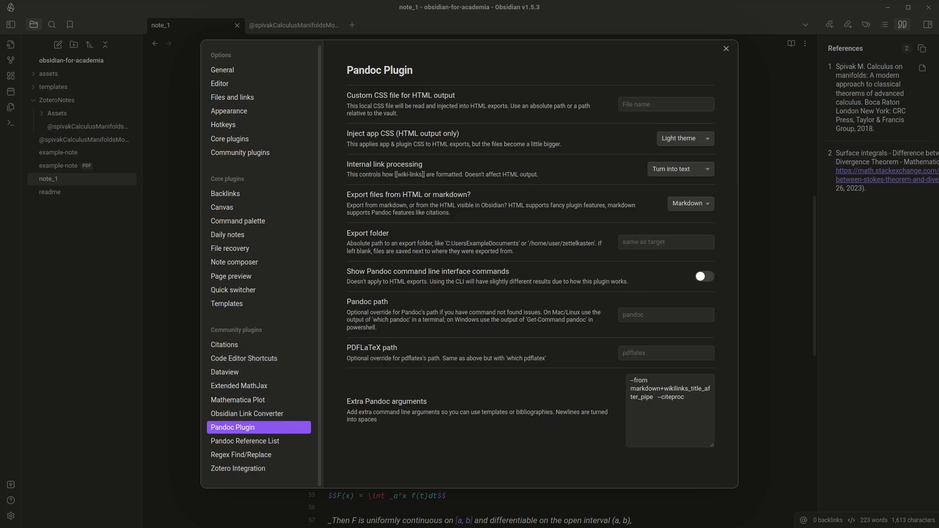
drag(630, 380, 663, 389)
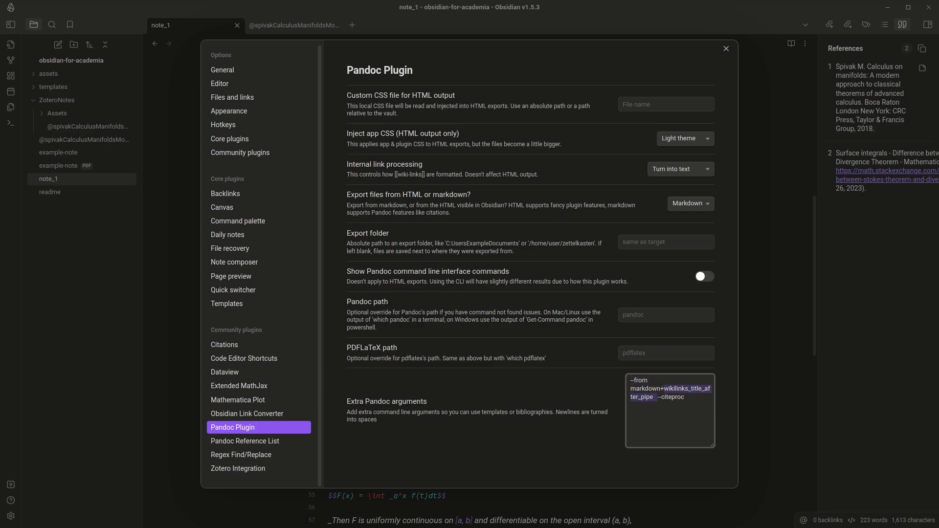
click(663, 389)
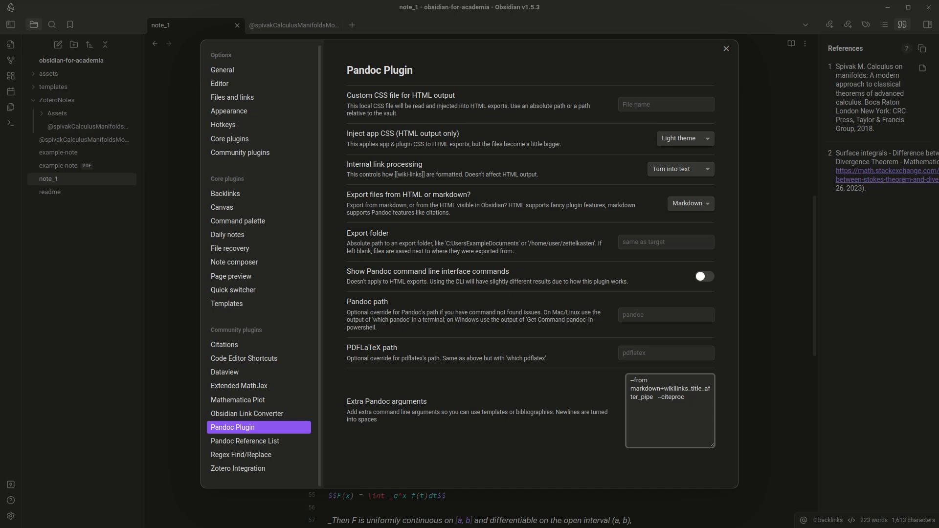
drag(663, 388, 710, 389)
drag(641, 397, 653, 397)
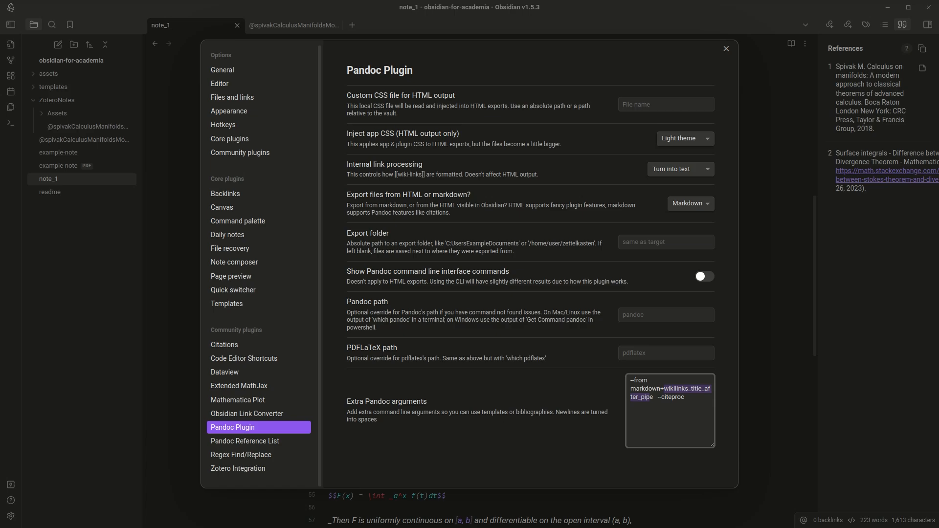
mouse_move(654, 397)
mouse_down()
mouse_move(631, 388)
mouse_move(663, 389)
mouse_up()
click(663, 389)
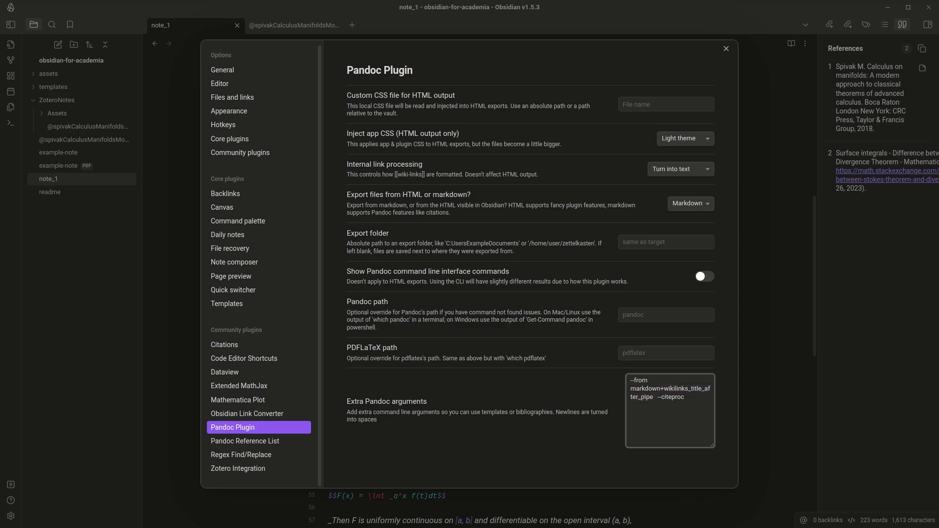
drag(661, 389, 658, 397)
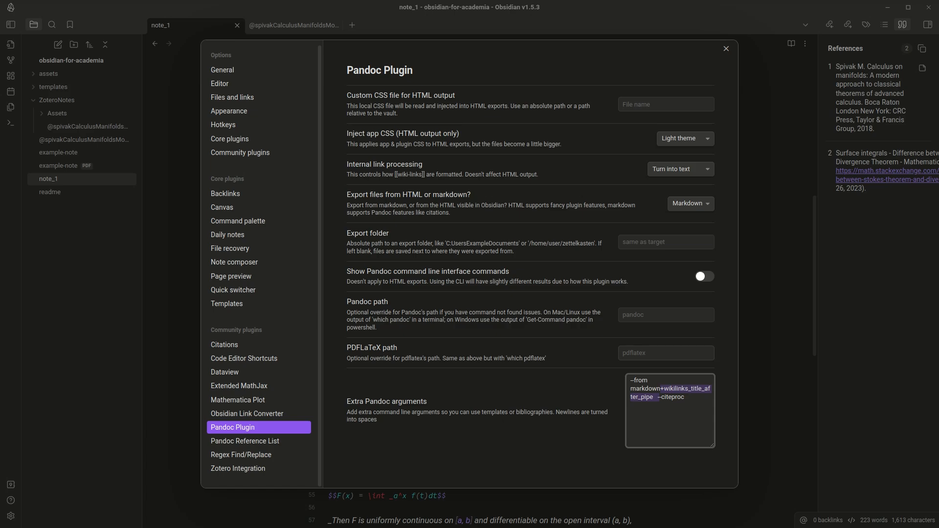
key(ctrl+a)
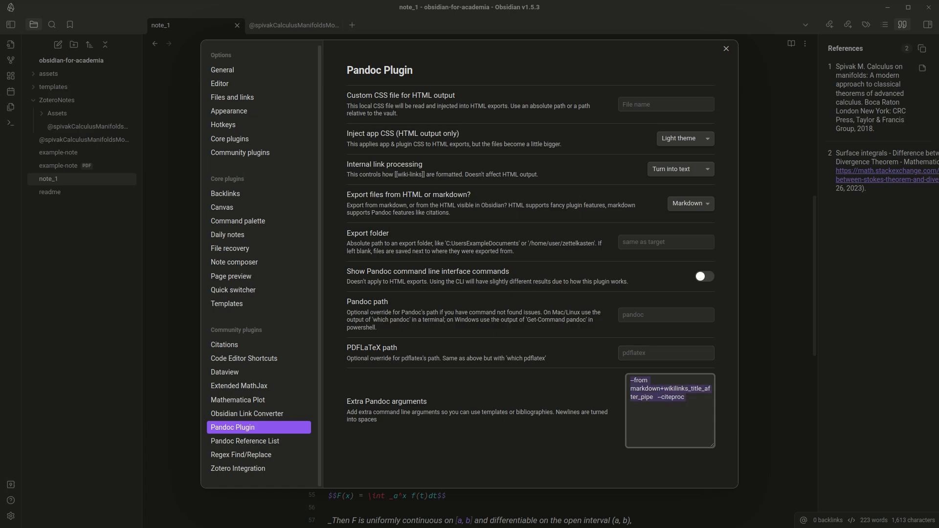
double_click(673, 397)
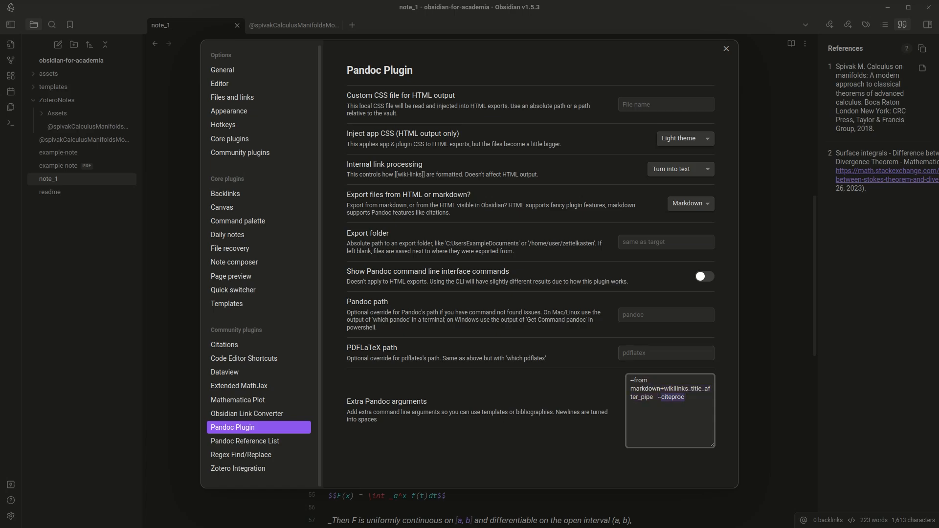
click(725, 48)
Fill in note_1's front matter with title "A cool title", subtitle "Subtitle" and the author's full name, and remove the abstract line
scroll(479, 294, up, 15)
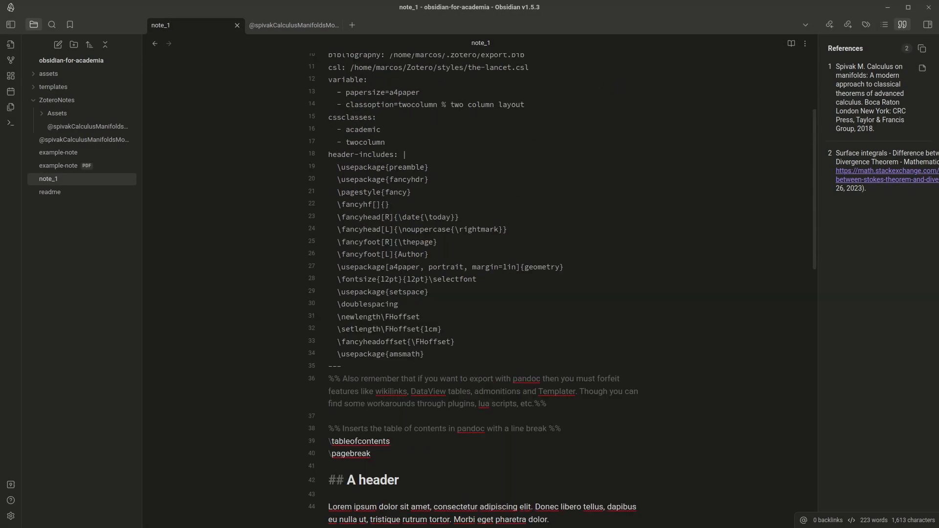
drag(529, 225, 328, 213)
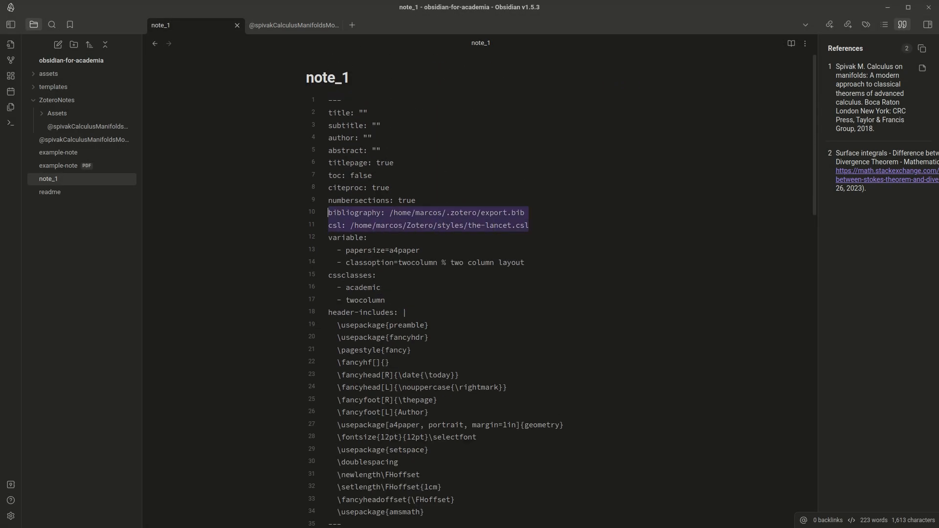
click(364, 113)
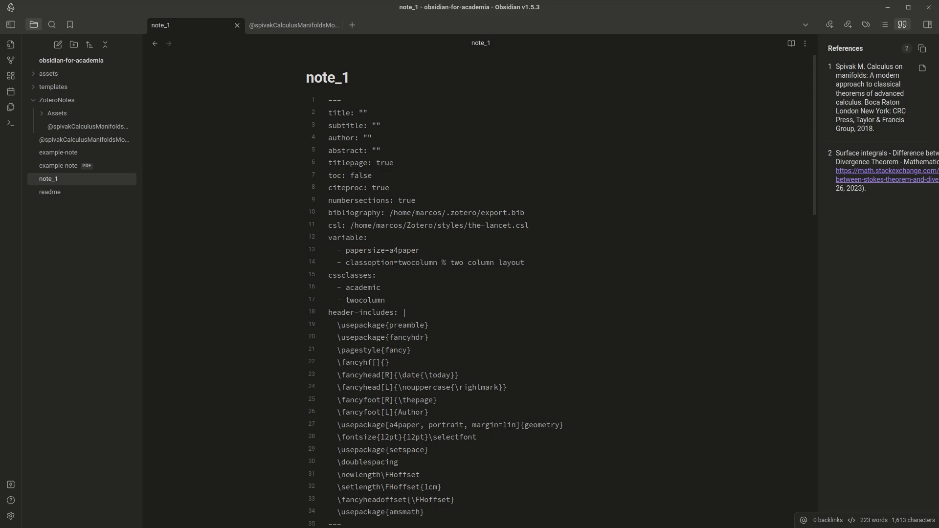
text(A cool title" subtitle: "Subtitle" author: "Marcos Nico)
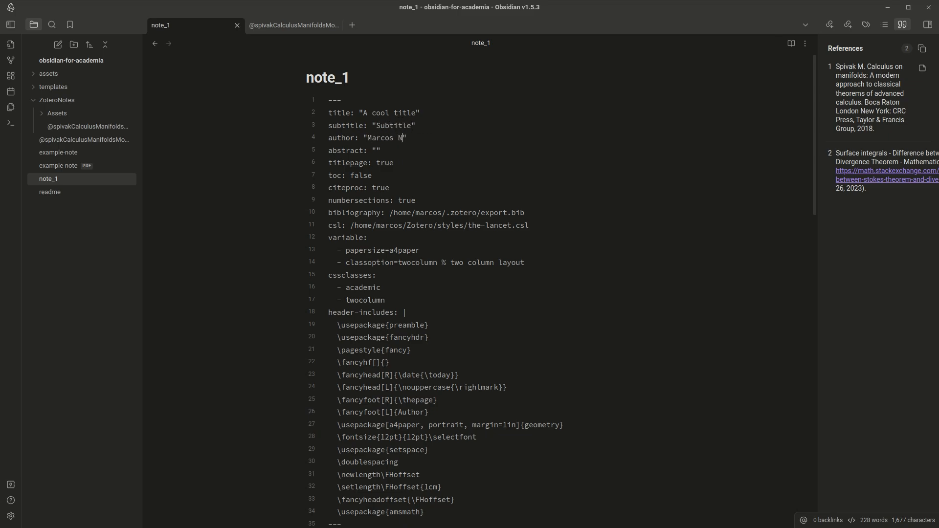
text(lau)
key(ctrl+x)
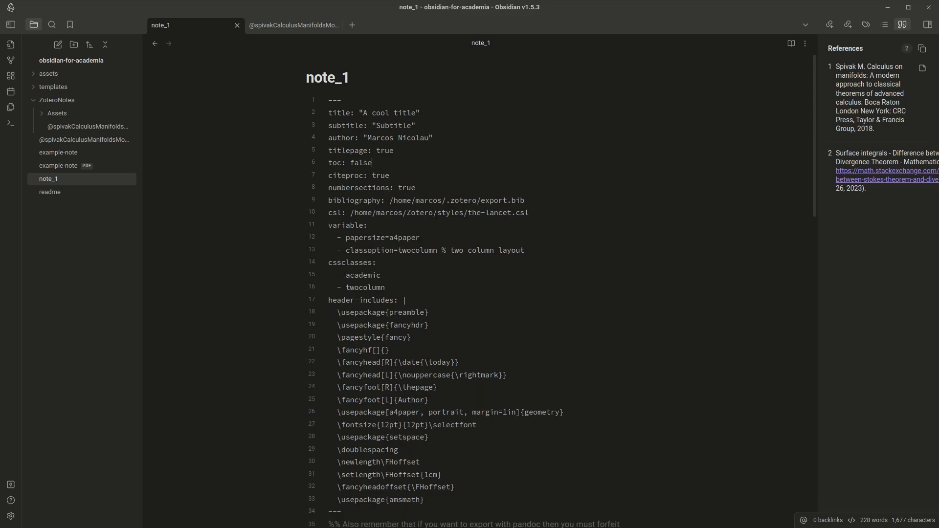
Review note_1's table-of-contents and page-break commands, citeproc and numbersections properties, and fancyhdr header lines
scroll(481, 283, down, 8)
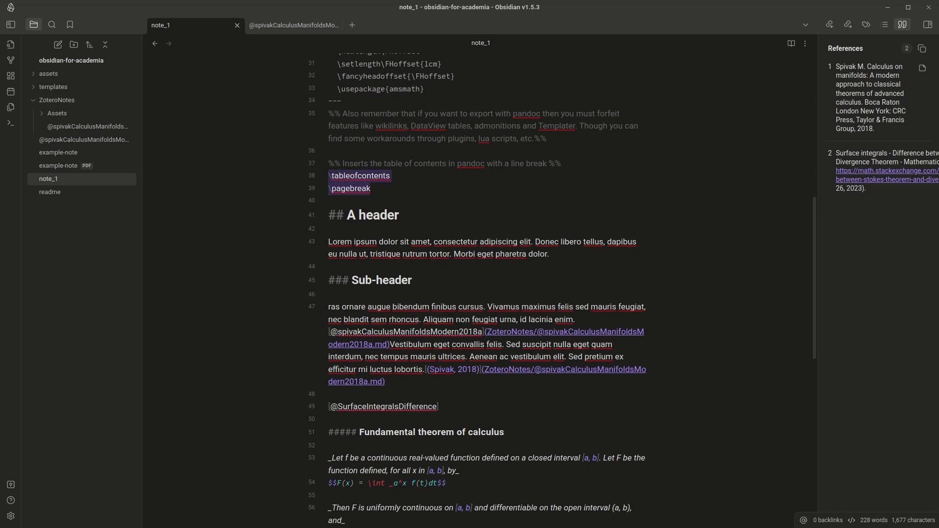
scroll(329, 176, up, 8)
double_click(381, 176)
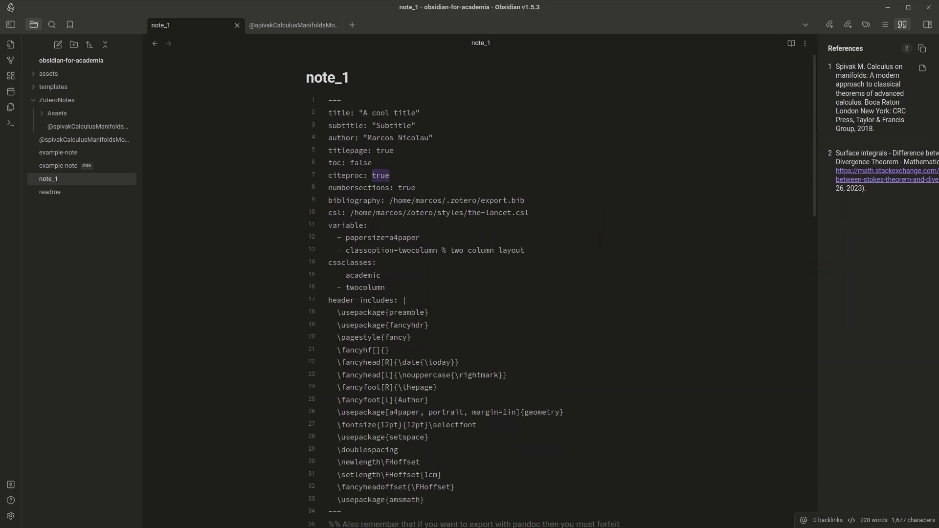
double_click(406, 188)
scroll(481, 284, down, 3)
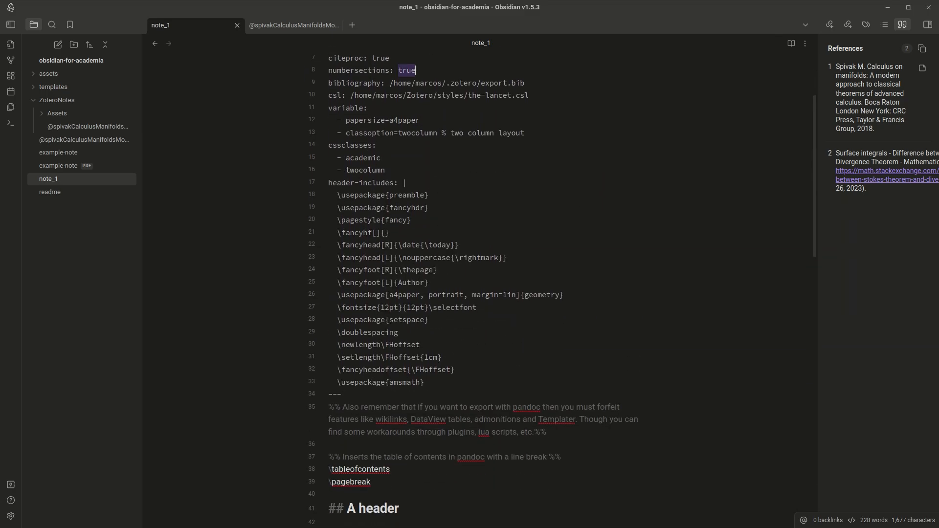
double_click(367, 233)
double_click(369, 245)
double_click(374, 258)
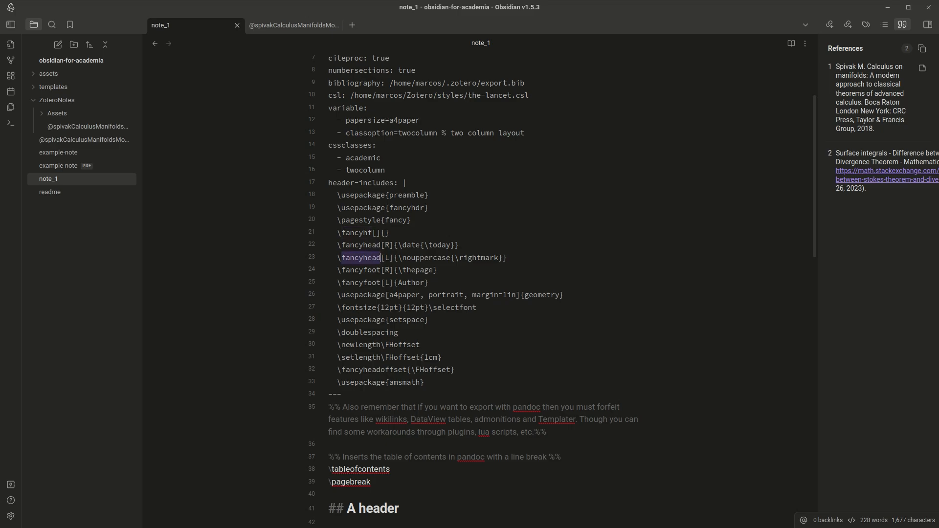
scroll(481, 283, down, 2)
scroll(481, 284, down, 6)
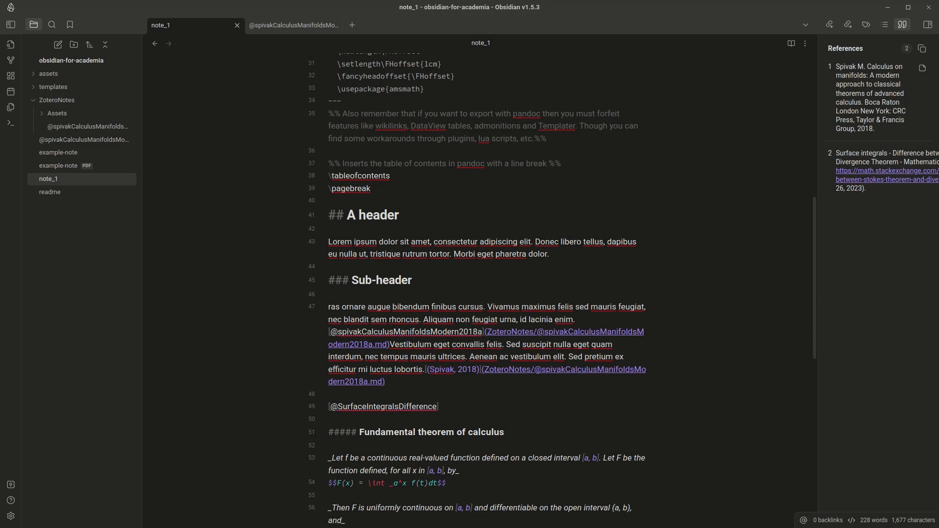
Export note_1 as PDF via LaTeX with the Pandoc Plugin
key(ctrl+p)
text(expor)
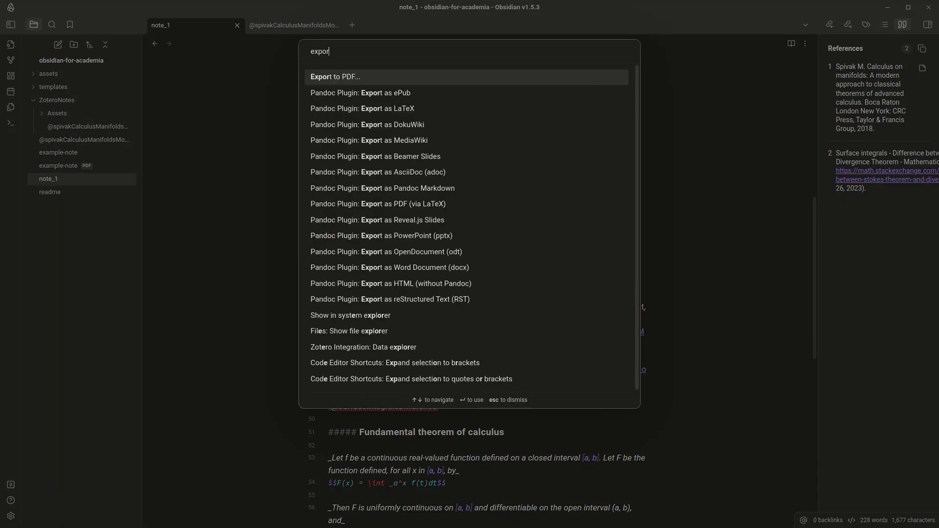
text(t as pdf)
key(Return)
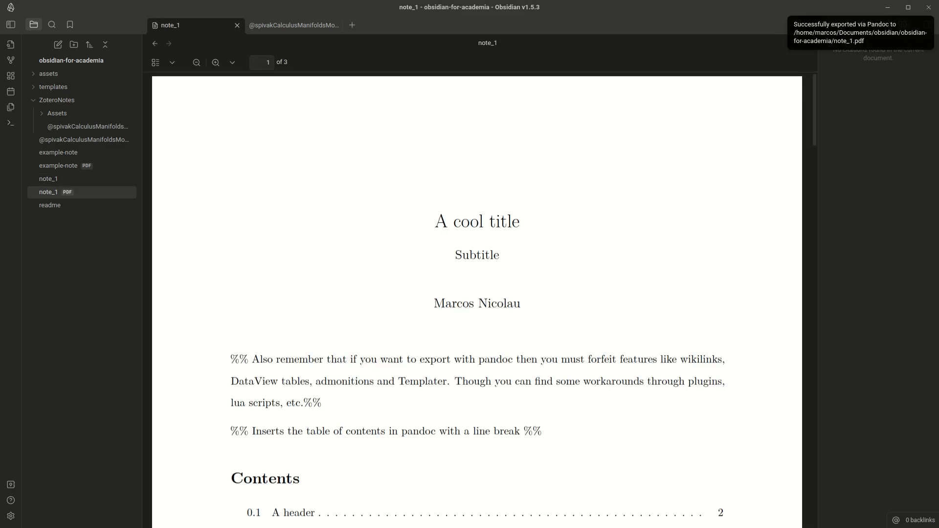
Examine the exported PDF's title page, comment lines and contents list, and follow the "A header" entry to read through page 2
scroll(476, 294, down, 2)
drag(542, 314, 231, 242)
mouse_move(231, 241)
mouse_down()
mouse_move(321, 286)
mouse_move(231, 241)
mouse_up()
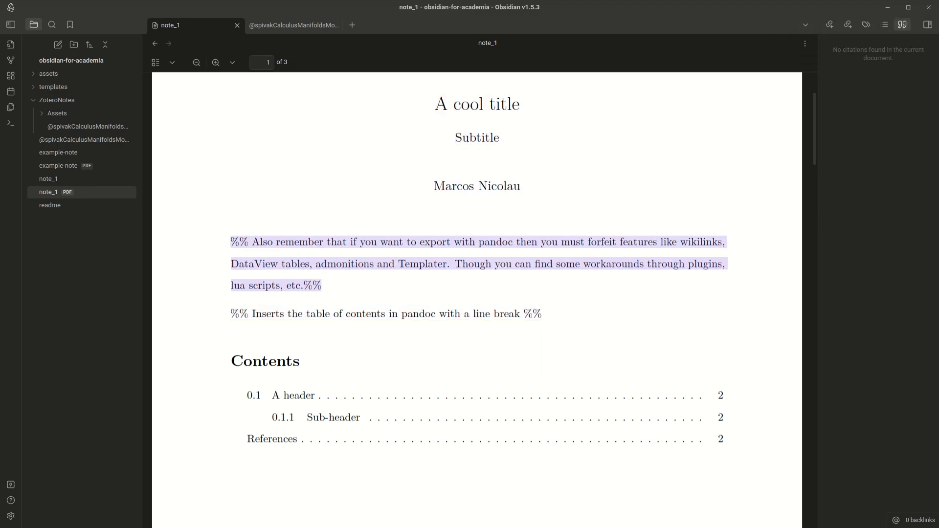
scroll(232, 247, down, 4)
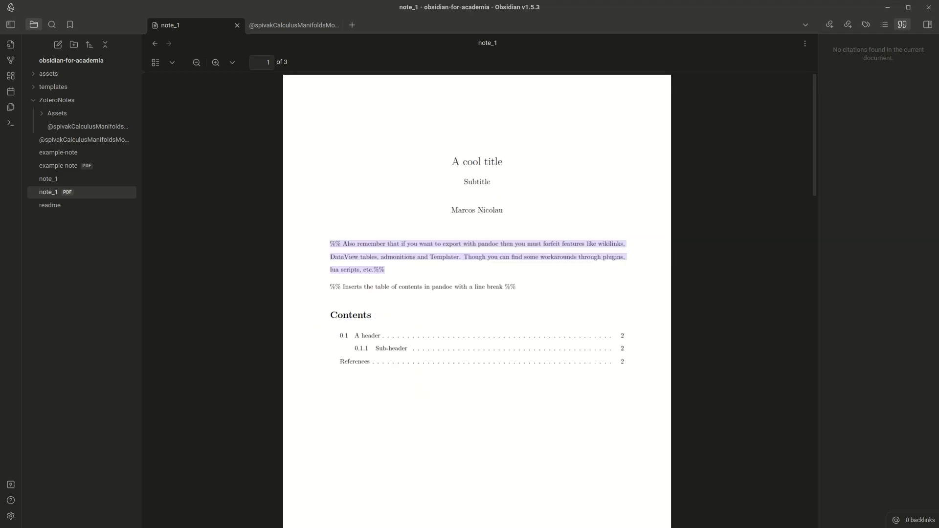
scroll(353, 322, down, 1)
scroll(386, 264, up, 4)
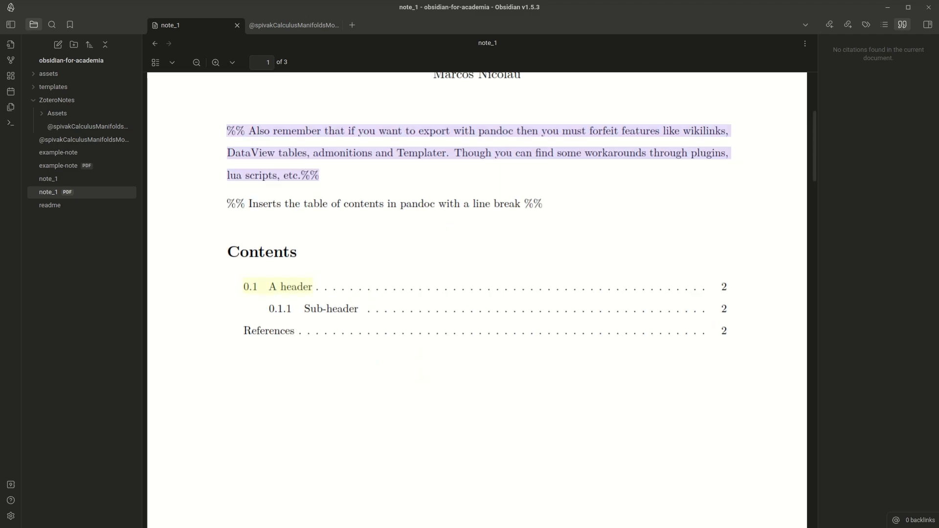
scroll(279, 228, down, 1)
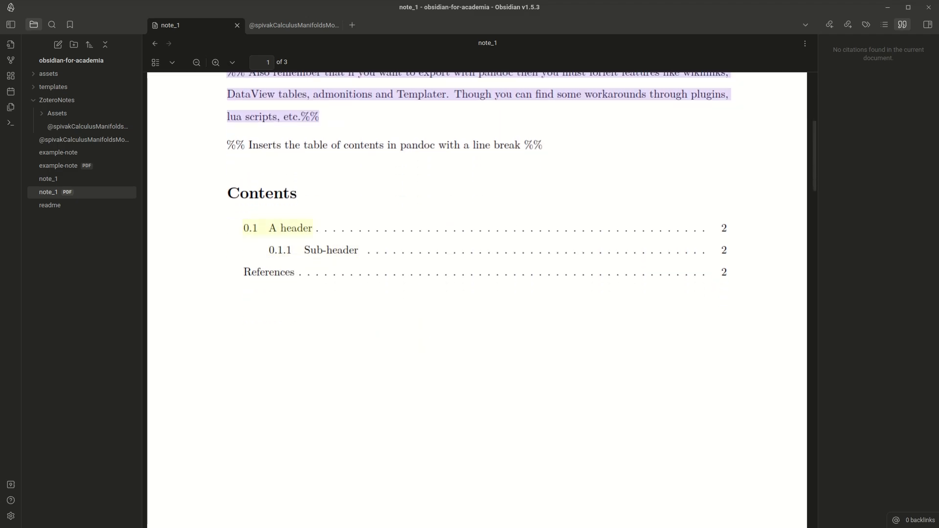
click(278, 228)
scroll(477, 298, down, 1)
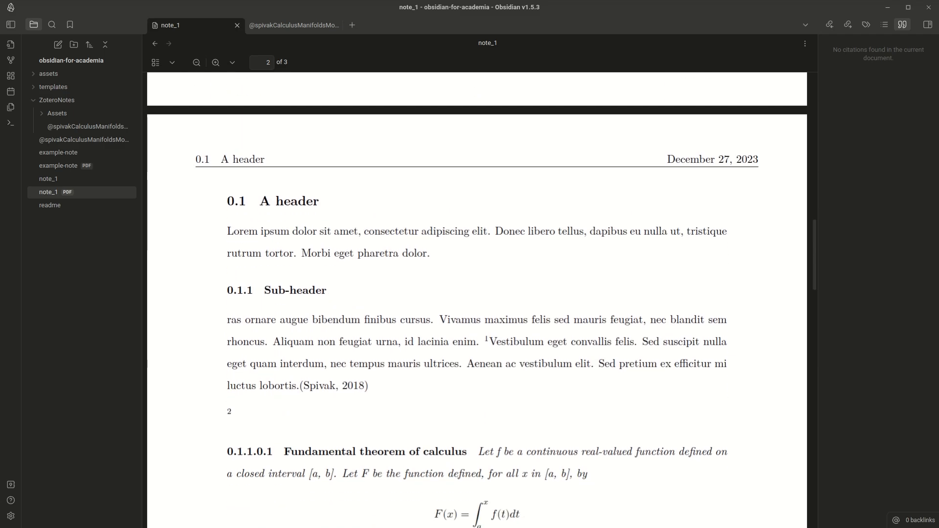
scroll(477, 296, down, 10)
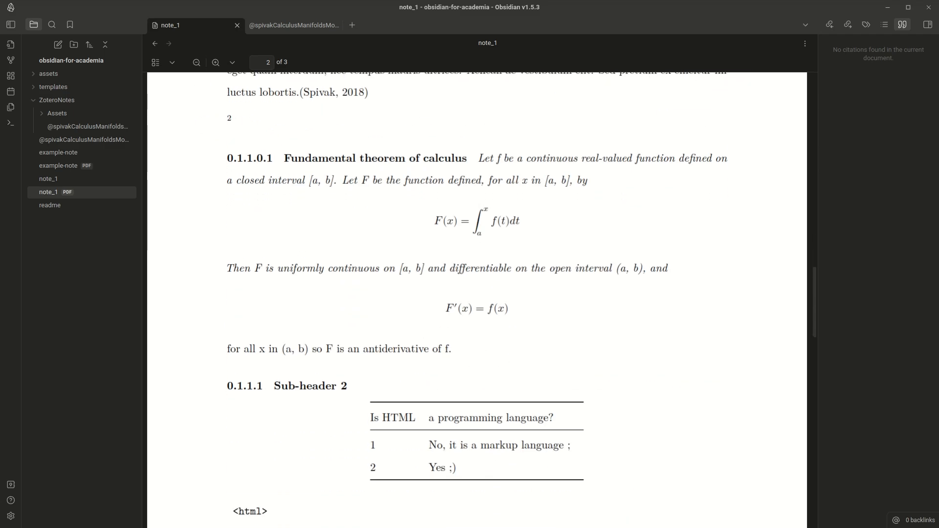
Examine the References section of the exported PDF, including the Spivak and Surface integrals entries
scroll(476, 297, down, 4)
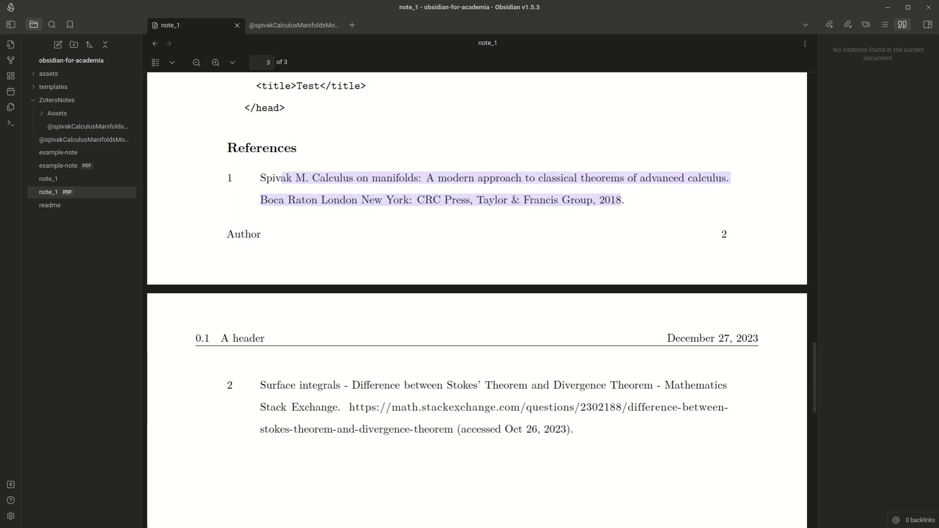
drag(266, 178, 504, 178)
double_click(262, 148)
drag(262, 148, 643, 179)
drag(267, 385, 343, 385)
click(344, 385)
Compare the in-text citations under Sub-header with the rest of the PDF, including the "(Spivak, 2018)" link text, and return to the title page
scroll(343, 385, up, 1)
scroll(477, 294, up, 5)
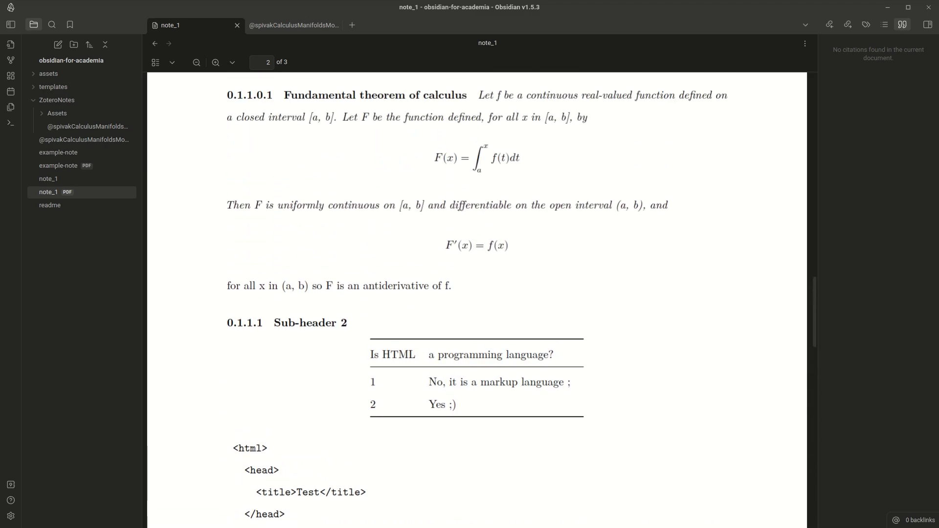
scroll(477, 294, up, 3)
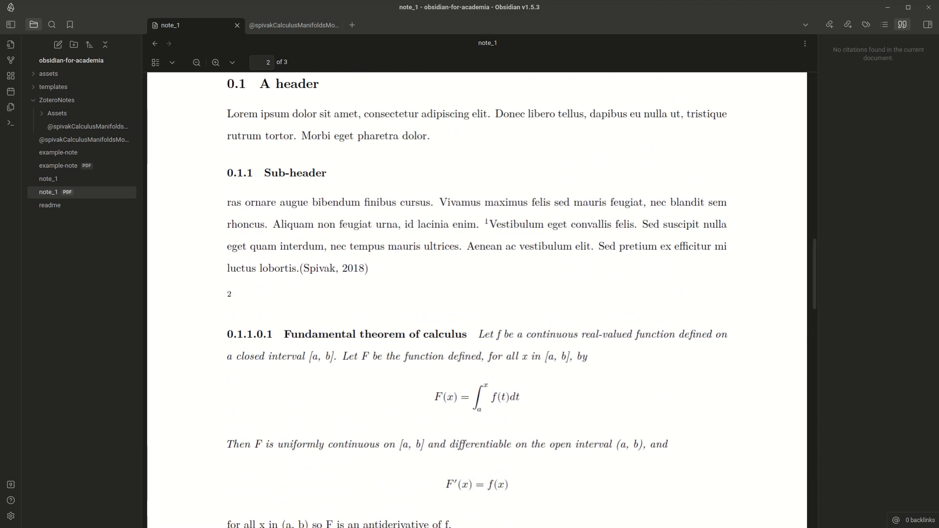
scroll(477, 293, up, 2)
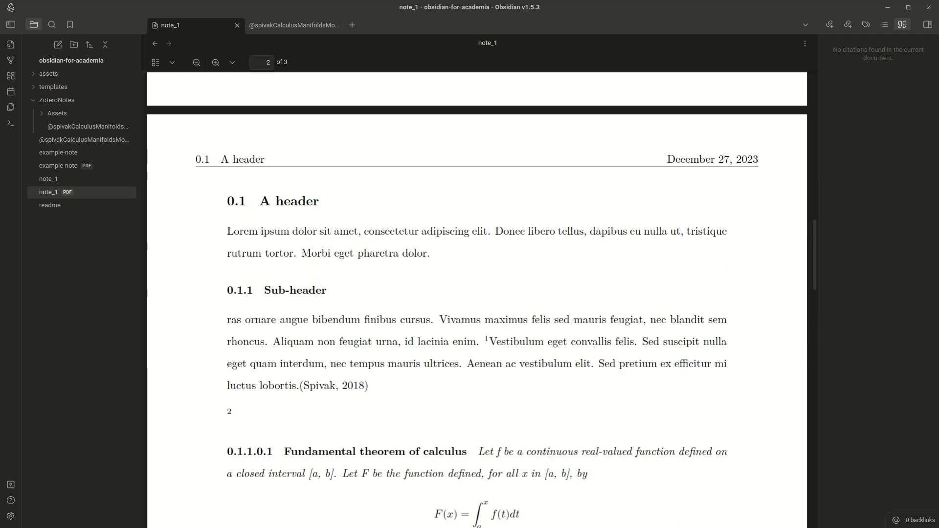
drag(368, 386, 298, 386)
scroll(477, 300, down, 6)
scroll(476, 300, up, 4)
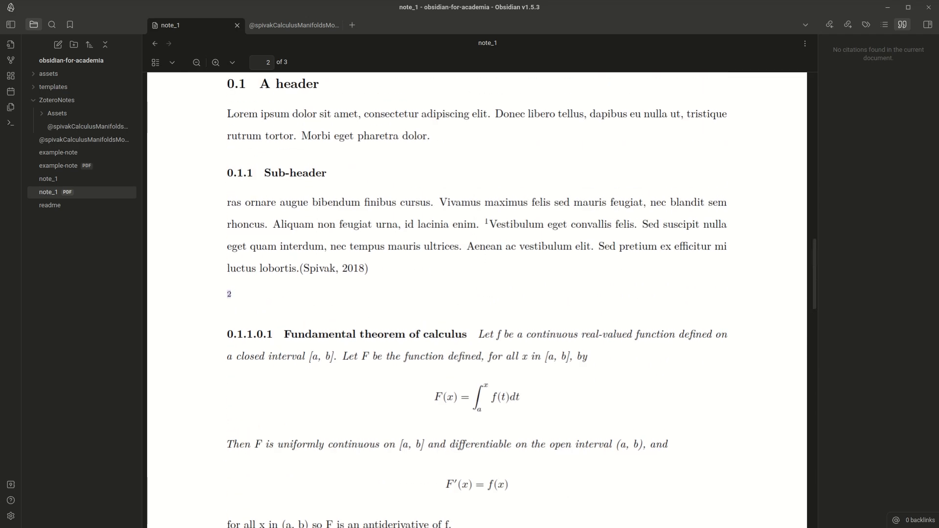
scroll(477, 300, up, 10)
scroll(477, 300, up, 7)
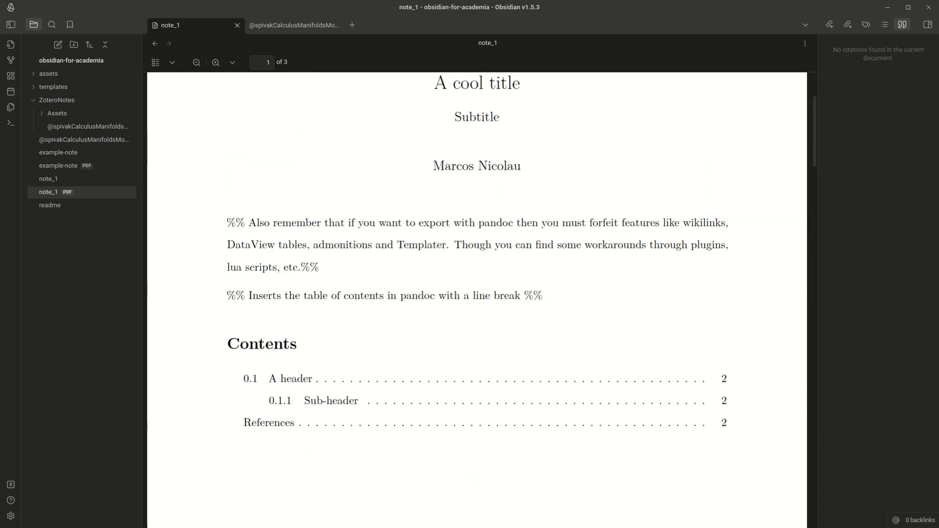
Examine the title, subtitle and author on the exported PDF's title page, plus the section name and date in page 2's header
drag(433, 308, 521, 308)
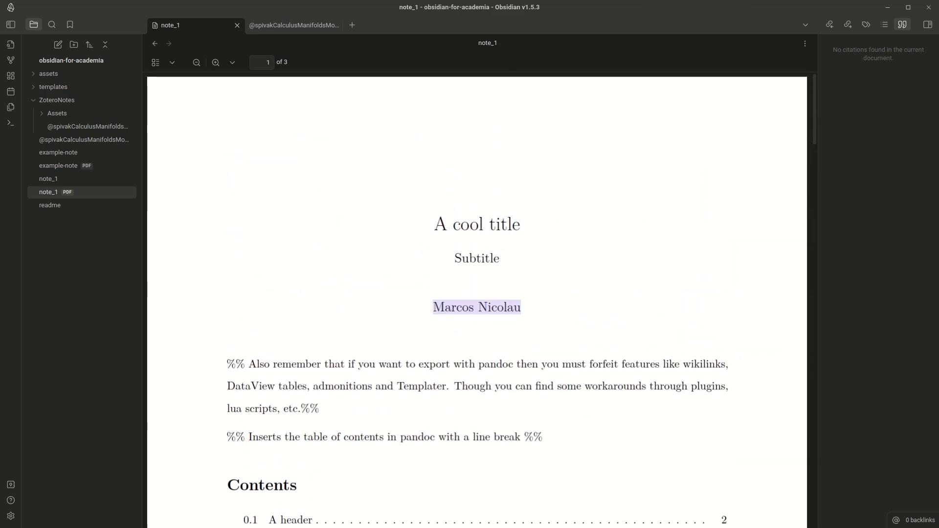
drag(435, 225, 499, 259)
scroll(477, 300, down, 2)
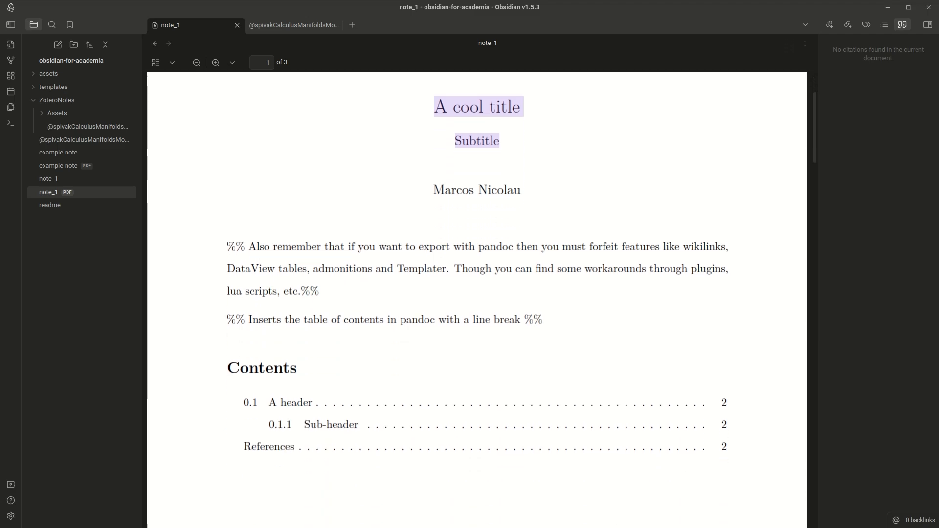
triple_click(470, 269)
scroll(476, 431, down, 15)
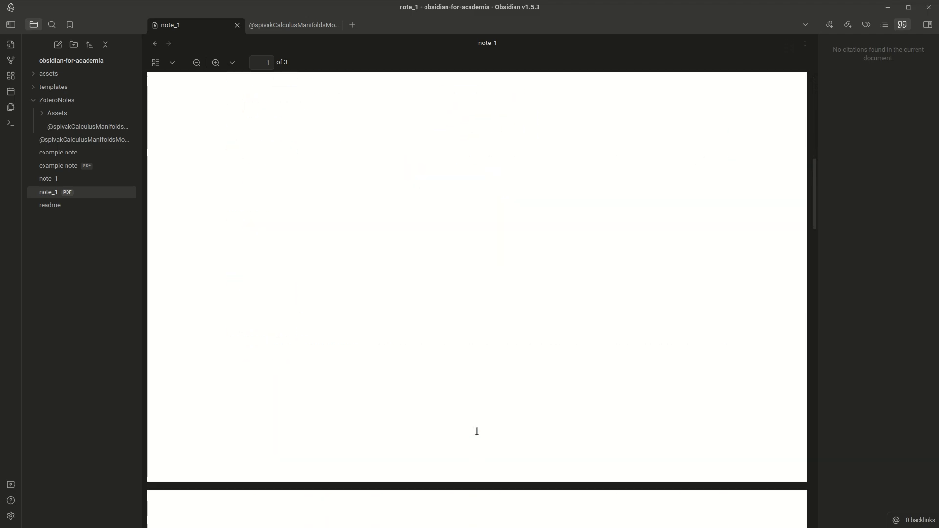
drag(201, 124, 268, 125)
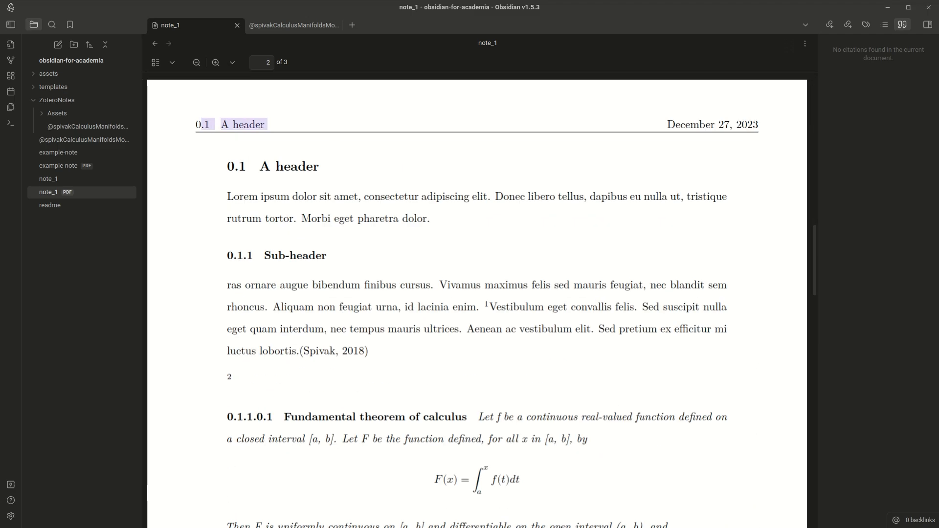
drag(681, 124, 705, 125)
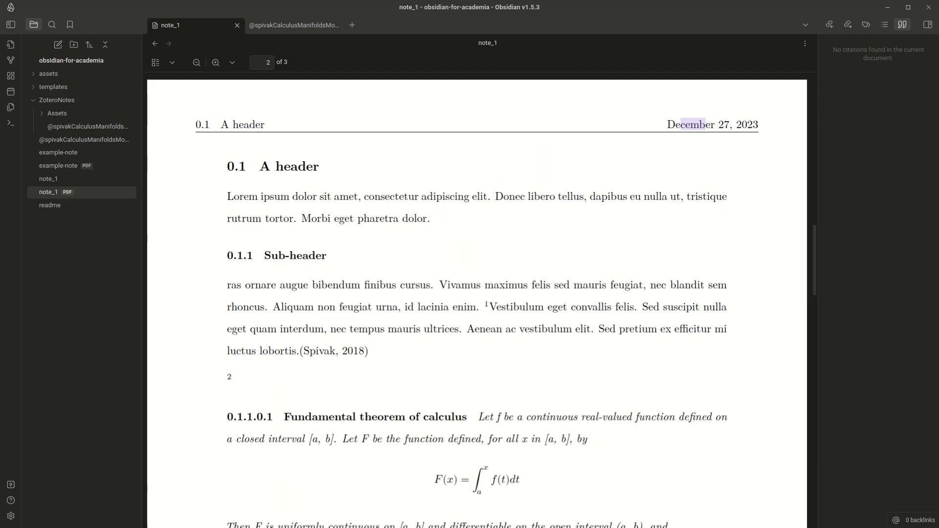
scroll(477, 303, up, 15)
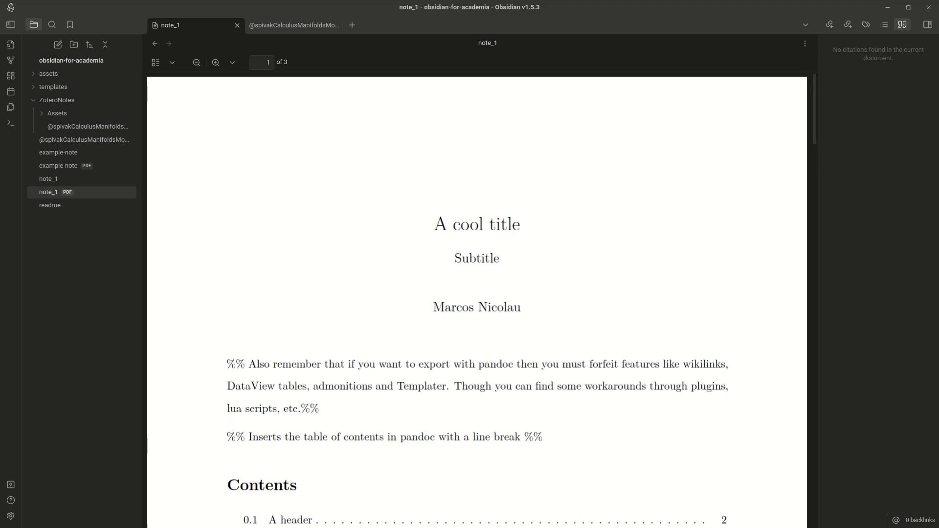
Open the note_1 source and review its front matter, Sub-header citation links and References heading, comparing them with the reading view
click(48, 179)
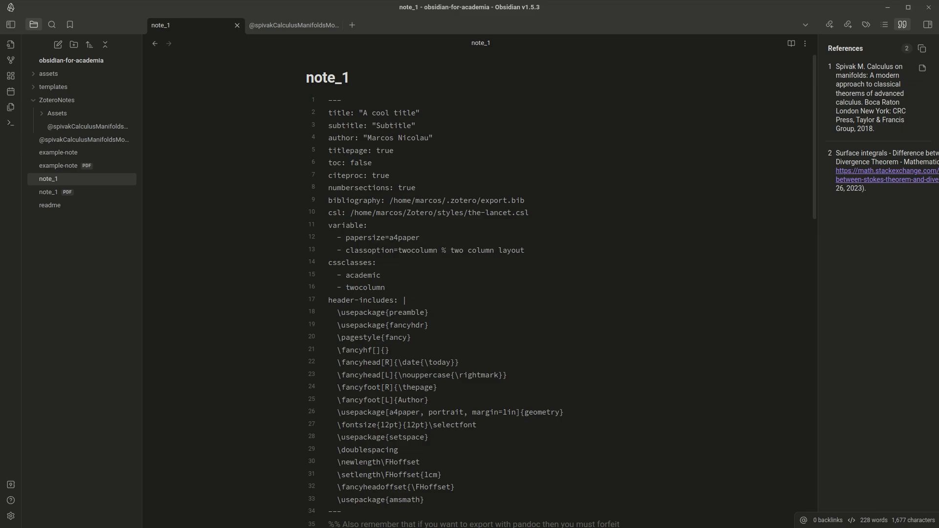
scroll(562, 289, down, 10)
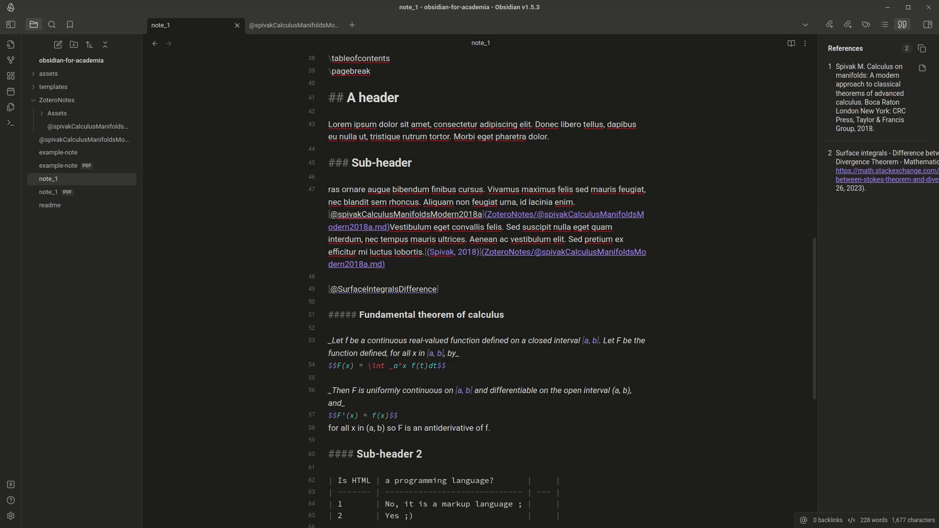
mouse_move(406, 215)
click(329, 277)
scroll(487, 288, down, 5)
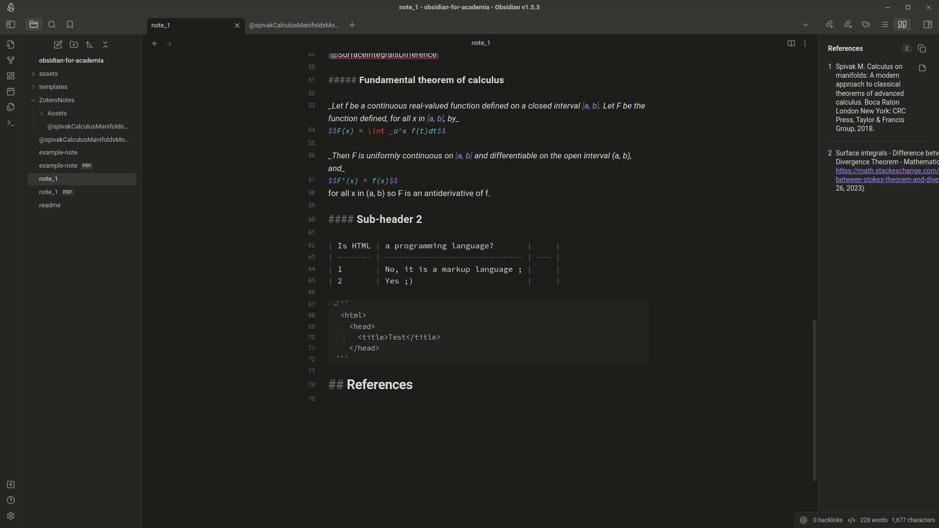
scroll(487, 289, up, 5)
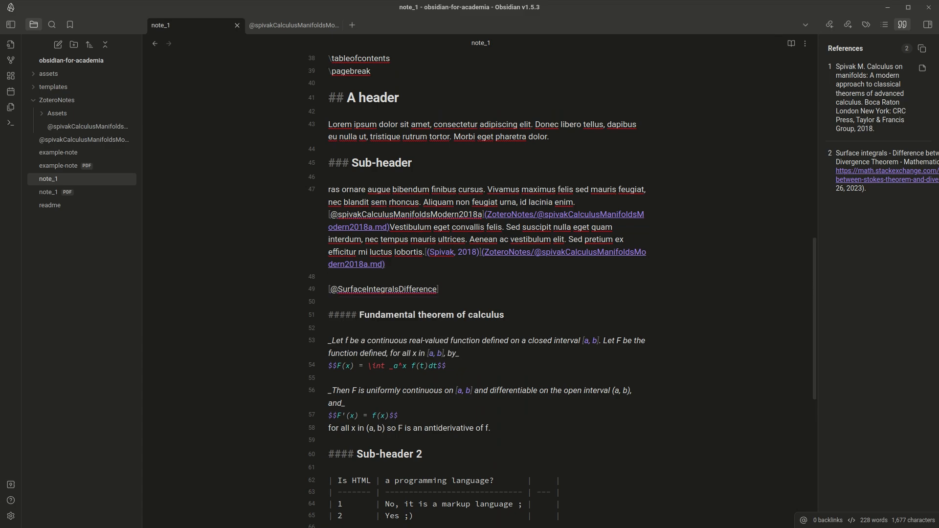
scroll(487, 289, up, 10)
scroll(486, 288, down, 6)
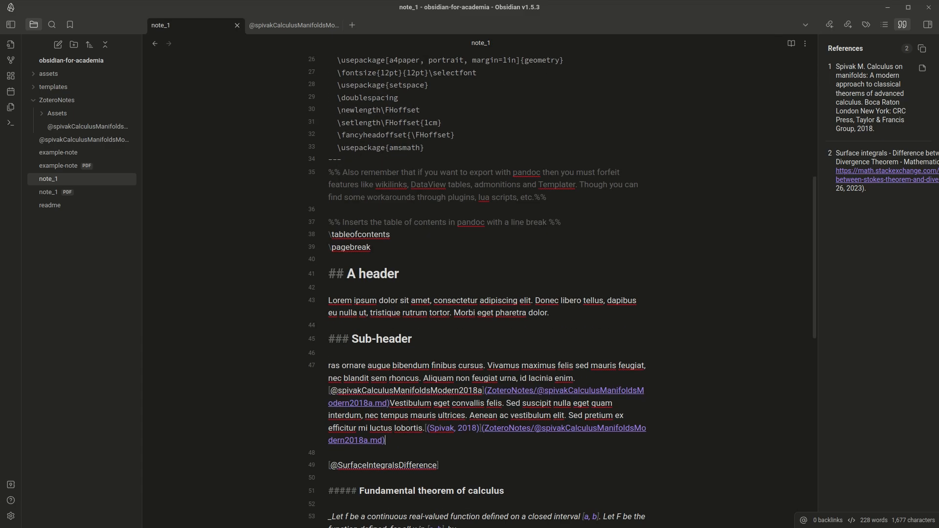
drag(385, 441, 427, 428)
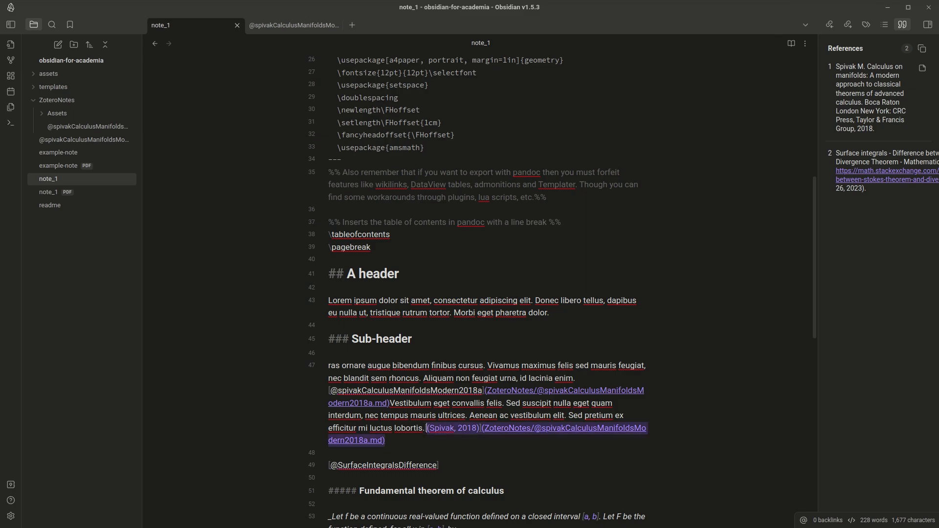
scroll(486, 289, up, 5)
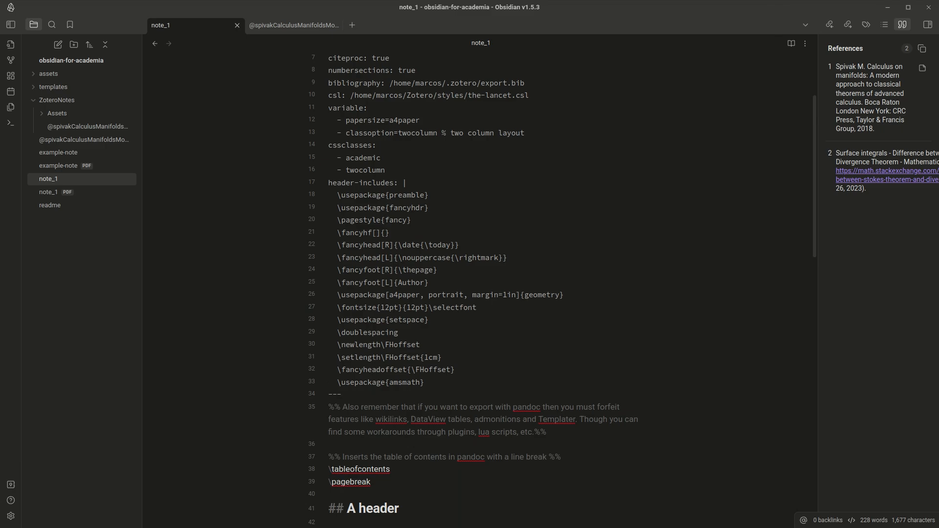
key(ctrl+e)
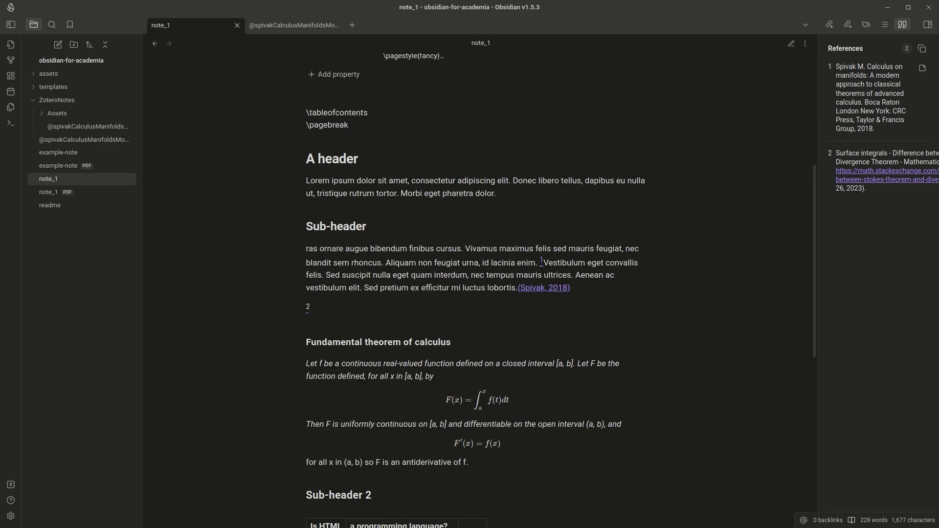
key(ctrl+e)
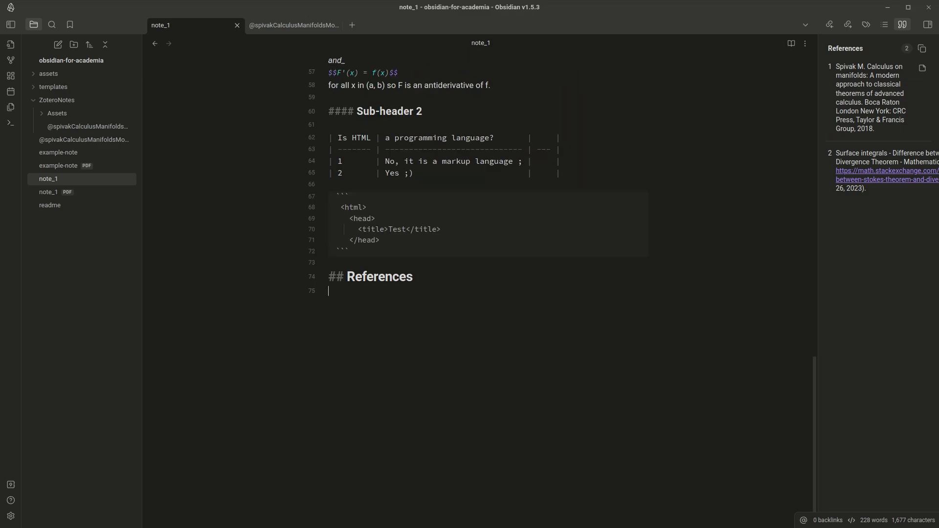
Copy the generated reference list, paste it under the References heading of note_1, and check it in reading view
click(921, 48)
click(330, 291)
key(ctrl+v)
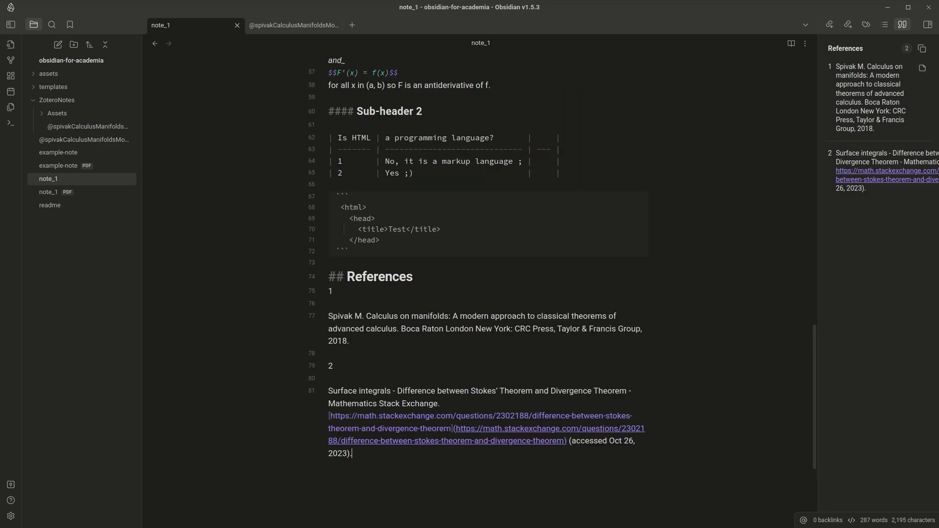
key(ctrl+e)
key(ctrl+e)
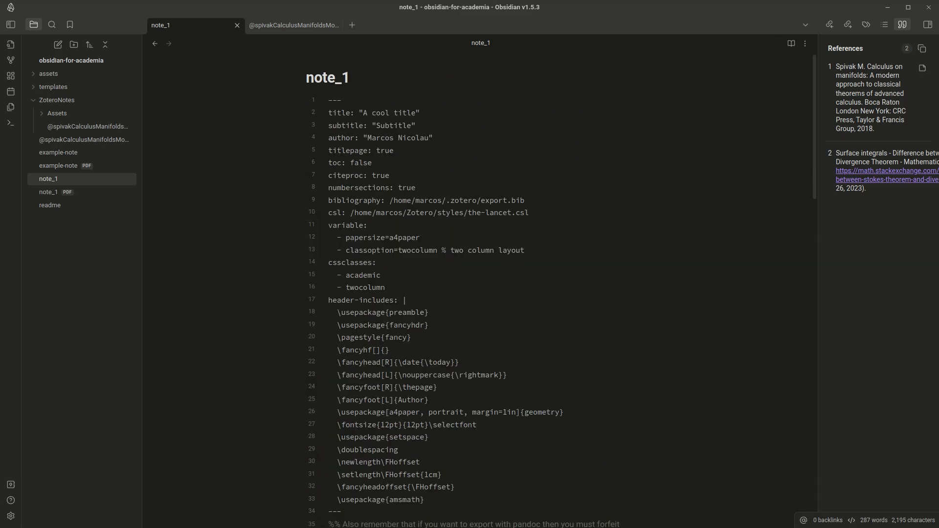
Start Obsidian's built-in PDF export of note_1 with the file name as title, A4 page size and default margin
key(ctrl+e)
key(ctrl+p)
text(exp)
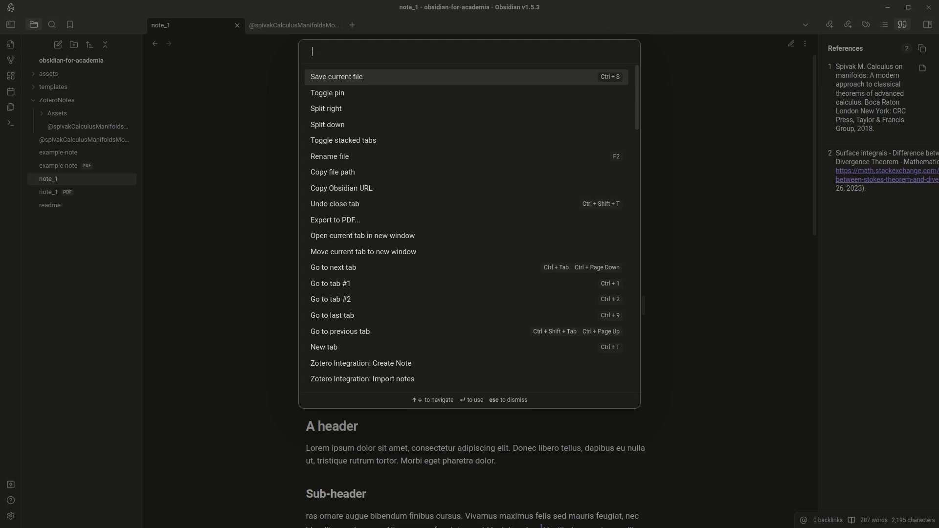
text(ort)
key(Return)
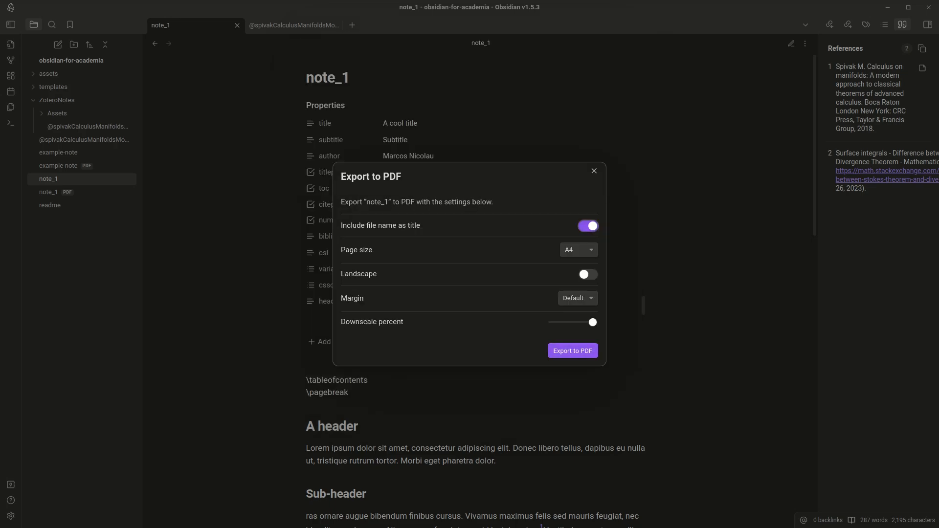
click(572, 351)
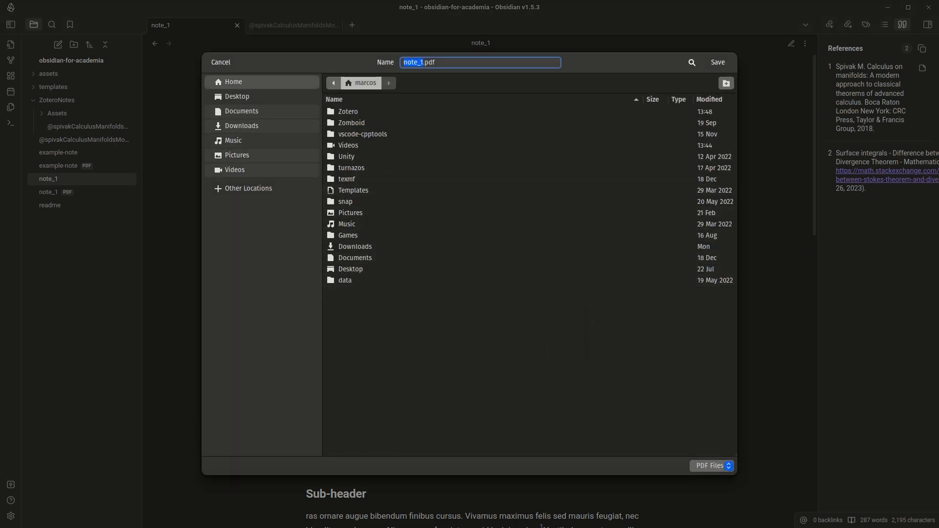
Save the exported PDF as note_1-1.pdf in the Documents/obsidian/obsidian-for-academia folder
double_click(351, 145)
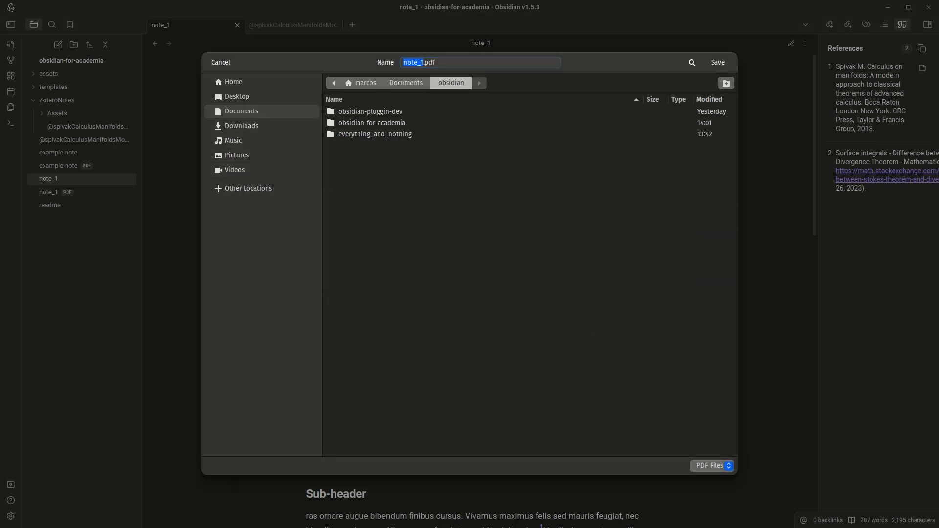
double_click(372, 123)
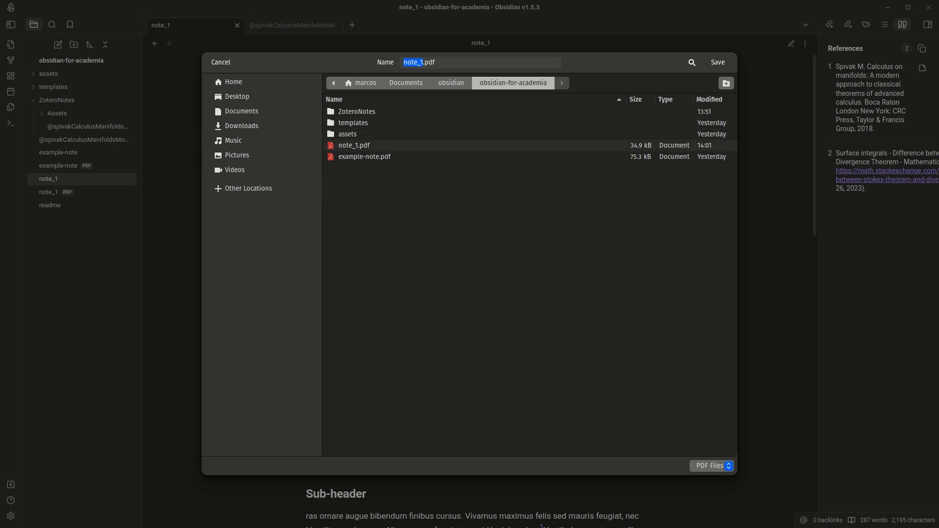
click(354, 145)
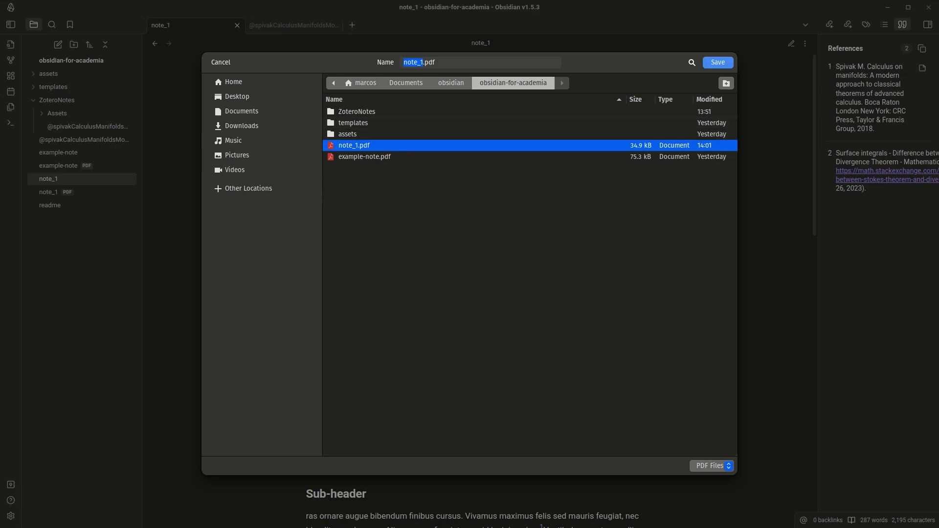
click(718, 62)
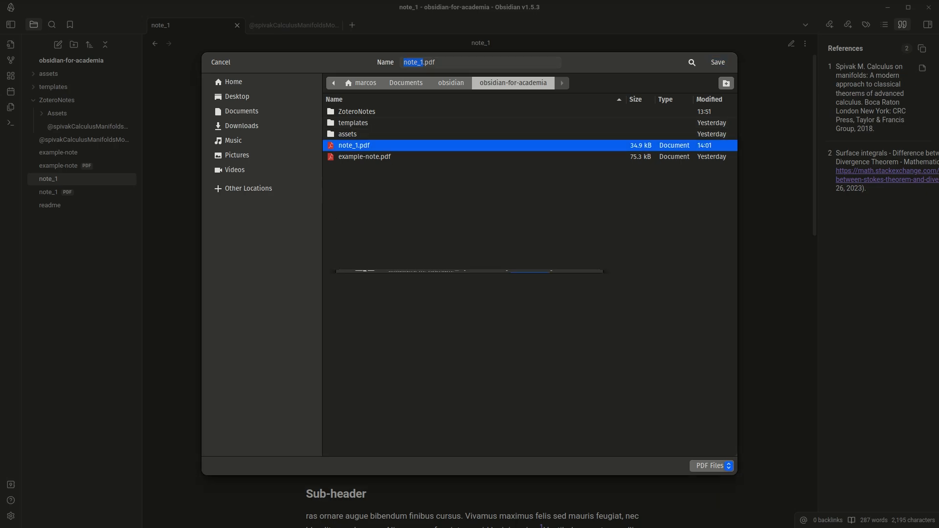
click(530, 294)
click(424, 62)
text(-1)
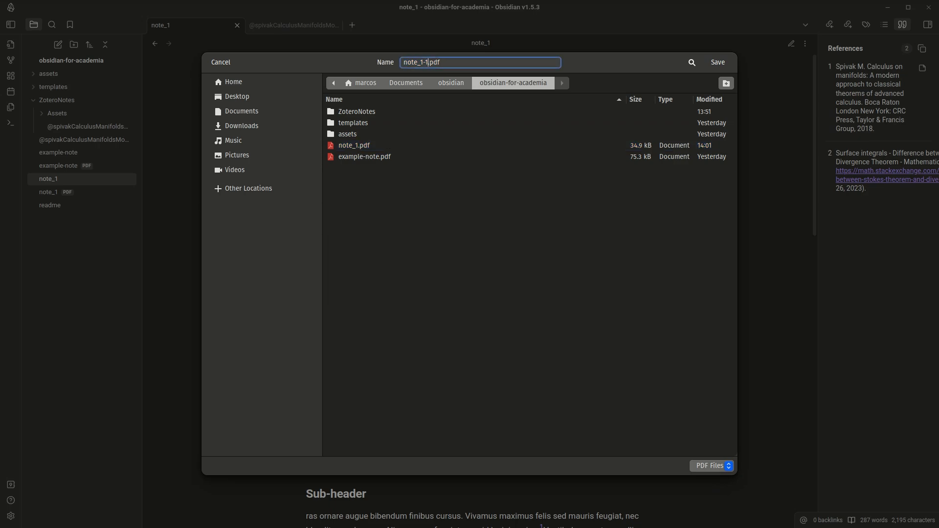
click(718, 62)
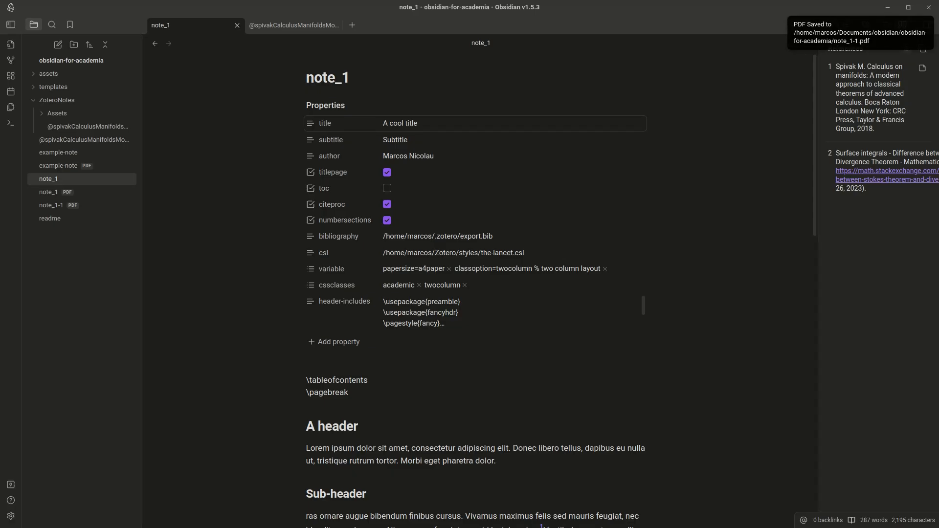
Open the note_1-1 PDF and examine its title and two-column layout
click(52, 206)
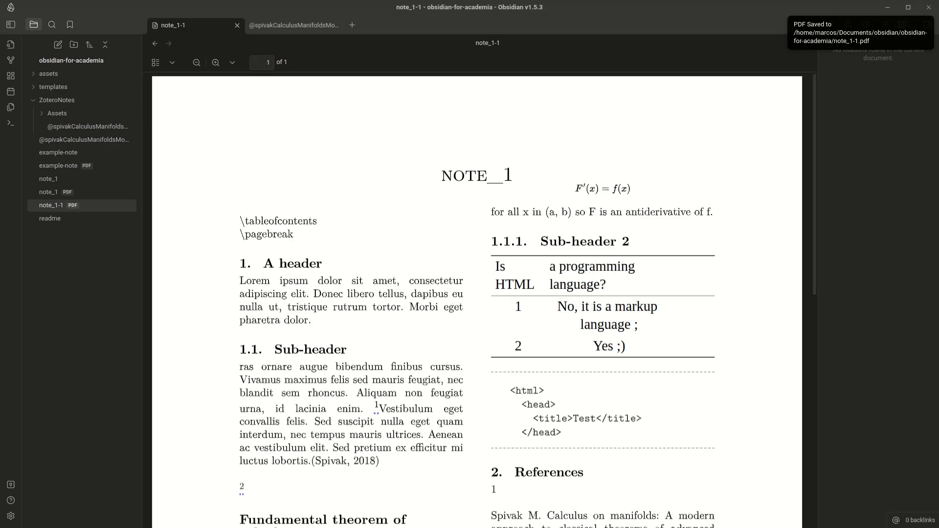
scroll(477, 301, down, 2)
scroll(477, 300, up, 2)
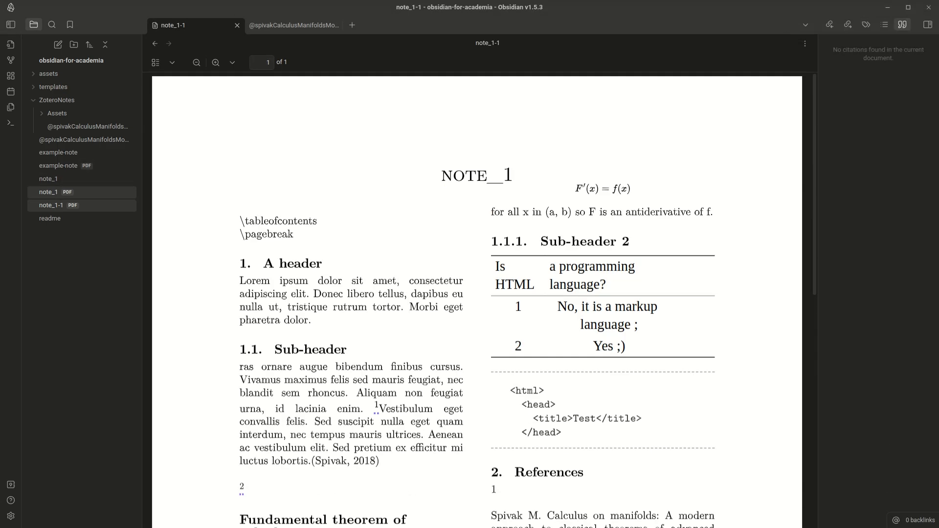
Return to the note_1 source and add the level-six heading "A cool subtitle" directly below the front matter
click(48, 179)
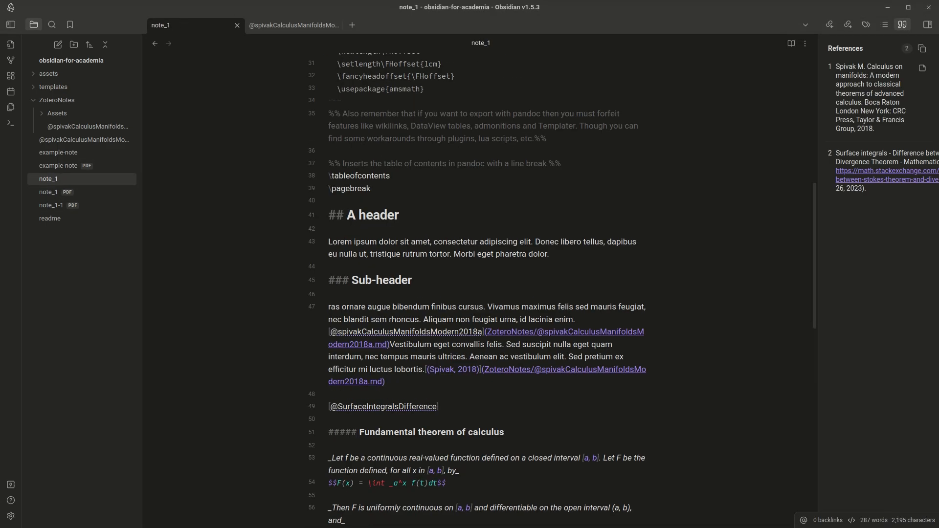
scroll(477, 290, up, 3)
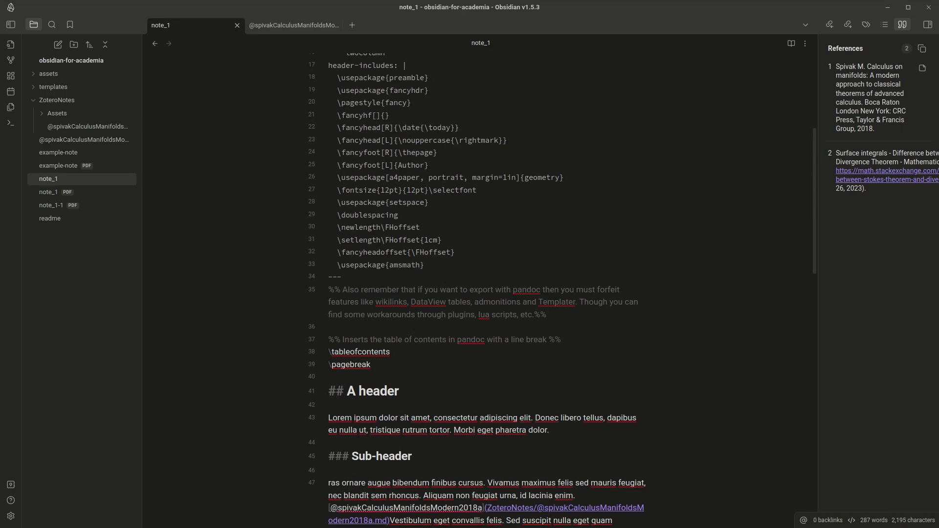
key(Return)
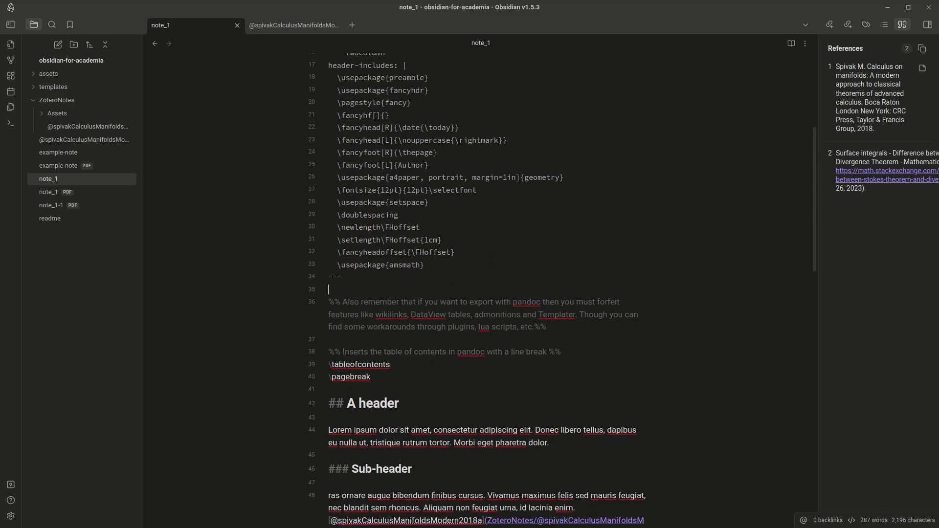
text(###### A cool subtitle)
key(Return)
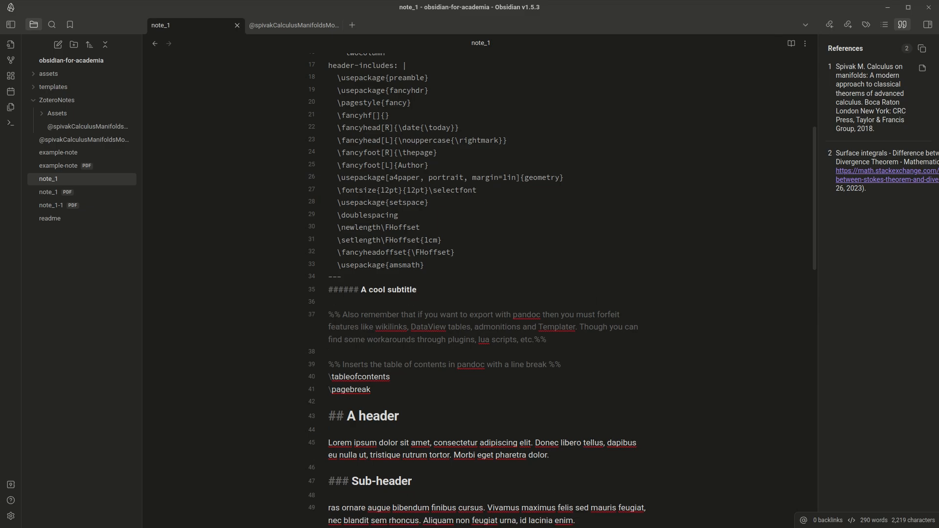
Add the author's name in strikethrough markup (~~ on both sides) on the line below the "A cool subtitle" heading
text(```)
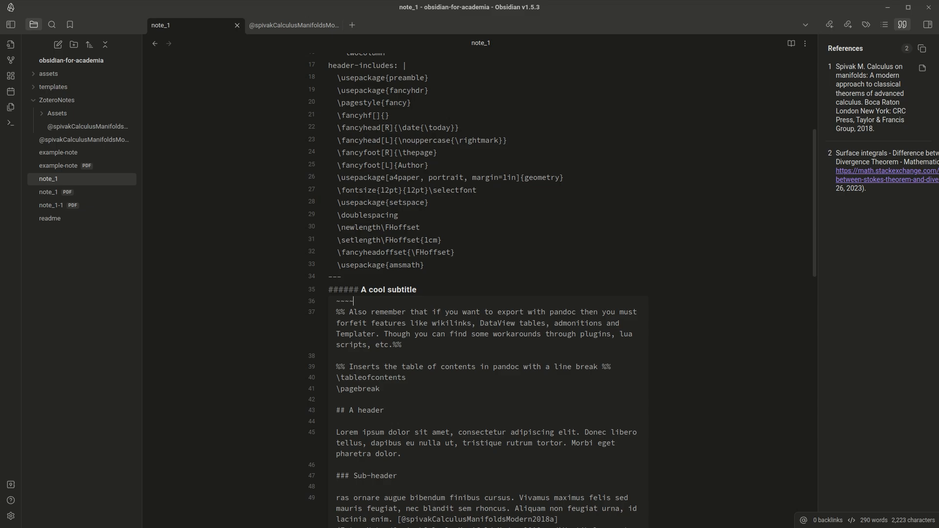
text(as)
key(BackSpace)
key(BackSpace)
text(MAa)
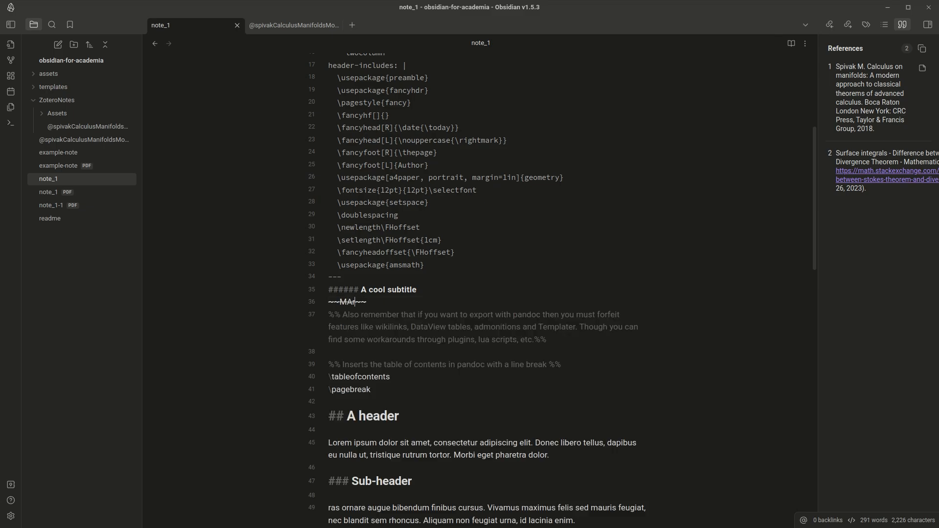
key(BackSpace)
key(BackSpace)
text(arcos Nicolau)
Export note_1 to PDF with the current export settings, replacing note_1-1.pdf in the Documents/obsidian/obsidian-for-academia folder
key(ctrl+p)
text(export)
key(Return)
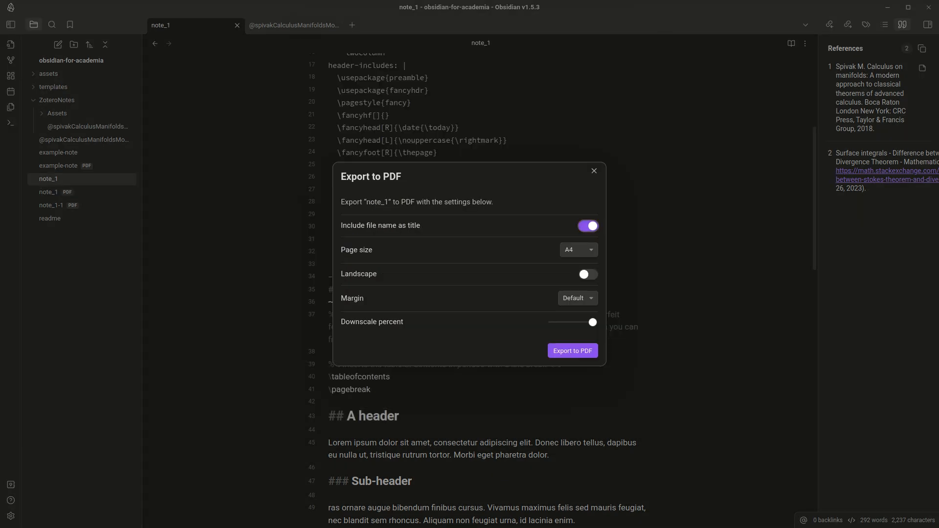
key(Return)
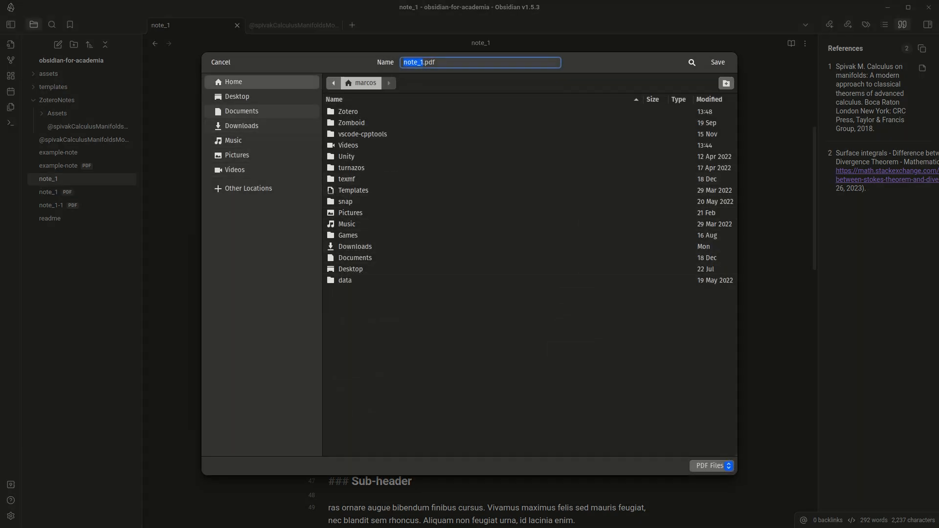
click(241, 111)
double_click(353, 146)
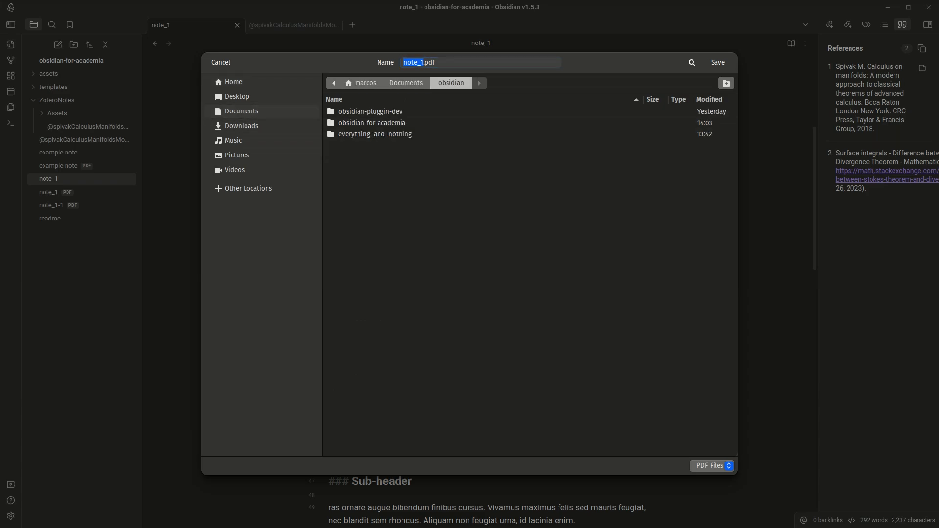
double_click(372, 123)
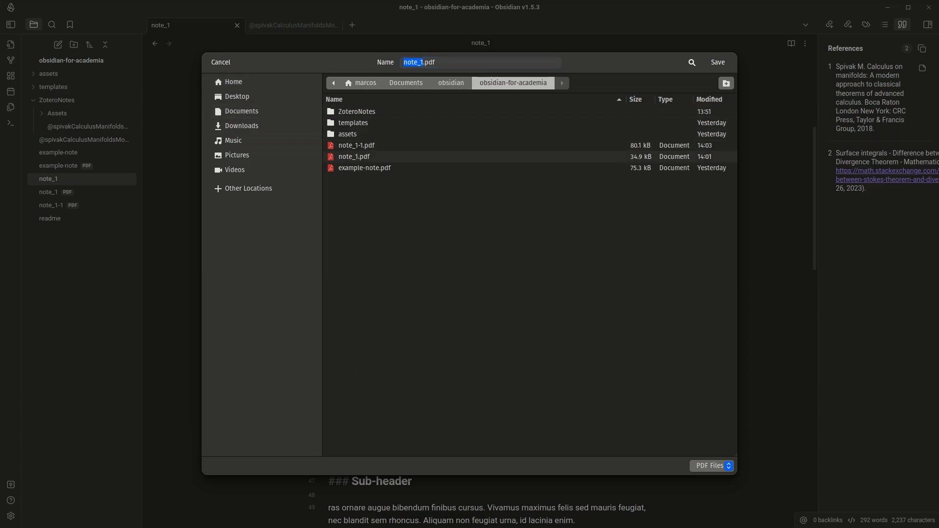
click(371, 146)
click(718, 62)
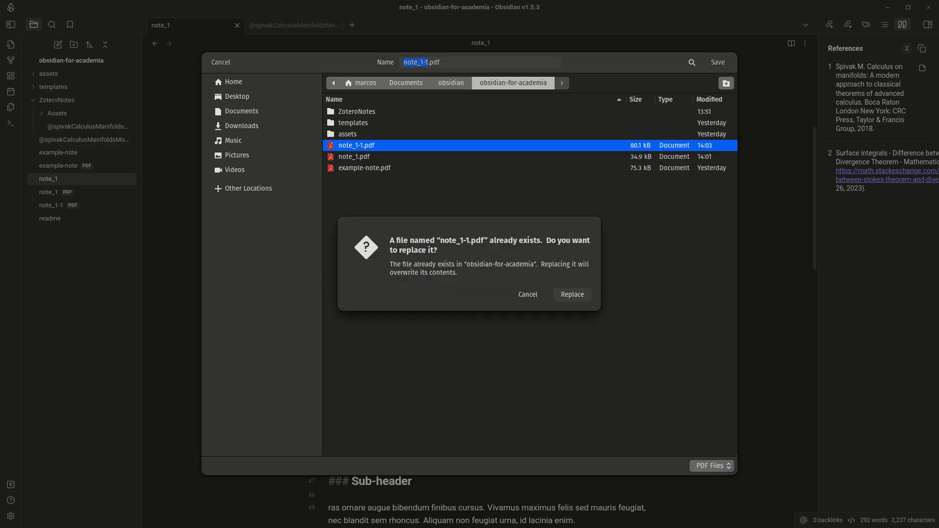
click(572, 295)
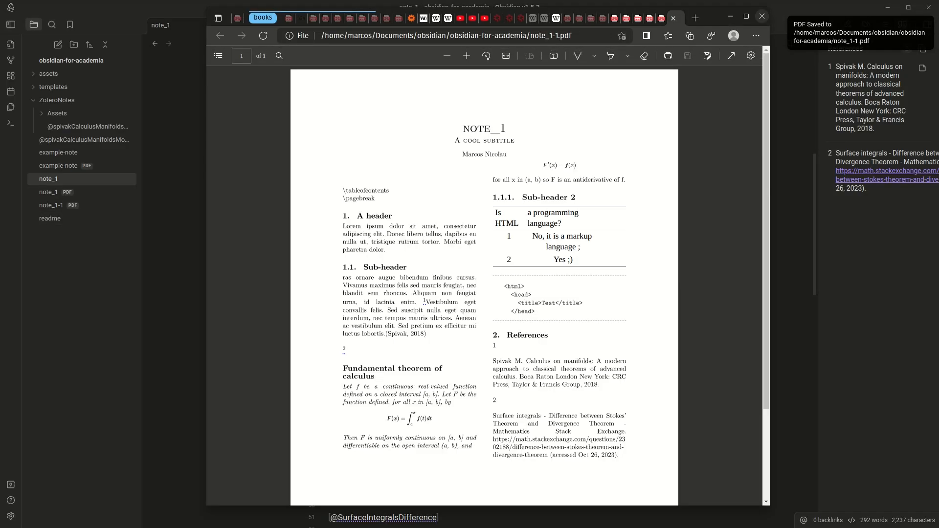
Close the external PDF viewer and open the note_1-1 PDF from the vault, examining its title block, LaTeX commands and references
click(761, 16)
click(51, 205)
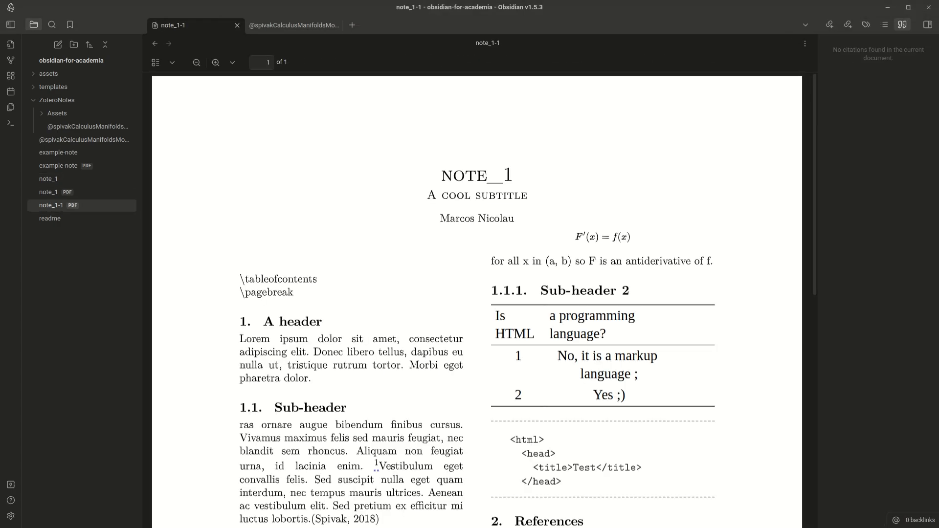
scroll(476, 298, down, 5)
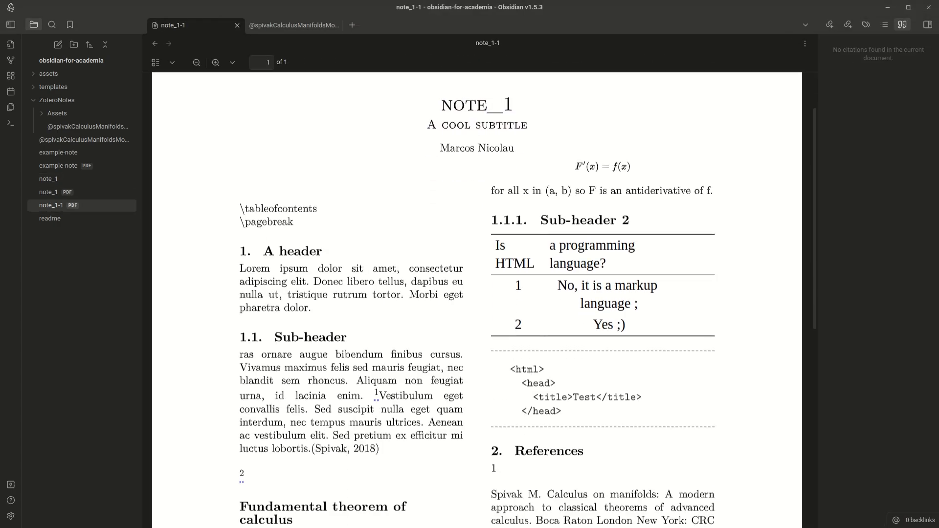
scroll(477, 298, up, 3)
drag(240, 161, 289, 175)
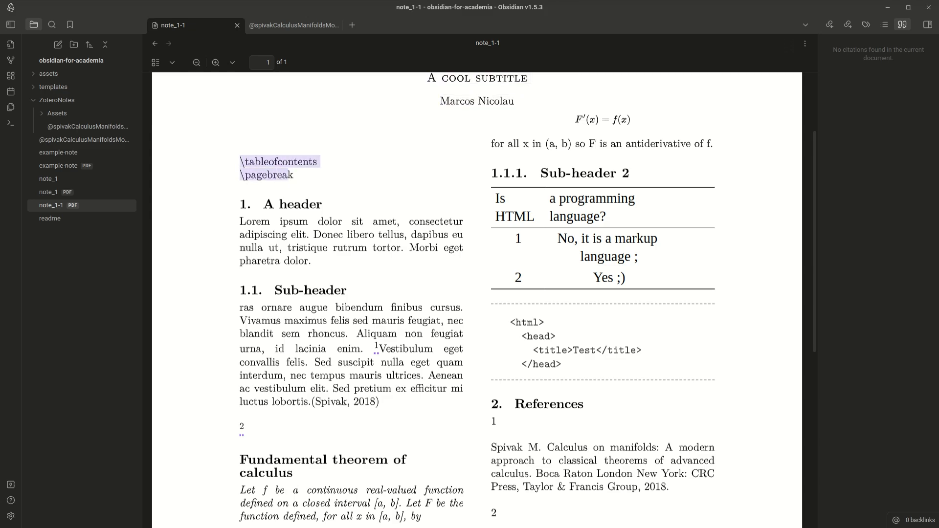
click(288, 175)
scroll(477, 298, up, 2)
scroll(477, 298, down, 2)
scroll(477, 298, down, 4)
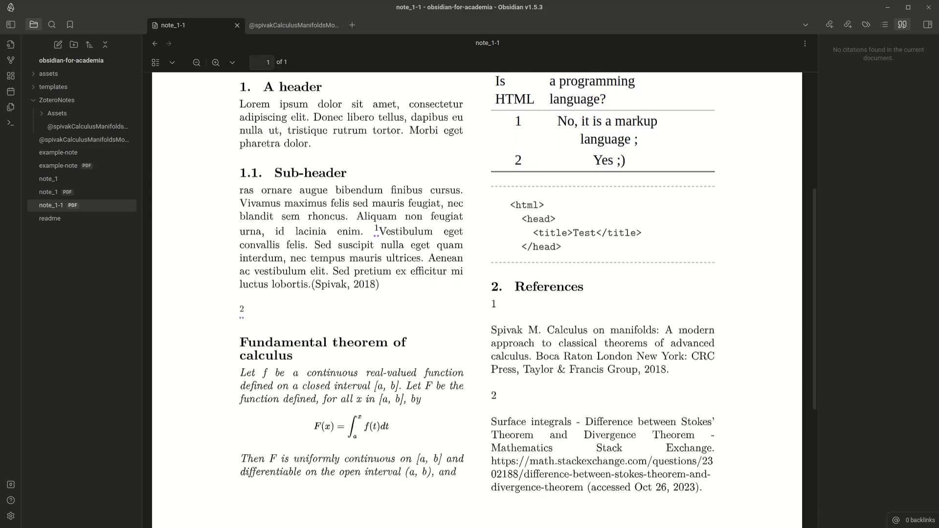
scroll(477, 298, up, 1)
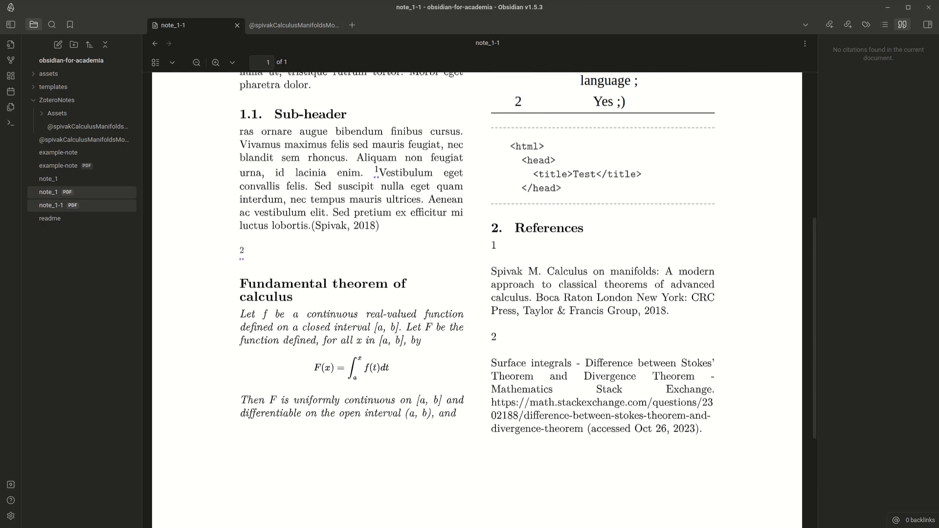
Open the note_1 PDF for comparison and examine its page header, table, code block and references
click(49, 192)
scroll(477, 299, down, 7)
scroll(477, 298, down, 5)
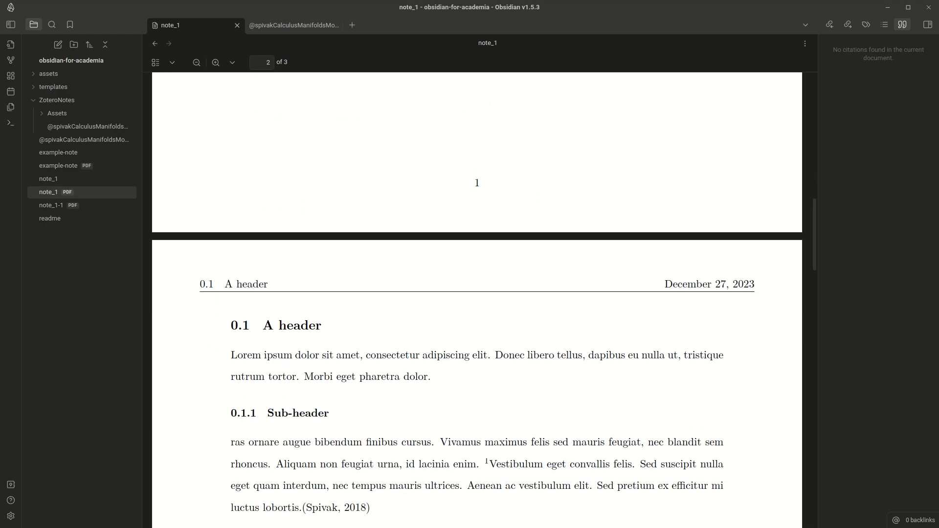
drag(201, 167, 744, 167)
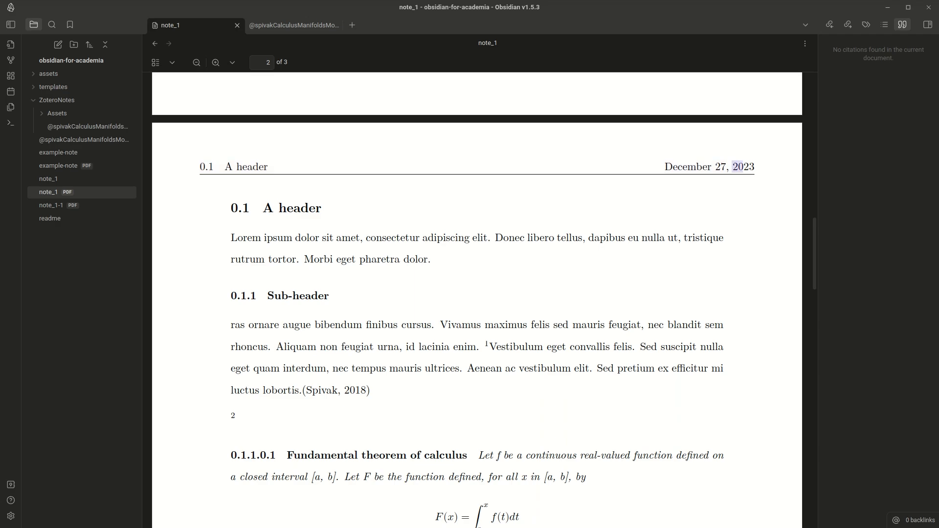
scroll(476, 299, down, 10)
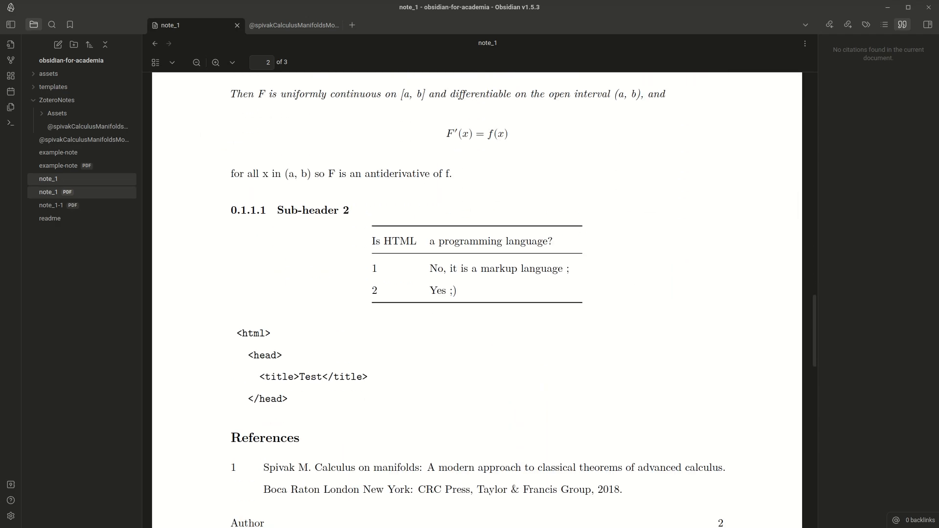
Return to the note_1 source and remove the twocolumn entry from cssclasses in the front matter
click(48, 178)
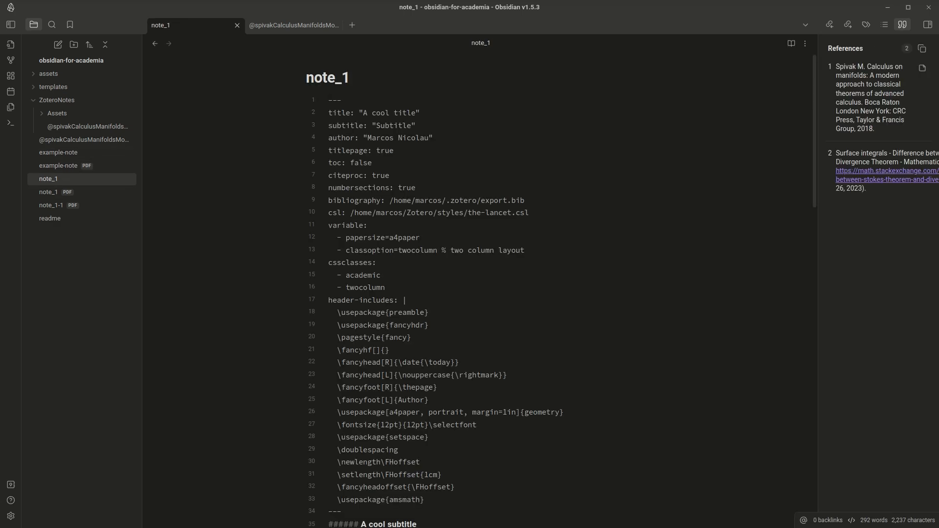
scroll(477, 289, up, 2)
drag(386, 287, 328, 287)
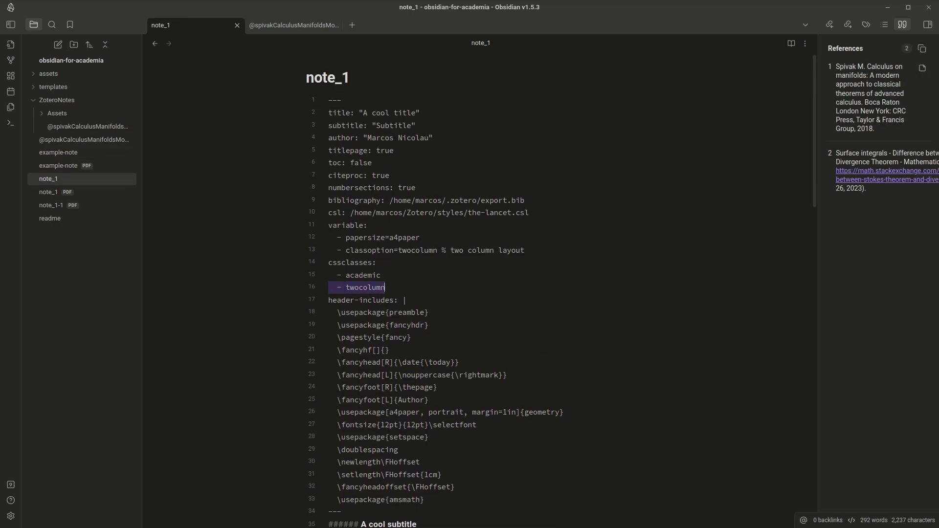
key(BackSpace)
key(BackSpace)
Export note_1 to PDF again, replacing note_1-1.pdf in Documents/obsidian/obsidian-for-academia, and look through the new note_1-1 PDF
key(ctrl+p)
text(e)
key(Return)
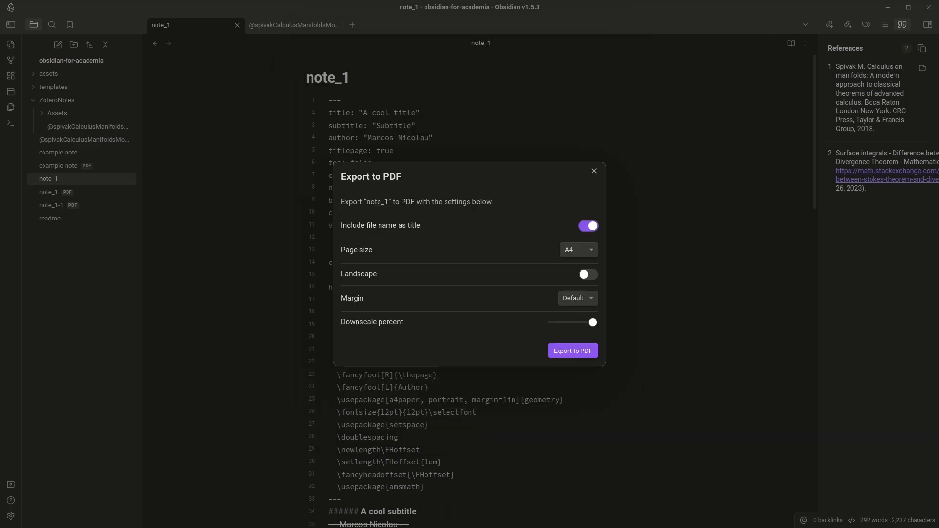
click(573, 350)
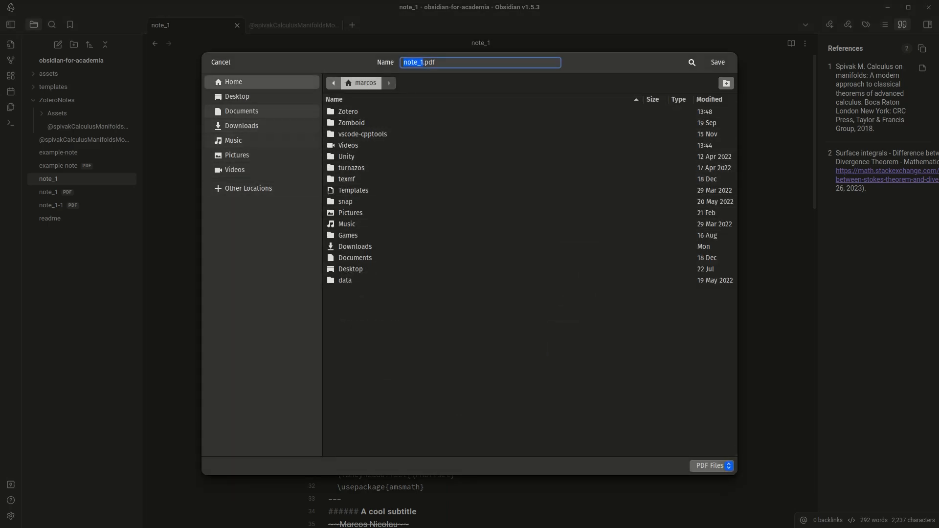
click(242, 111)
double_click(352, 145)
double_click(371, 123)
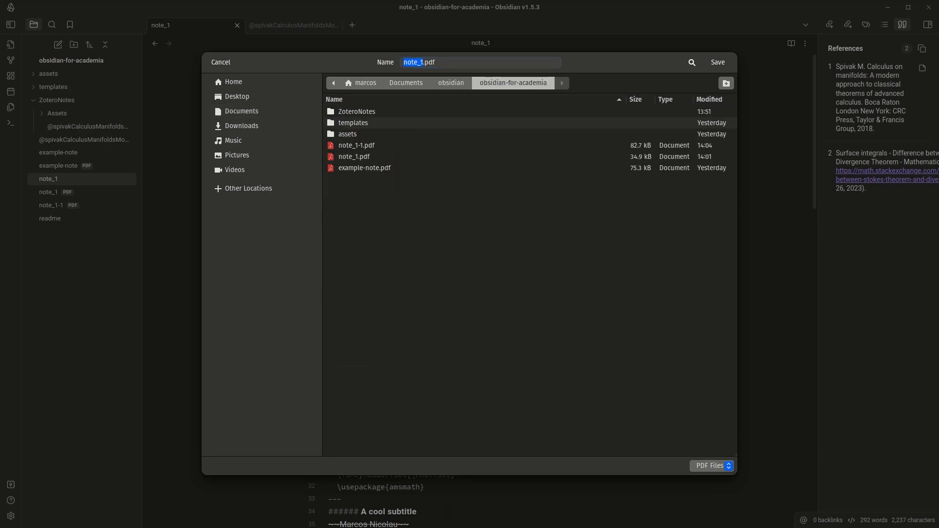
click(357, 146)
click(717, 62)
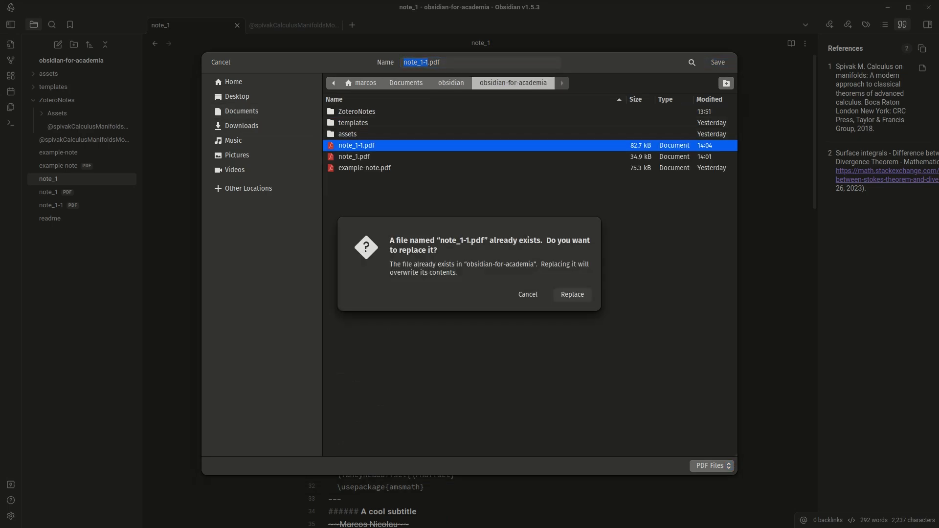
click(572, 293)
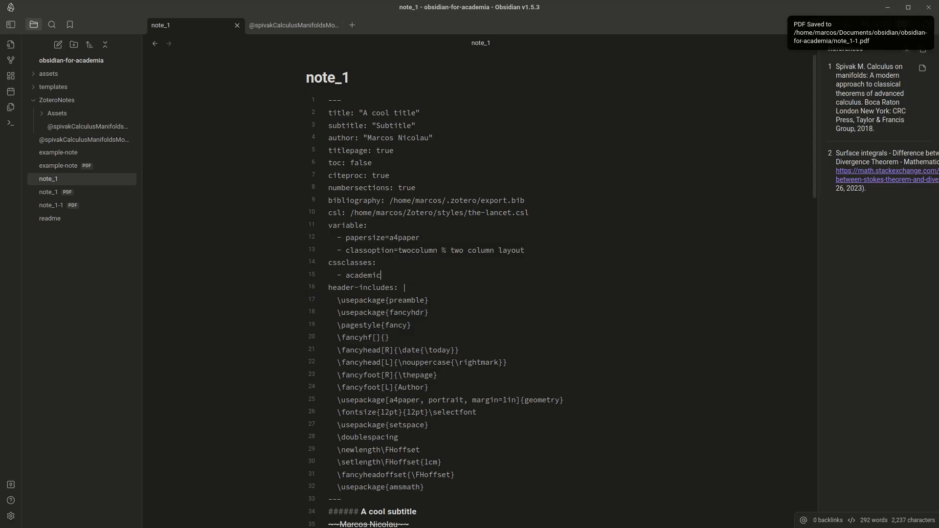
scroll(477, 294, down, 15)
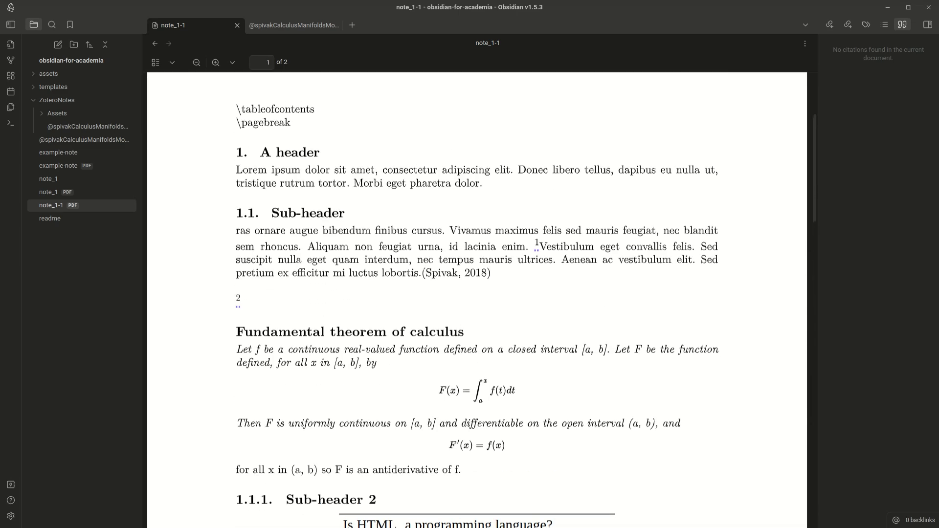
Return to the note_1 source and highlight the table of contents comment together with the \tableofcontents and \pagebreak lines
click(59, 179)
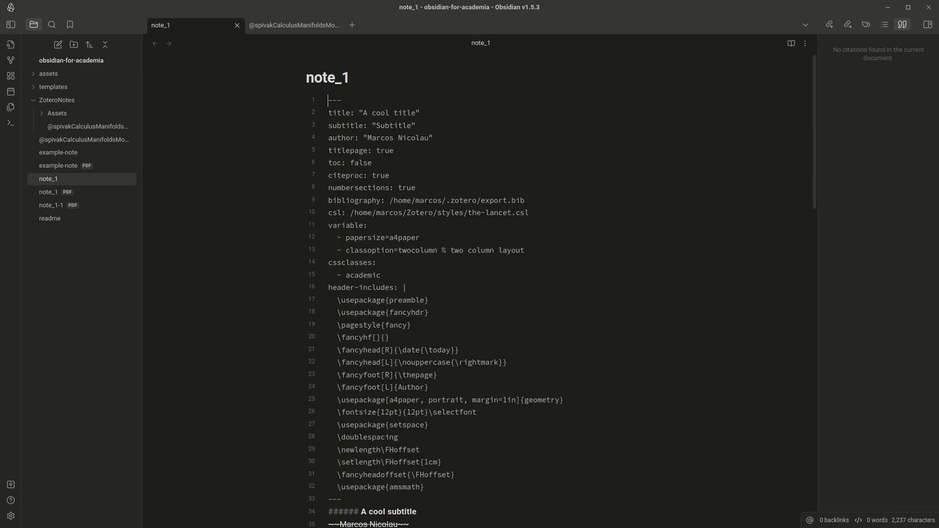
scroll(480, 264, down, 5)
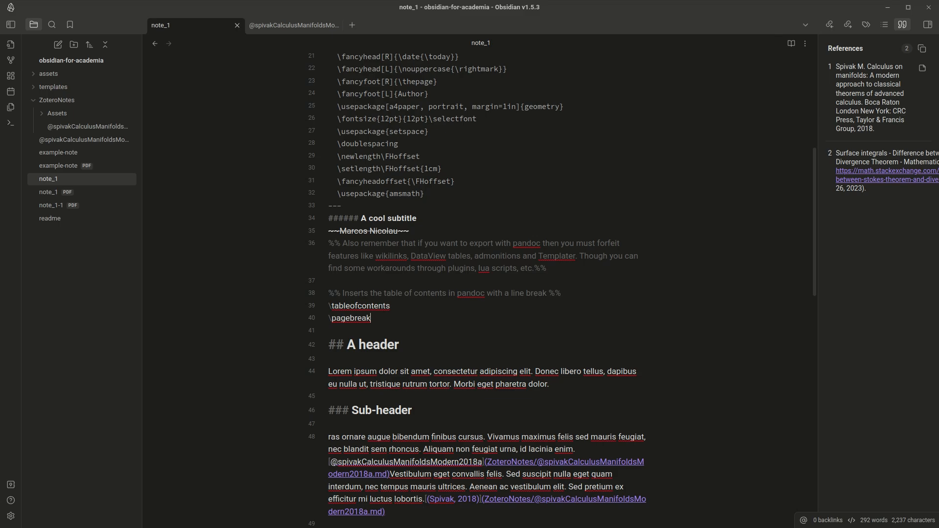
key(shift+Home)
key(shift+Up)
key(shift+Up)
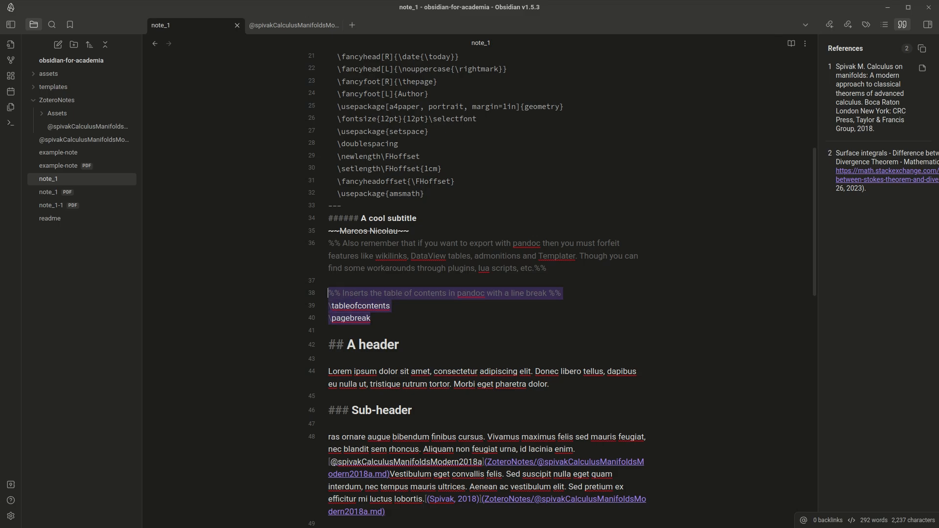
scroll(480, 288, down, 3)
click(386, 336)
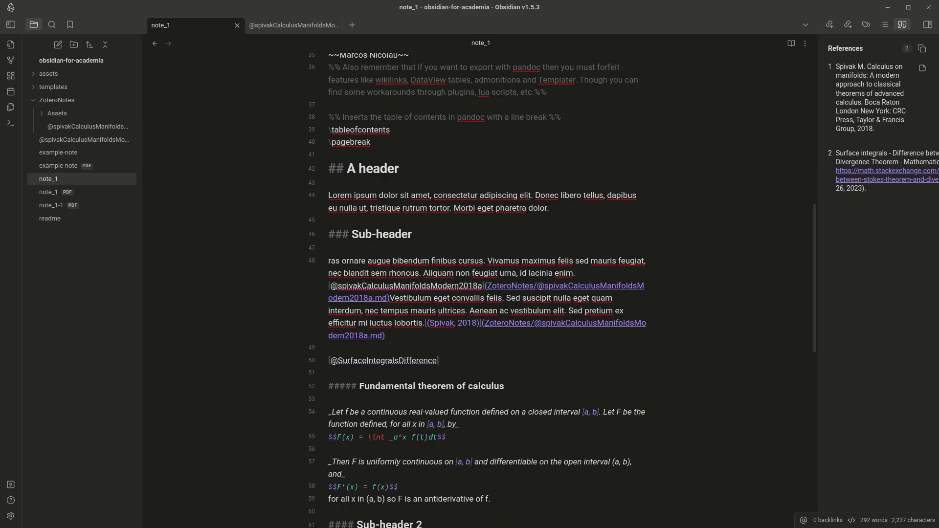
key(shift+Home)
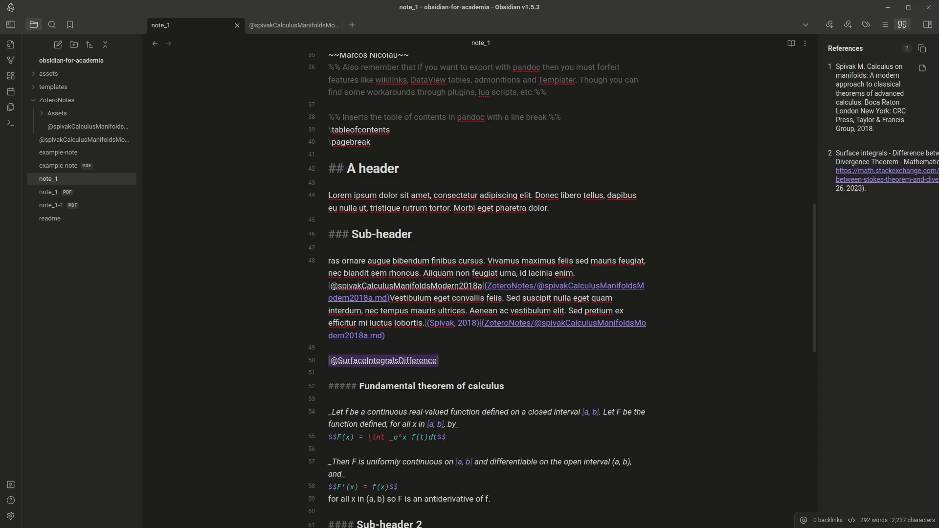
key(BackSpace)
key(BackSpace)
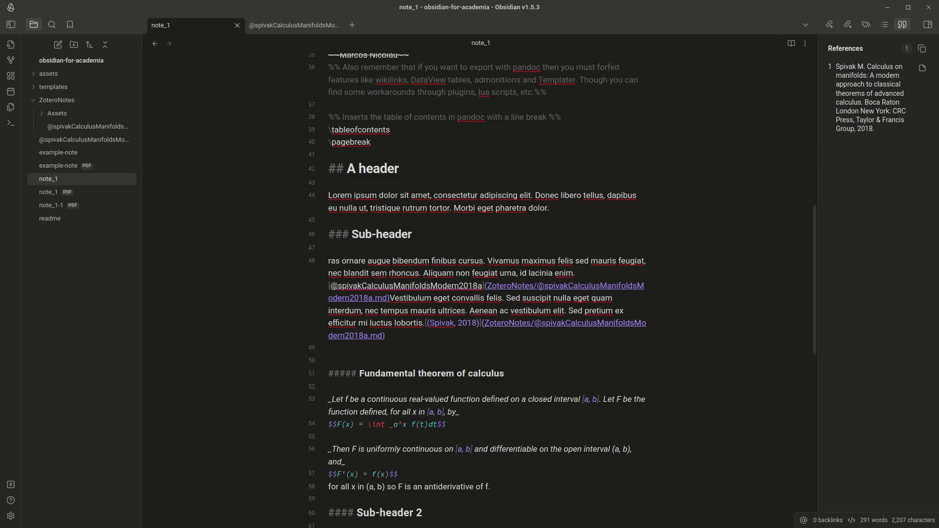
Add the link [Link To Header](#a-header) at the end of the paragraph under the "A header" heading
drag(347, 169, 400, 169)
click(400, 168)
text([Link TO)
key(BackSpace)
key(BackSpace)
text(o Headfer)
key(BackSpace)
key(BackSpace)
key(BackSpace)
text(er](#a-header)
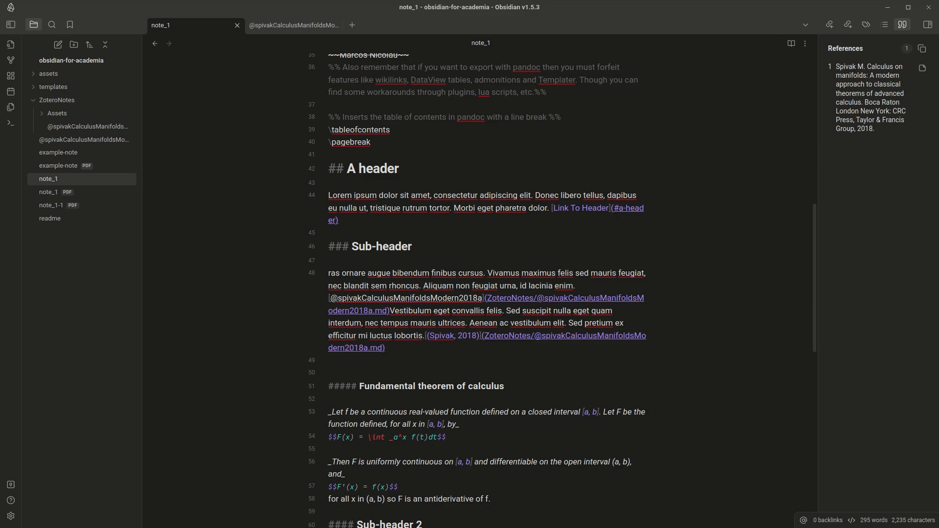
Try the suffixes -1 and -2 on the link's #a-header anchor, and remove them again
text(-1)
key(BackSpace)
text(2)
key(BackSpace)
key(BackSpace)
Check the Link To Header target preview in reading view, and return to editing the note
key(ctrl+e)
mouse_move(525, 170)
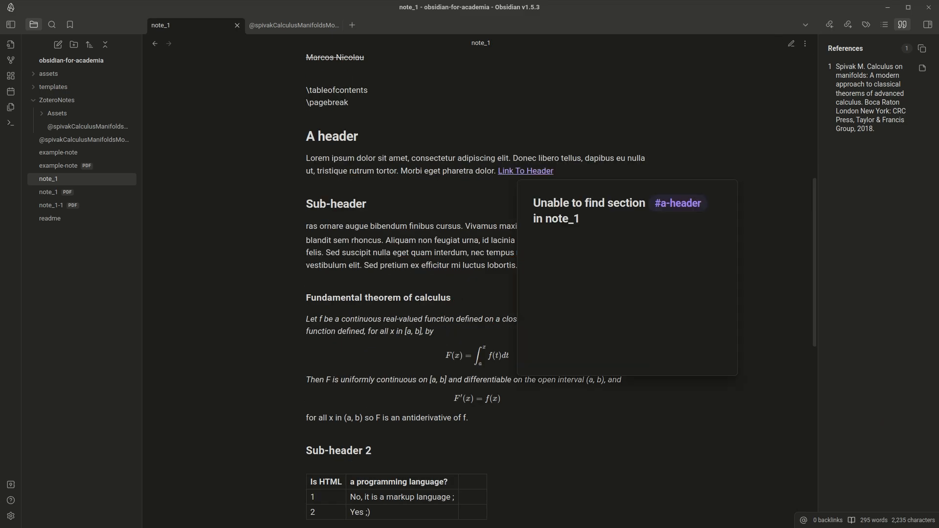
key(ctrl+e)
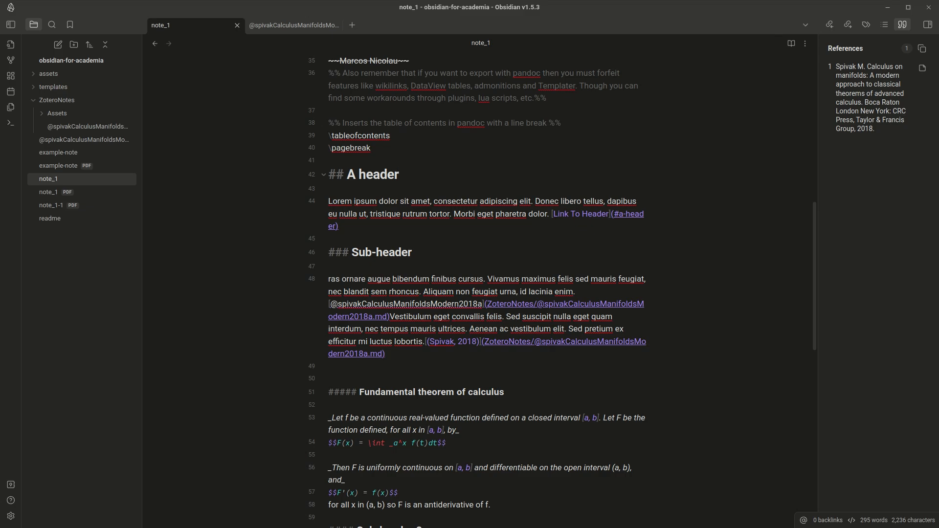
Append {#custom_id} to the "A header" heading and retarget the Link To Header link to #custom_id, checking it in reading view
text({#custom_i)
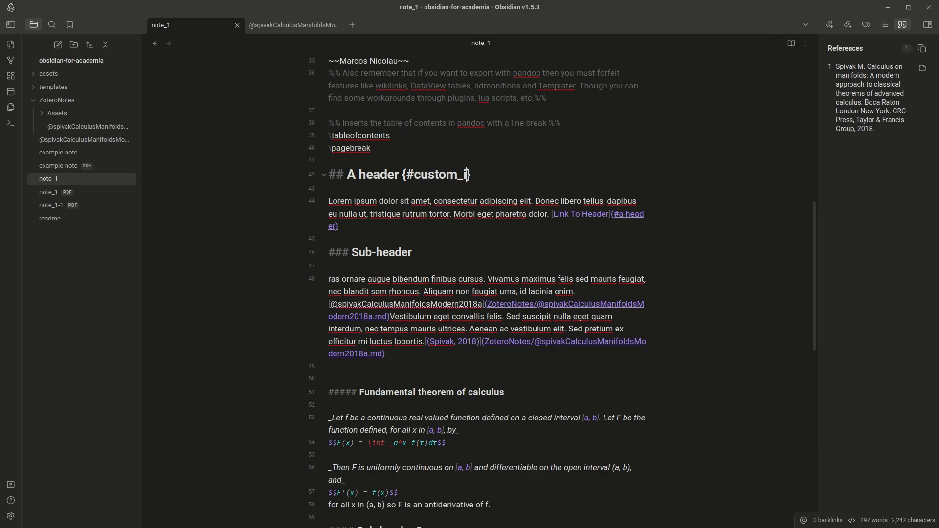
text(d)
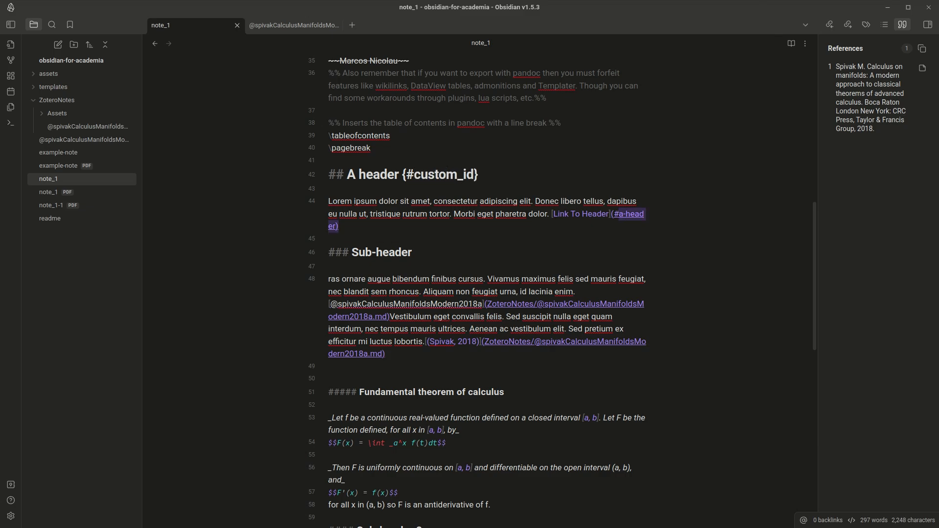
drag(339, 226, 335, 226)
key(BackSpace)
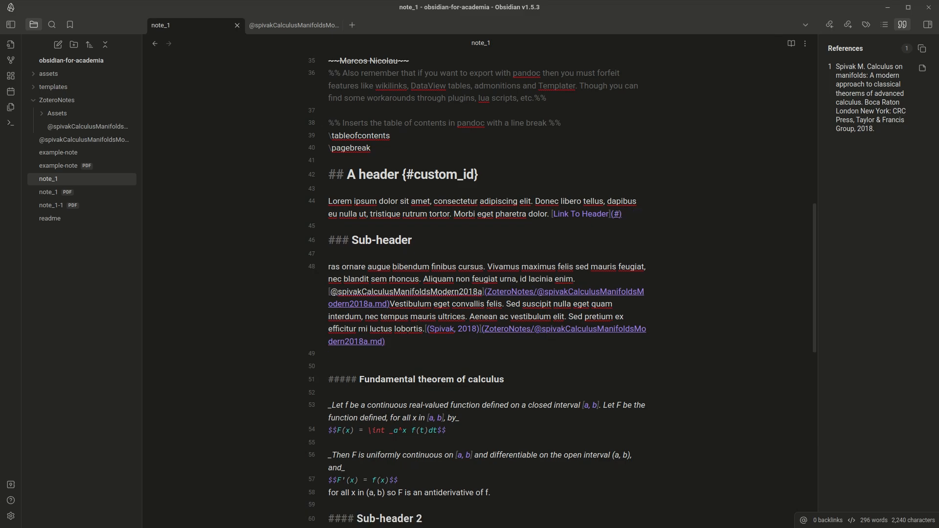
text(custom_id)
key(ctrl+e)
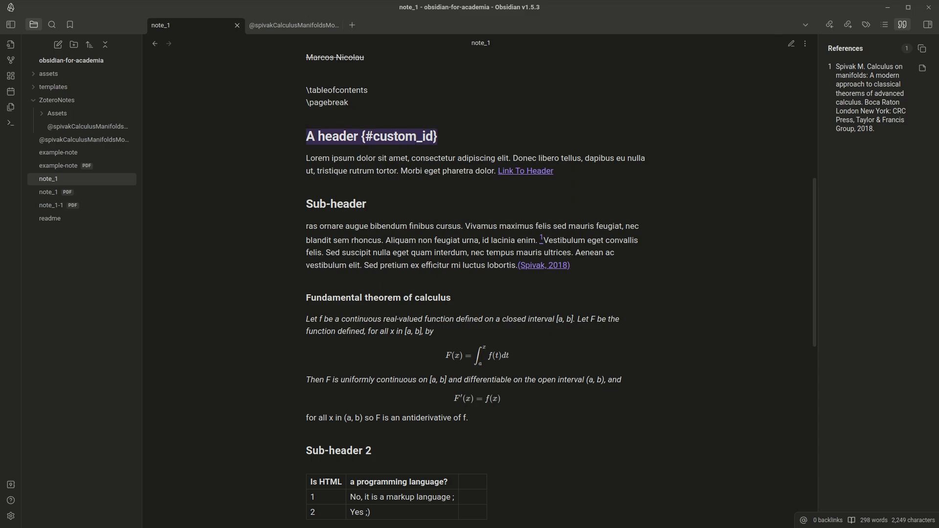
Return to editing the note and delete the Link To Header link from the paragraph under "A header"
drag(425, 137, 361, 137)
key(ctrl+e)
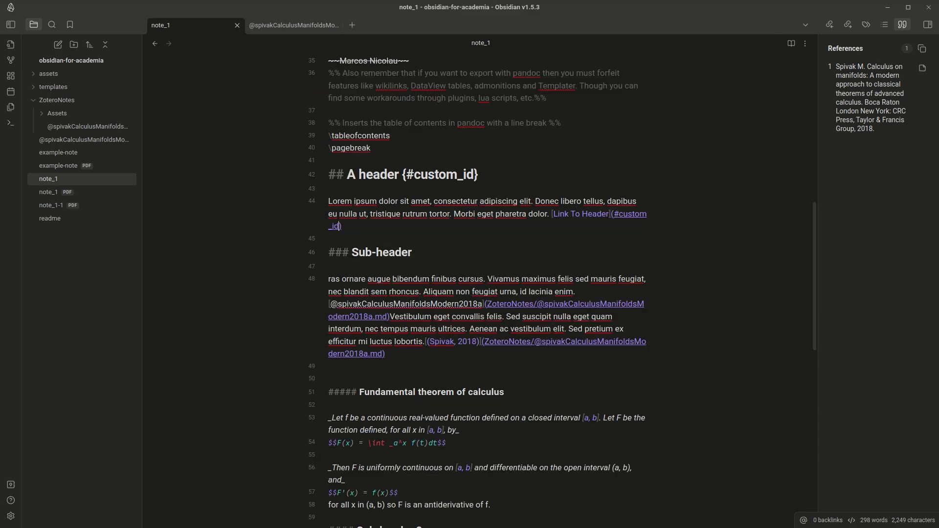
drag(342, 226, 551, 214)
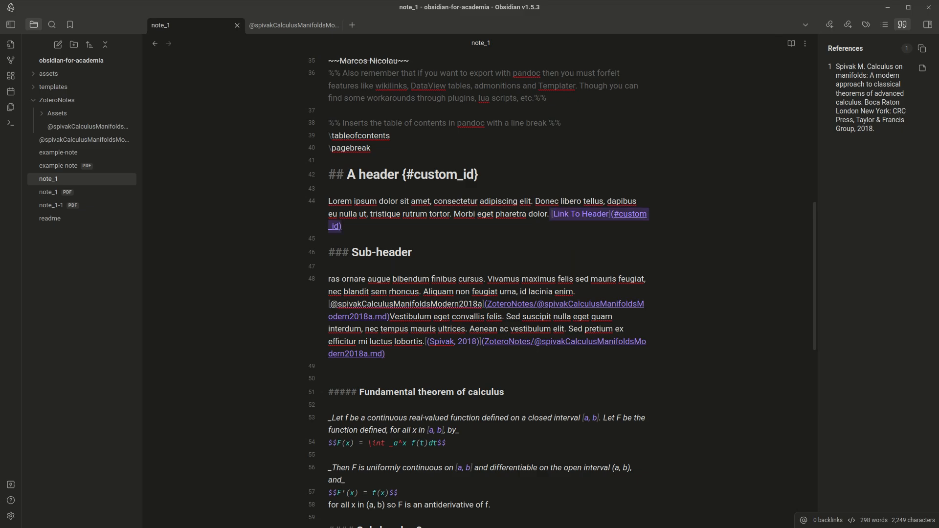
key(BackSpace)
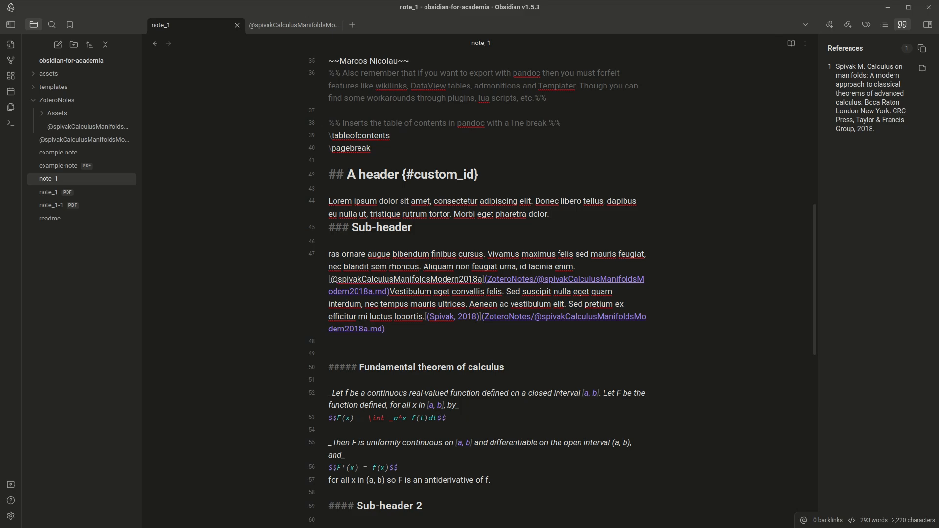
Use # as the comment marker before "two column layout" on the classoption=twocolumn line of the note's frontmatter
scroll(487, 288, up, 5)
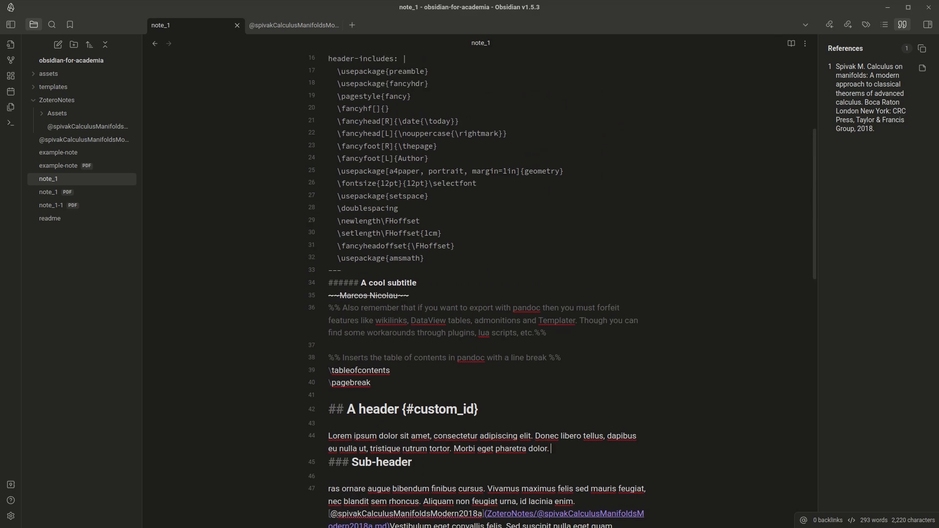
scroll(487, 289, up, 5)
scroll(487, 289, down, 1)
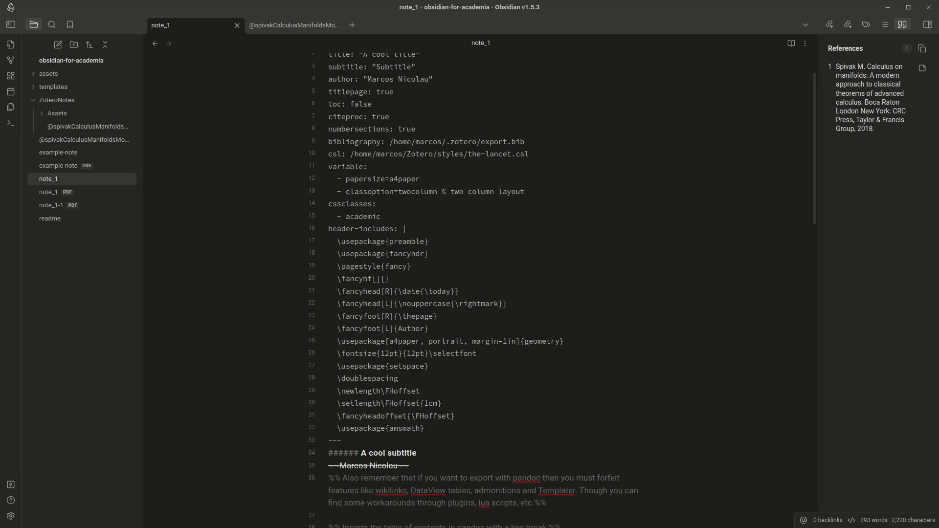
key(BackSpace)
text(#)
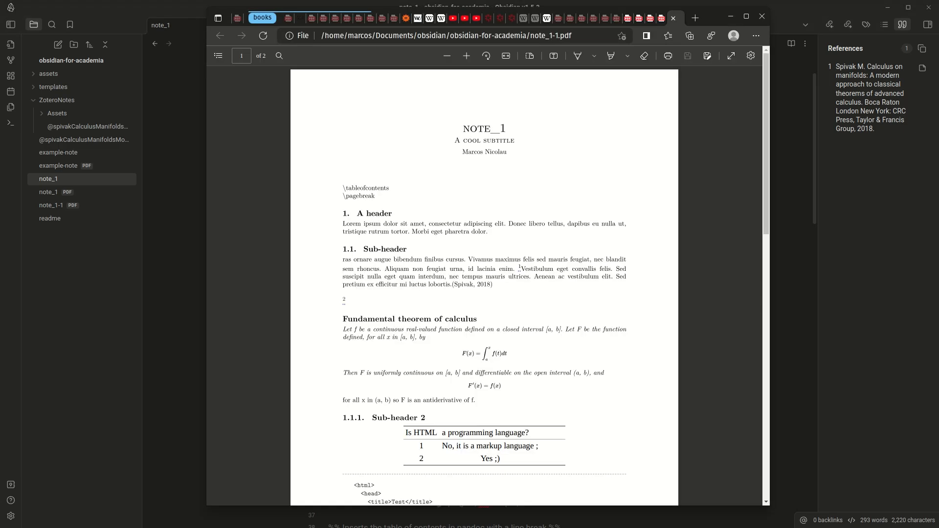
Switch to Firefox and examine the README's table of contents in the obsidian-for-academia GitHub repository
key(alt+Tab)
key(Tab)
key(Tab)
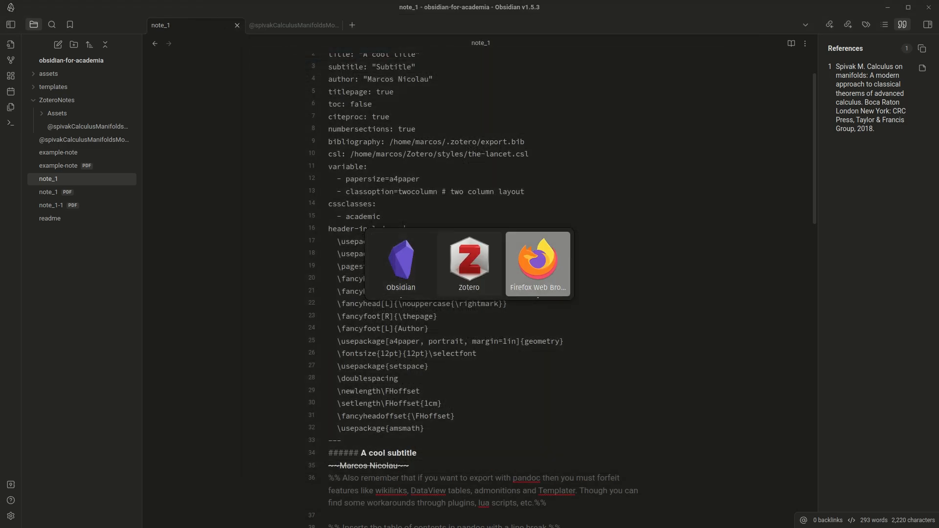
key(ctrl+Tab)
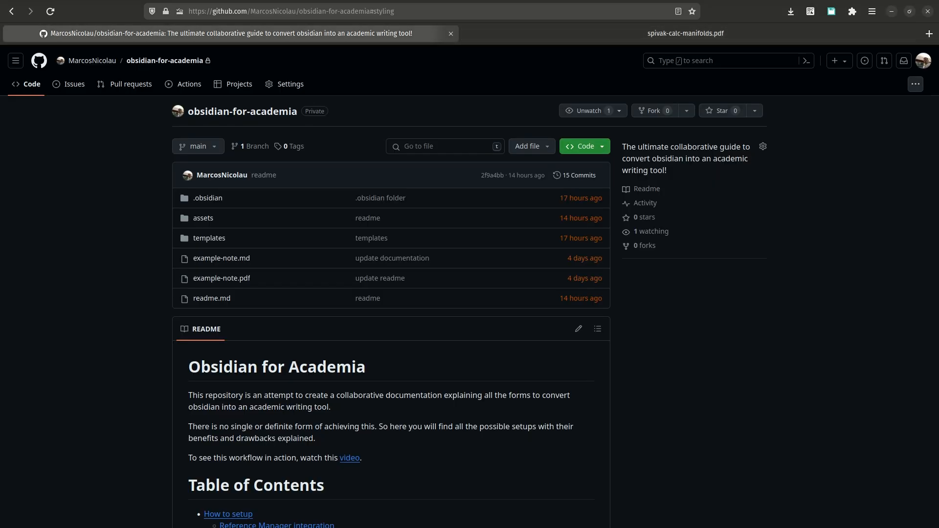
scroll(470, 286, down, 3)
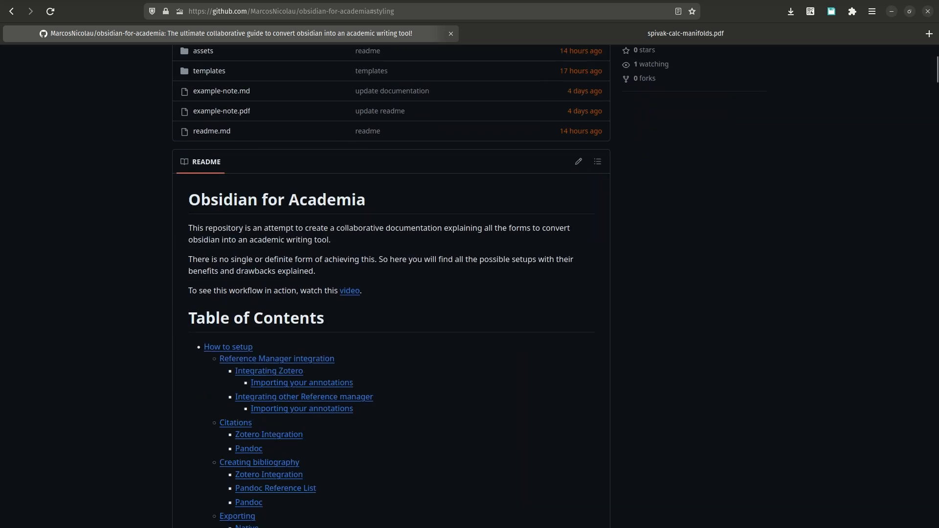
scroll(469, 286, down, 4)
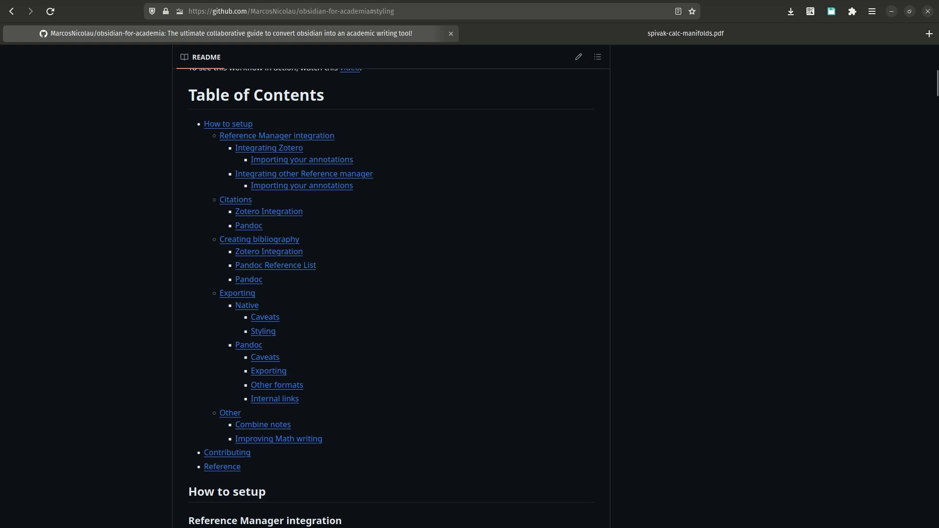
scroll(391, 293, up, 2)
scroll(392, 293, down, 3)
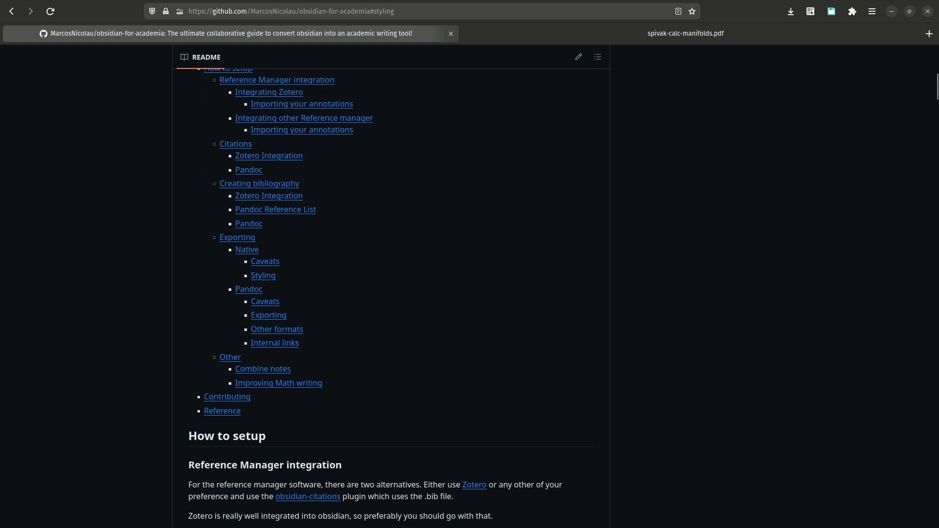
scroll(277, 470, up, 7)
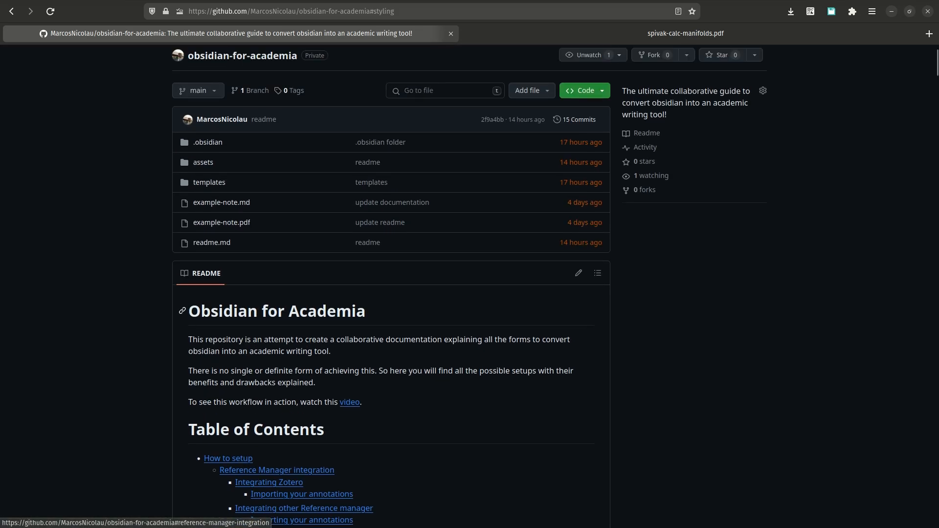
scroll(277, 469, down, 5)
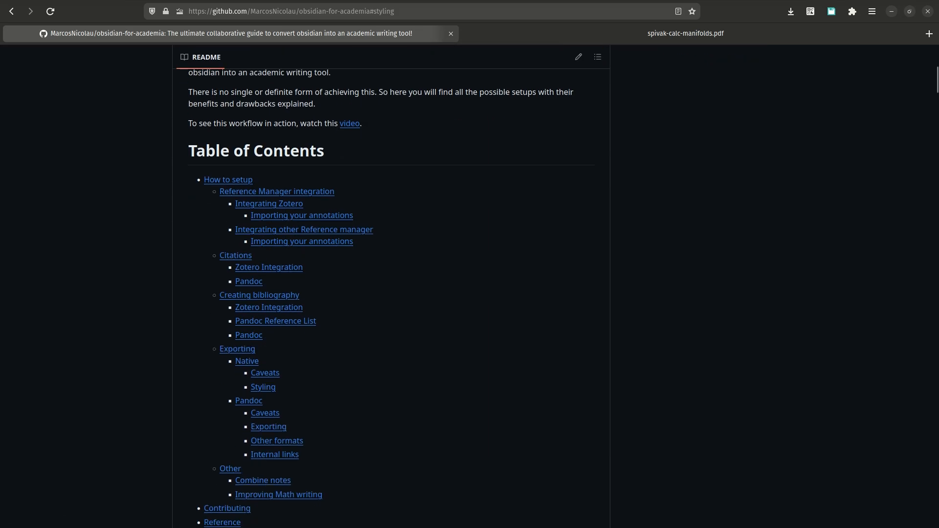
scroll(391, 294, down, 4)
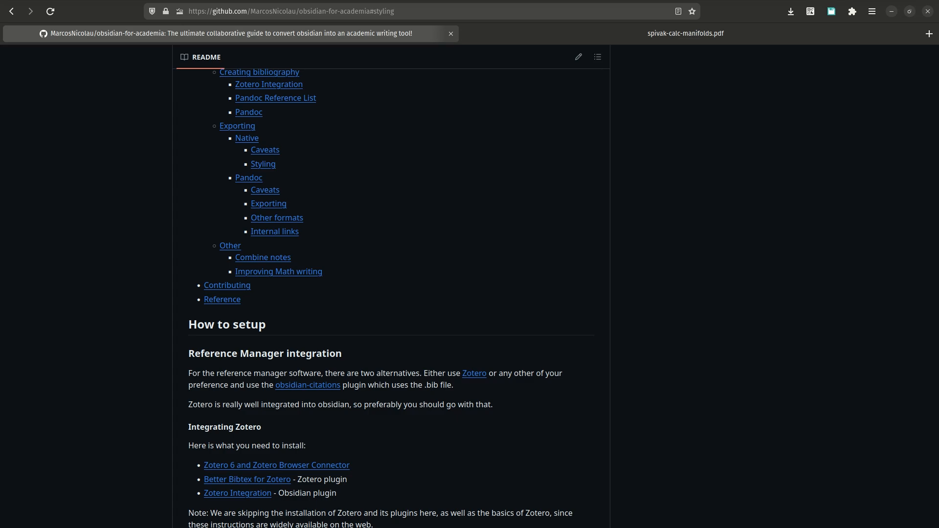
scroll(391, 293, up, 5)
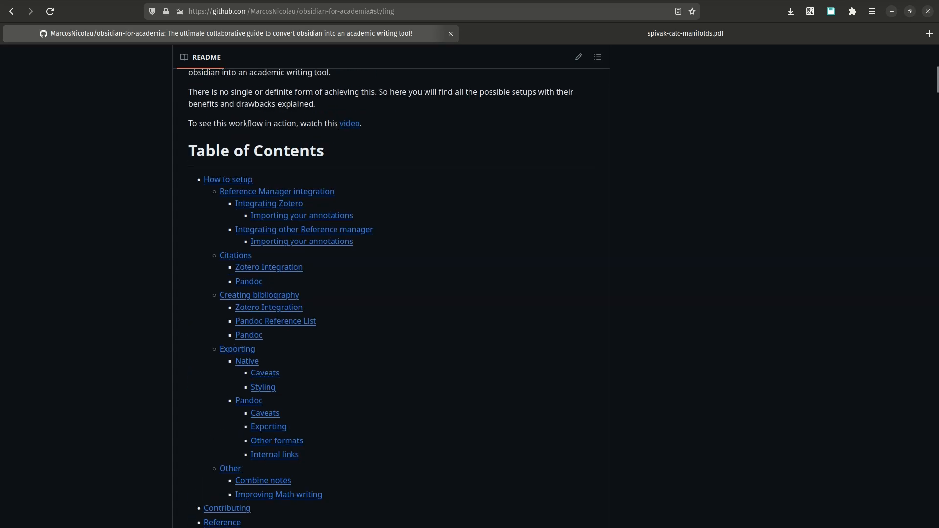
drag(203, 179, 293, 523)
scroll(293, 489, down, 2)
click(293, 437)
drag(273, 412, 274, 146)
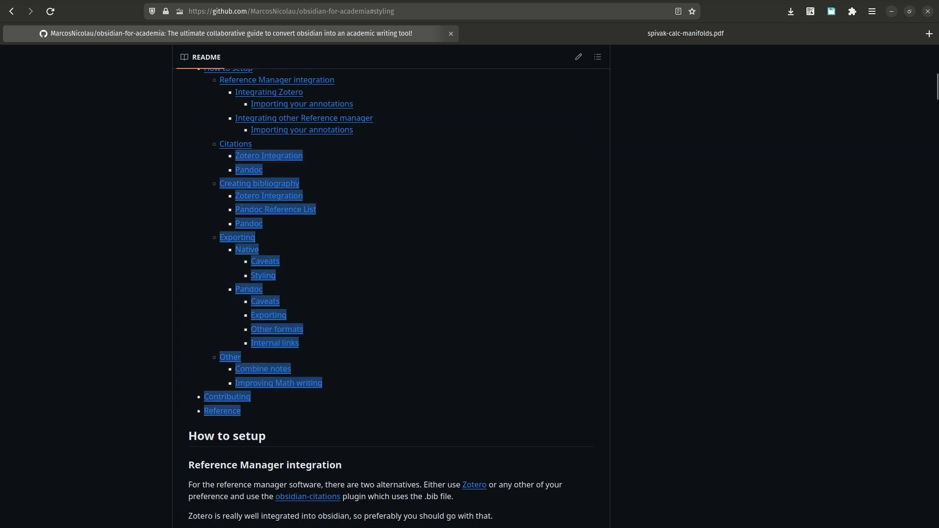
click(343, 161)
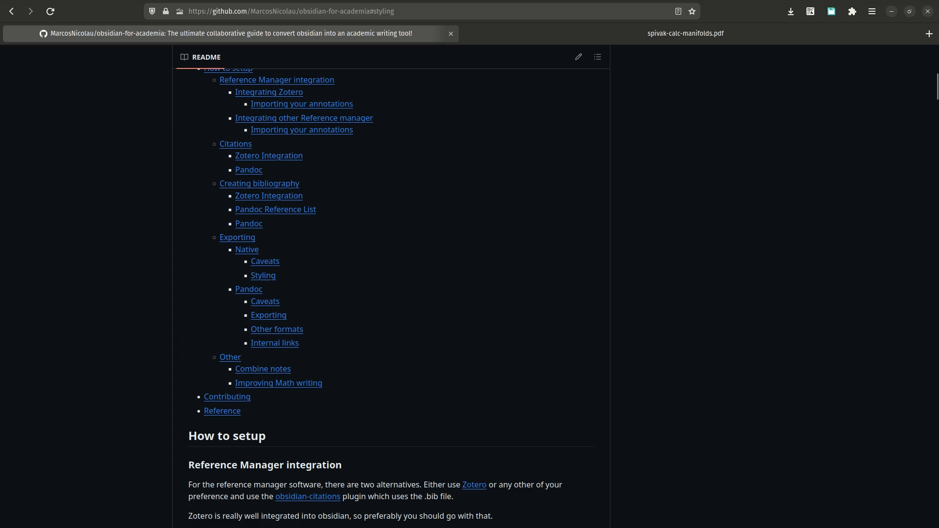
Read the README's introduction under "Obsidian for Academia" and look over the repository's file list
scroll(391, 284, up, 8)
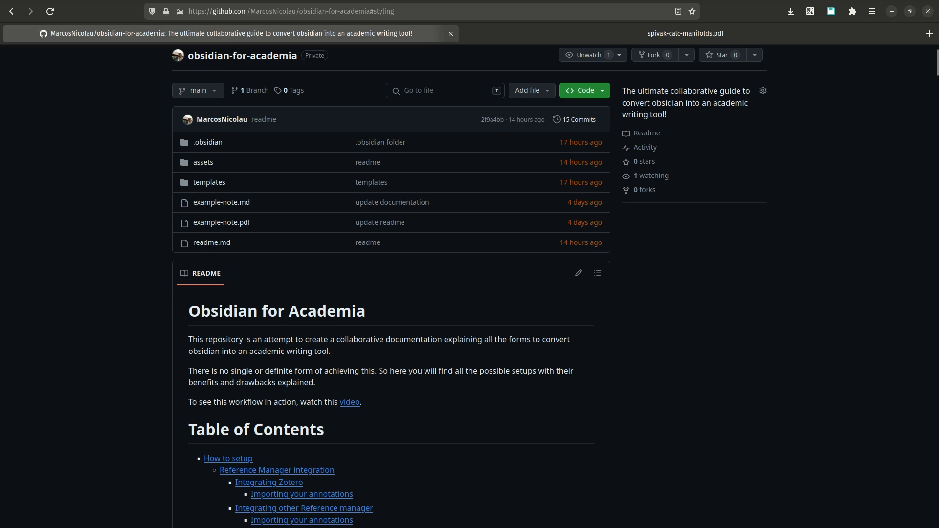
drag(188, 340, 324, 430)
drag(363, 402, 188, 339)
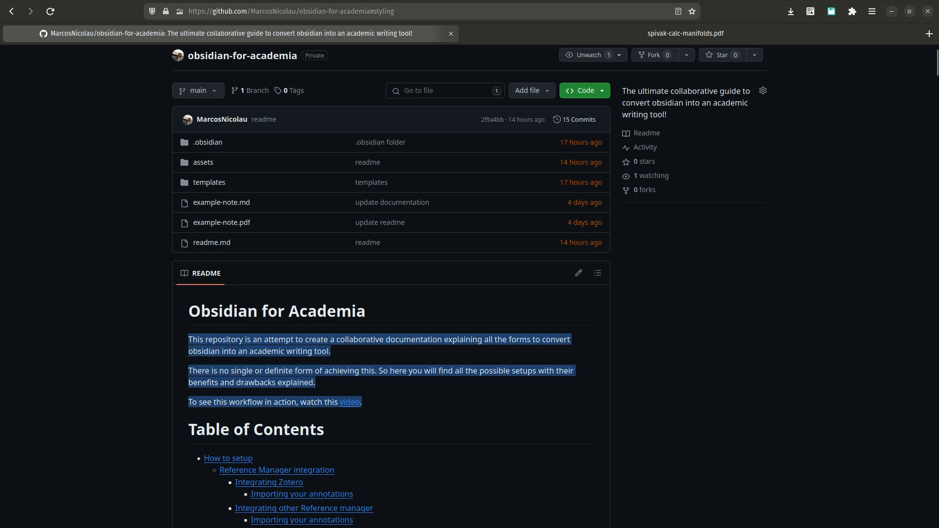
double_click(192, 340)
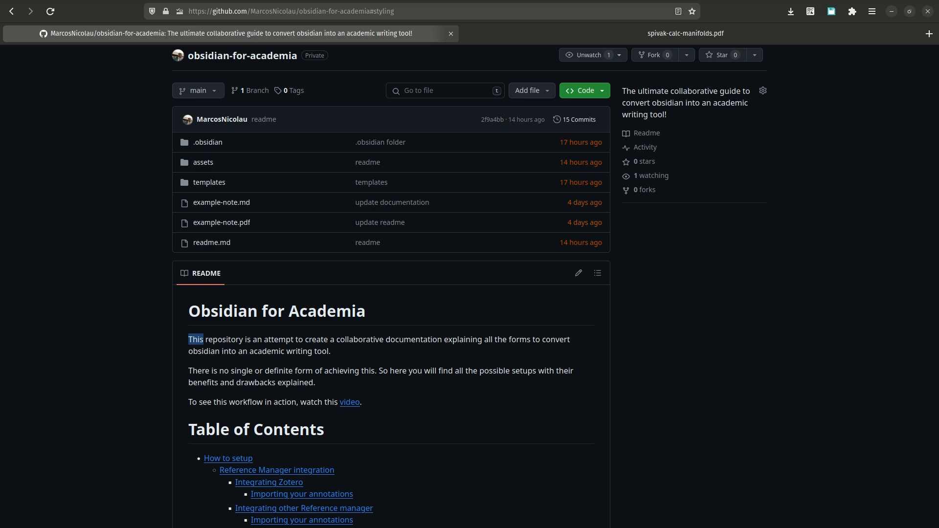
drag(362, 402, 188, 311)
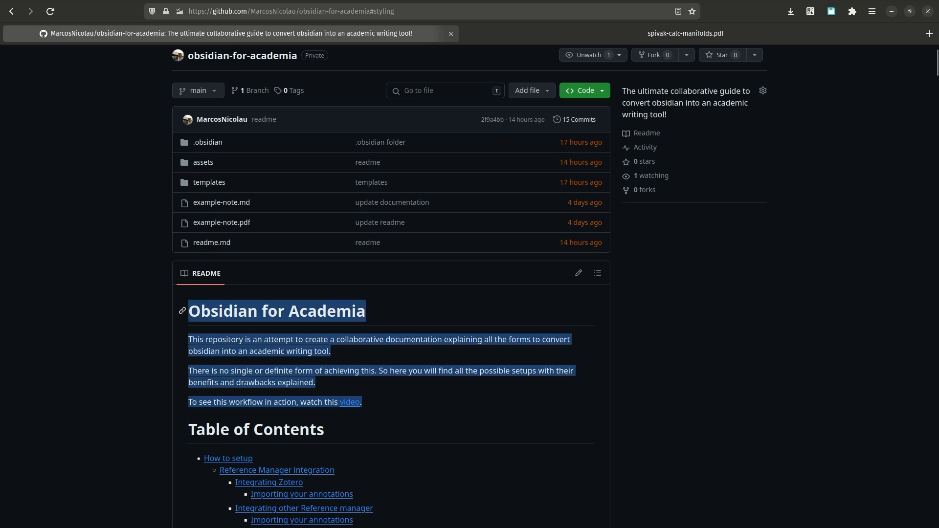
double_click(196, 311)
click(195, 311)
drag(332, 351, 189, 340)
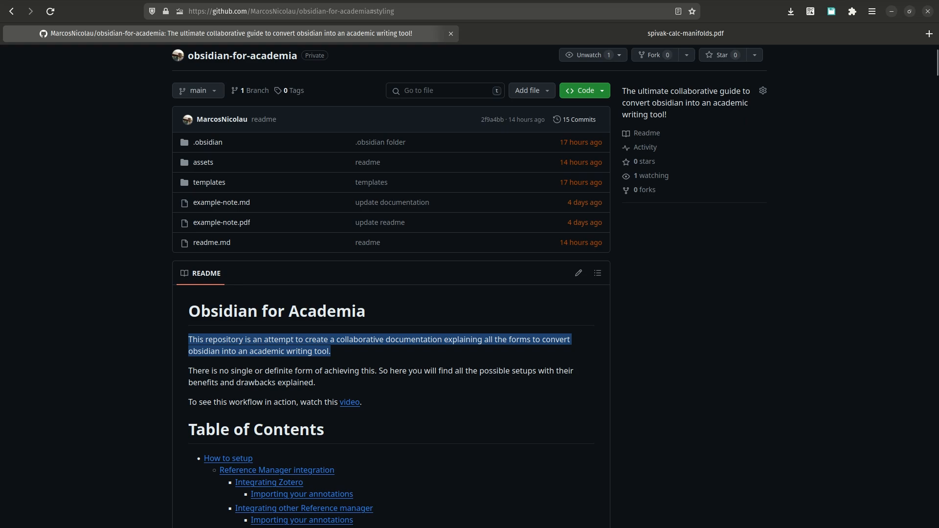
scroll(469, 294, up, 2)
drag(193, 198, 690, 343)
click(690, 342)
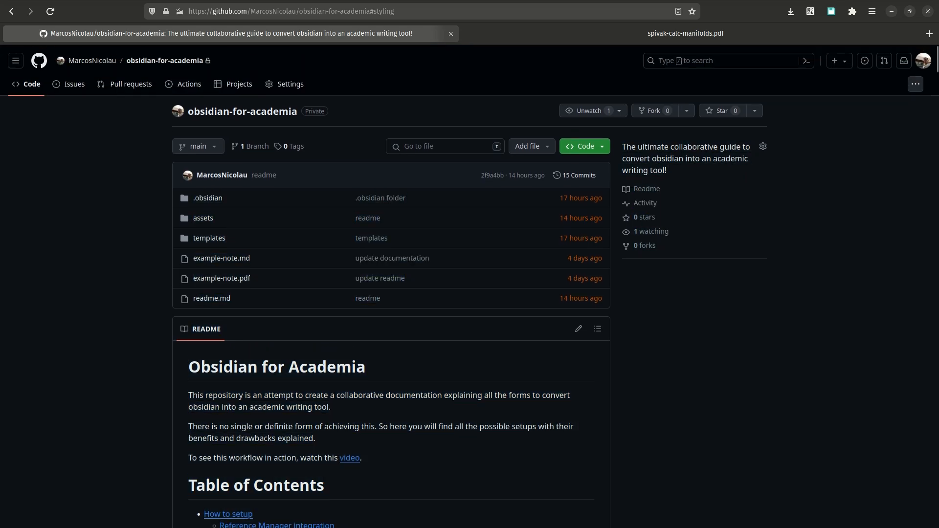
Skim the README down to the "How to setup" section and return to its "Obsidian for Academia" heading
mouse_move(189, 394)
mouse_down()
mouse_move(364, 459)
mouse_move(241, 426)
mouse_move(188, 394)
mouse_up()
click(188, 394)
scroll(391, 342, down, 3)
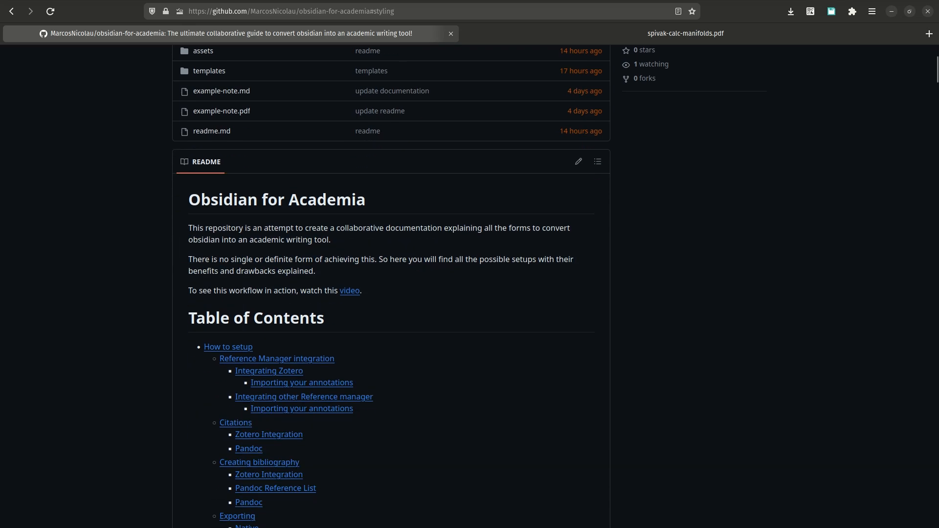
scroll(238, 381, down, 9)
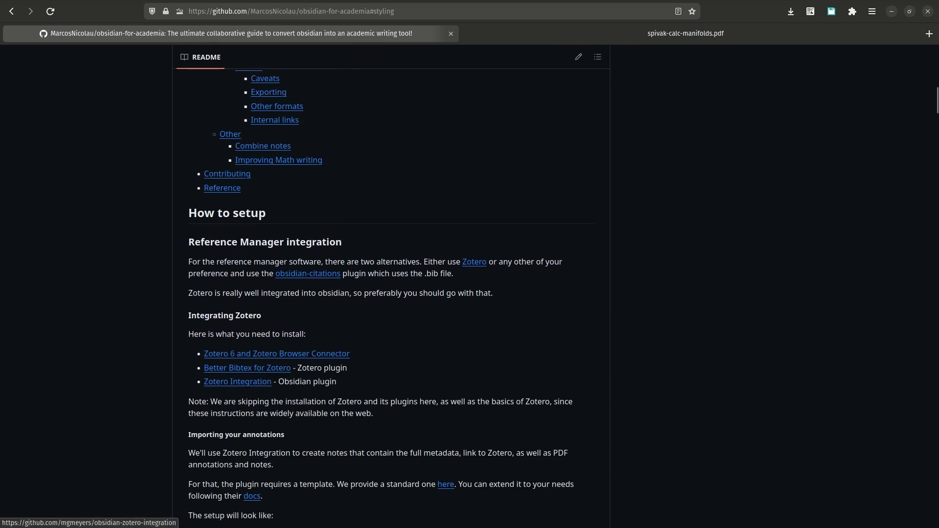
scroll(237, 382, up, 8)
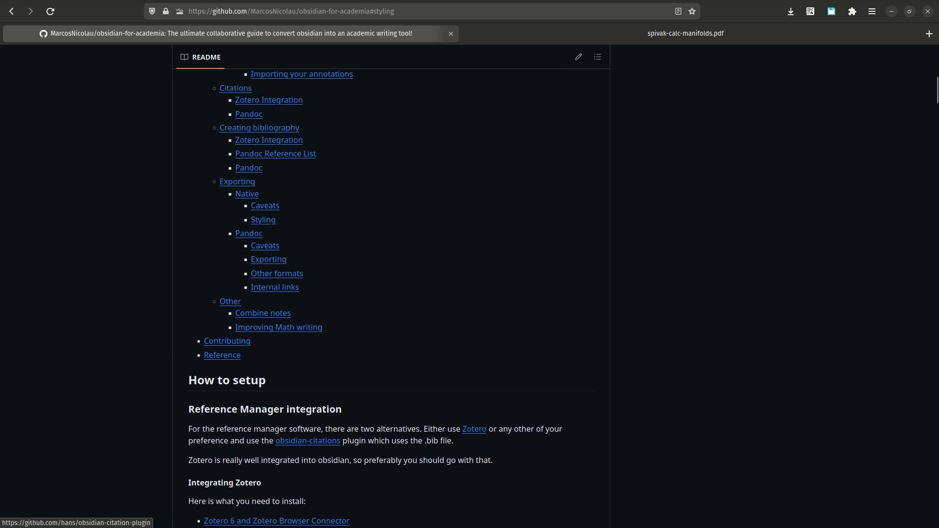
drag(363, 235, 361, 171)
click(182, 144)
click(374, 172)
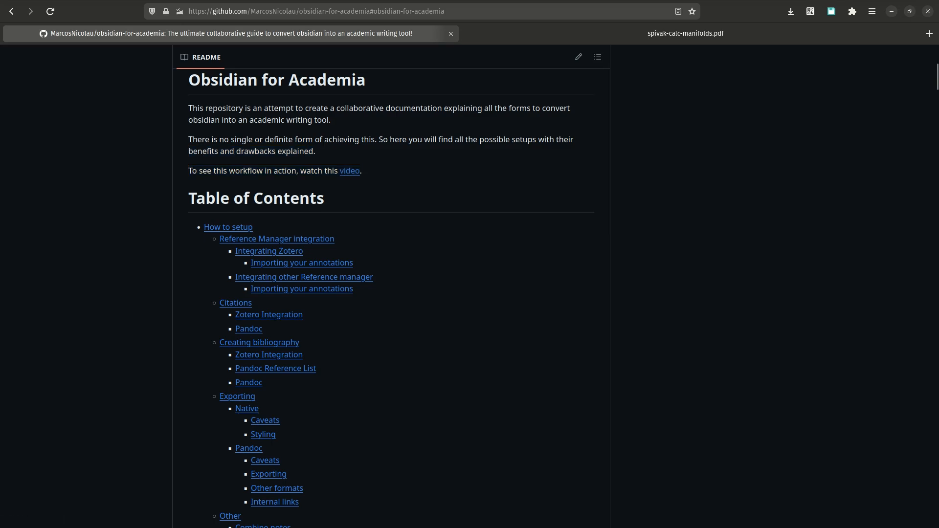
mouse_move(760, 1)
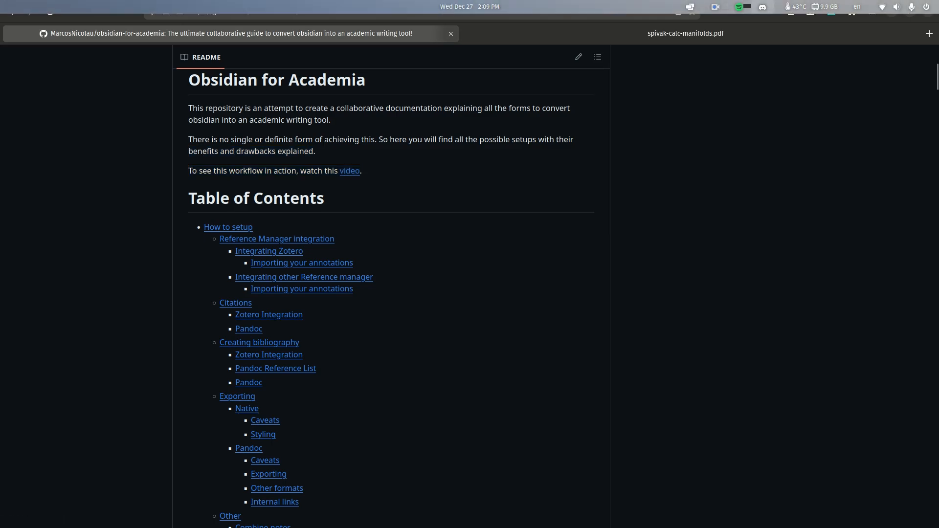
click(715, 7)
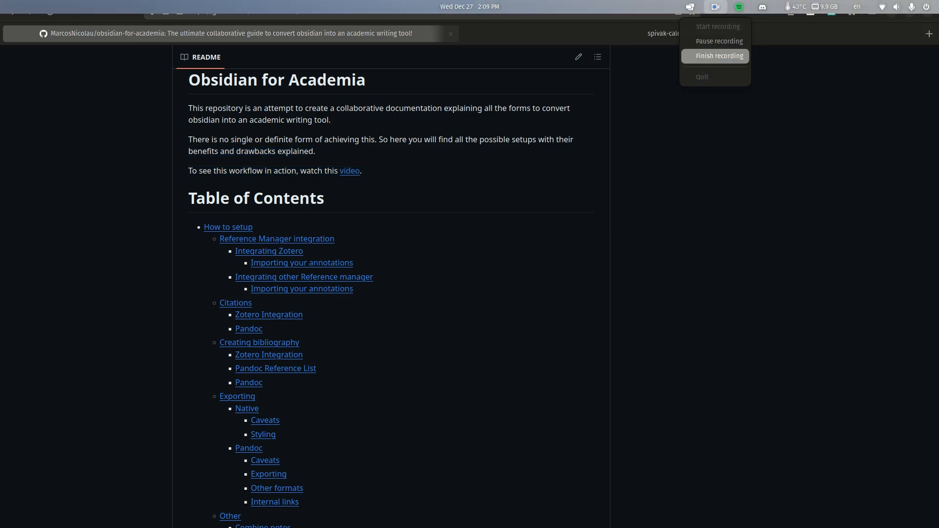